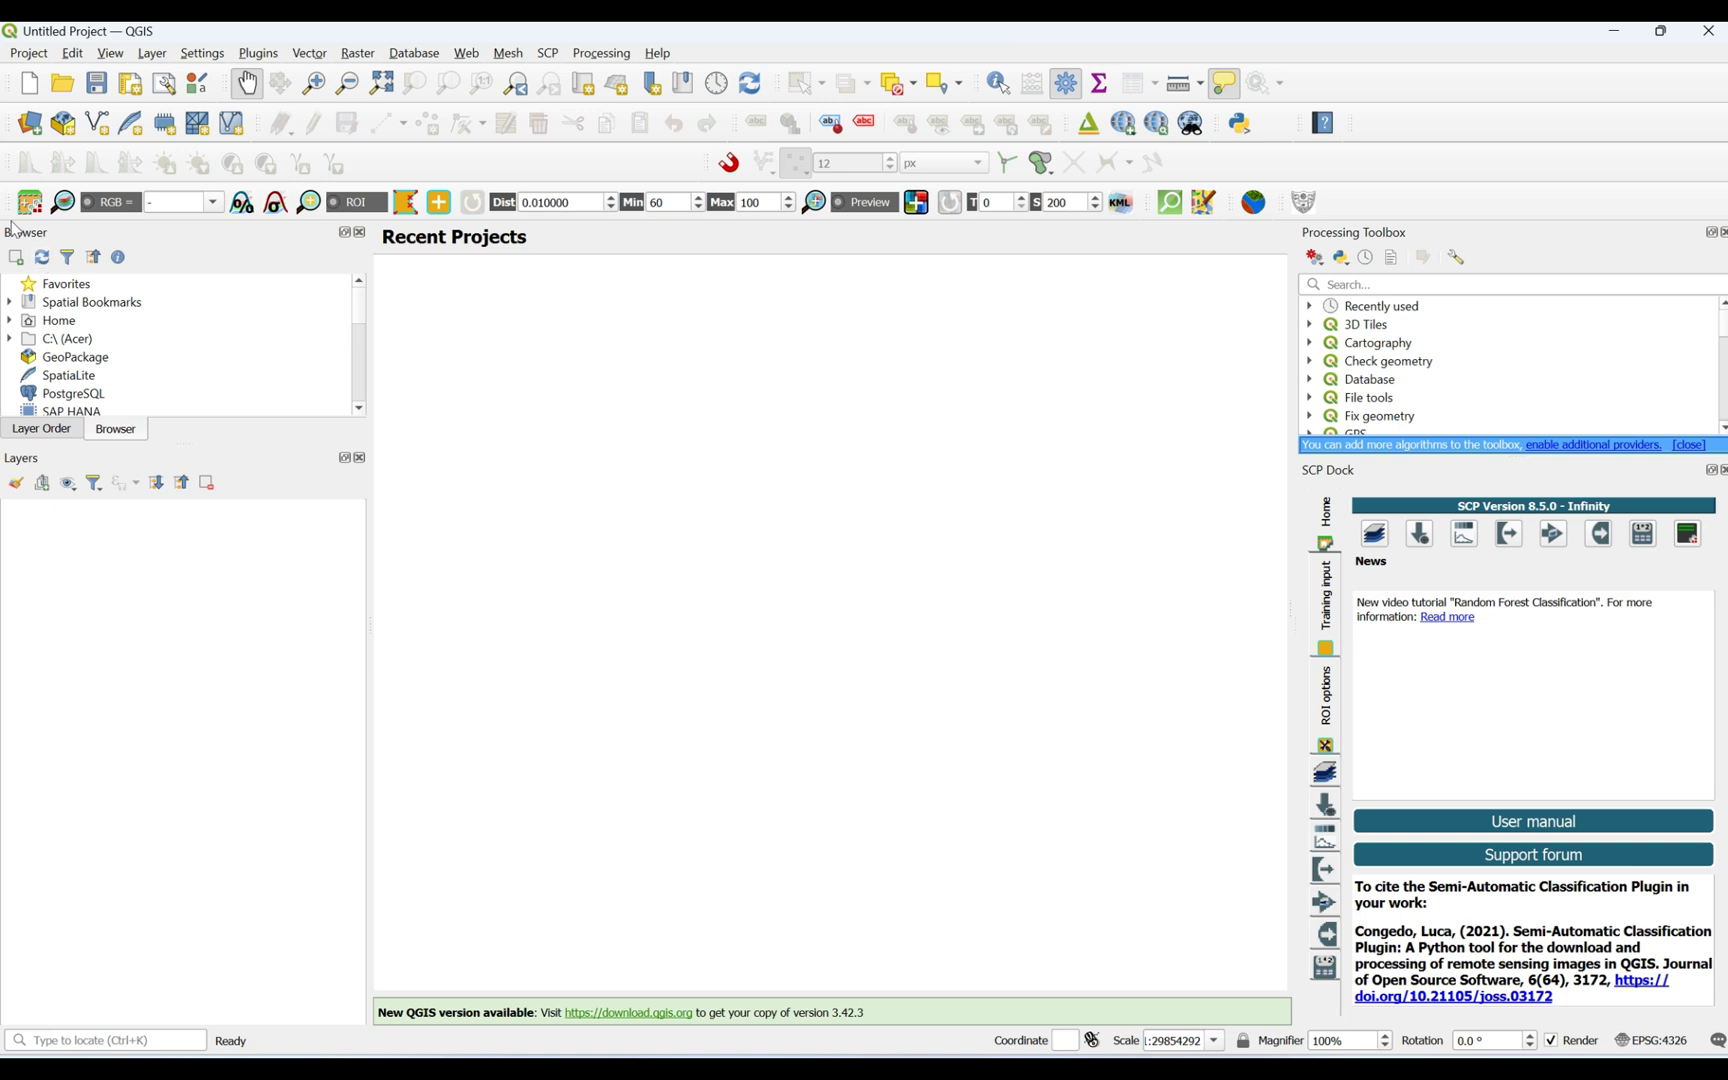
Step: Add the OpenStreetMap XYZ tile layer to the project as a basemap
{"action": "scroll", "coordinate": [152, 355], "scroll_direction": "down", "scroll_amount": 5}
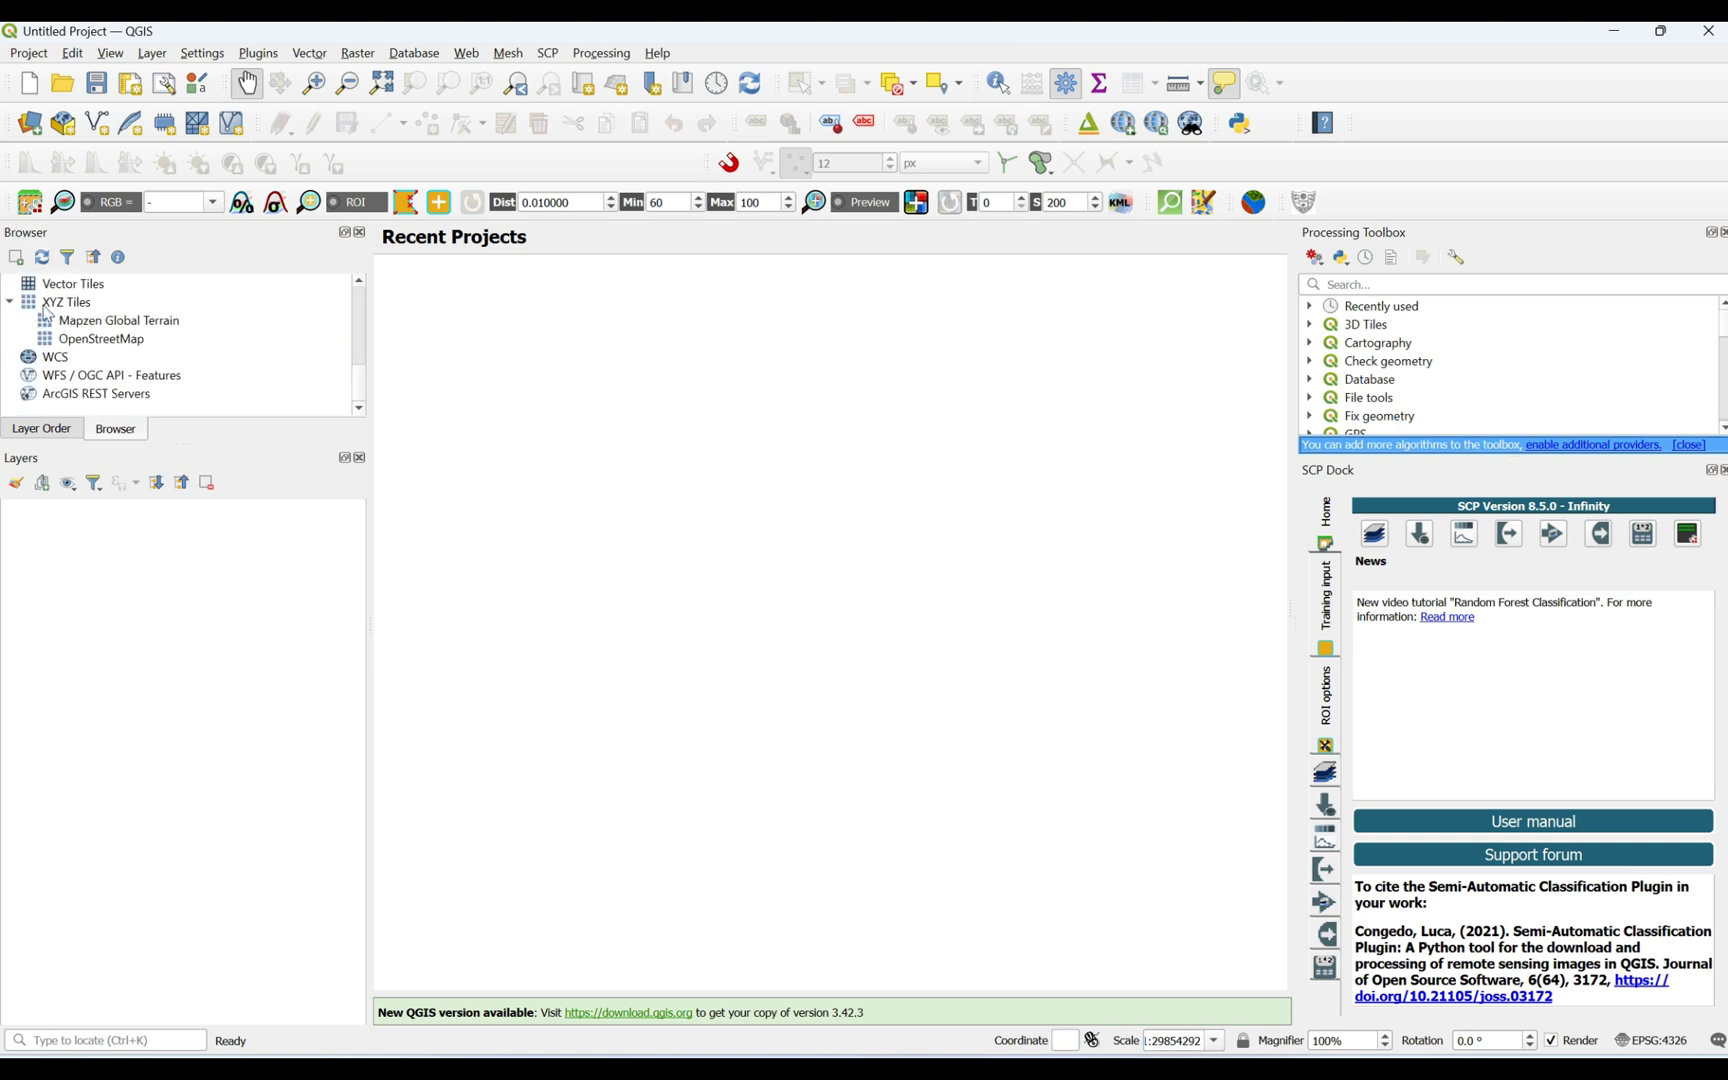
{"action": "left_click", "coordinate": [10, 304]}
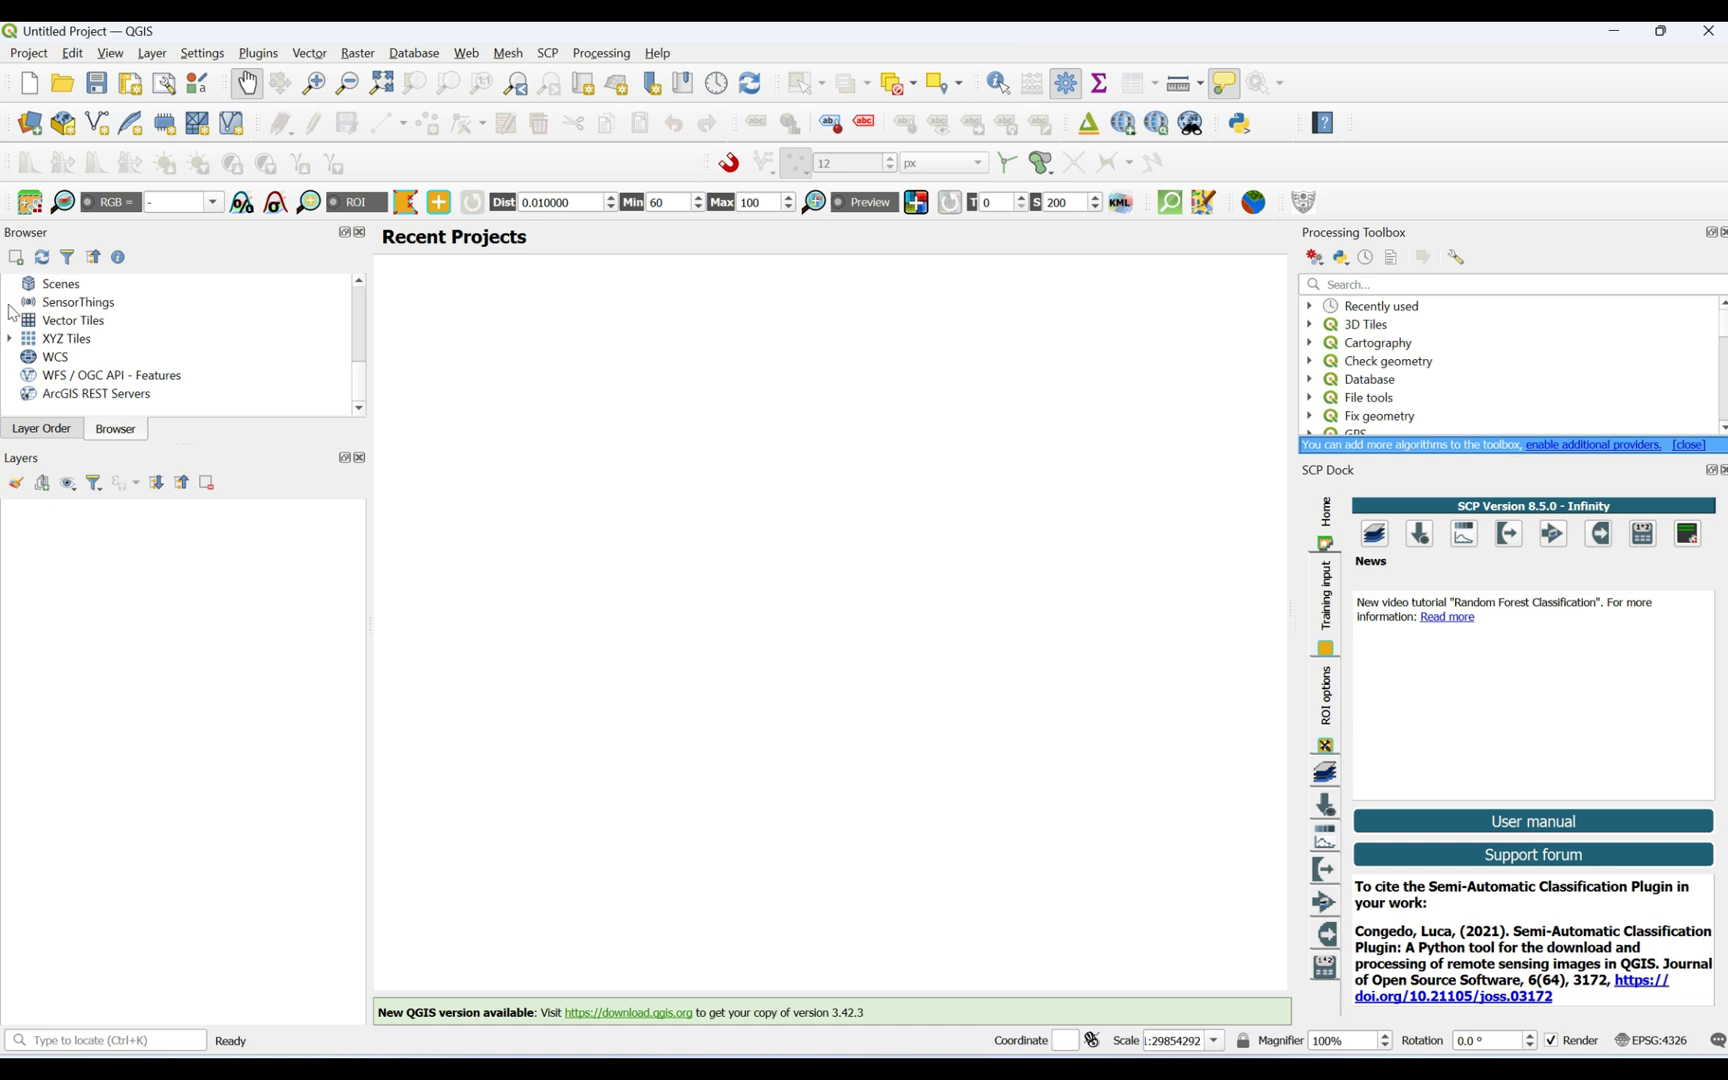
{"action": "left_click", "coordinate": [11, 340]}
{"action": "scroll", "coordinate": [150, 350], "scroll_direction": "down", "scroll_amount": 1}
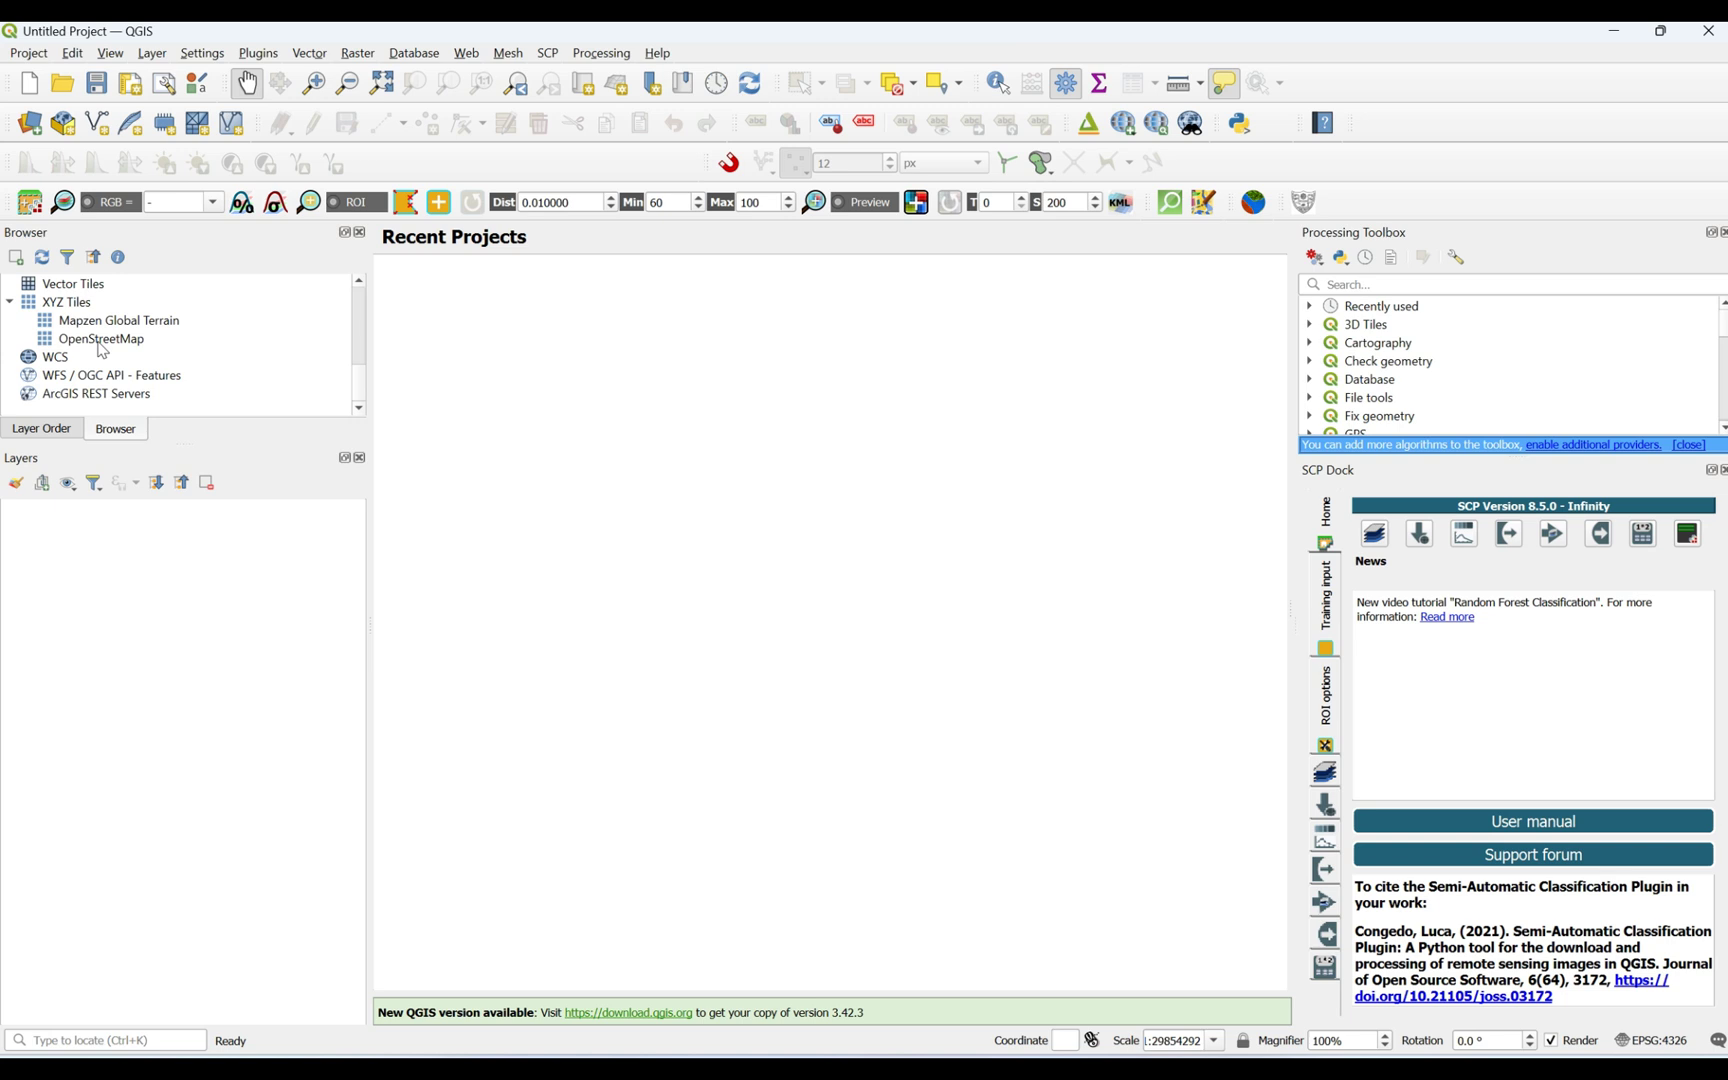
{"action": "double_click", "coordinate": [99, 343]}
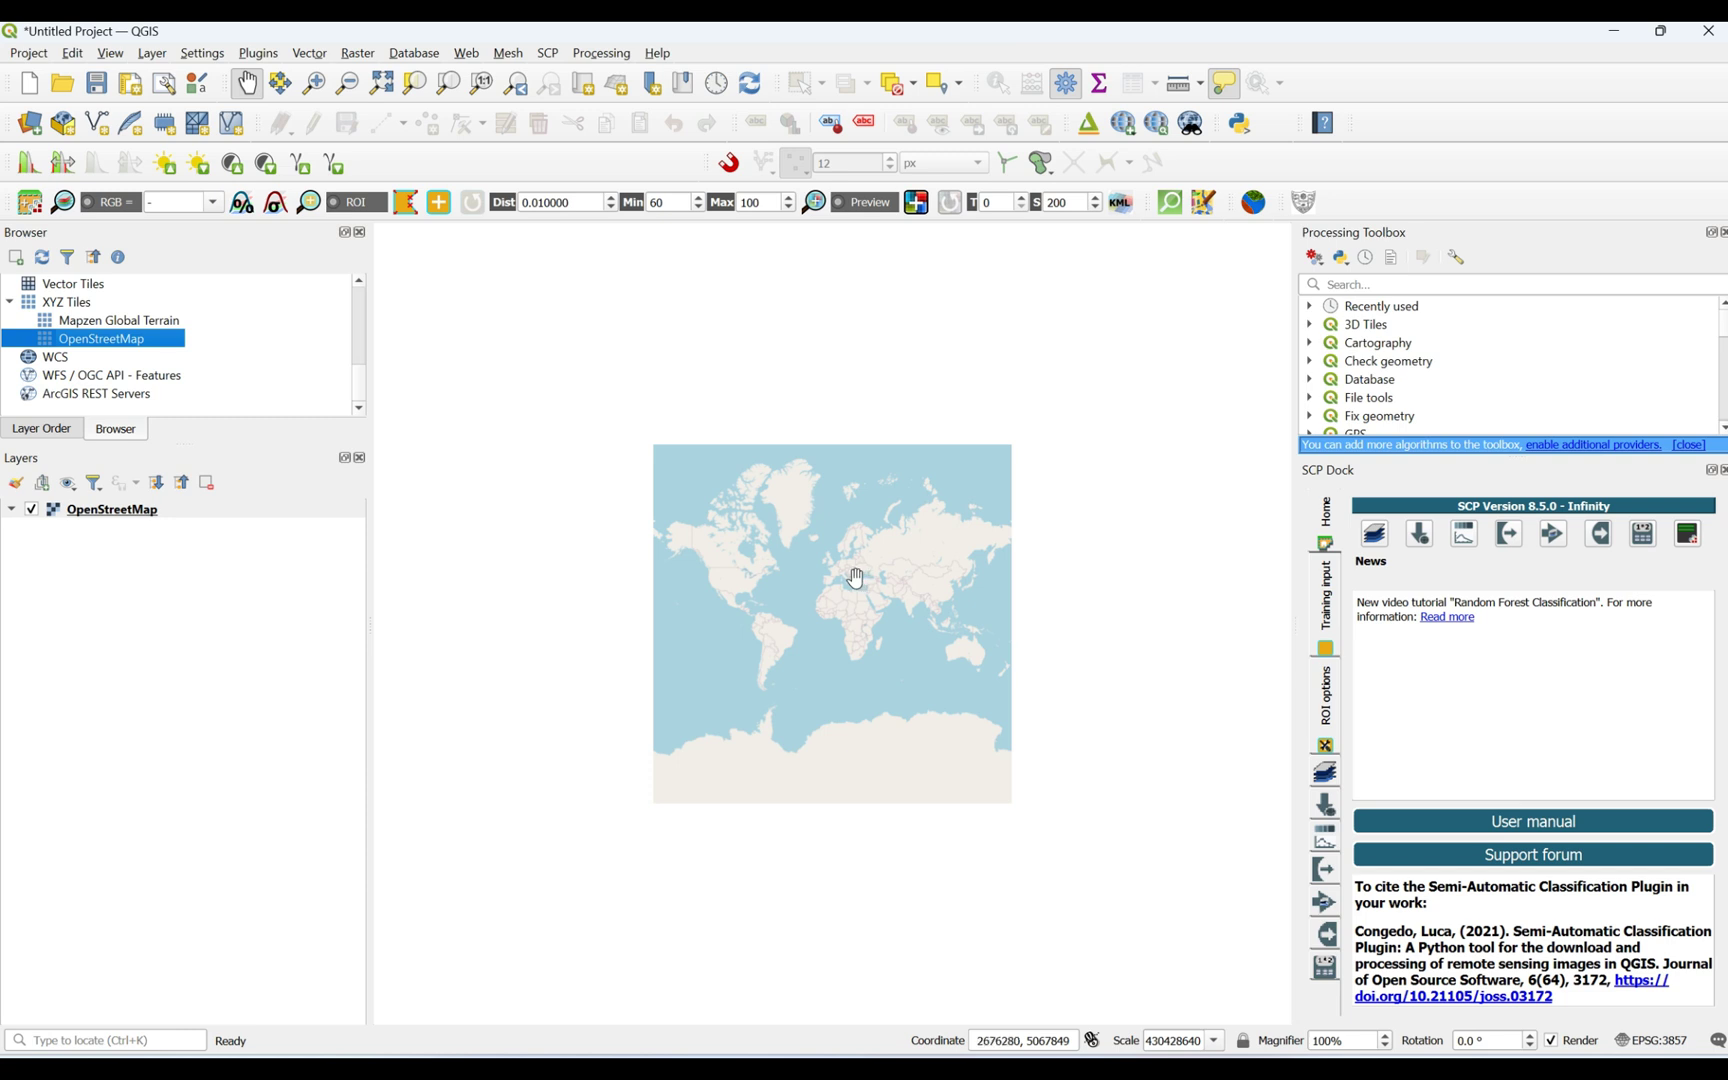
Step: Locate the residential block in Rome bounded by Via Anselmo Ciappi, Via Gaudenzio Fantoli and Via Federico Jorini on the map
{"action": "scroll", "coordinate": [851, 577], "scroll_direction": "up", "scroll_amount": 3}
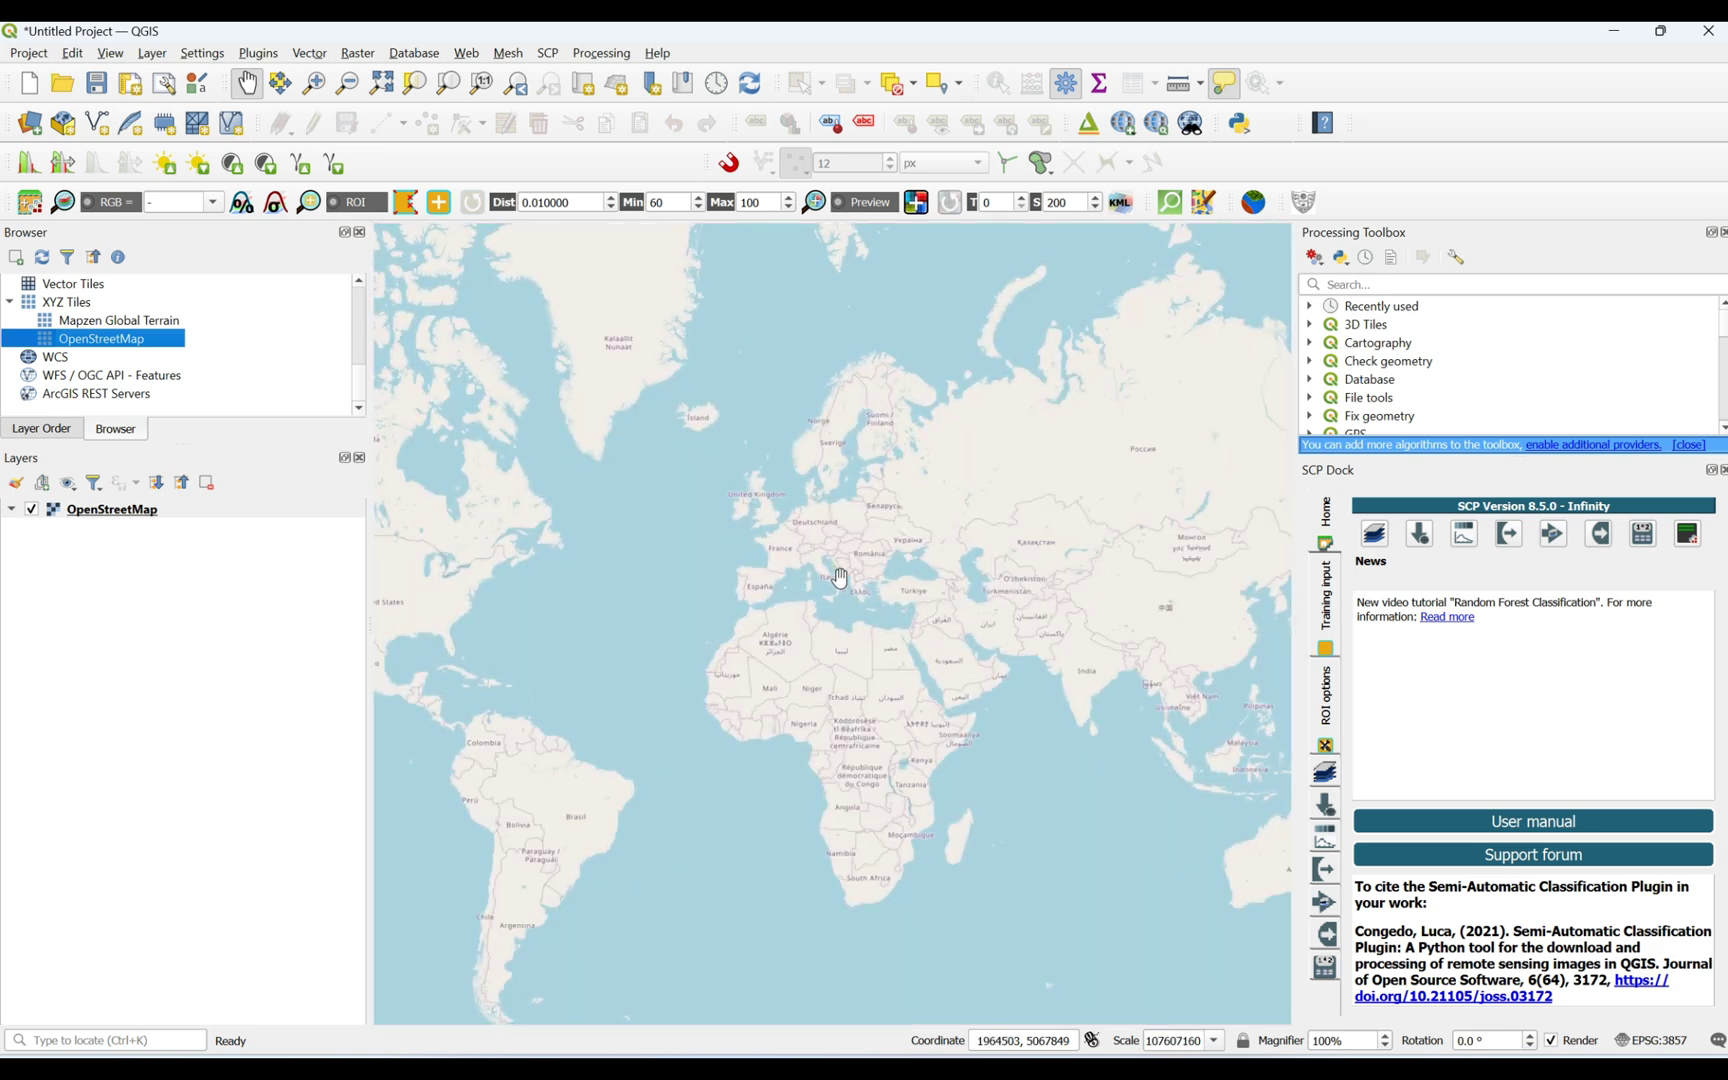
{"action": "scroll", "coordinate": [810, 565], "scroll_direction": "up", "scroll_amount": 2}
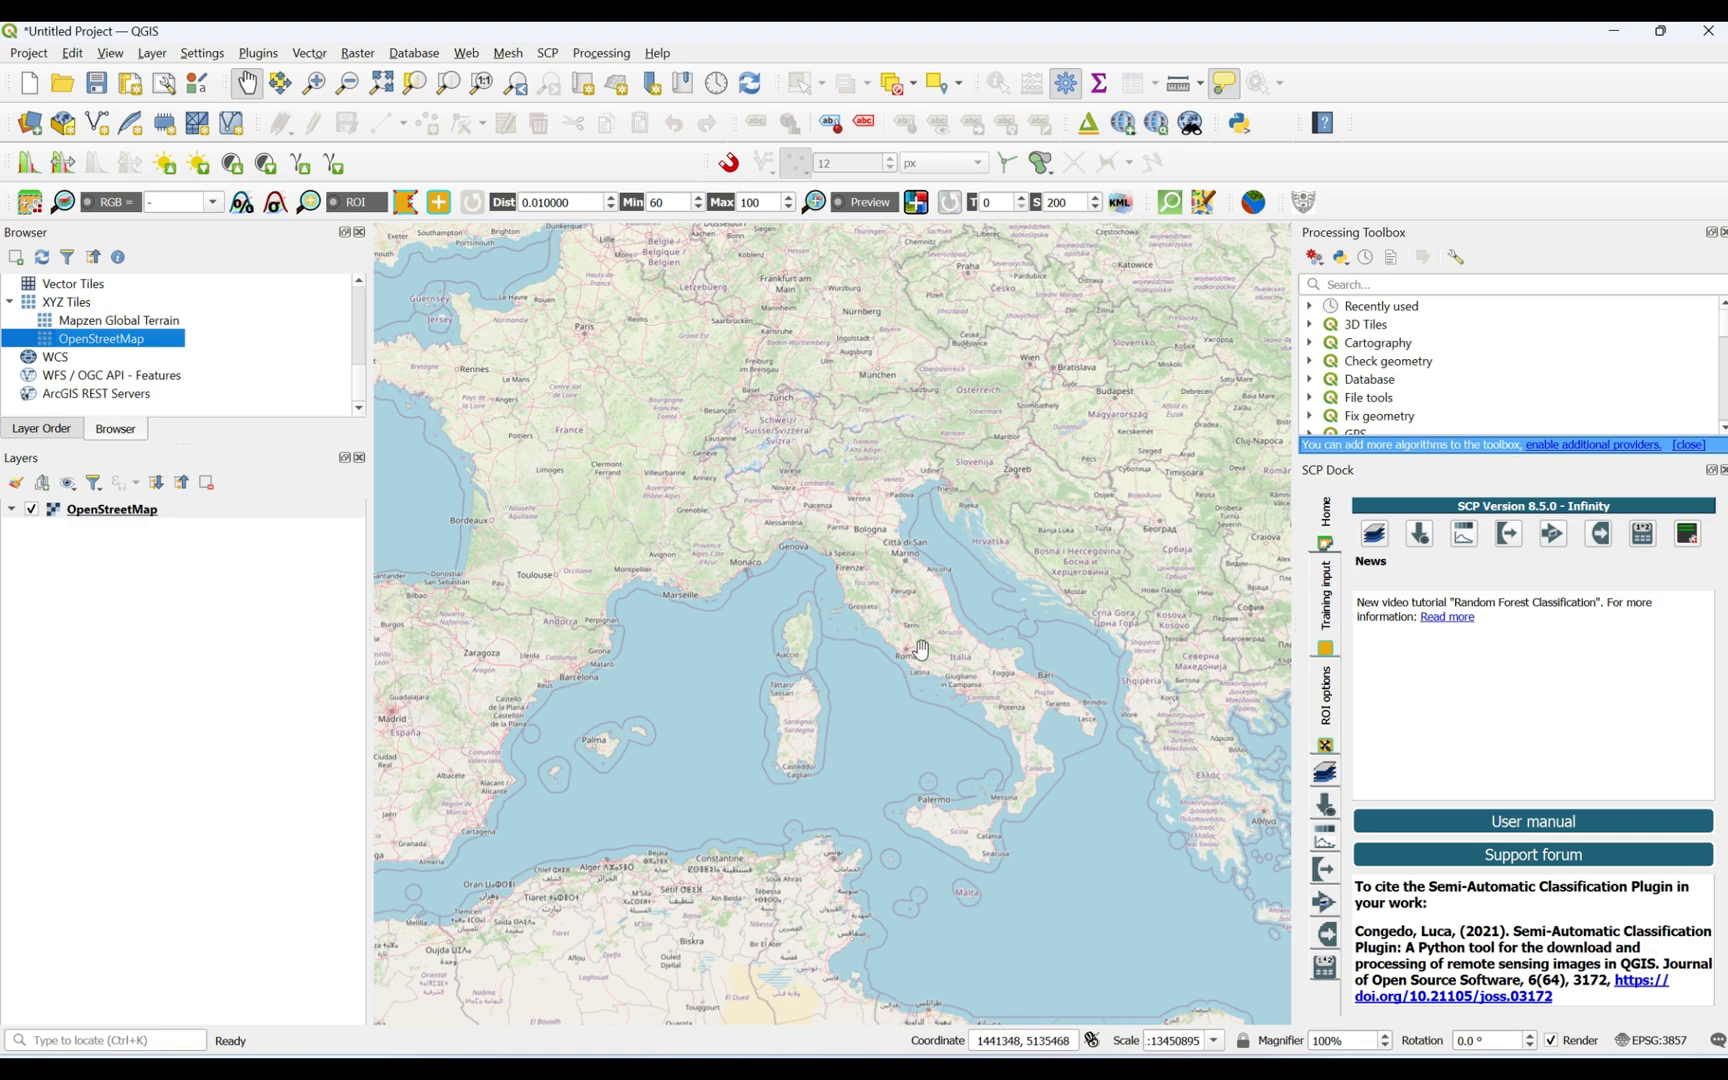
{"action": "scroll", "coordinate": [925, 635], "scroll_direction": "up", "scroll_amount": 3}
{"action": "scroll", "coordinate": [802, 630], "scroll_direction": "up", "scroll_amount": 4}
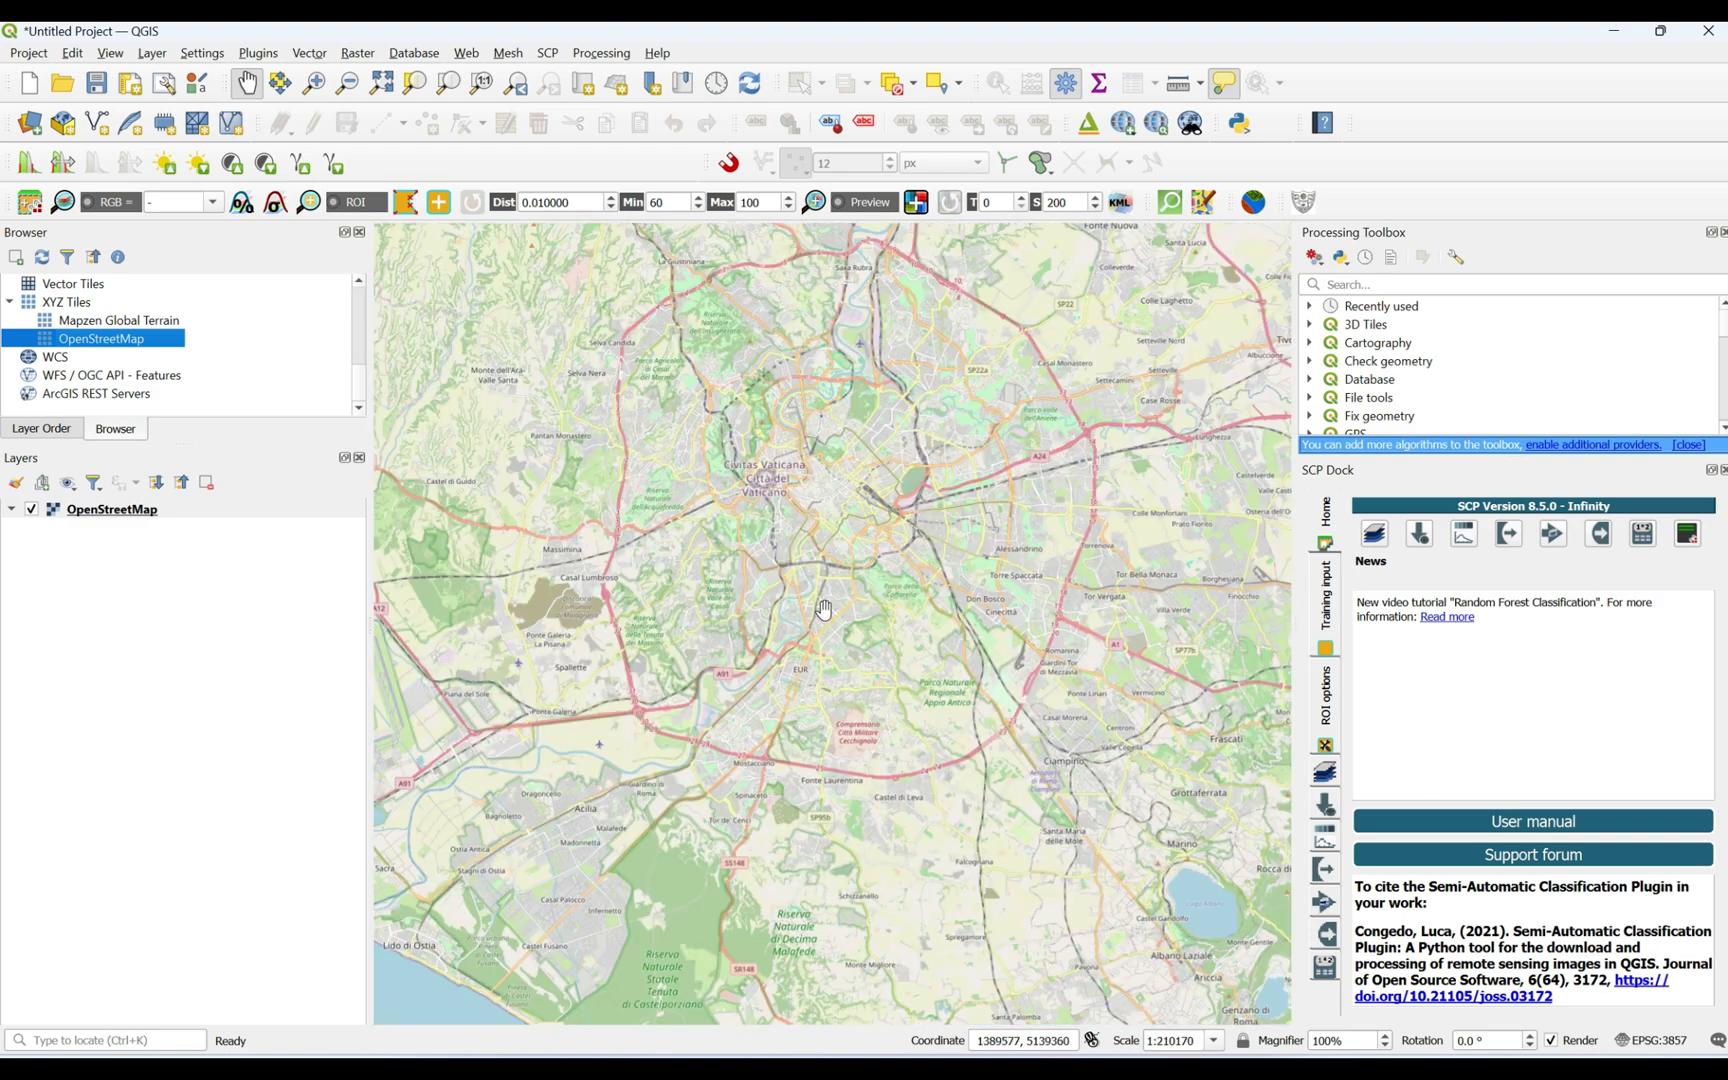
{"action": "scroll", "coordinate": [797, 582], "scroll_direction": "up", "scroll_amount": 1}
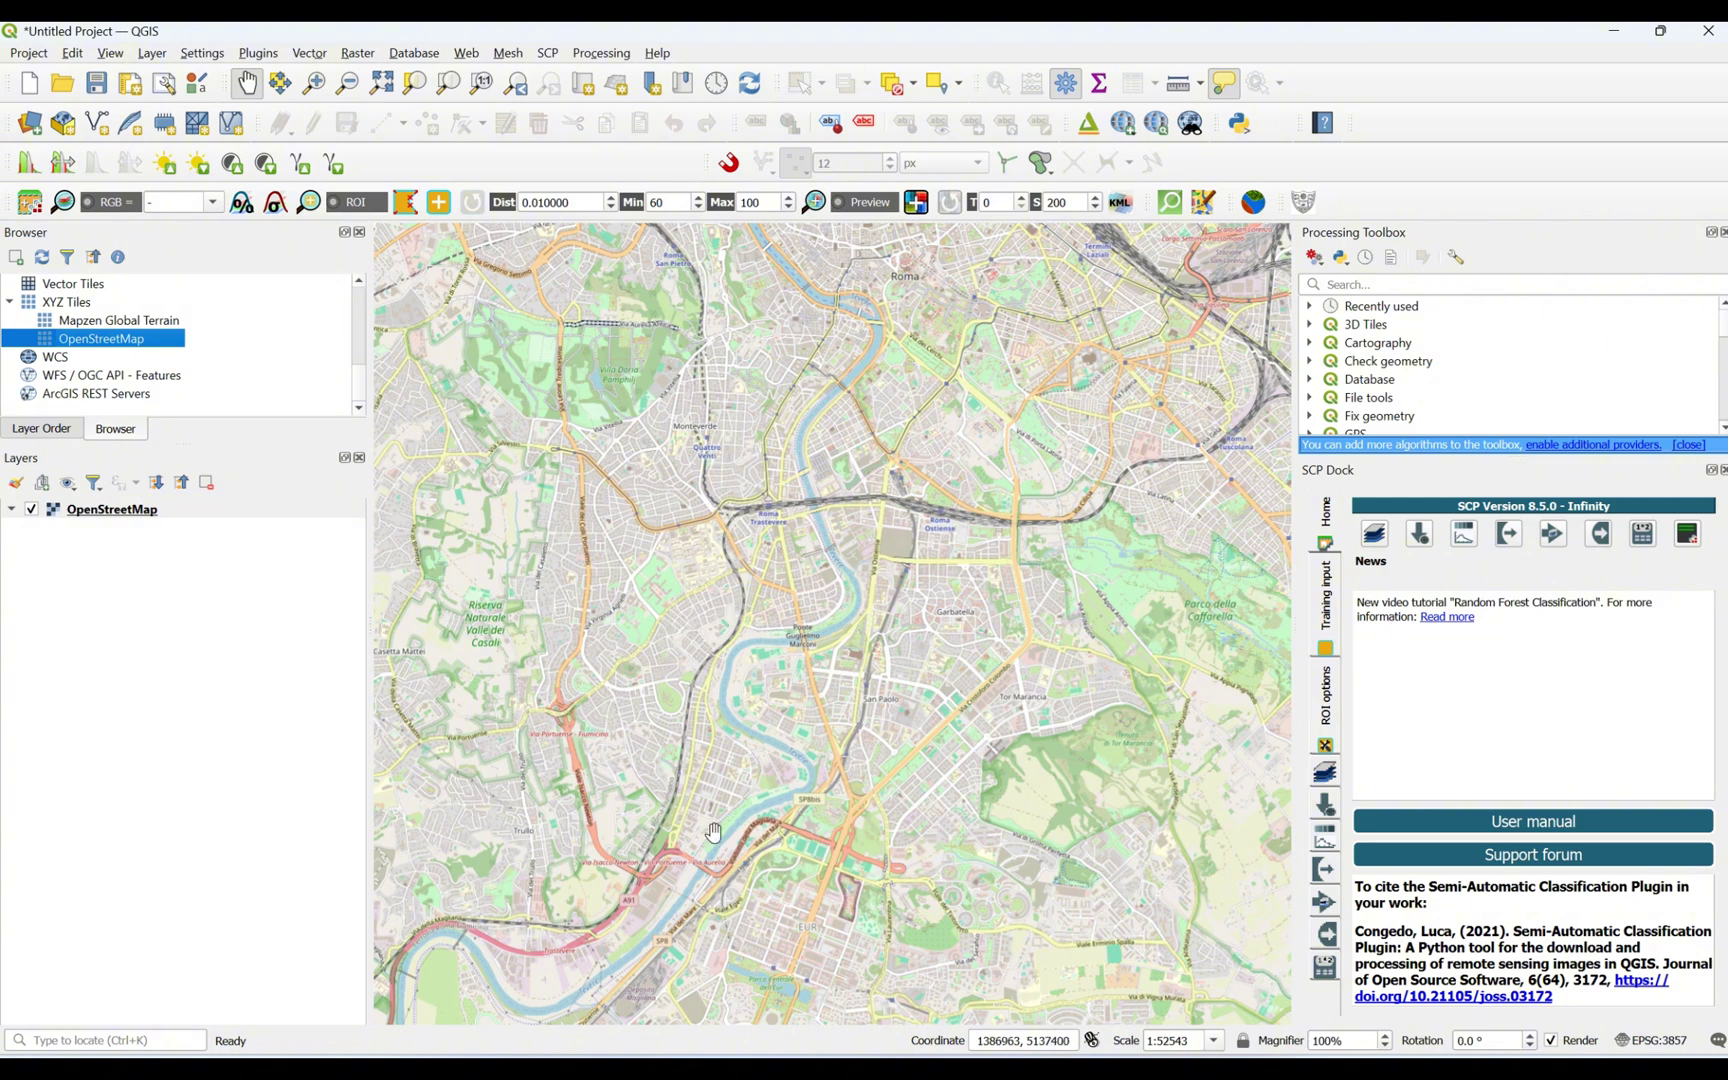
{"action": "scroll", "coordinate": [699, 745], "scroll_direction": "up", "scroll_amount": 4}
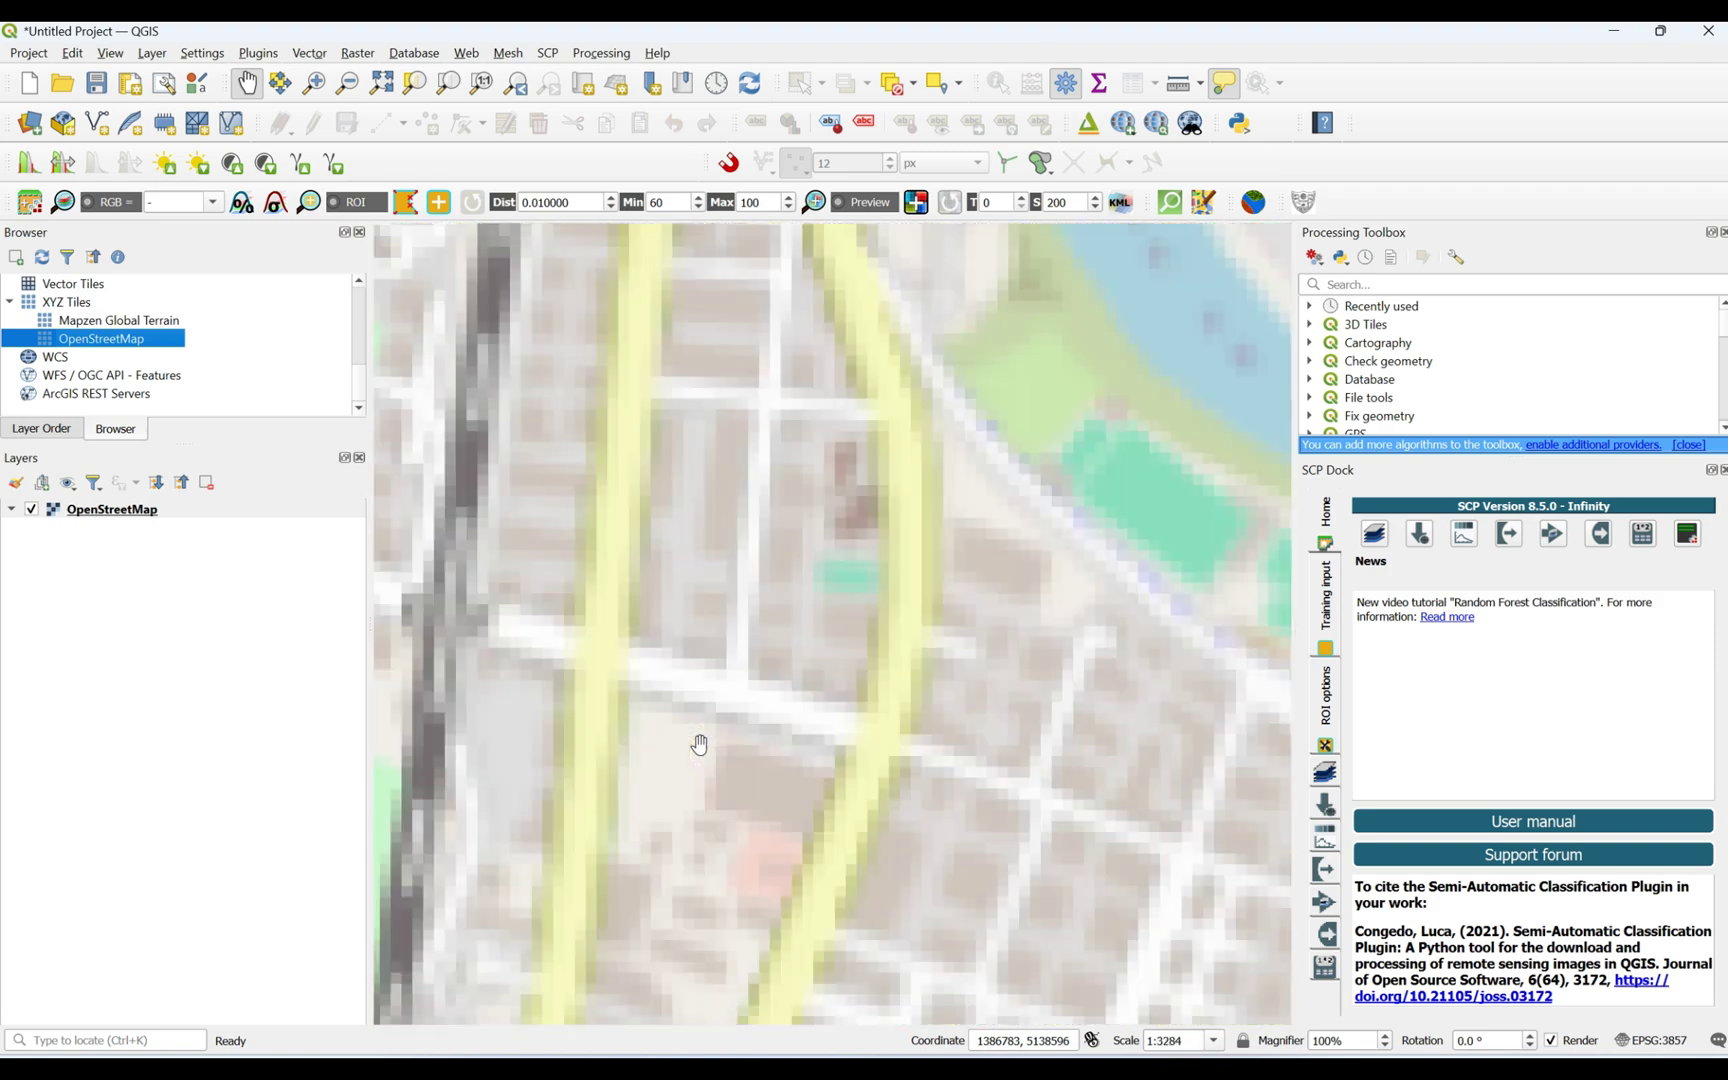
{"action": "scroll", "coordinate": [715, 720], "scroll_direction": "down", "scroll_amount": 1}
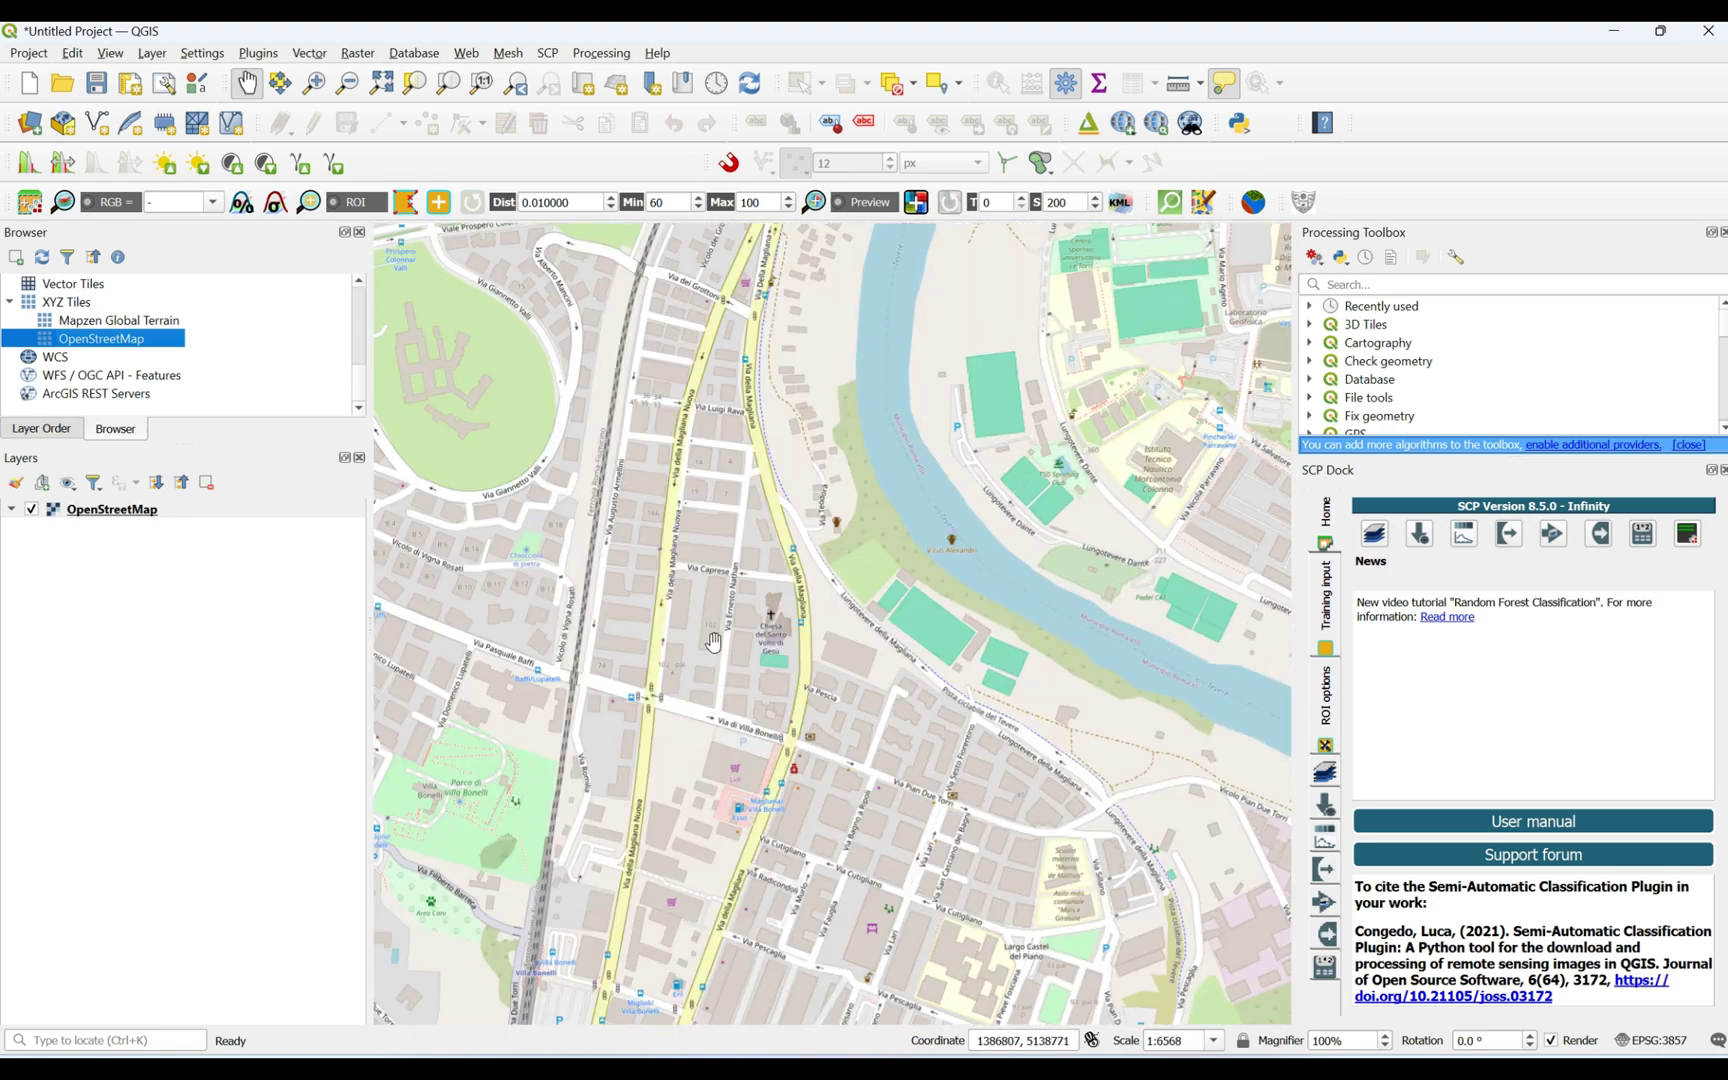
{"action": "scroll", "coordinate": [741, 625], "scroll_direction": "down", "scroll_amount": 2}
{"action": "scroll", "coordinate": [748, 363], "scroll_direction": "up", "scroll_amount": 3}
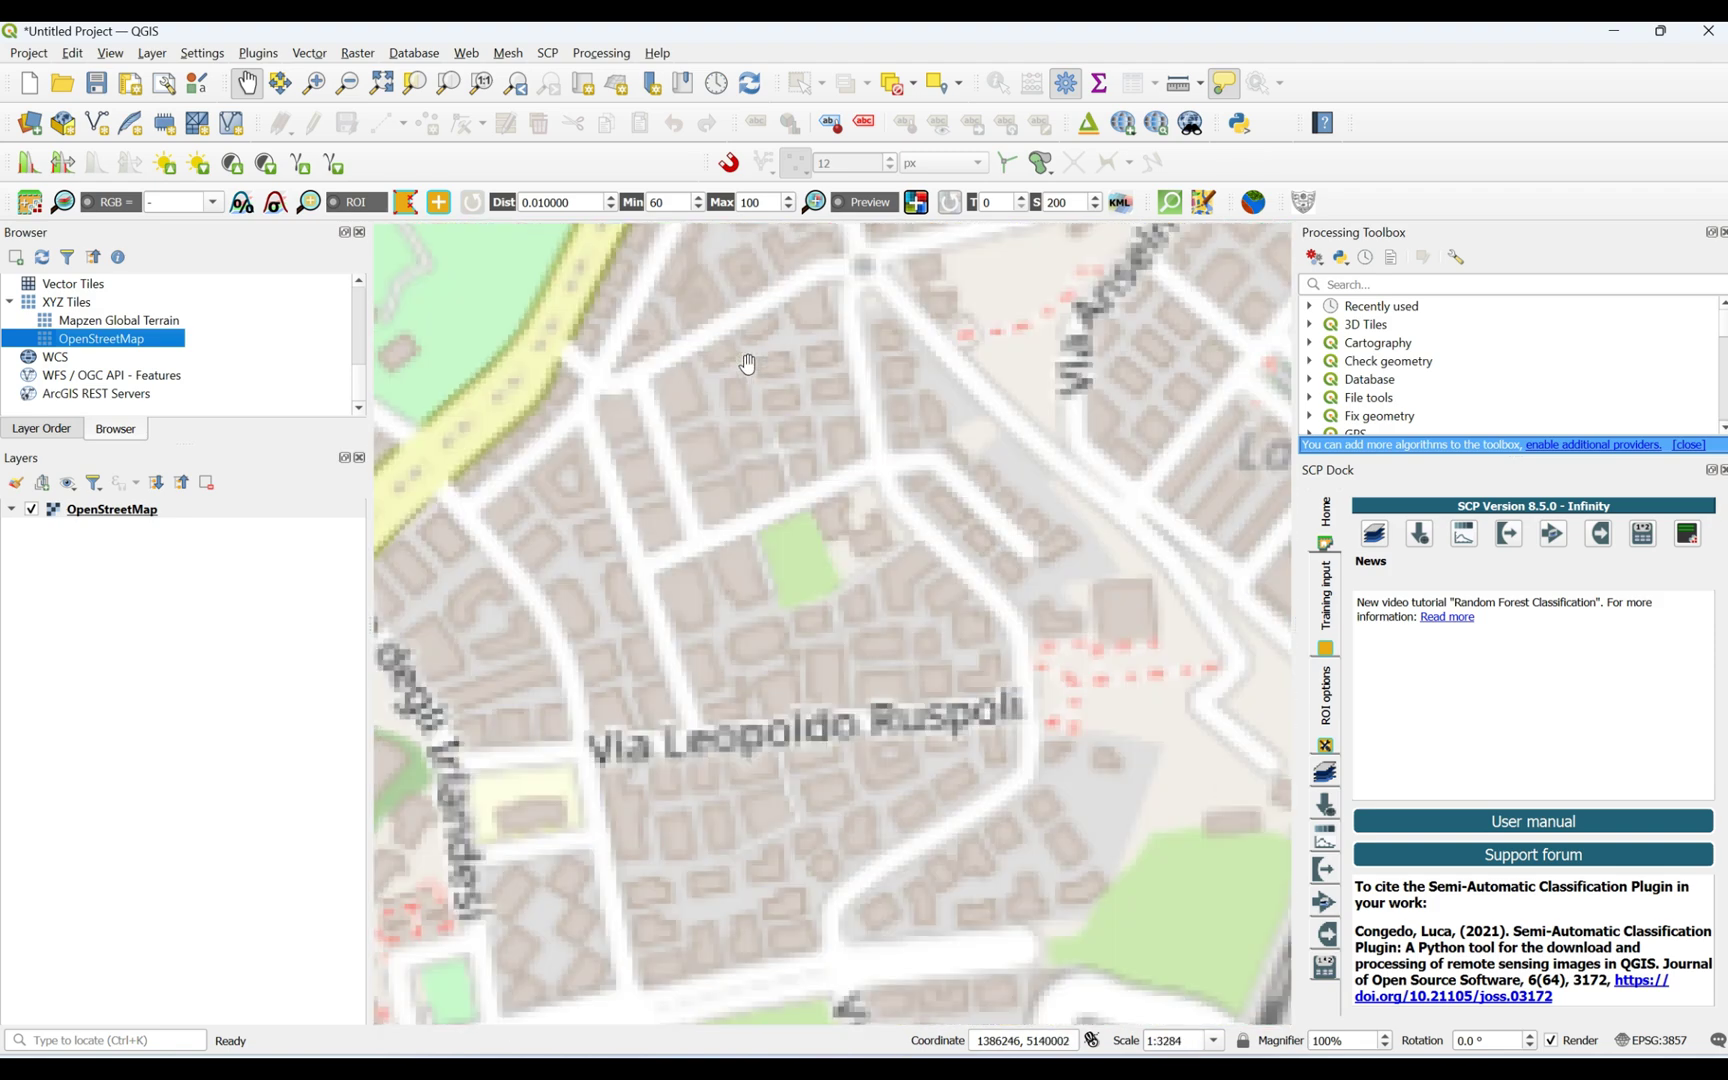
{"action": "left_click_drag", "start_coordinate": [733, 328], "coordinate": [738, 468]}
{"action": "left_click_drag", "start_coordinate": [1075, 495], "coordinate": [611, 515]}
{"action": "scroll", "coordinate": [733, 620], "scroll_direction": "up", "scroll_amount": 1}
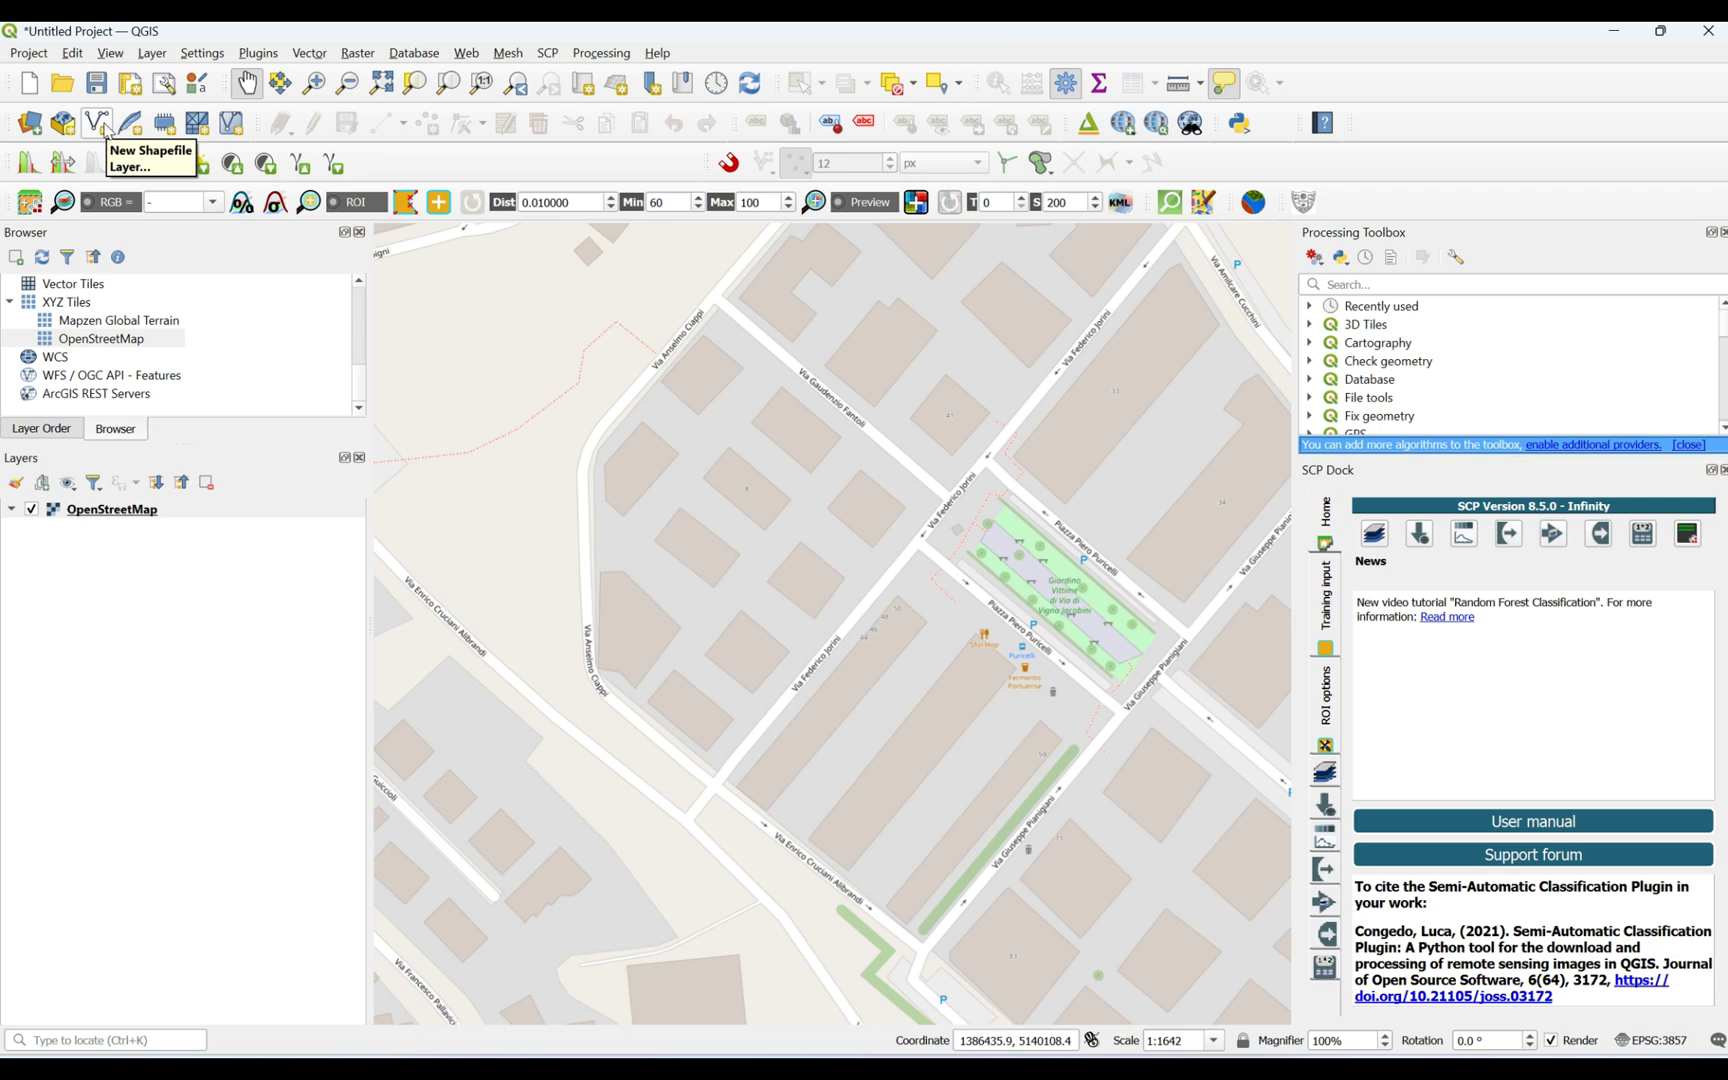
Step: Create a new polygon shapefile layer named SA, keeping UTF-8 encoding and the EPSG:4326 - WGS 84 coordinate system
{"action": "left_click", "coordinate": [97, 122]}
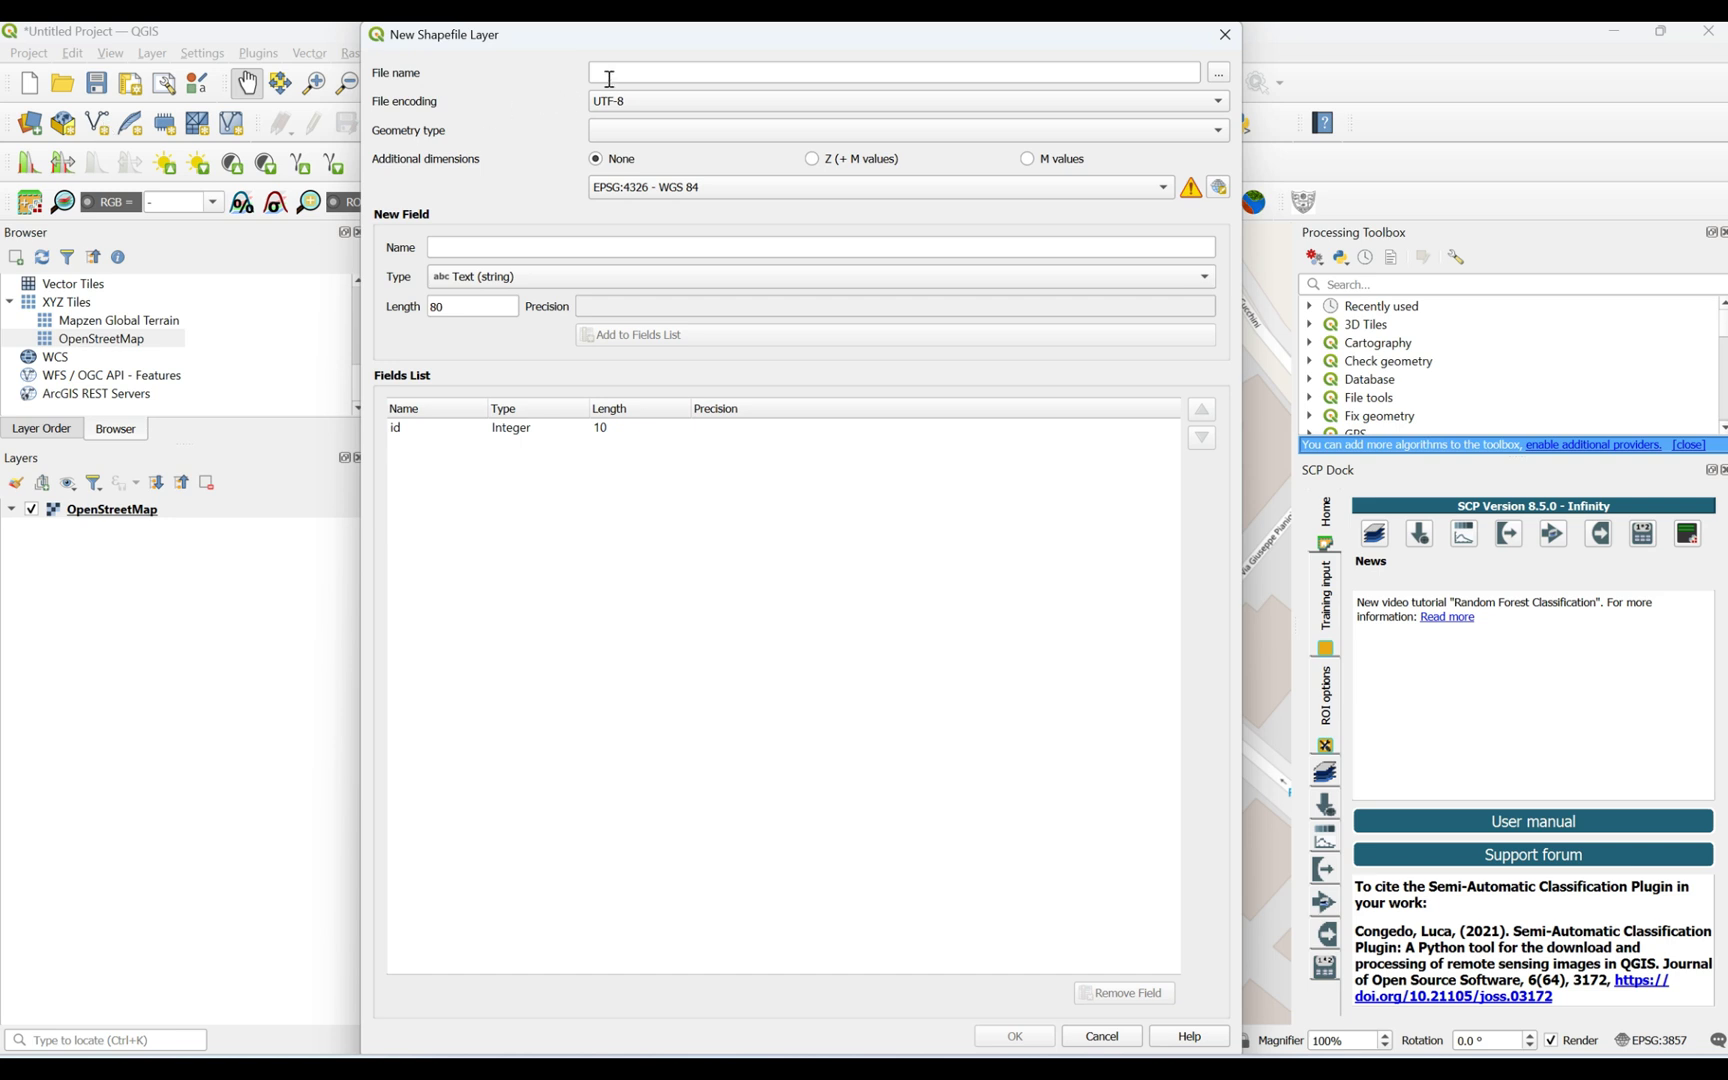
{"action": "left_click", "coordinate": [613, 78]}
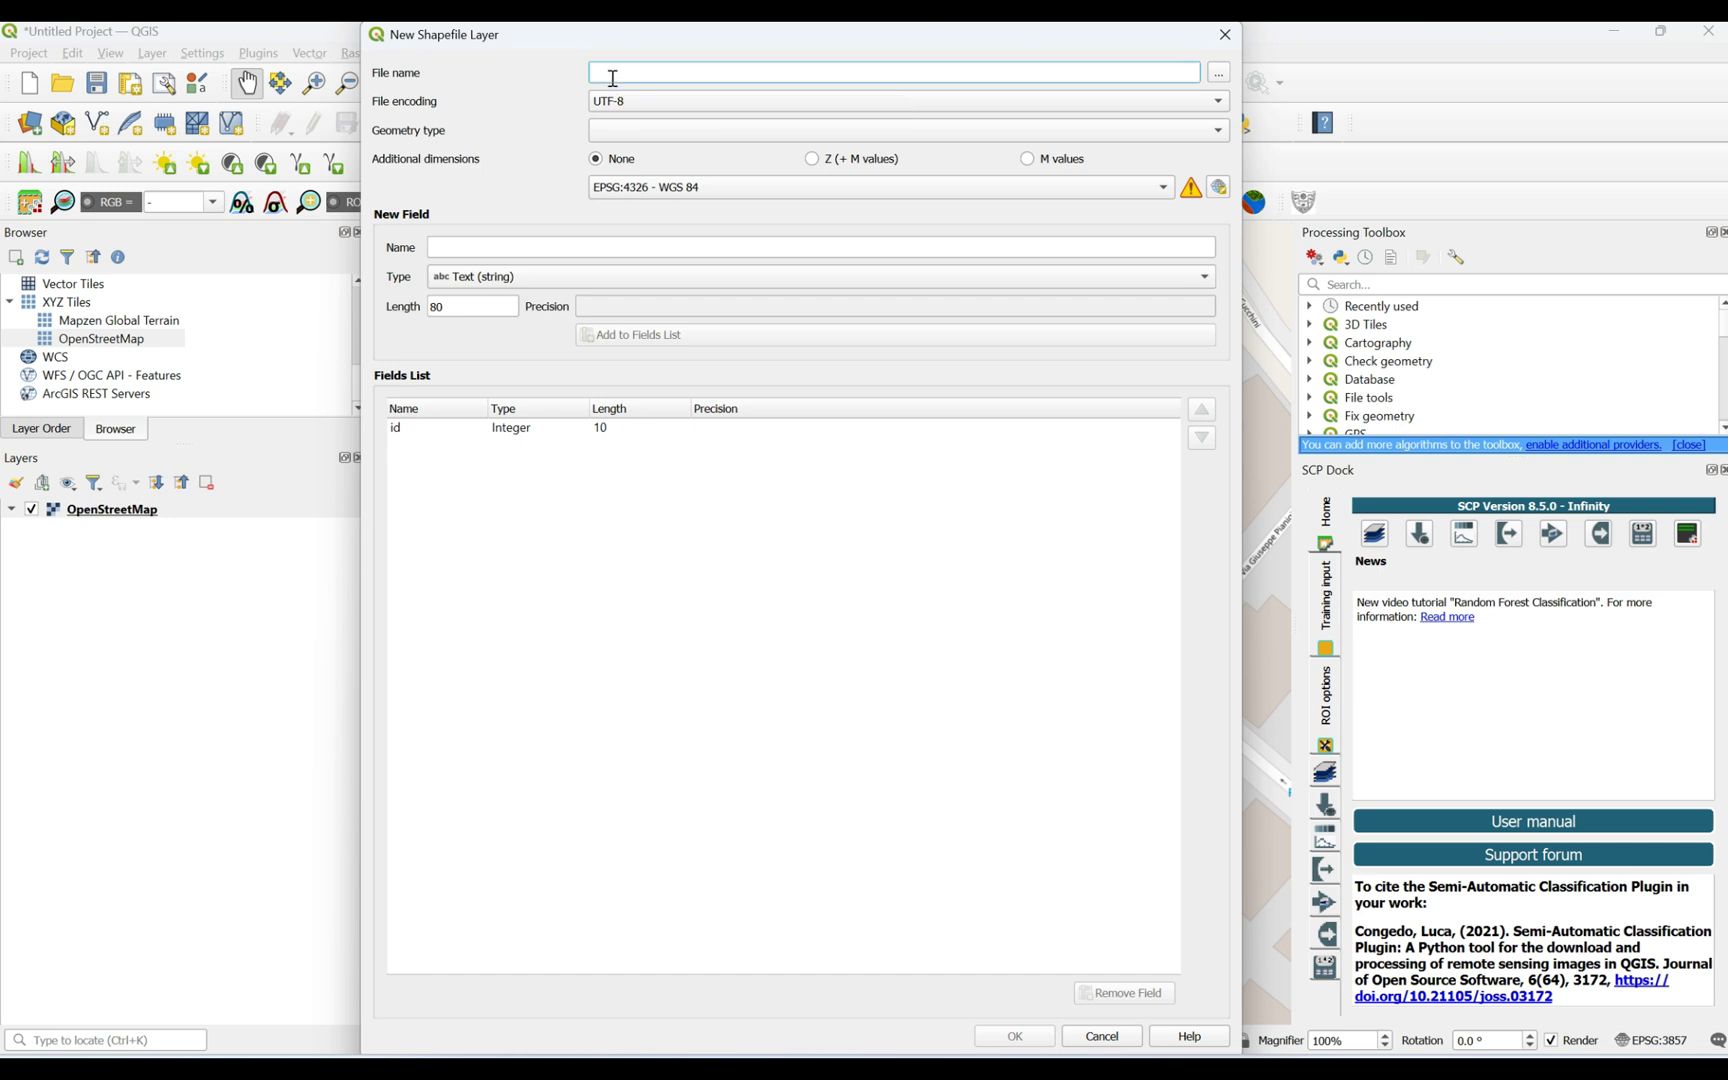
{"action": "type", "text": "B"}
{"action": "key", "text": "BackSpace"}
{"action": "type", "text": "SA"}
{"action": "left_click", "coordinate": [618, 135]}
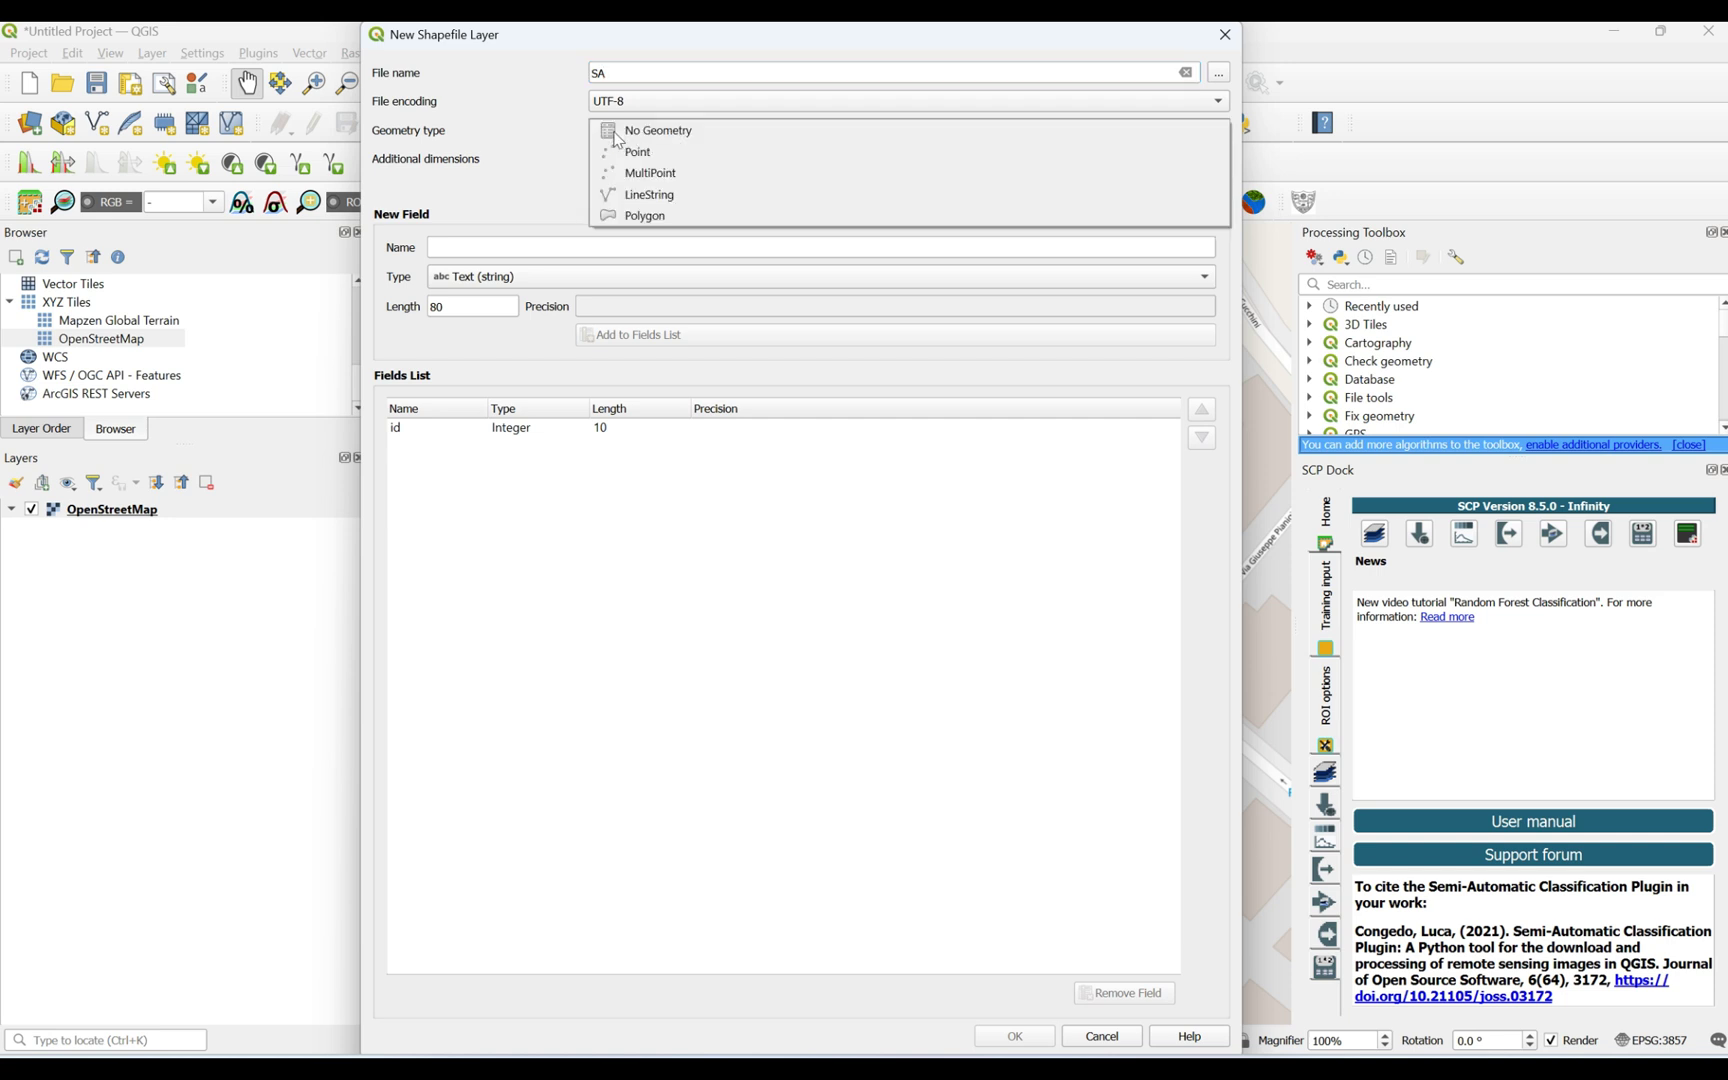
{"action": "left_click", "coordinate": [645, 216]}
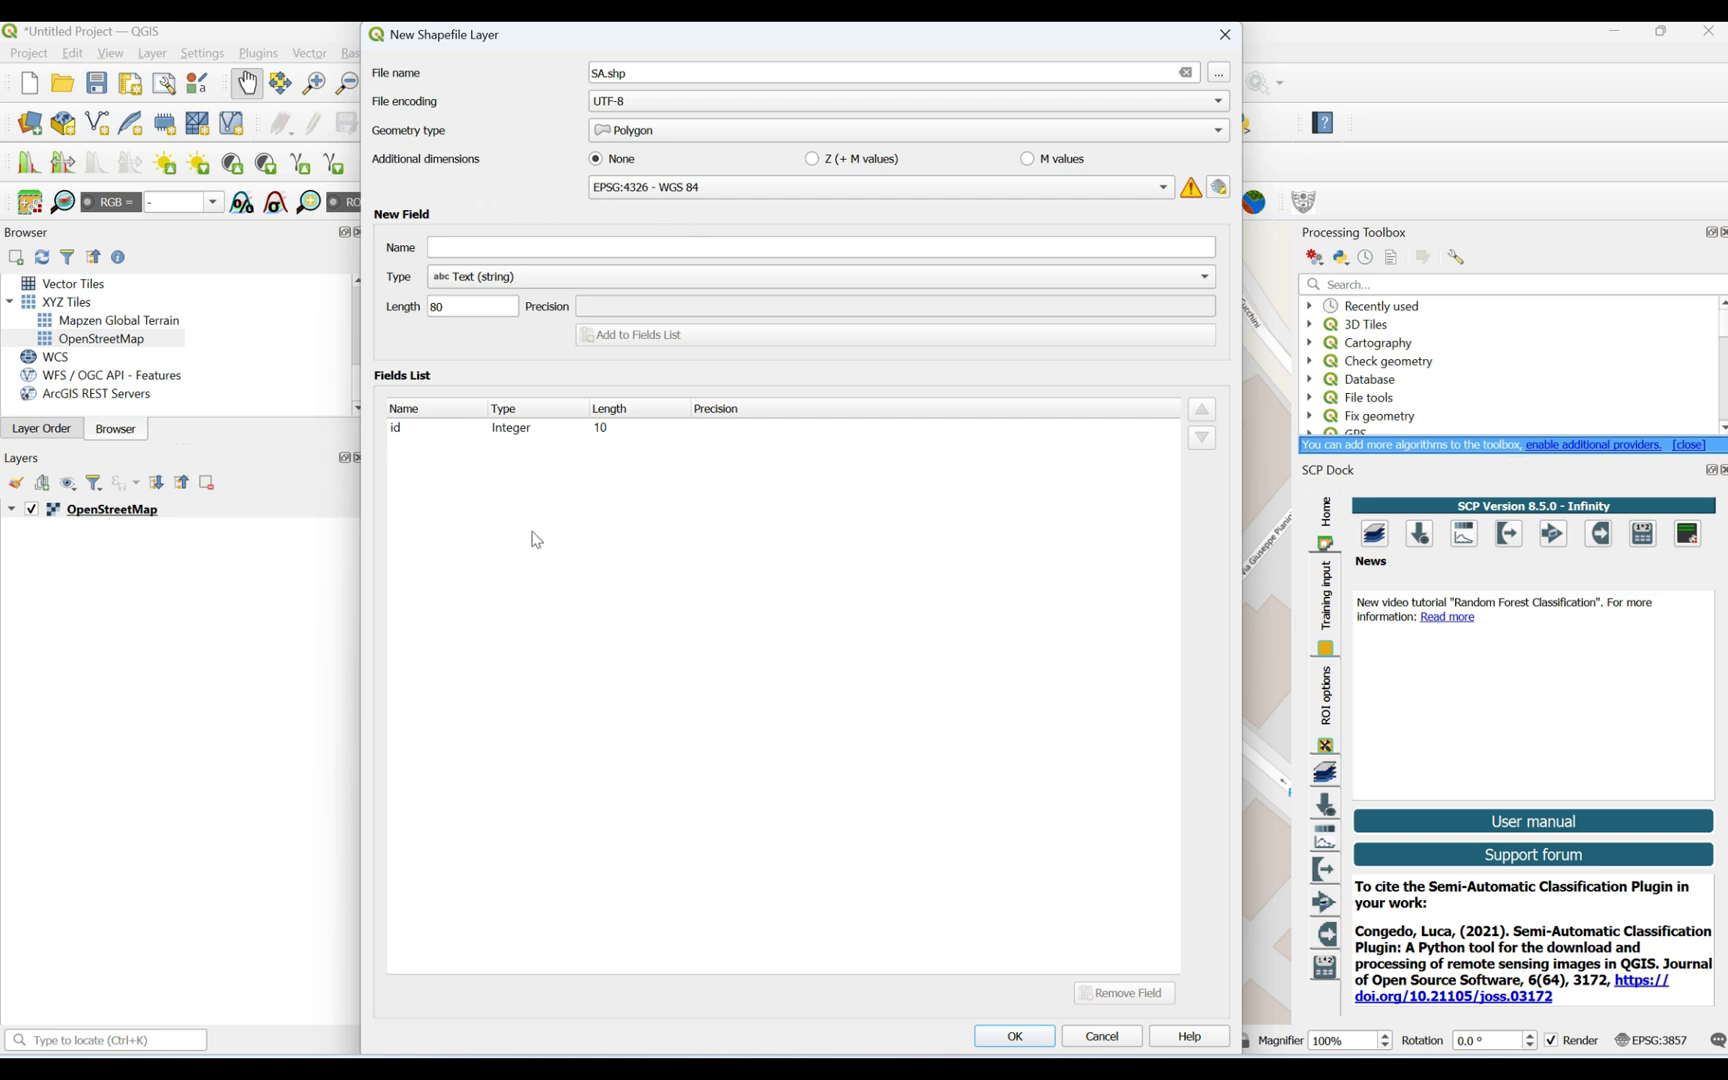
{"action": "left_click", "coordinate": [1014, 1036]}
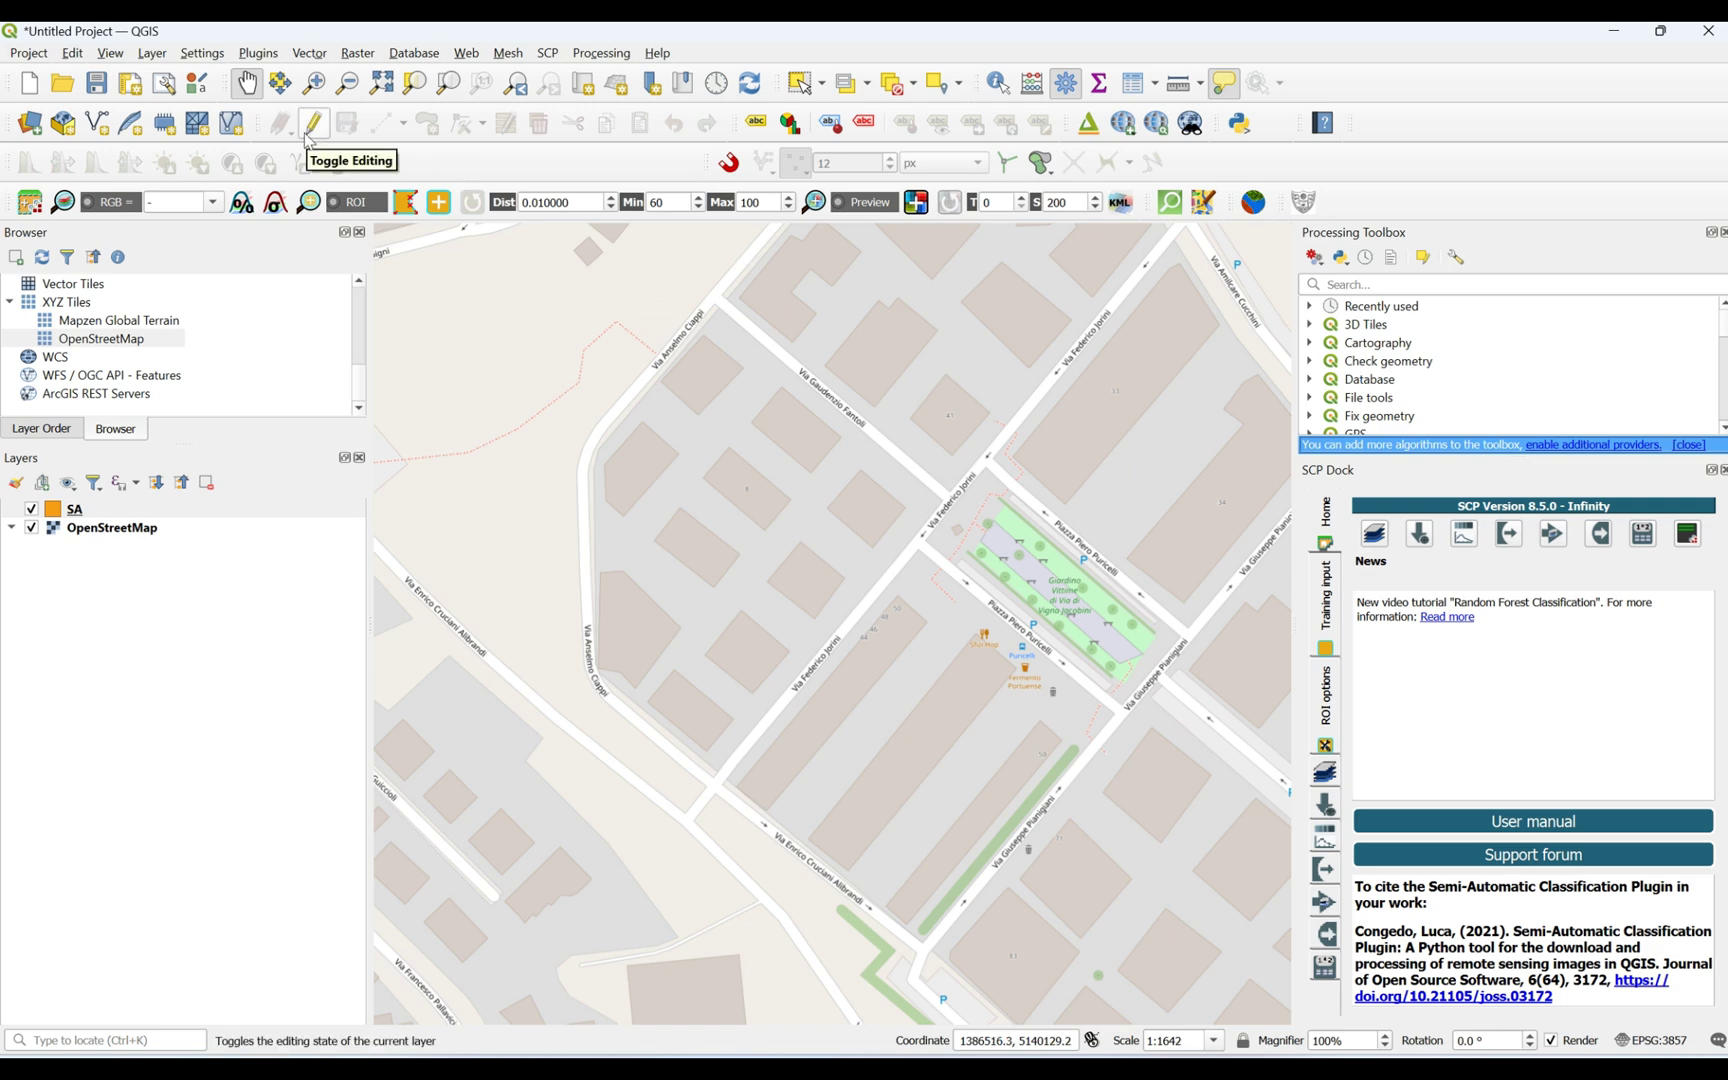
Step: Enable editing on the SA layer and start a polygon at the junction of Via Anselmo Ciappi and Via Gaudenzio Fantoli
{"action": "left_click", "coordinate": [314, 124]}
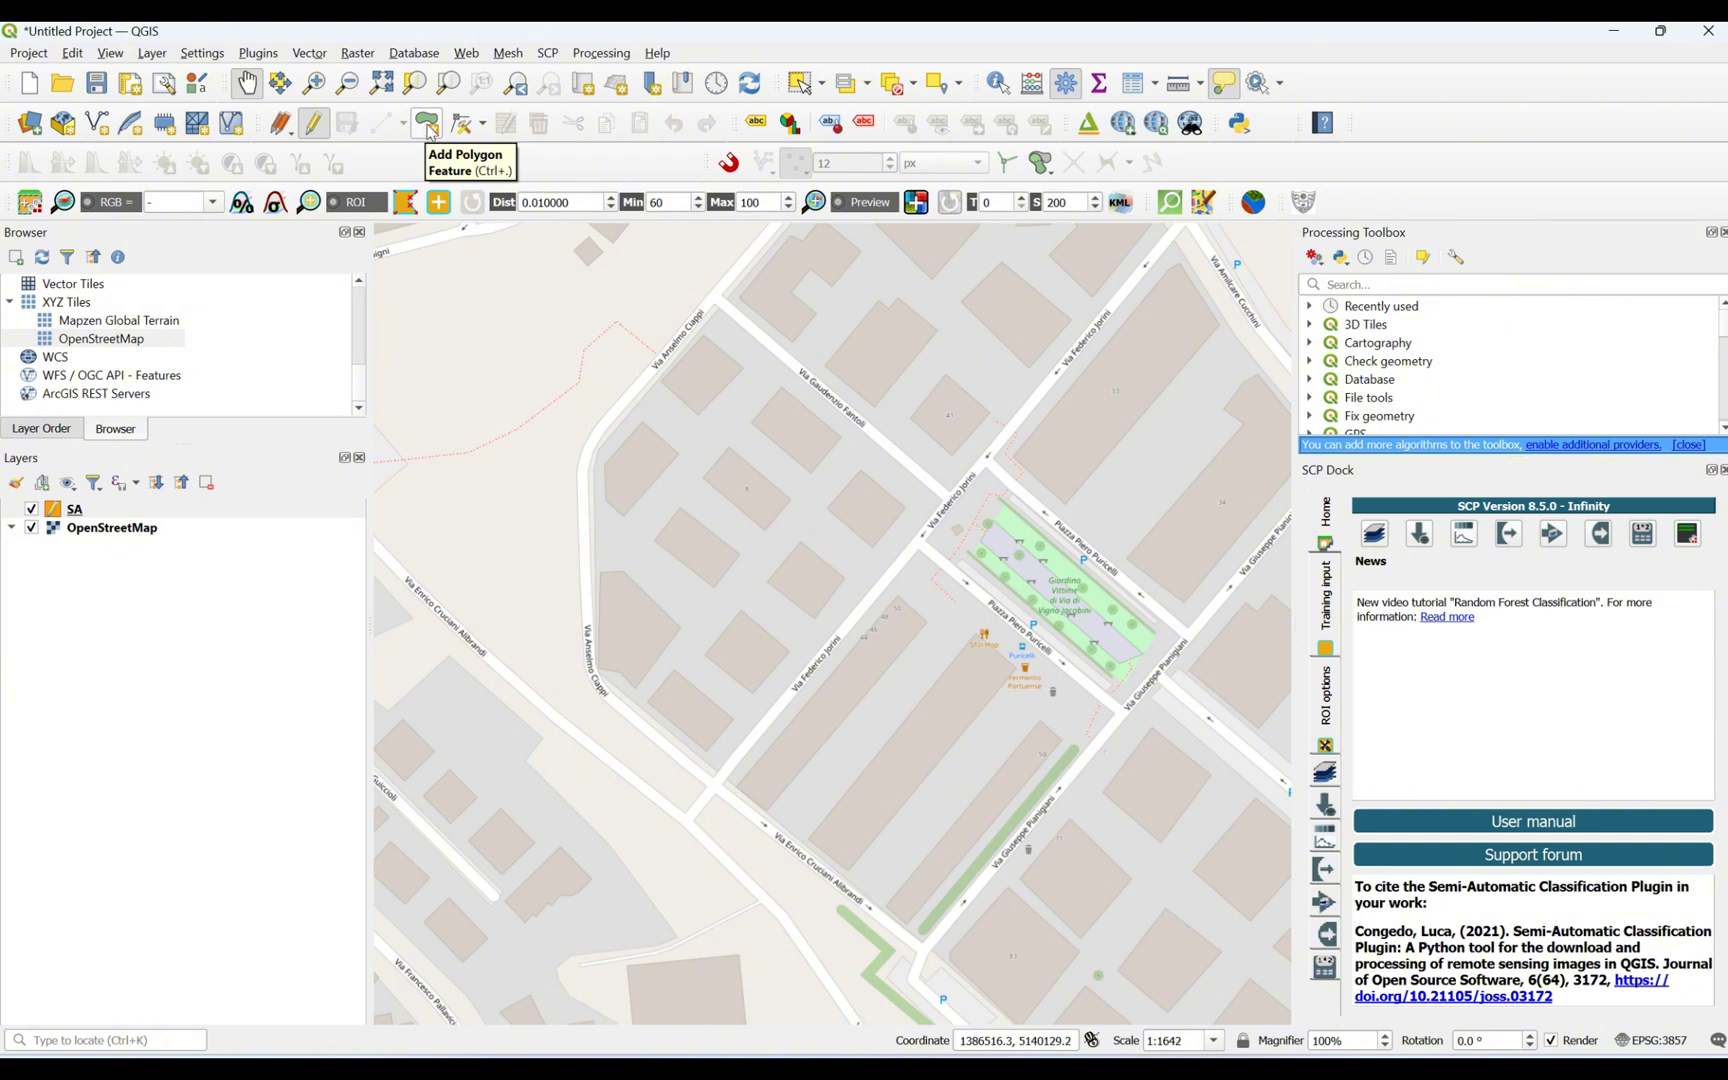
{"action": "left_click", "coordinate": [428, 131]}
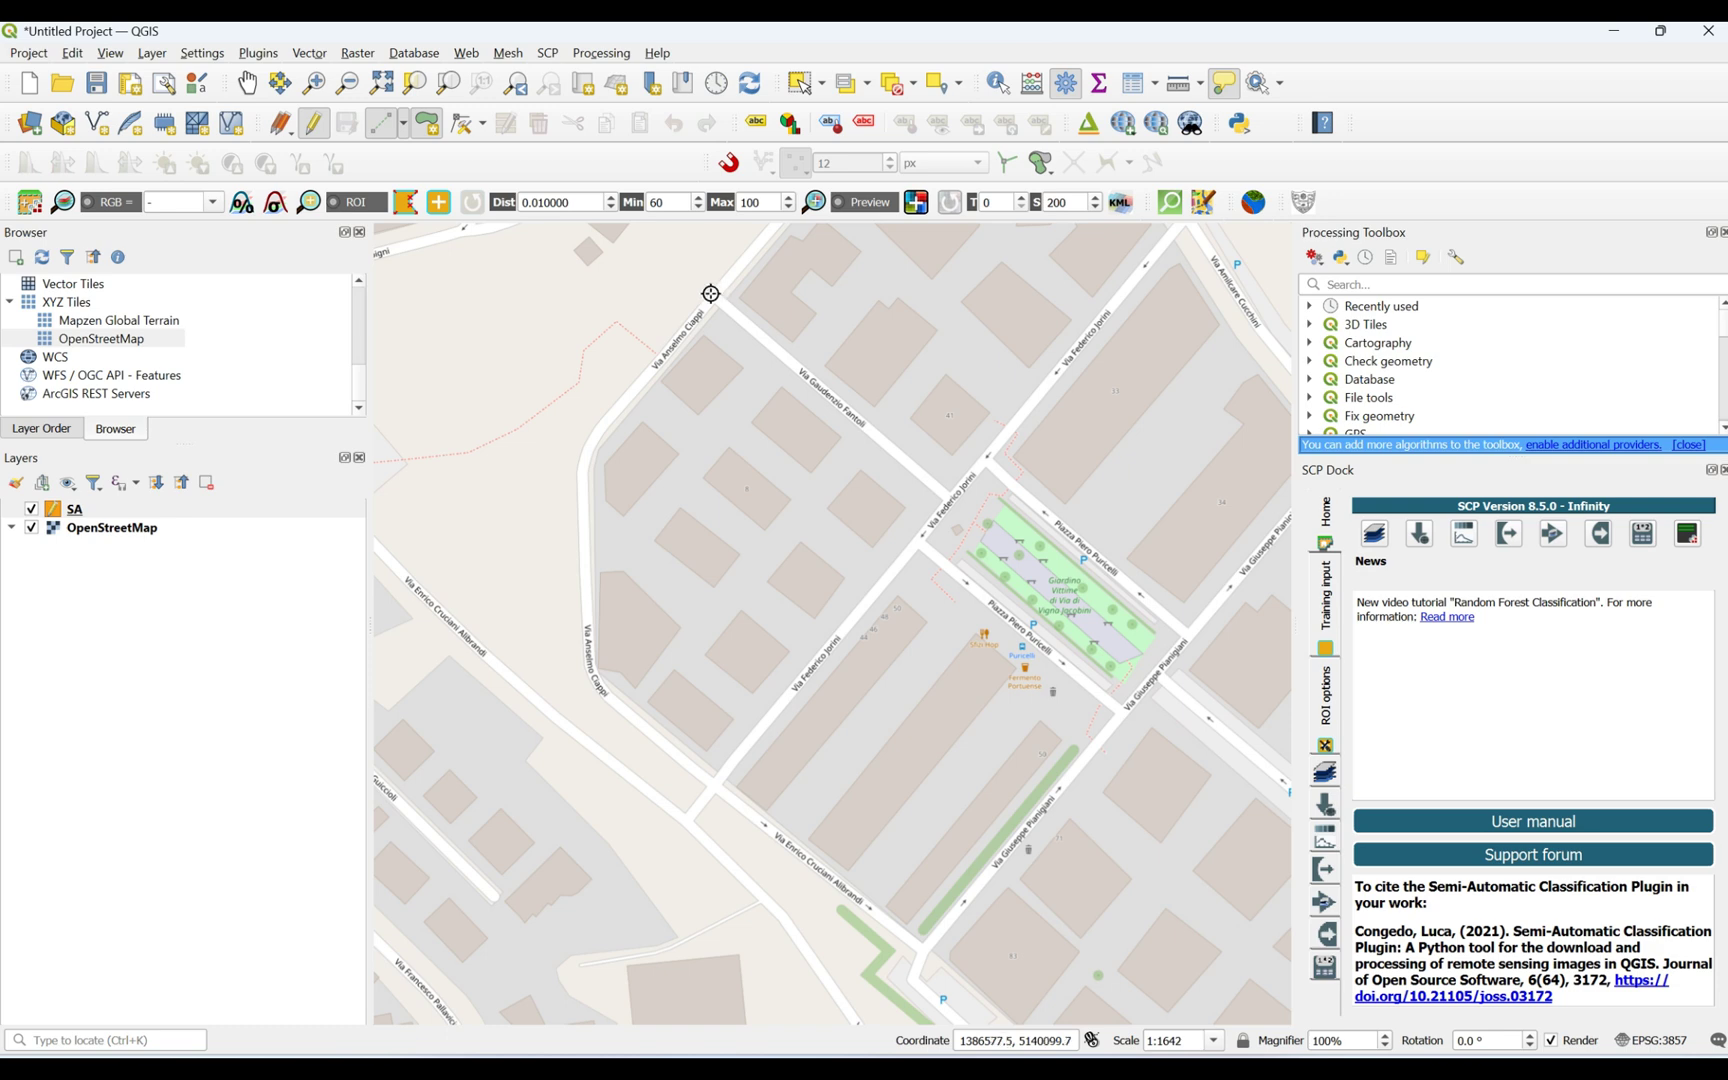
{"action": "scroll", "coordinate": [710, 293], "scroll_direction": "down", "scroll_amount": 2}
{"action": "scroll", "coordinate": [712, 290], "scroll_direction": "up", "scroll_amount": 3}
{"action": "scroll", "coordinate": [715, 287], "scroll_direction": "up", "scroll_amount": 1}
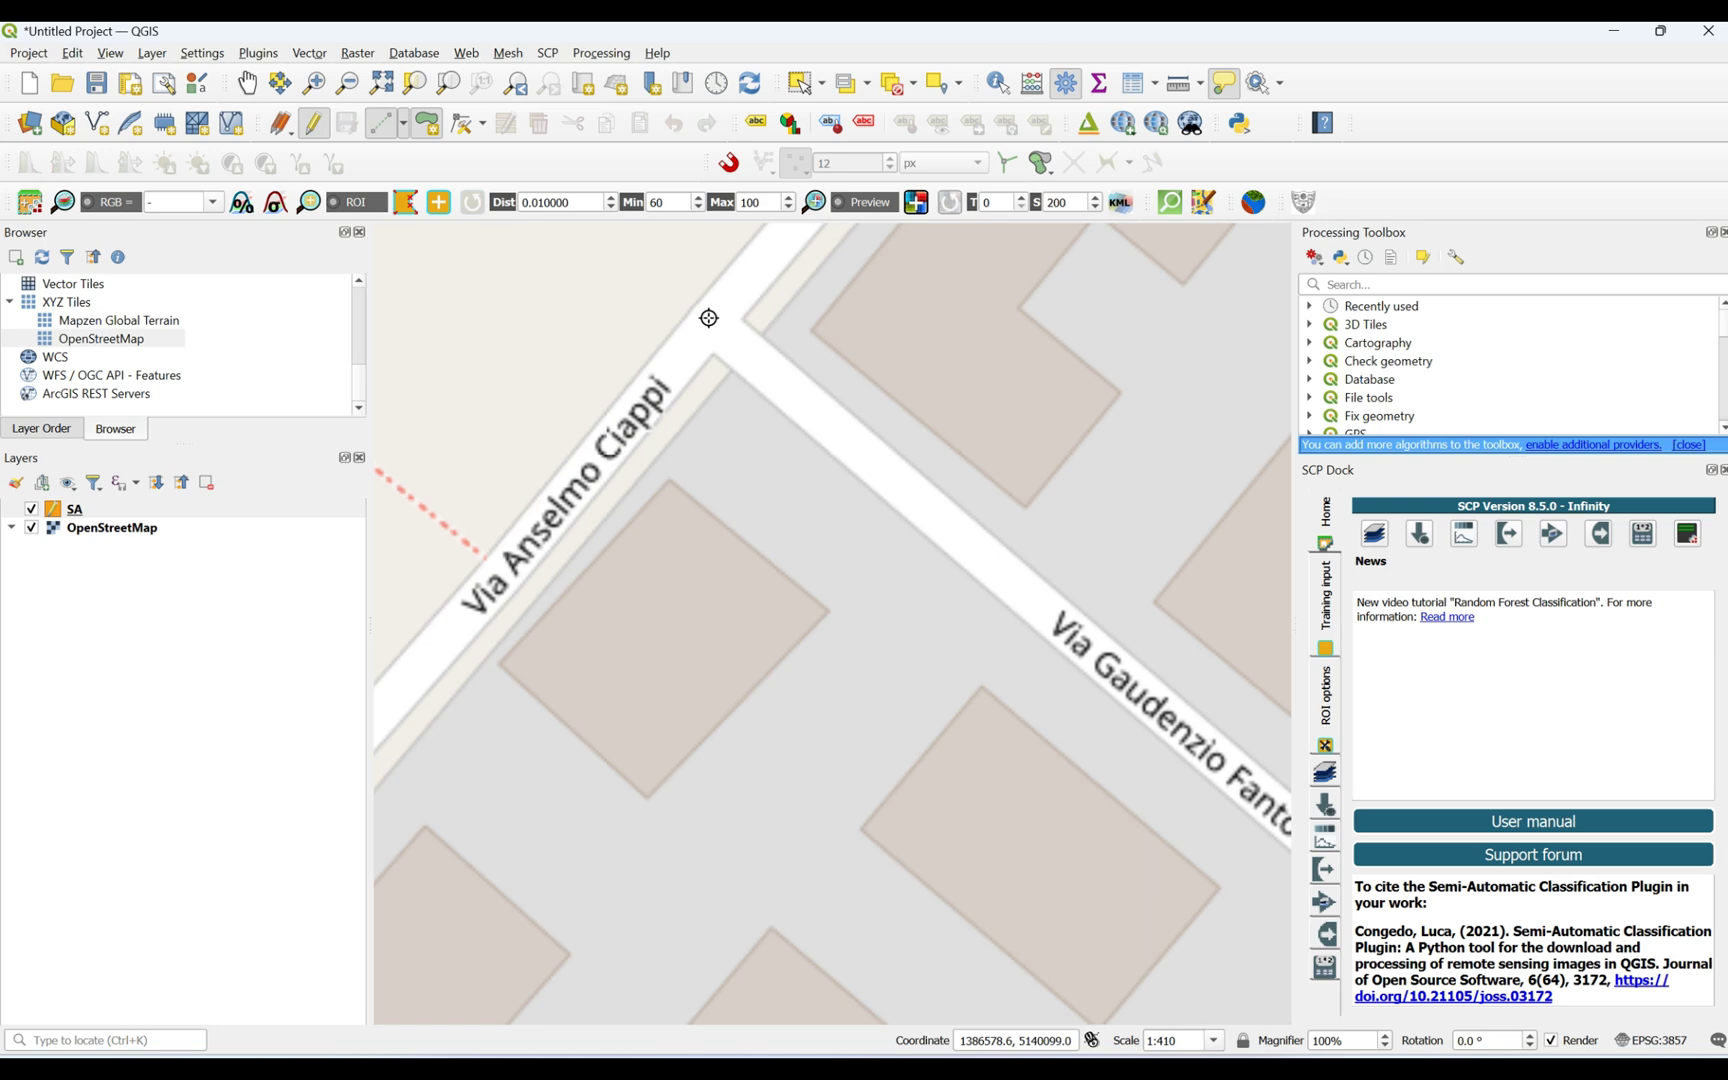
{"action": "left_click", "coordinate": [709, 318]}
{"action": "scroll", "coordinate": [686, 283], "scroll_direction": "up", "scroll_amount": 1}
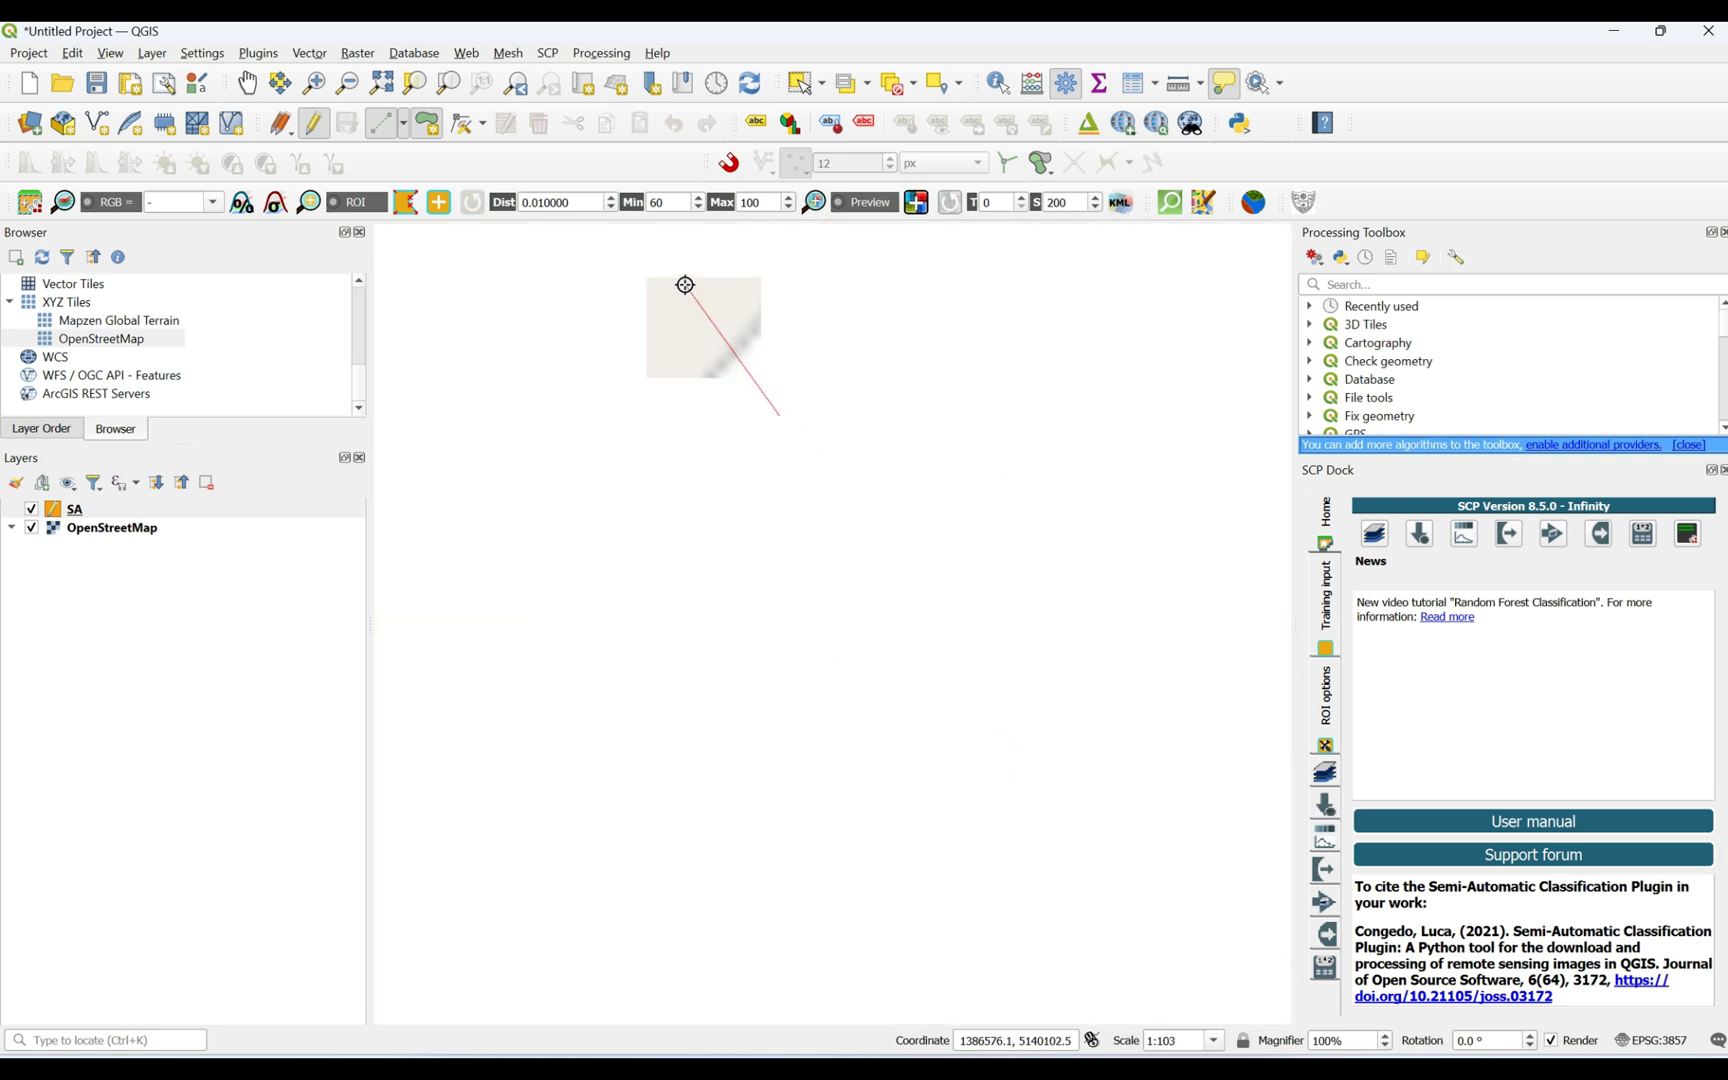
Step: Extend the polygon along Via Gaudenzio Fantoli with a vertex at its junction with Via Federico Jorini
{"action": "scroll", "coordinate": [685, 285], "scroll_direction": "down", "scroll_amount": 3}
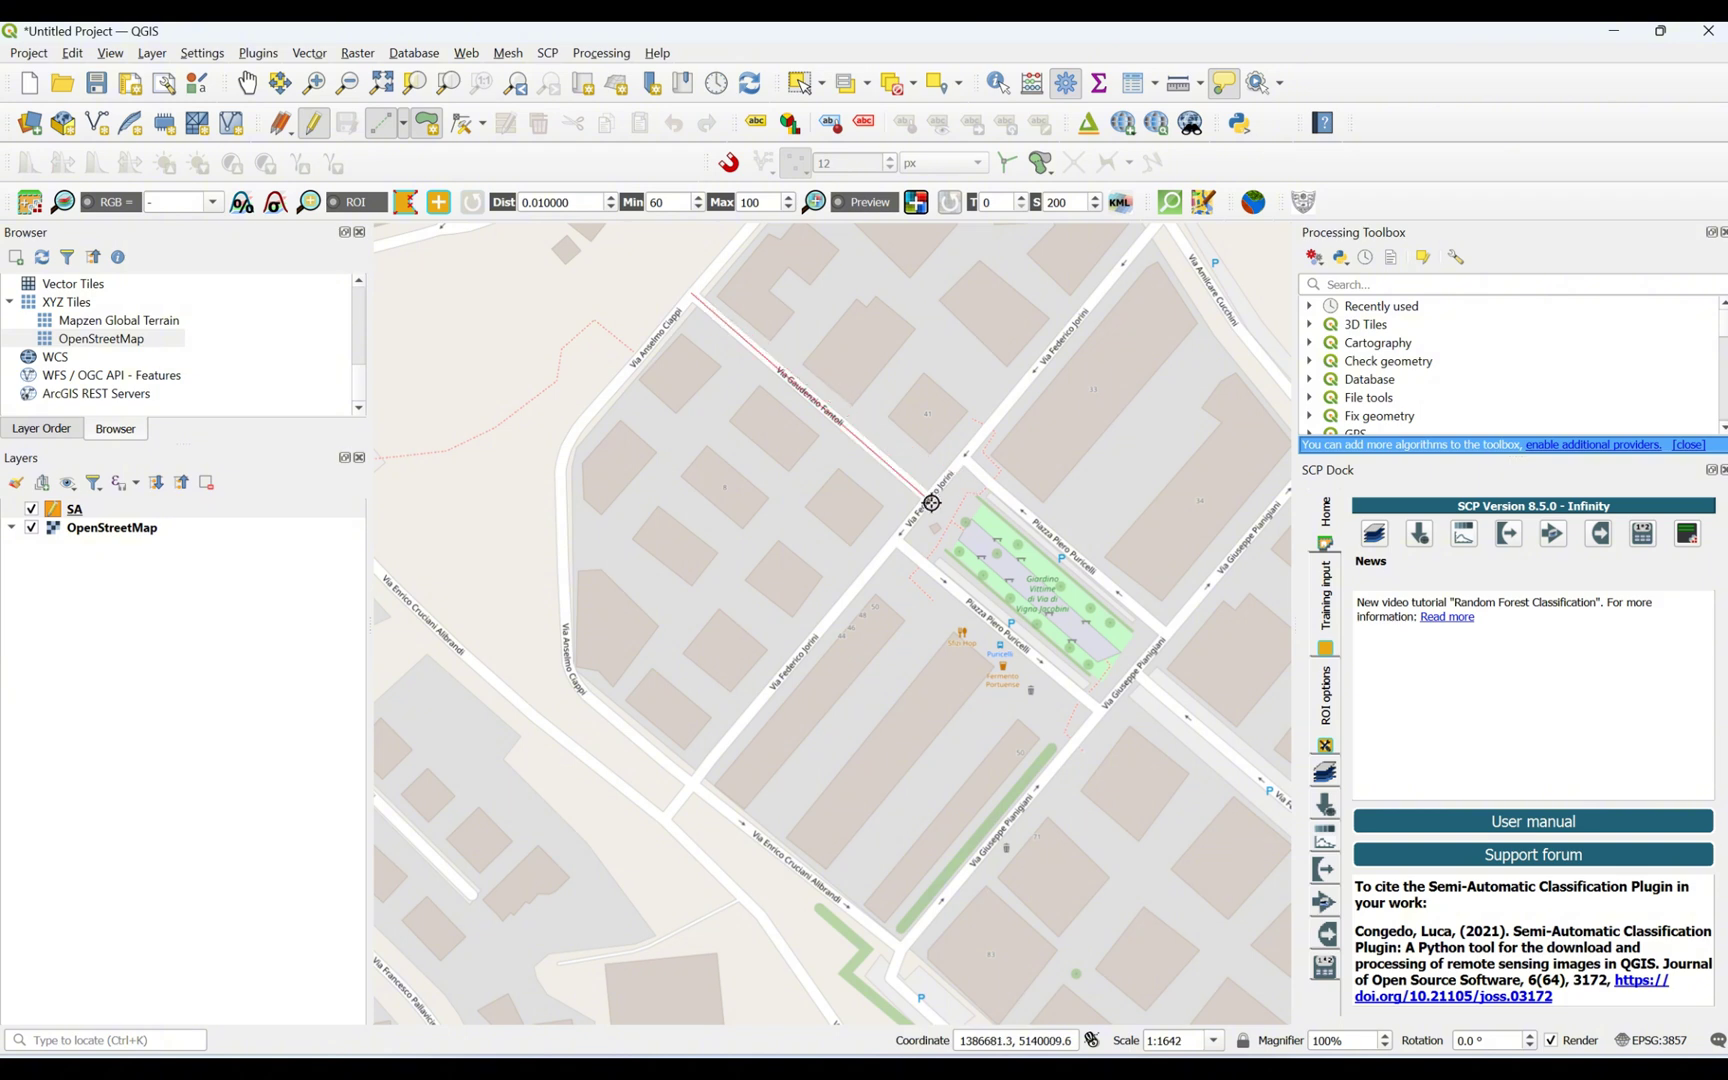
{"action": "scroll", "coordinate": [931, 501], "scroll_direction": "up", "scroll_amount": 1}
{"action": "scroll", "coordinate": [931, 501], "scroll_direction": "up", "scroll_amount": 1}
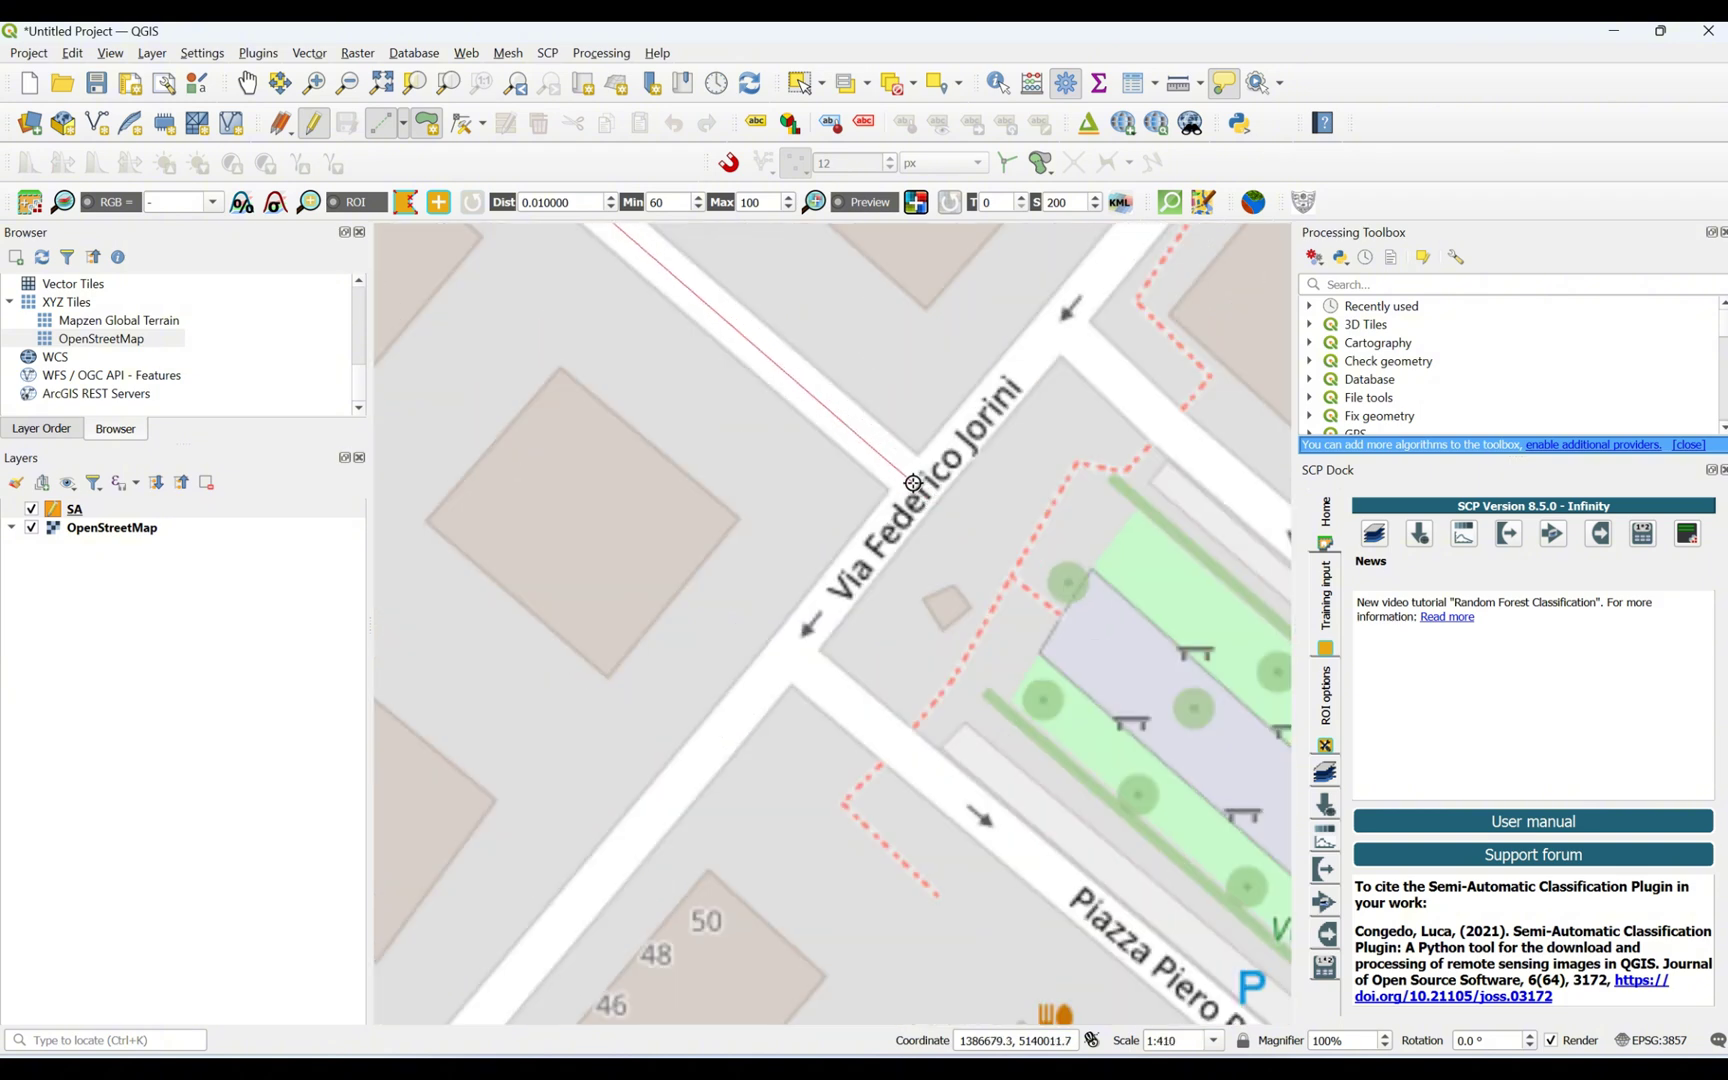
{"action": "scroll", "coordinate": [998, 428], "scroll_direction": "up", "scroll_amount": 4}
{"action": "scroll", "coordinate": [998, 428], "scroll_direction": "down", "scroll_amount": 6}
{"action": "left_click", "coordinate": [980, 434]}
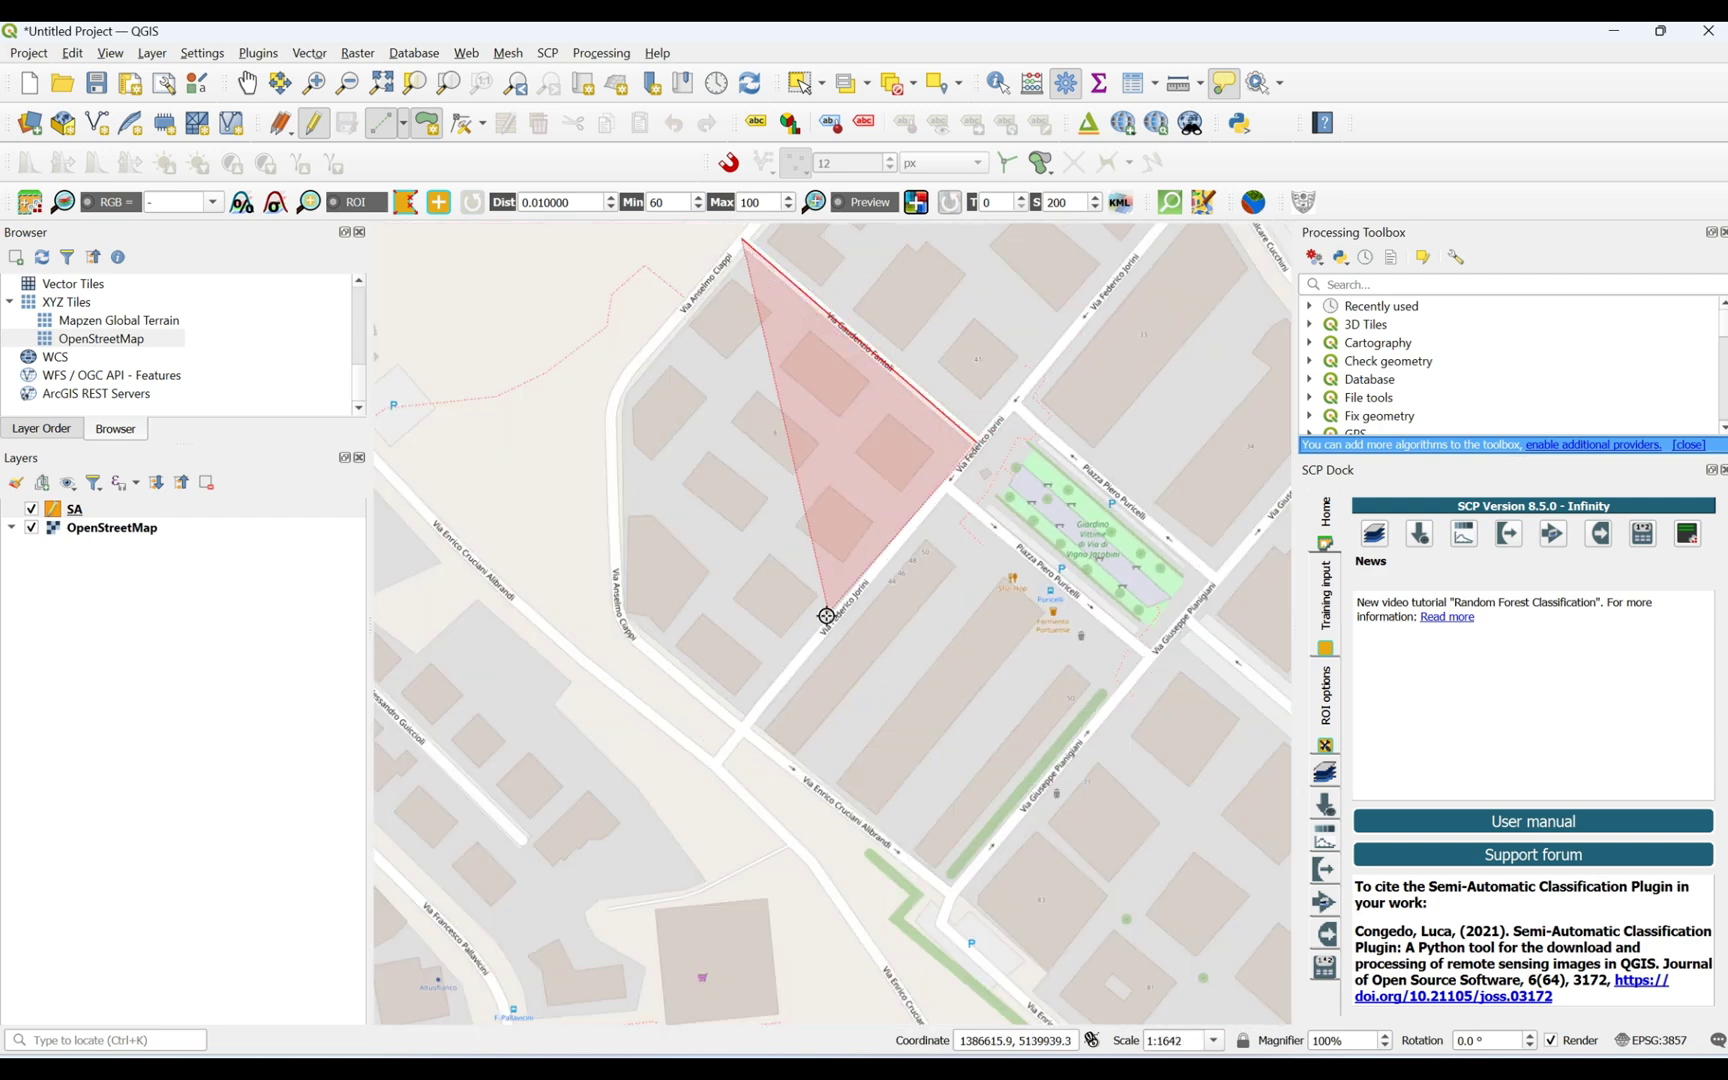
Step: Continue the polygon along Via Federico Jorini with a vertex at the junction with Via Enrico Cruciani Alibrandi
{"action": "scroll", "coordinate": [742, 730], "scroll_direction": "up", "scroll_amount": 1}
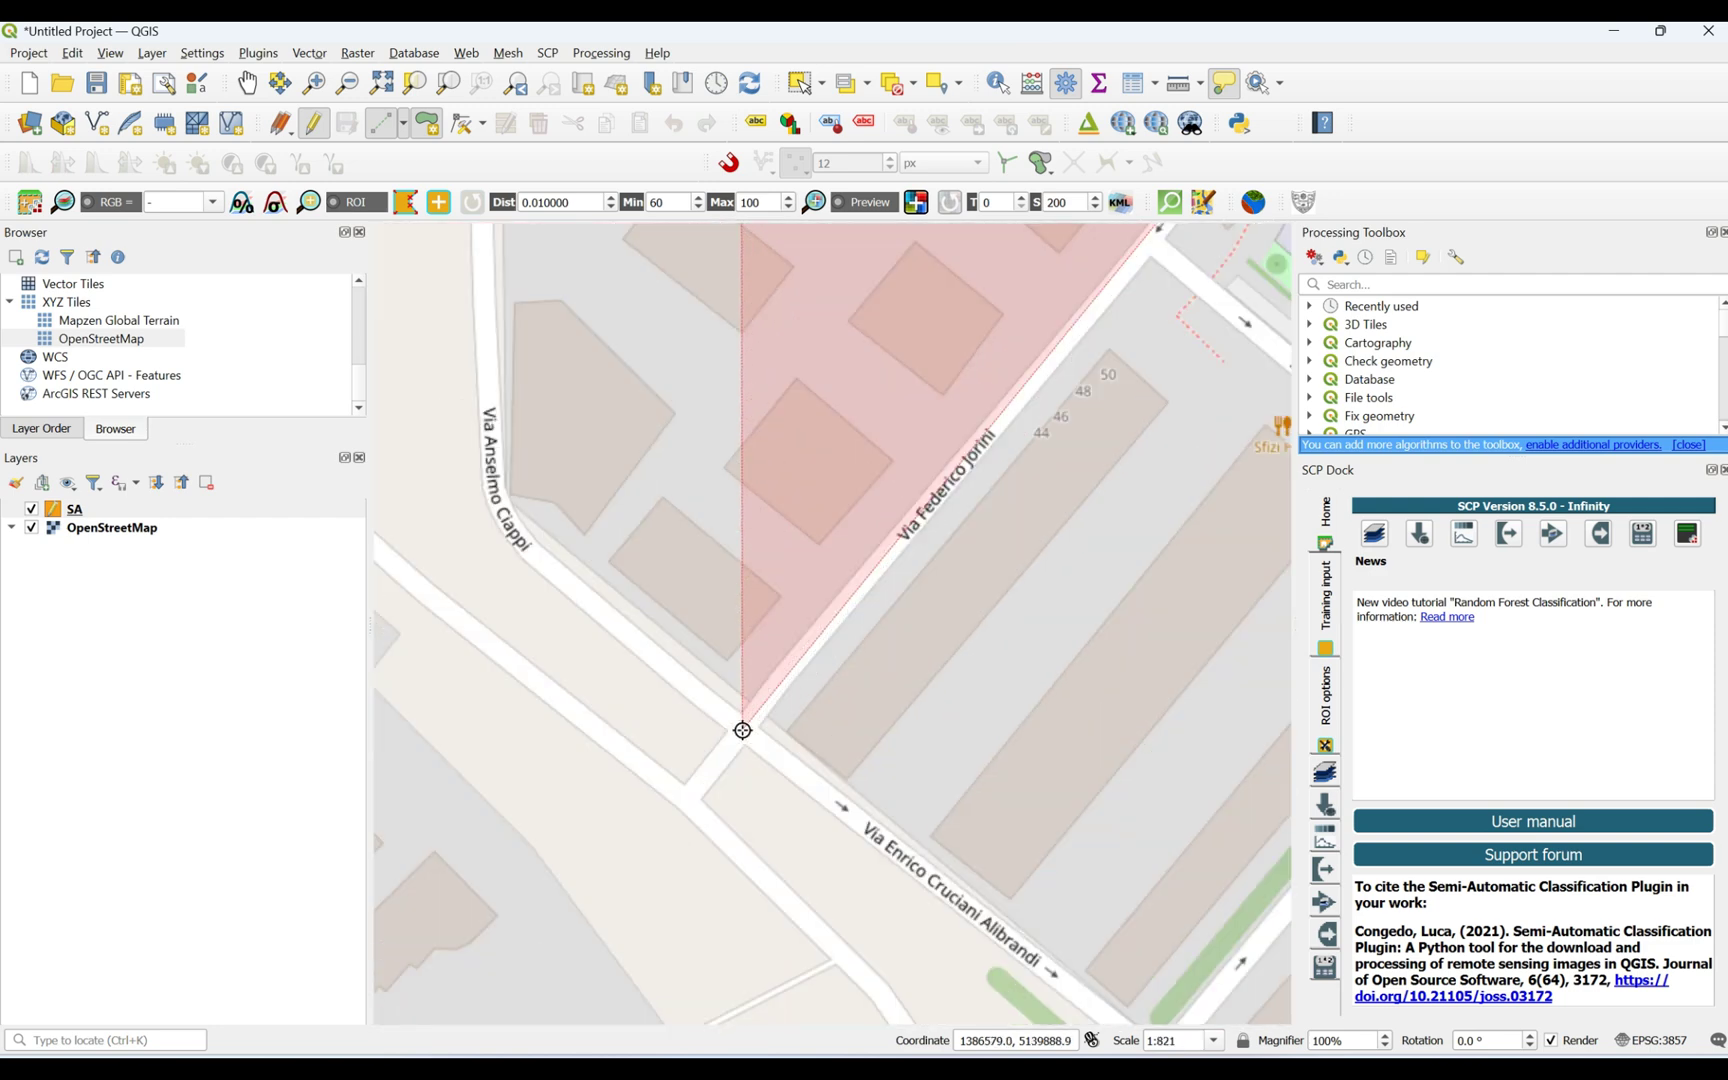
{"action": "scroll", "coordinate": [742, 730], "scroll_direction": "up", "scroll_amount": 1}
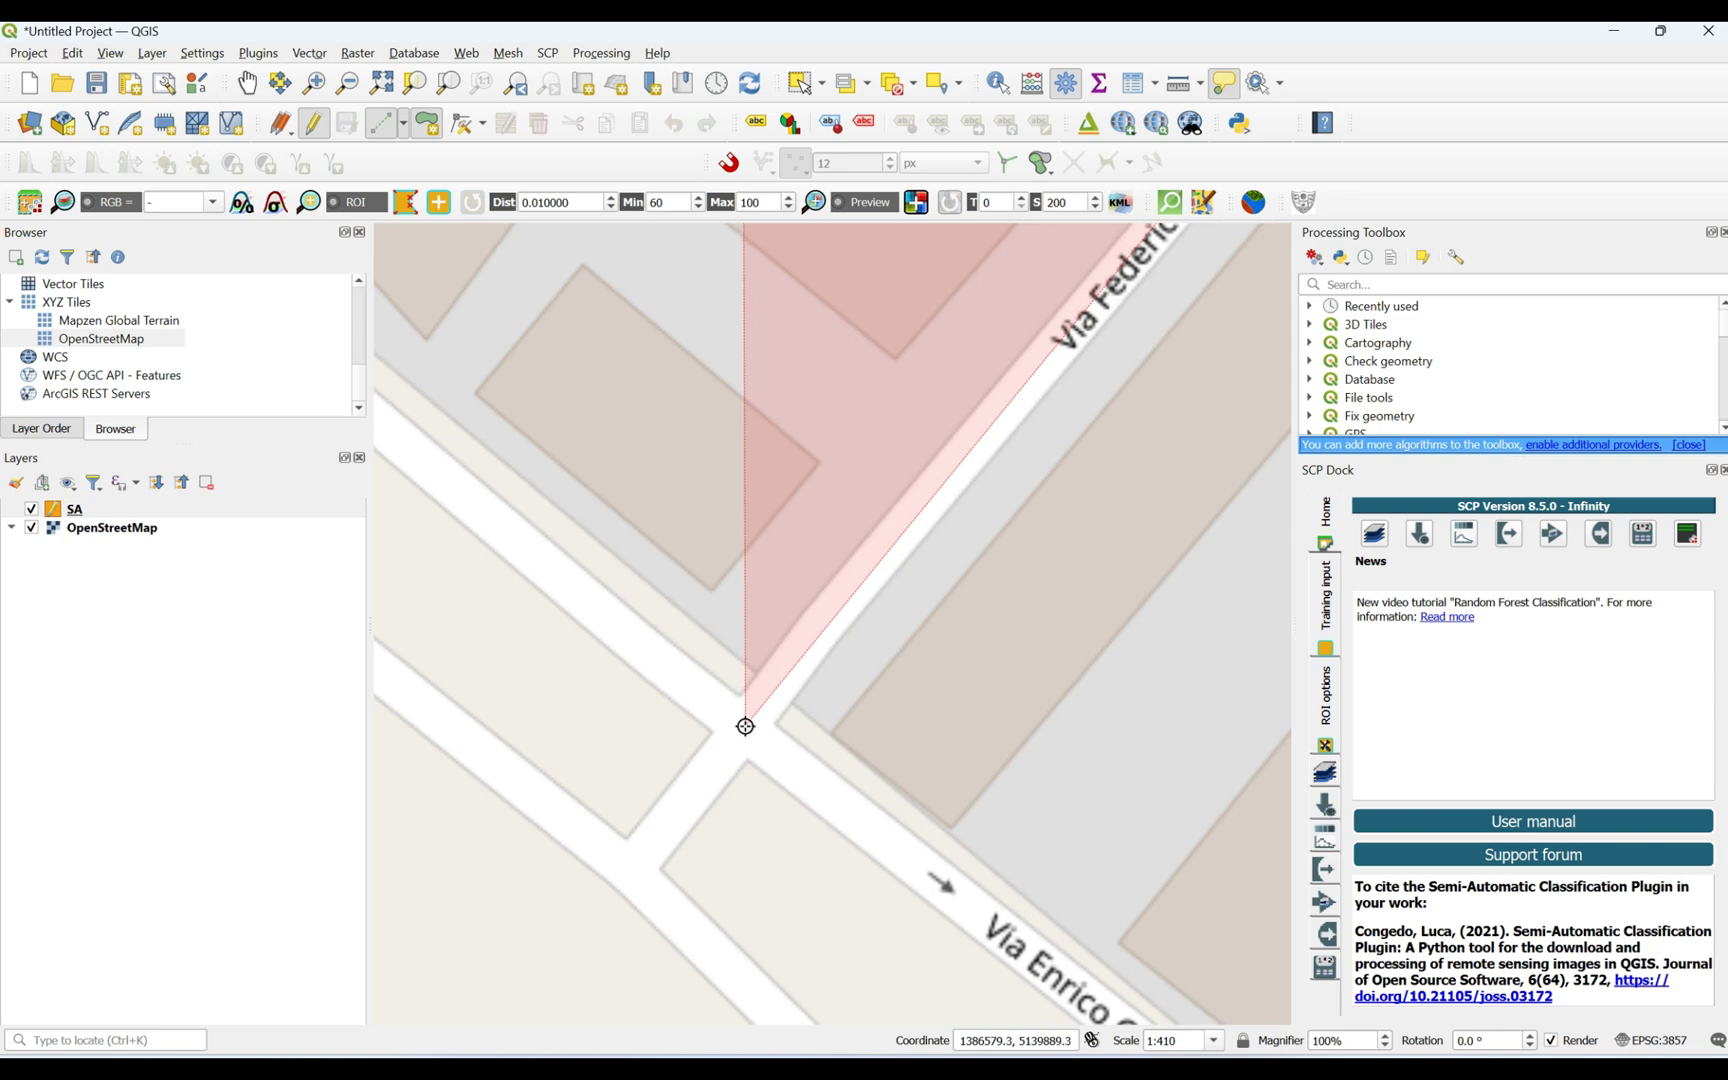
{"action": "left_click", "coordinate": [745, 727]}
{"action": "scroll", "coordinate": [838, 698], "scroll_direction": "up", "scroll_amount": 1}
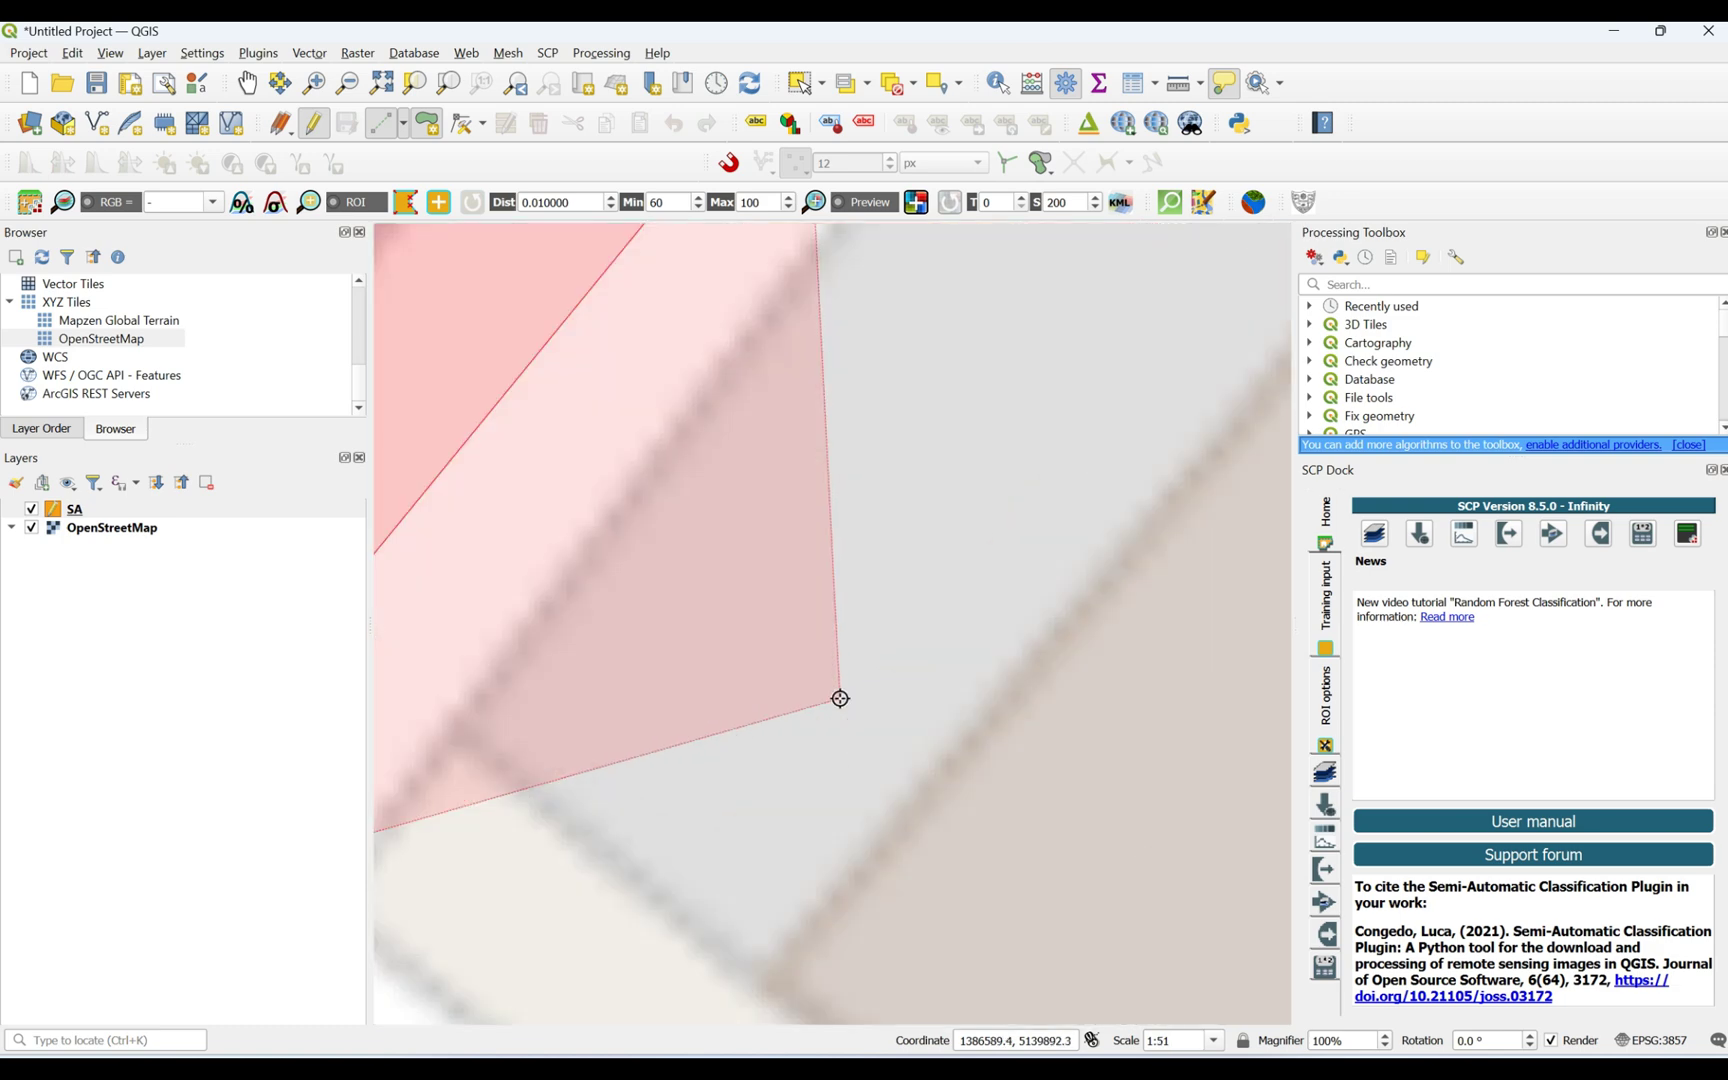
Step: Place the next polygon vertex at the start of the southern bend of Via Anselmo Ciappi
{"action": "scroll", "coordinate": [840, 698], "scroll_direction": "down", "scroll_amount": 3}
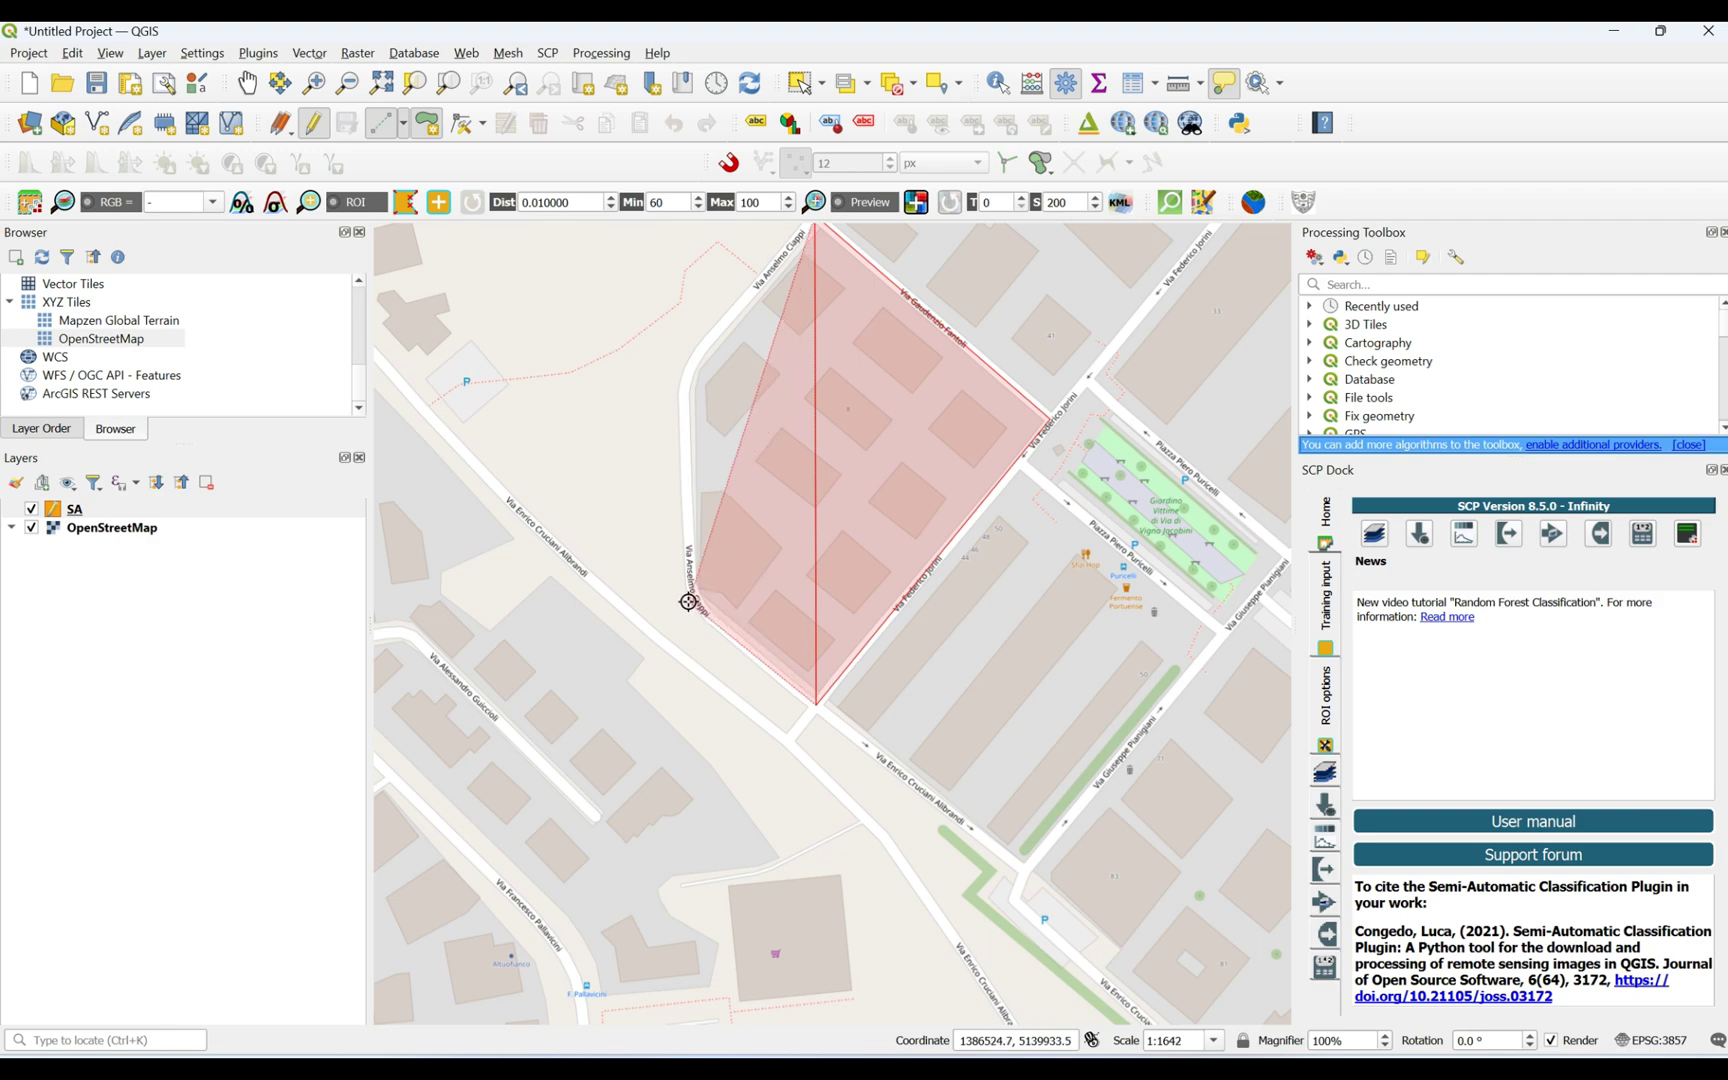
{"action": "scroll", "coordinate": [690, 592], "scroll_direction": "down", "scroll_amount": 1}
{"action": "scroll", "coordinate": [690, 592], "scroll_direction": "down", "scroll_amount": 3}
{"action": "scroll", "coordinate": [690, 592], "scroll_direction": "up", "scroll_amount": 6}
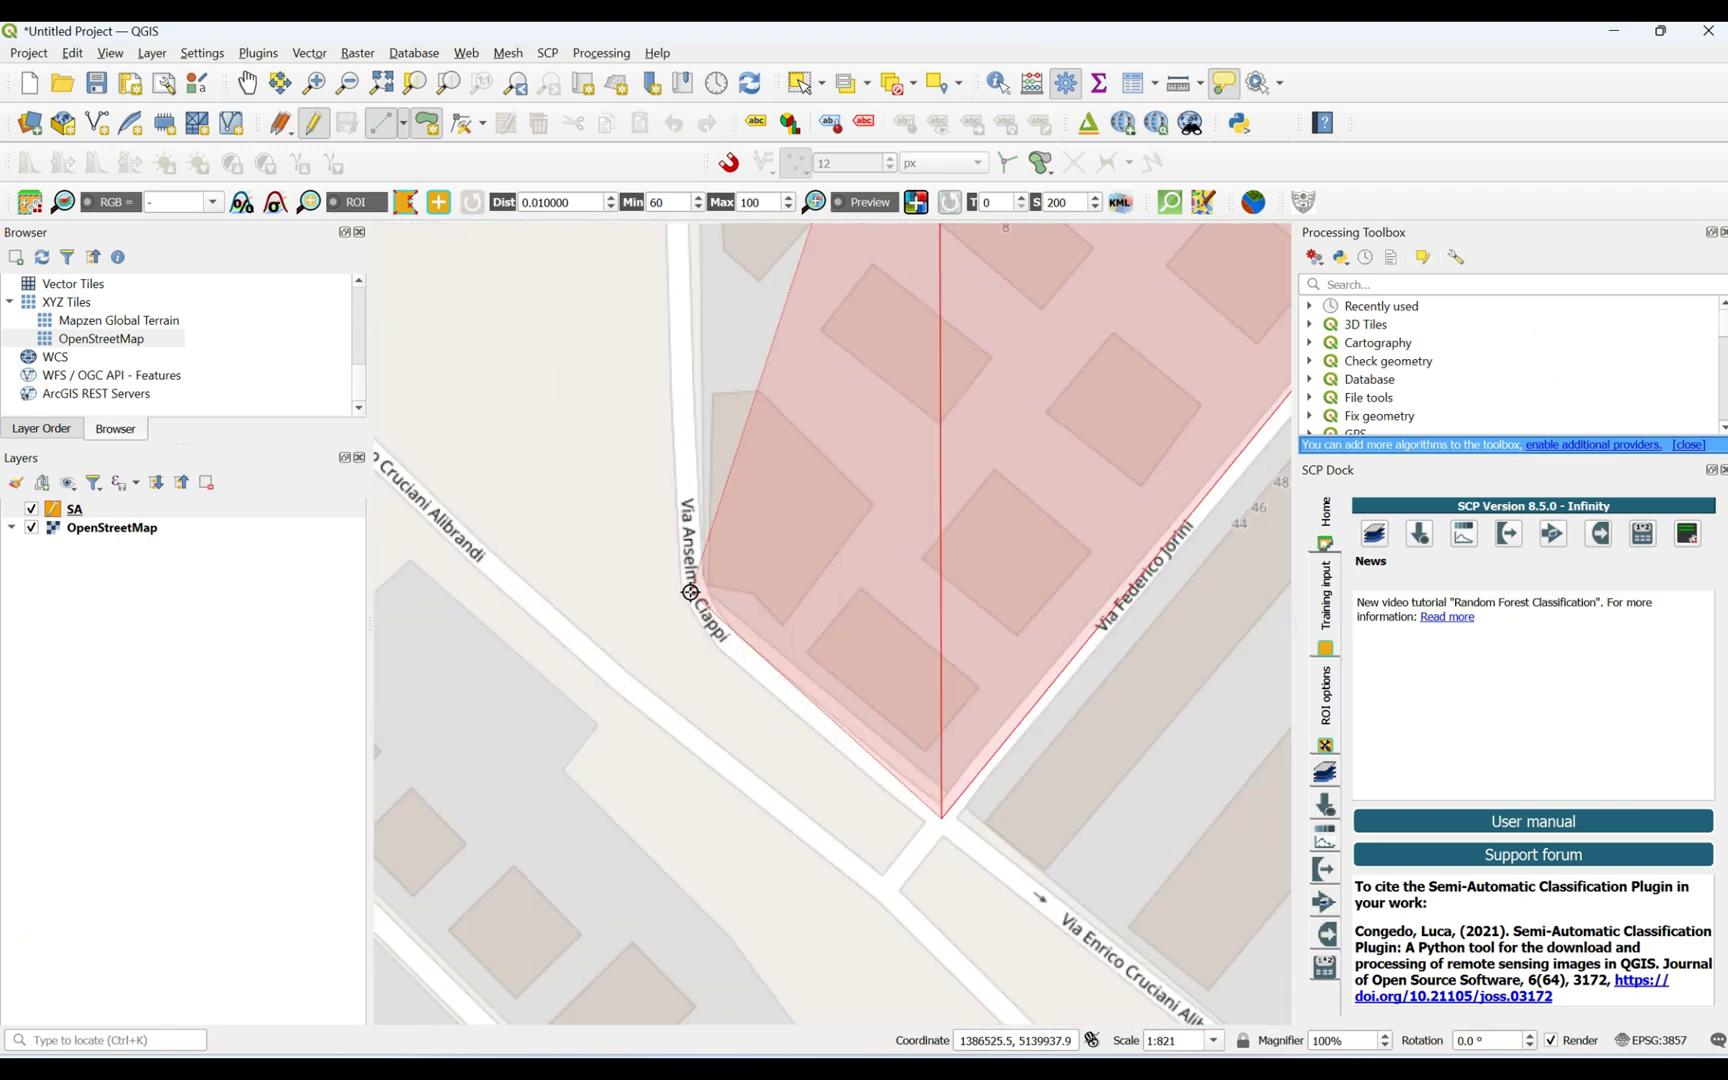
{"action": "scroll", "coordinate": [690, 592], "scroll_direction": "up", "scroll_amount": 1}
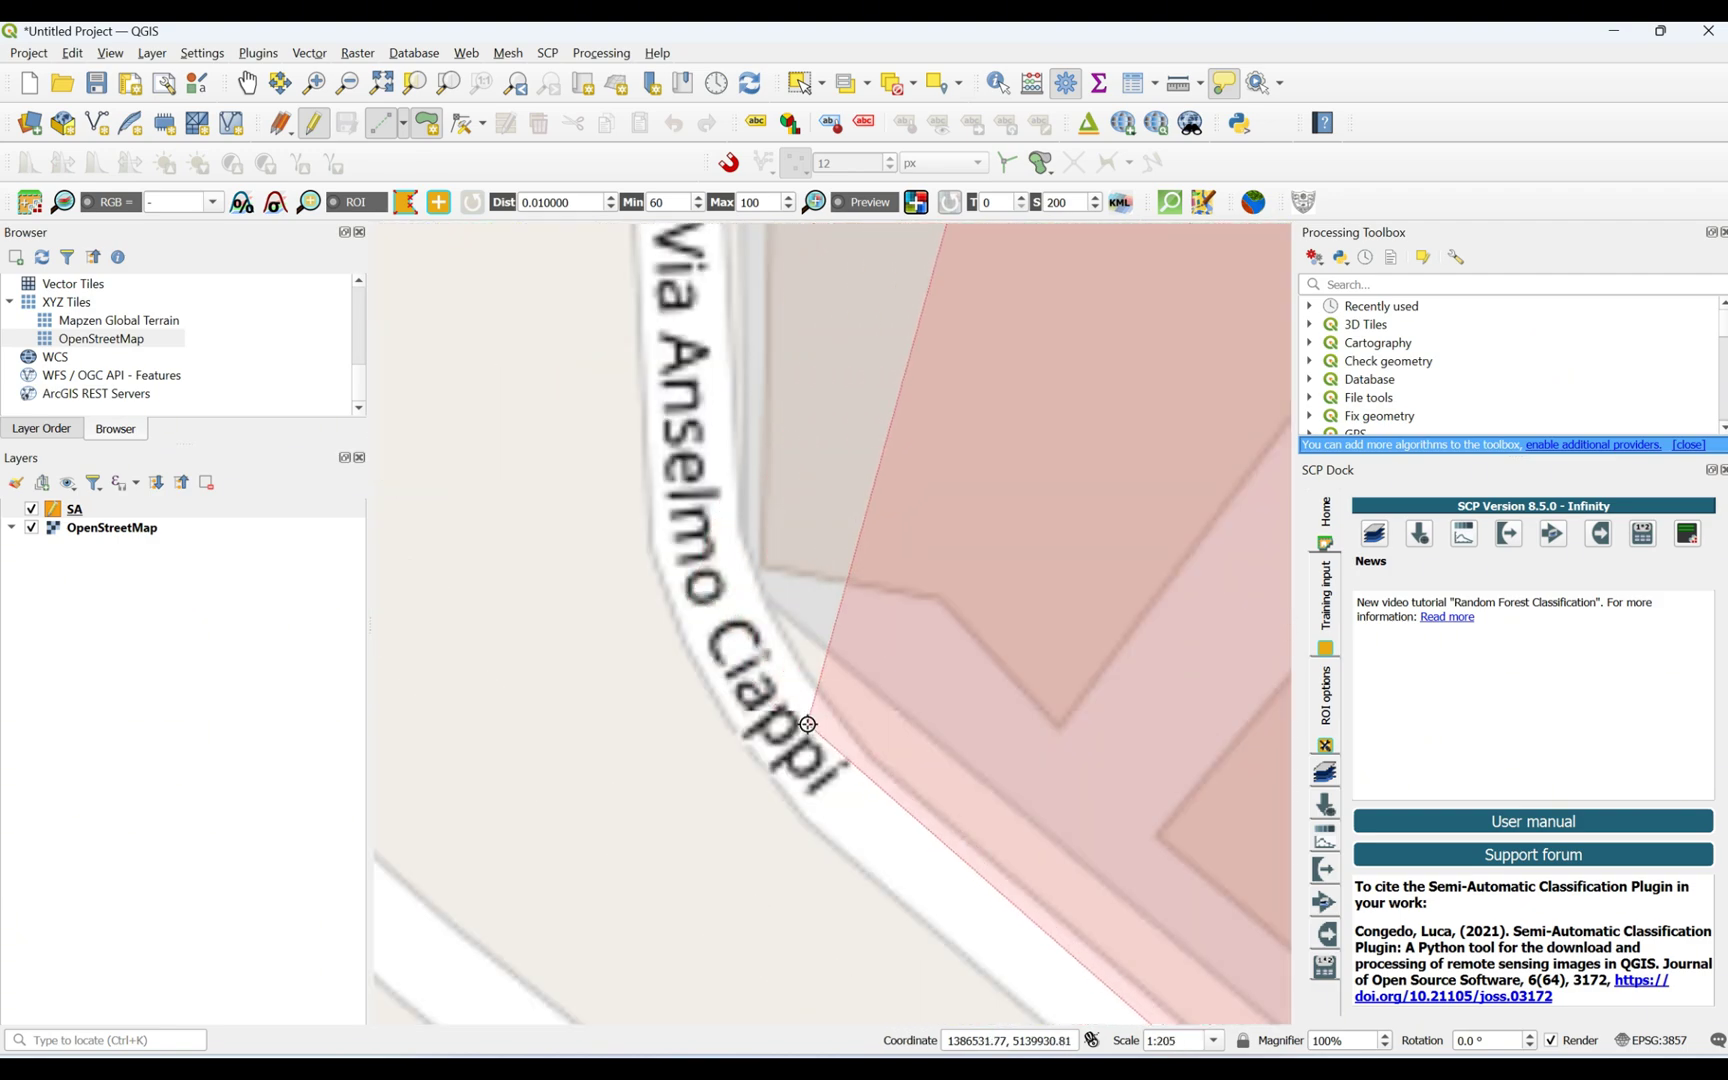
{"action": "left_click", "coordinate": [835, 785]}
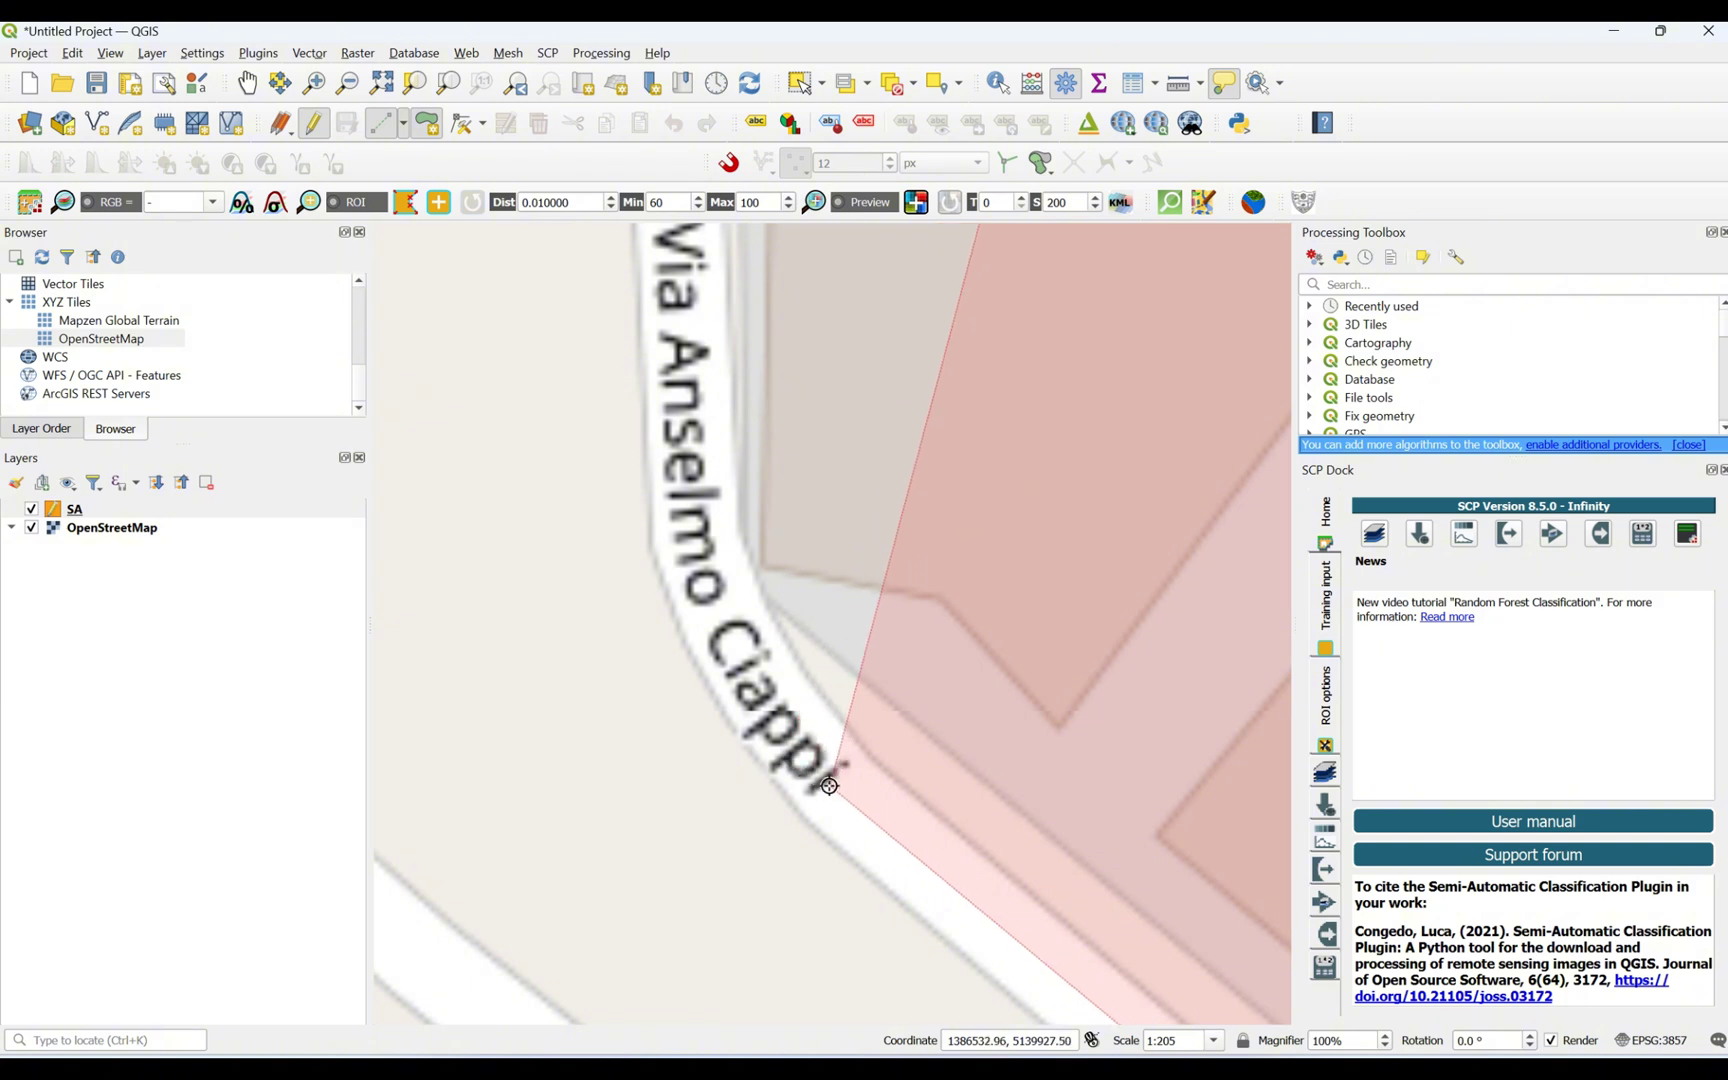
Step: Trace the southern bend of Via Anselmo Ciappi with polygon vertices up to the start of its straight section
{"action": "scroll", "coordinate": [663, 675], "scroll_direction": "down", "scroll_amount": 1}
{"action": "scroll", "coordinate": [656, 694], "scroll_direction": "up", "scroll_amount": 2}
{"action": "right_click", "coordinate": [656, 694]}
{"action": "scroll", "coordinate": [657, 694], "scroll_direction": "down", "scroll_amount": 4}
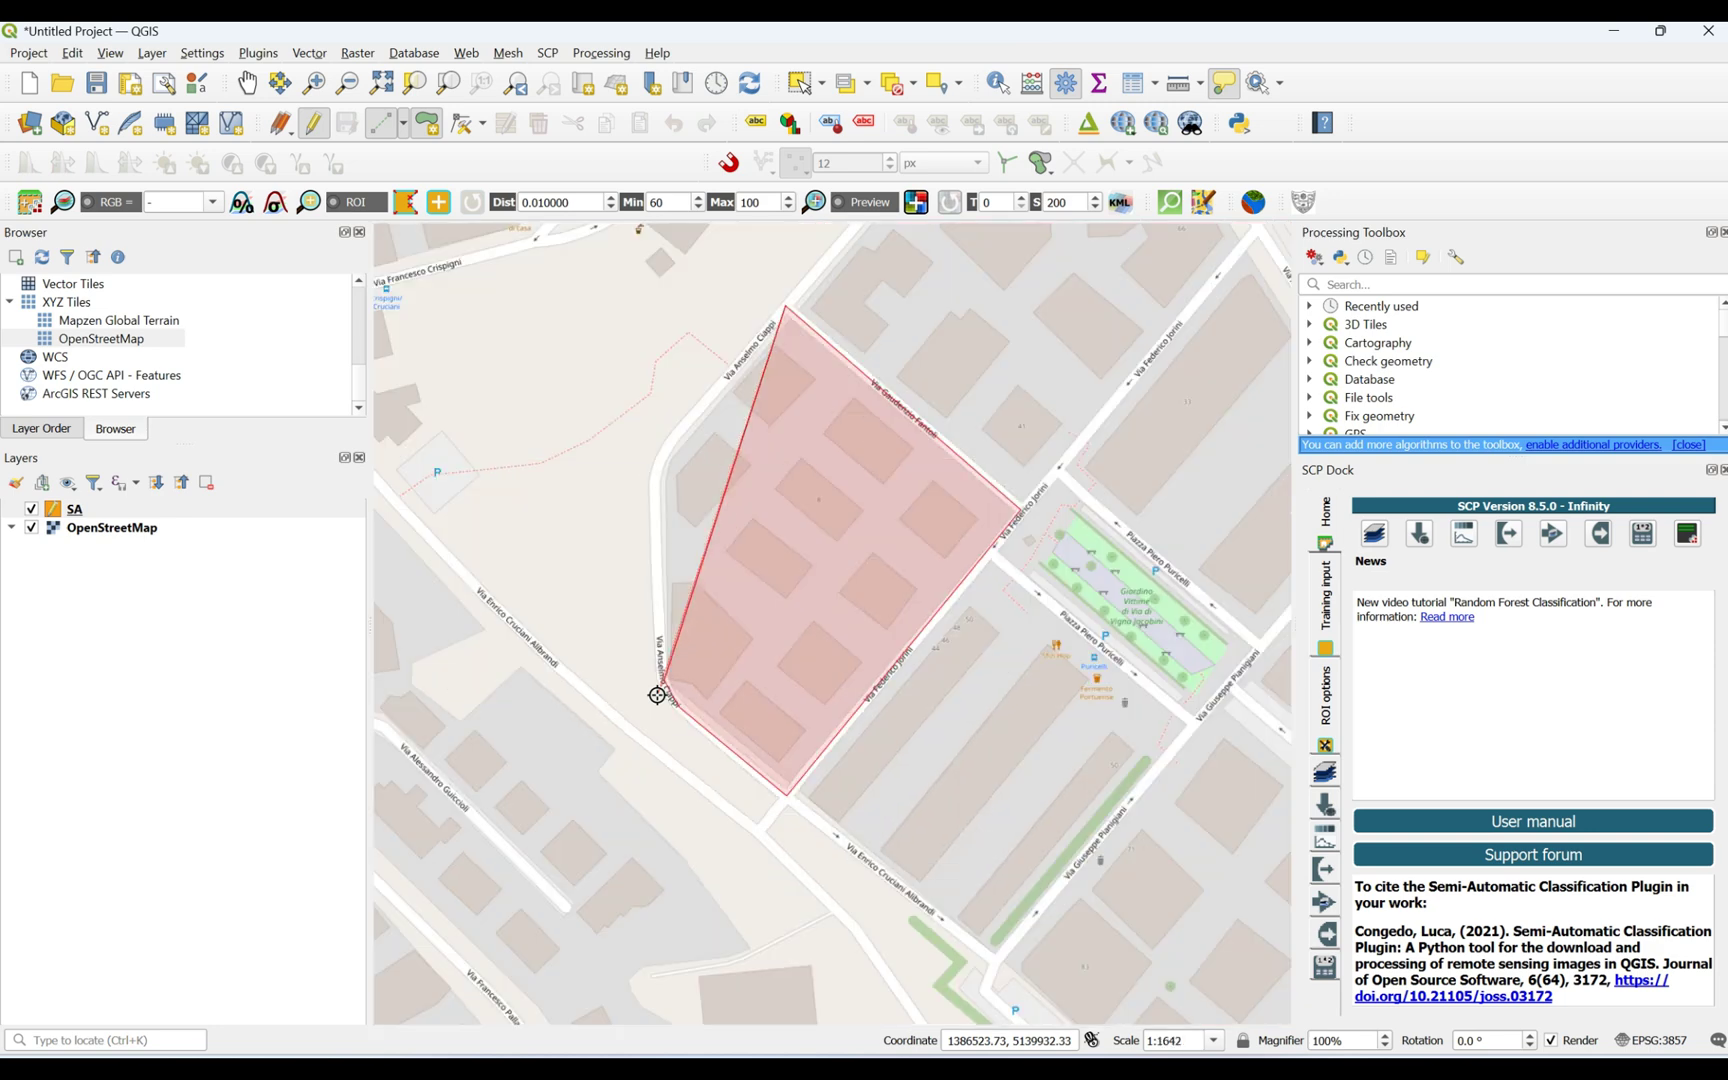
{"action": "scroll", "coordinate": [652, 474], "scroll_direction": "up", "scroll_amount": 2}
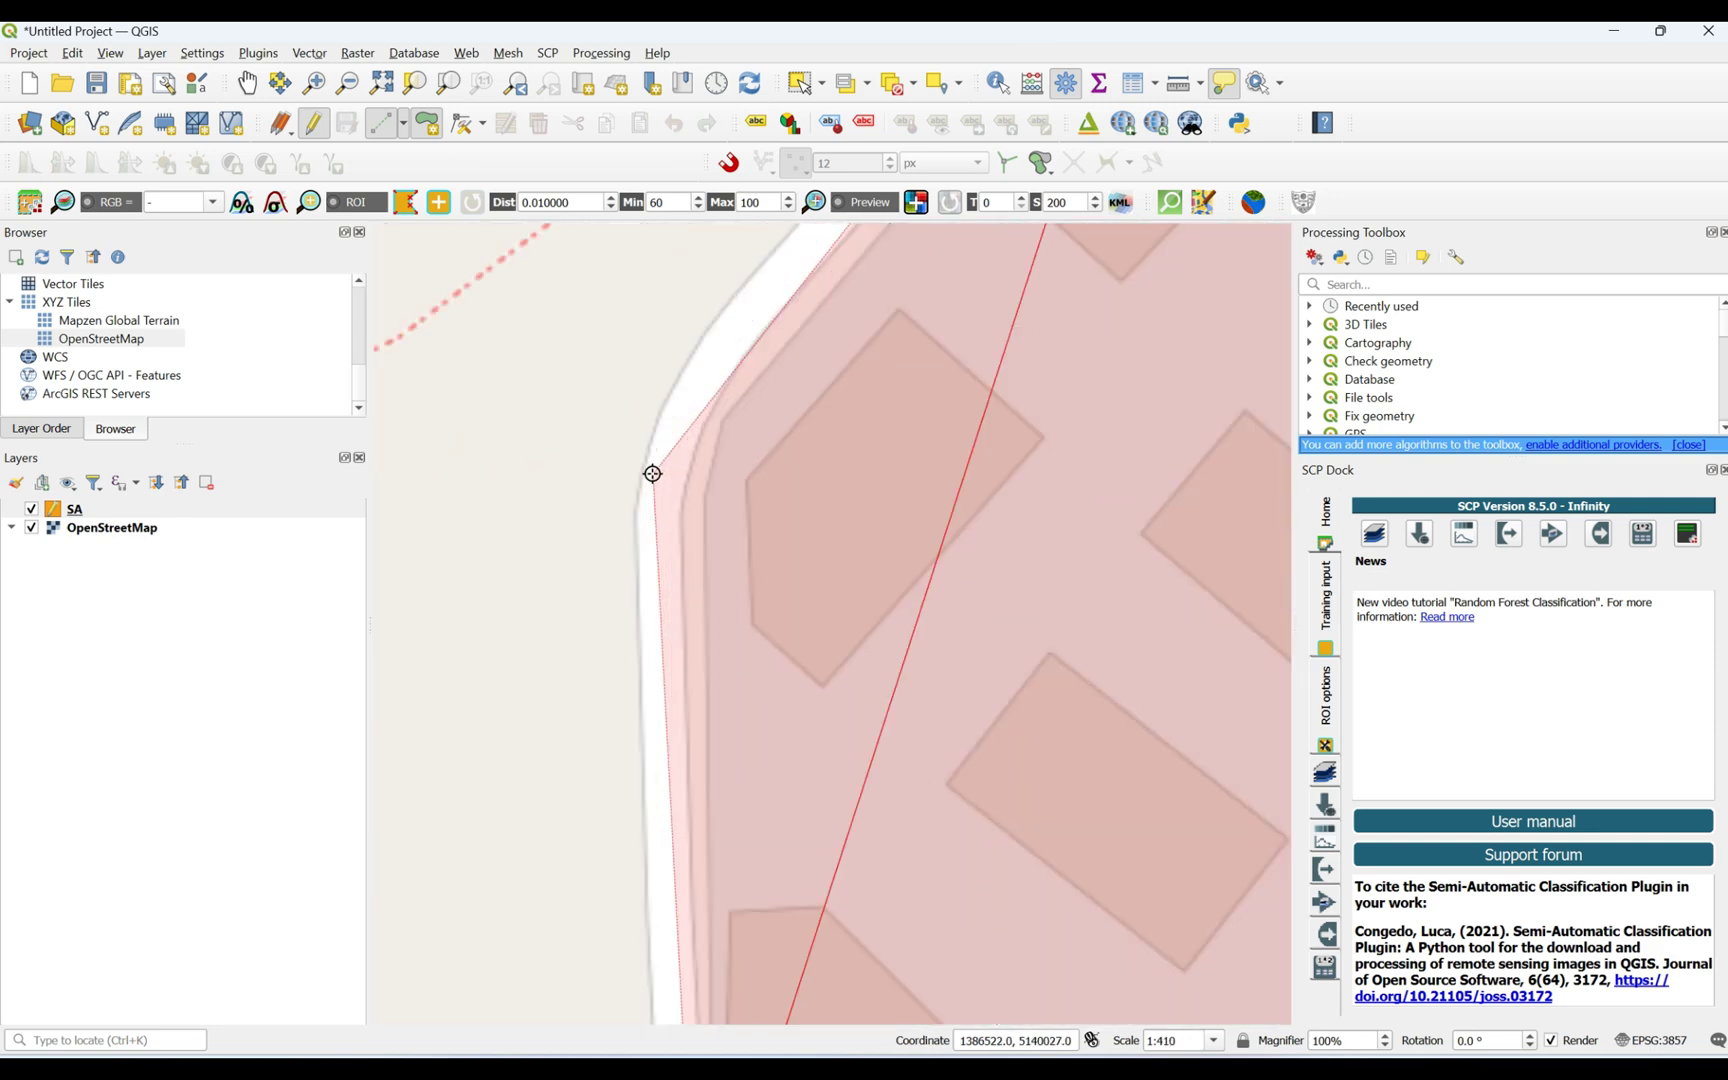
{"action": "scroll", "coordinate": [660, 510], "scroll_direction": "down", "scroll_amount": 2}
{"action": "scroll", "coordinate": [668, 621], "scroll_direction": "up", "scroll_amount": 1}
{"action": "scroll", "coordinate": [668, 621], "scroll_direction": "up", "scroll_amount": 1}
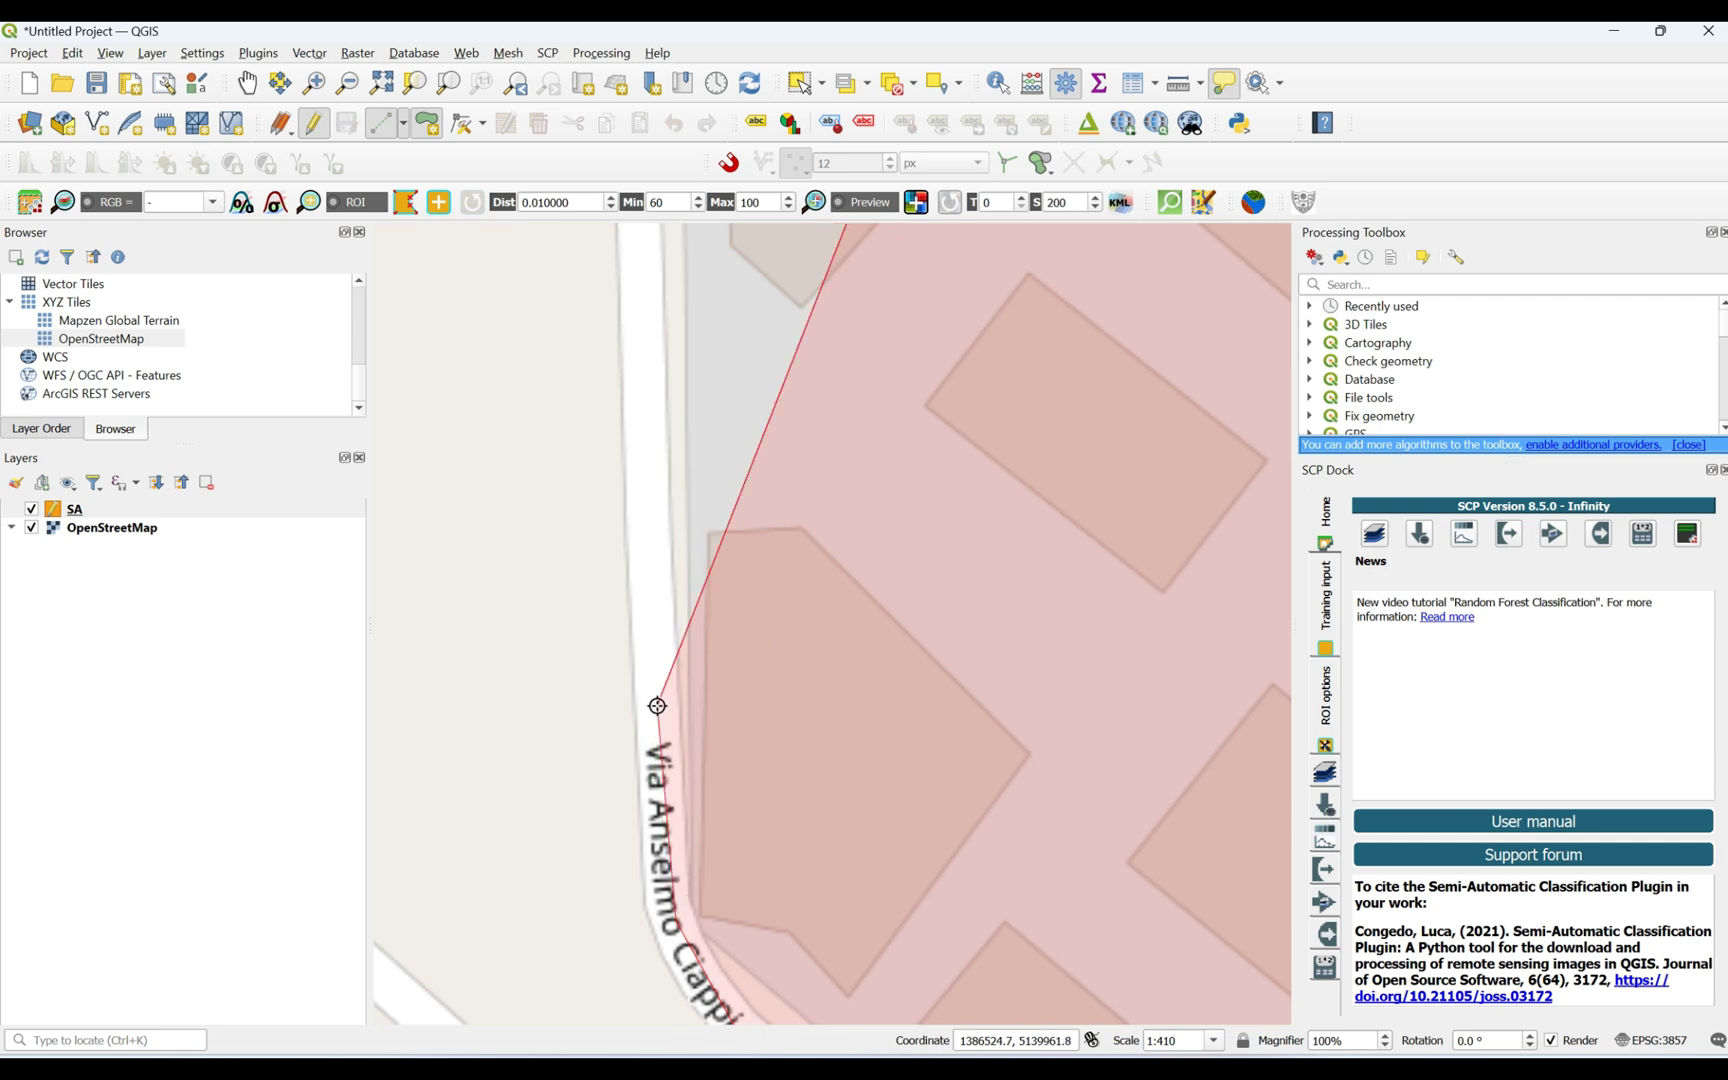
{"action": "scroll", "coordinate": [665, 725], "scroll_direction": "up", "scroll_amount": 1}
{"action": "scroll", "coordinate": [675, 744], "scroll_direction": "down", "scroll_amount": 2}
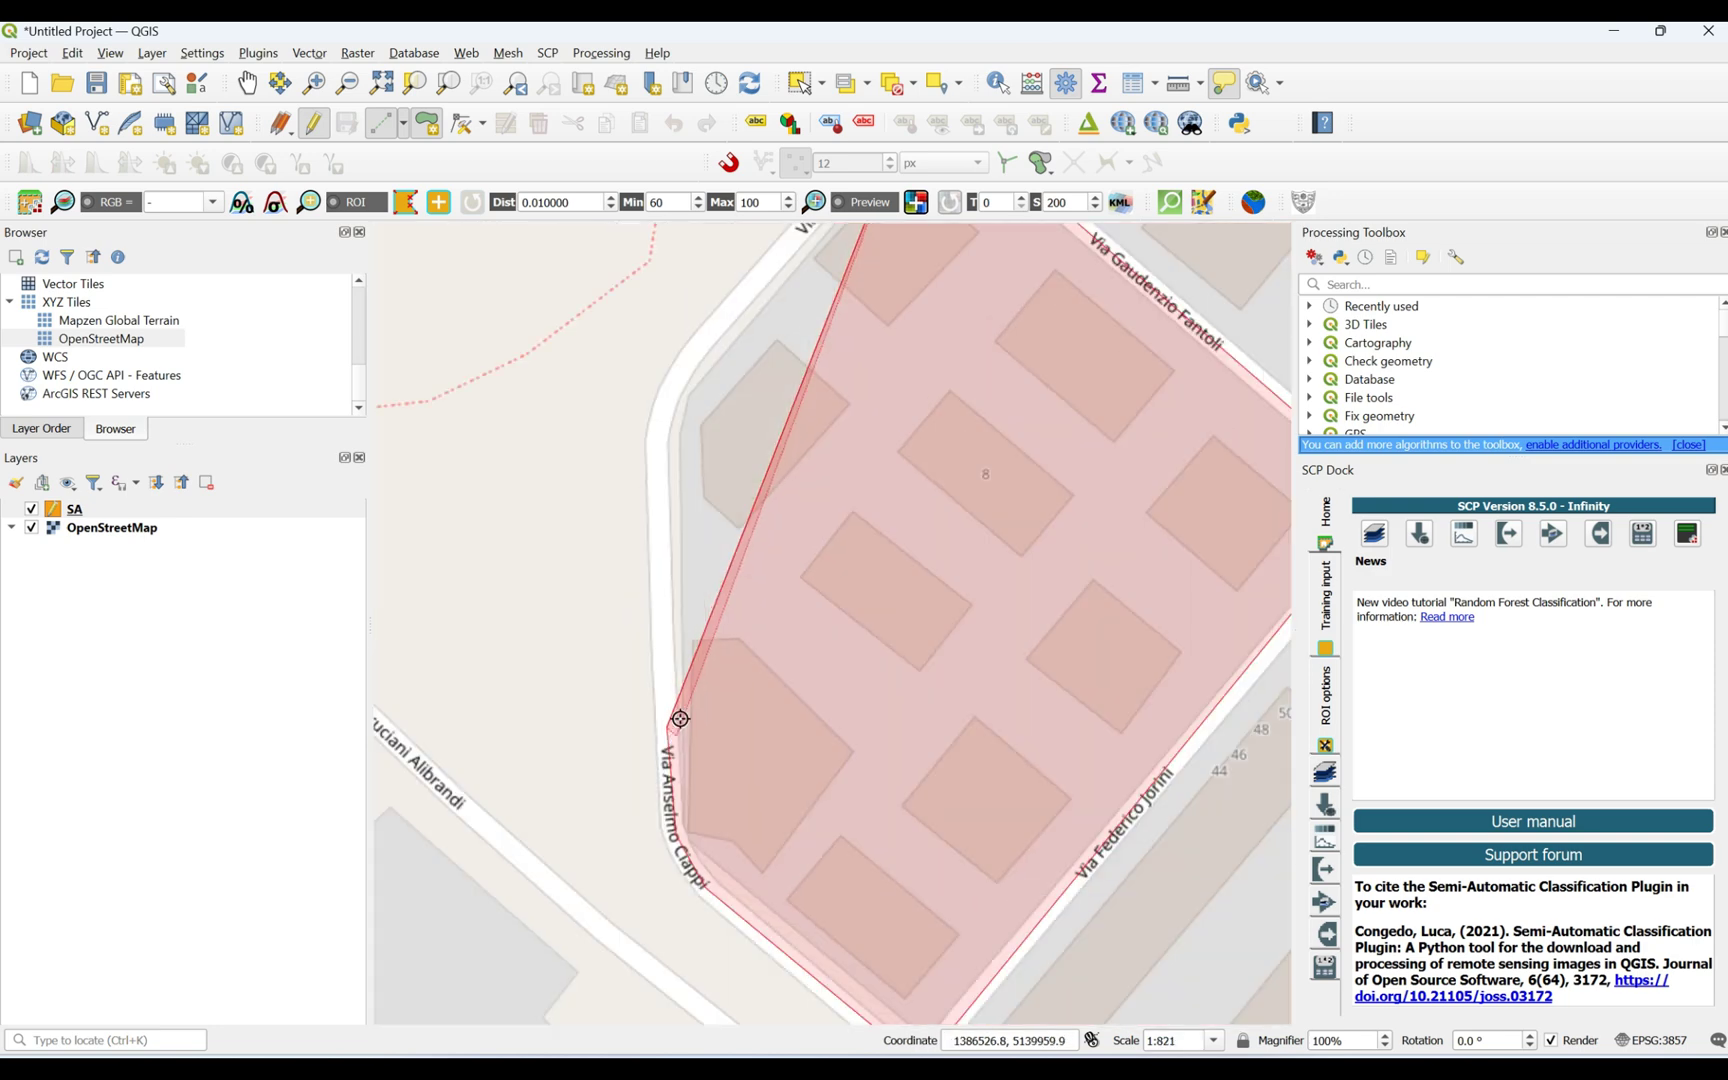
Step: Add two polygon vertices around the northern bend of Via Anselmo Ciappi, one at each end of the curve
{"action": "scroll", "coordinate": [652, 442], "scroll_direction": "up", "scroll_amount": 1}
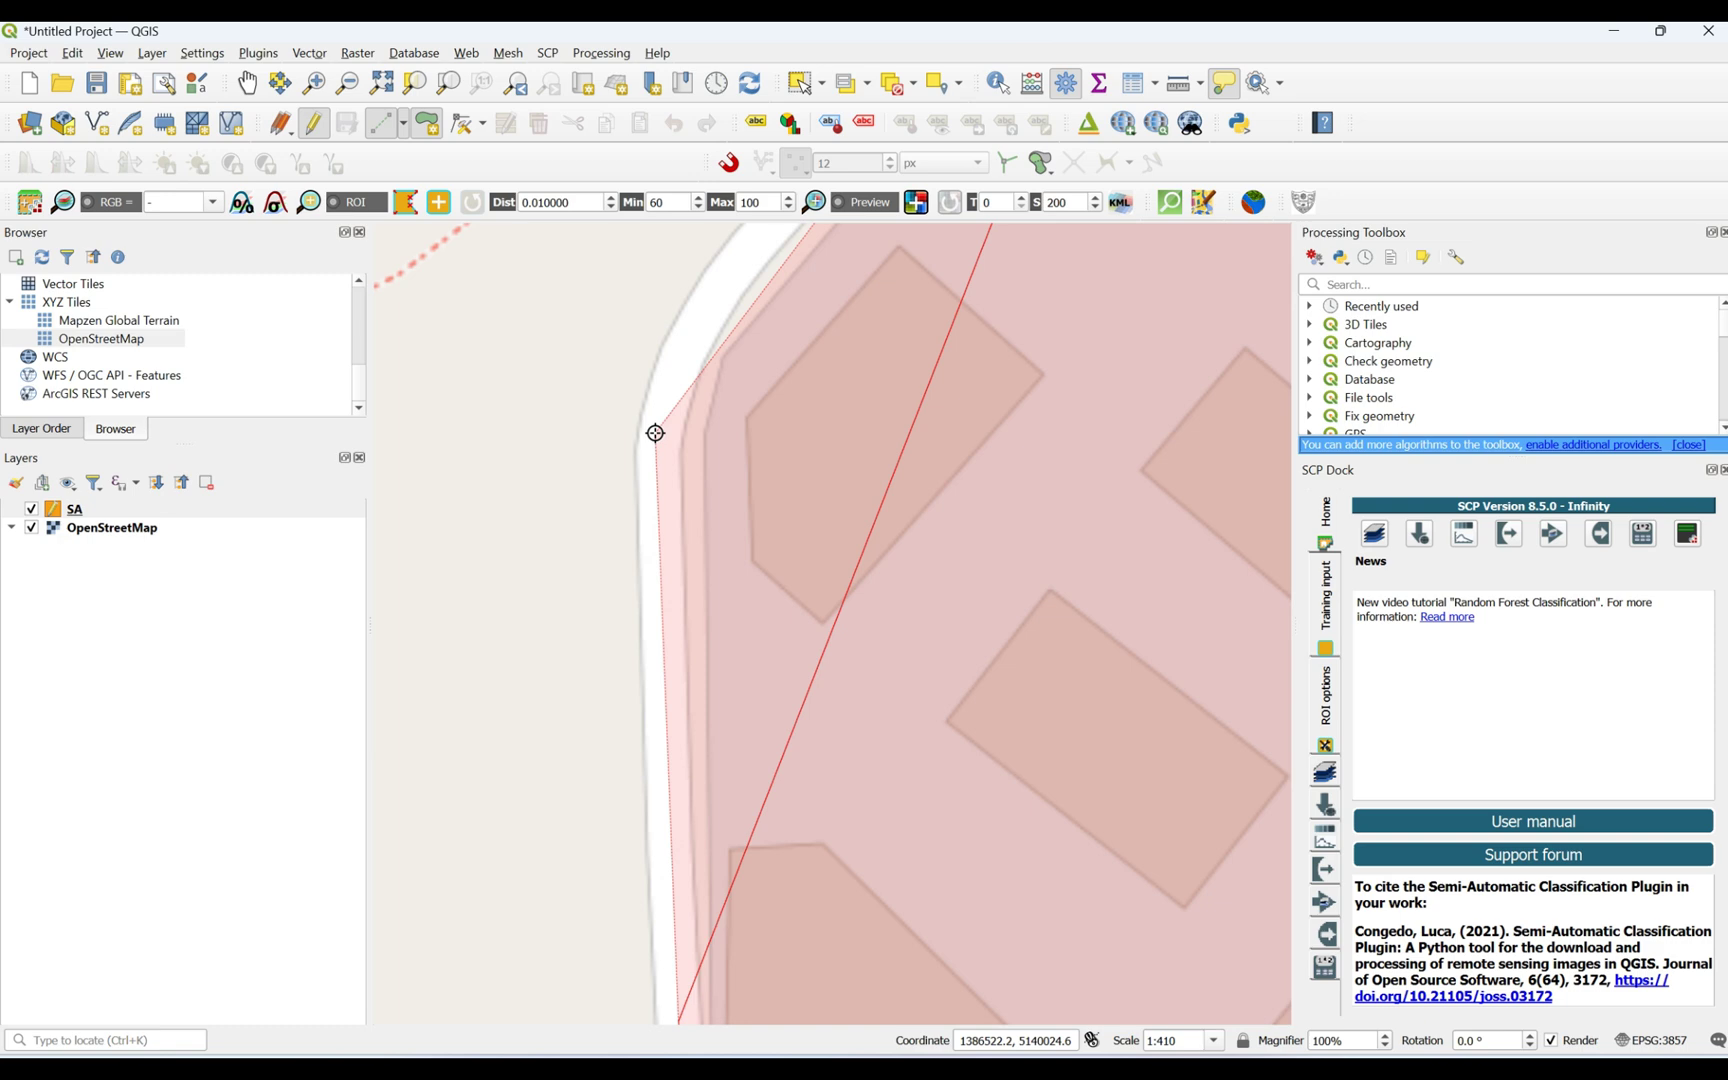
{"action": "left_click", "coordinate": [655, 432]}
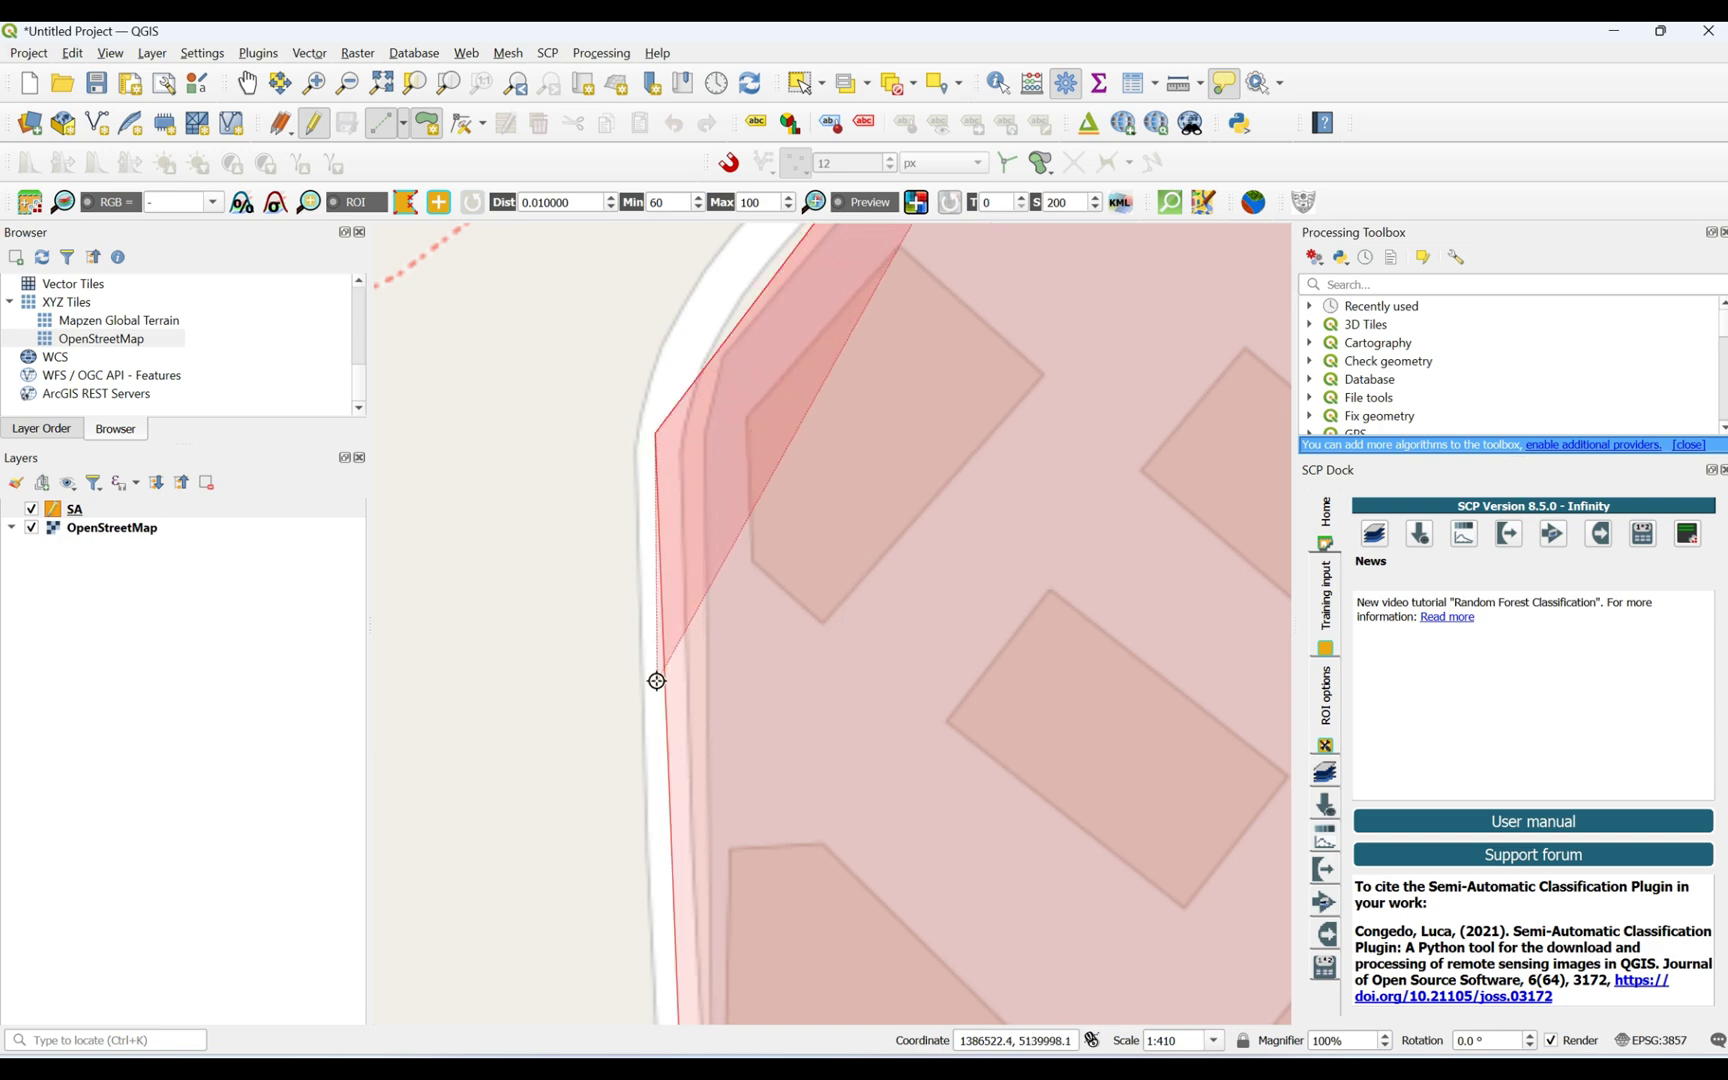
{"action": "scroll", "coordinate": [656, 680], "scroll_direction": "up", "scroll_amount": 1}
{"action": "scroll", "coordinate": [656, 680], "scroll_direction": "down", "scroll_amount": 3}
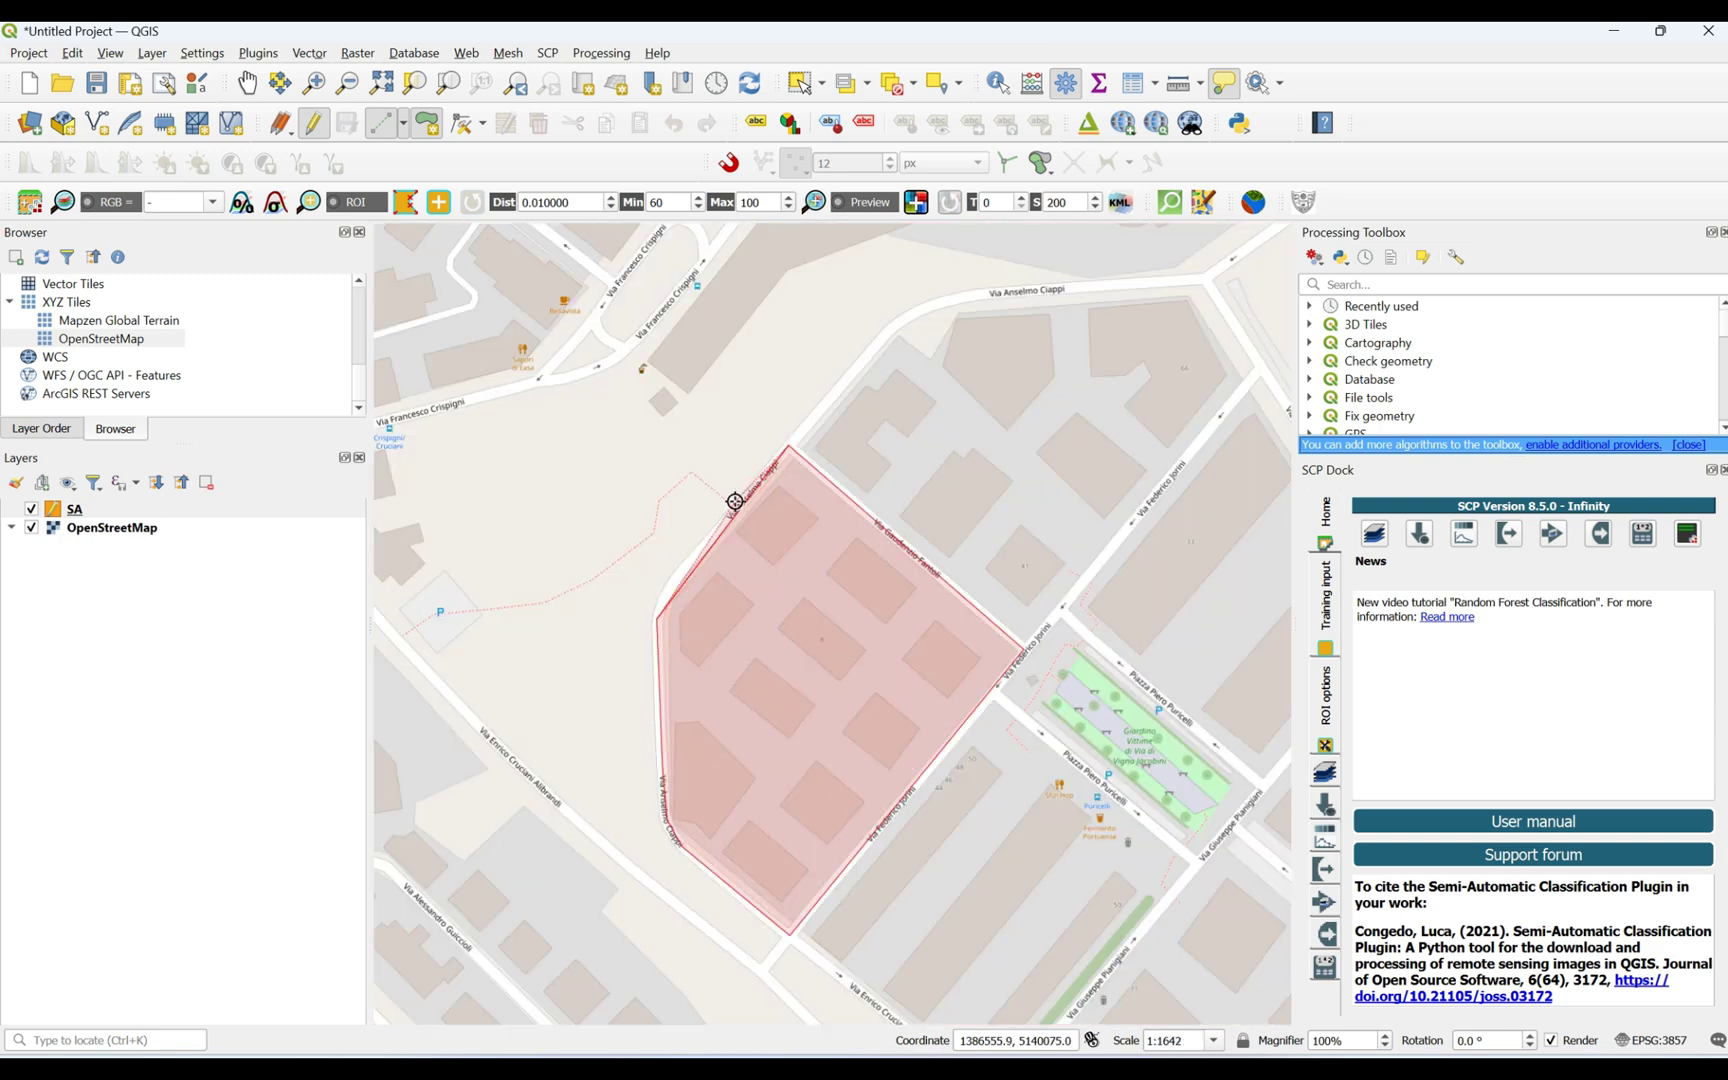
{"action": "scroll", "coordinate": [735, 501], "scroll_direction": "down", "scroll_amount": 2}
{"action": "scroll", "coordinate": [735, 501], "scroll_direction": "up", "scroll_amount": 4}
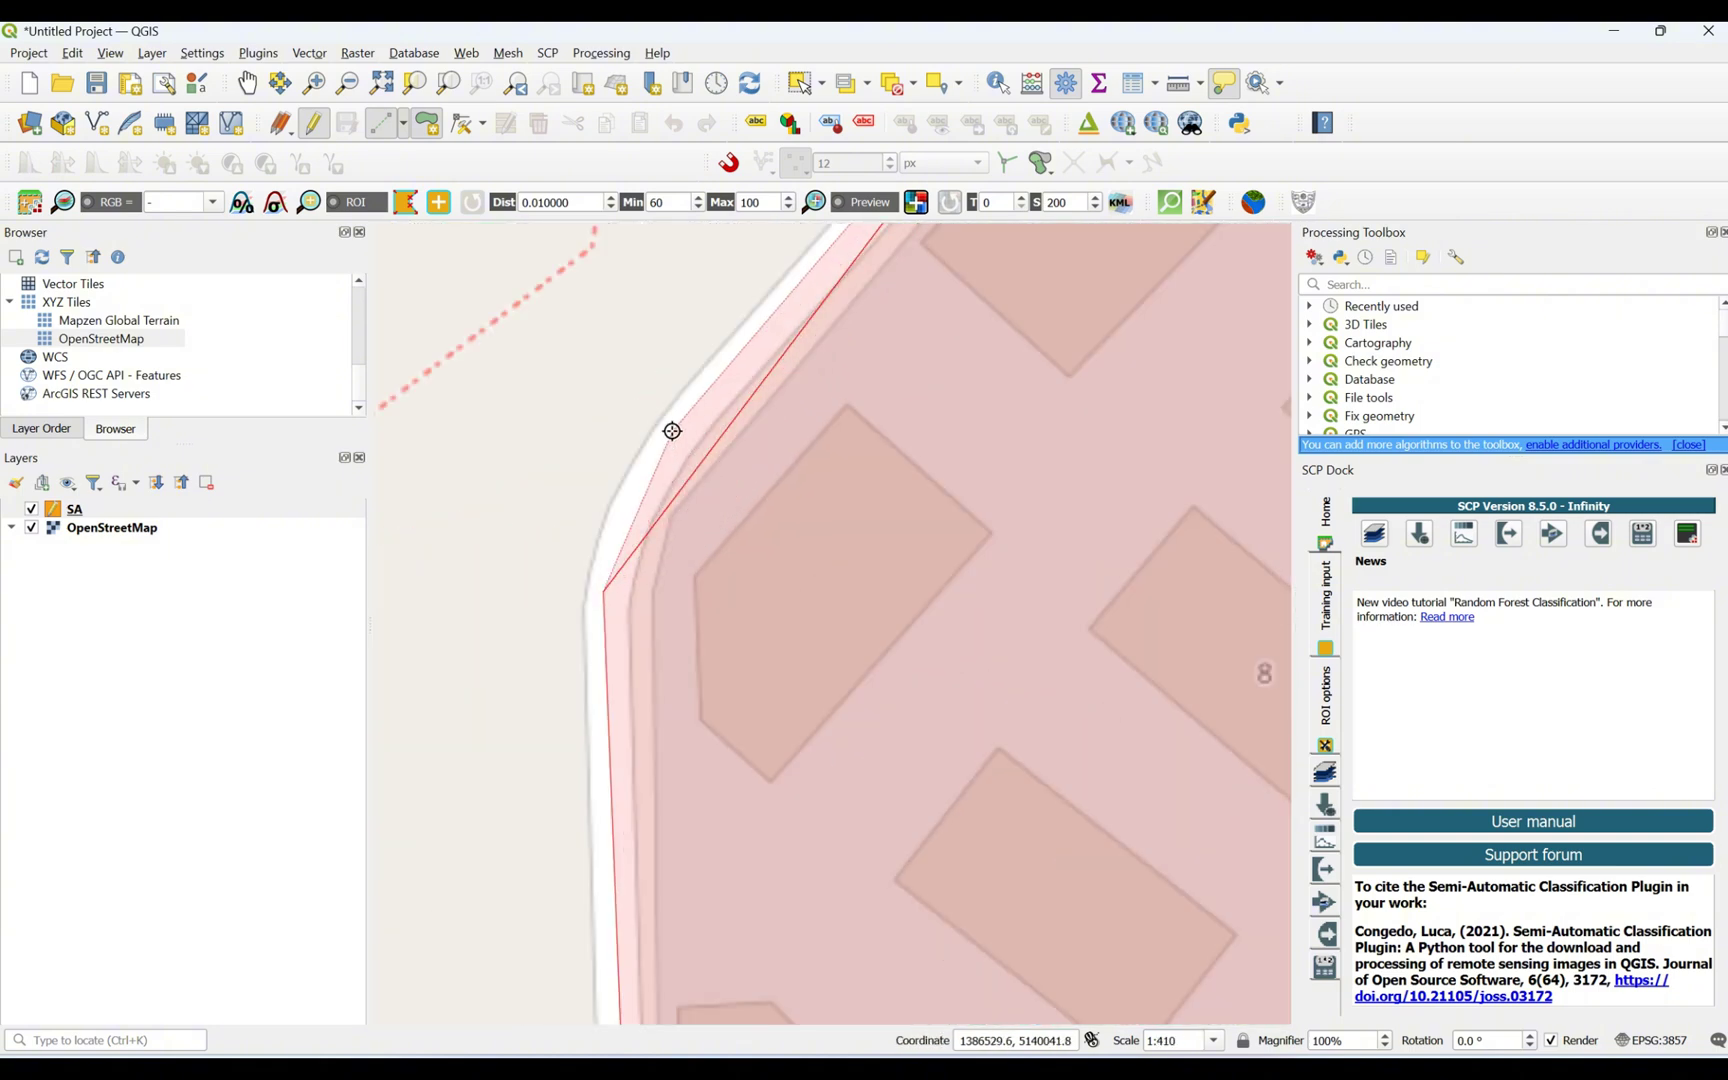
{"action": "left_click", "coordinate": [672, 431]}
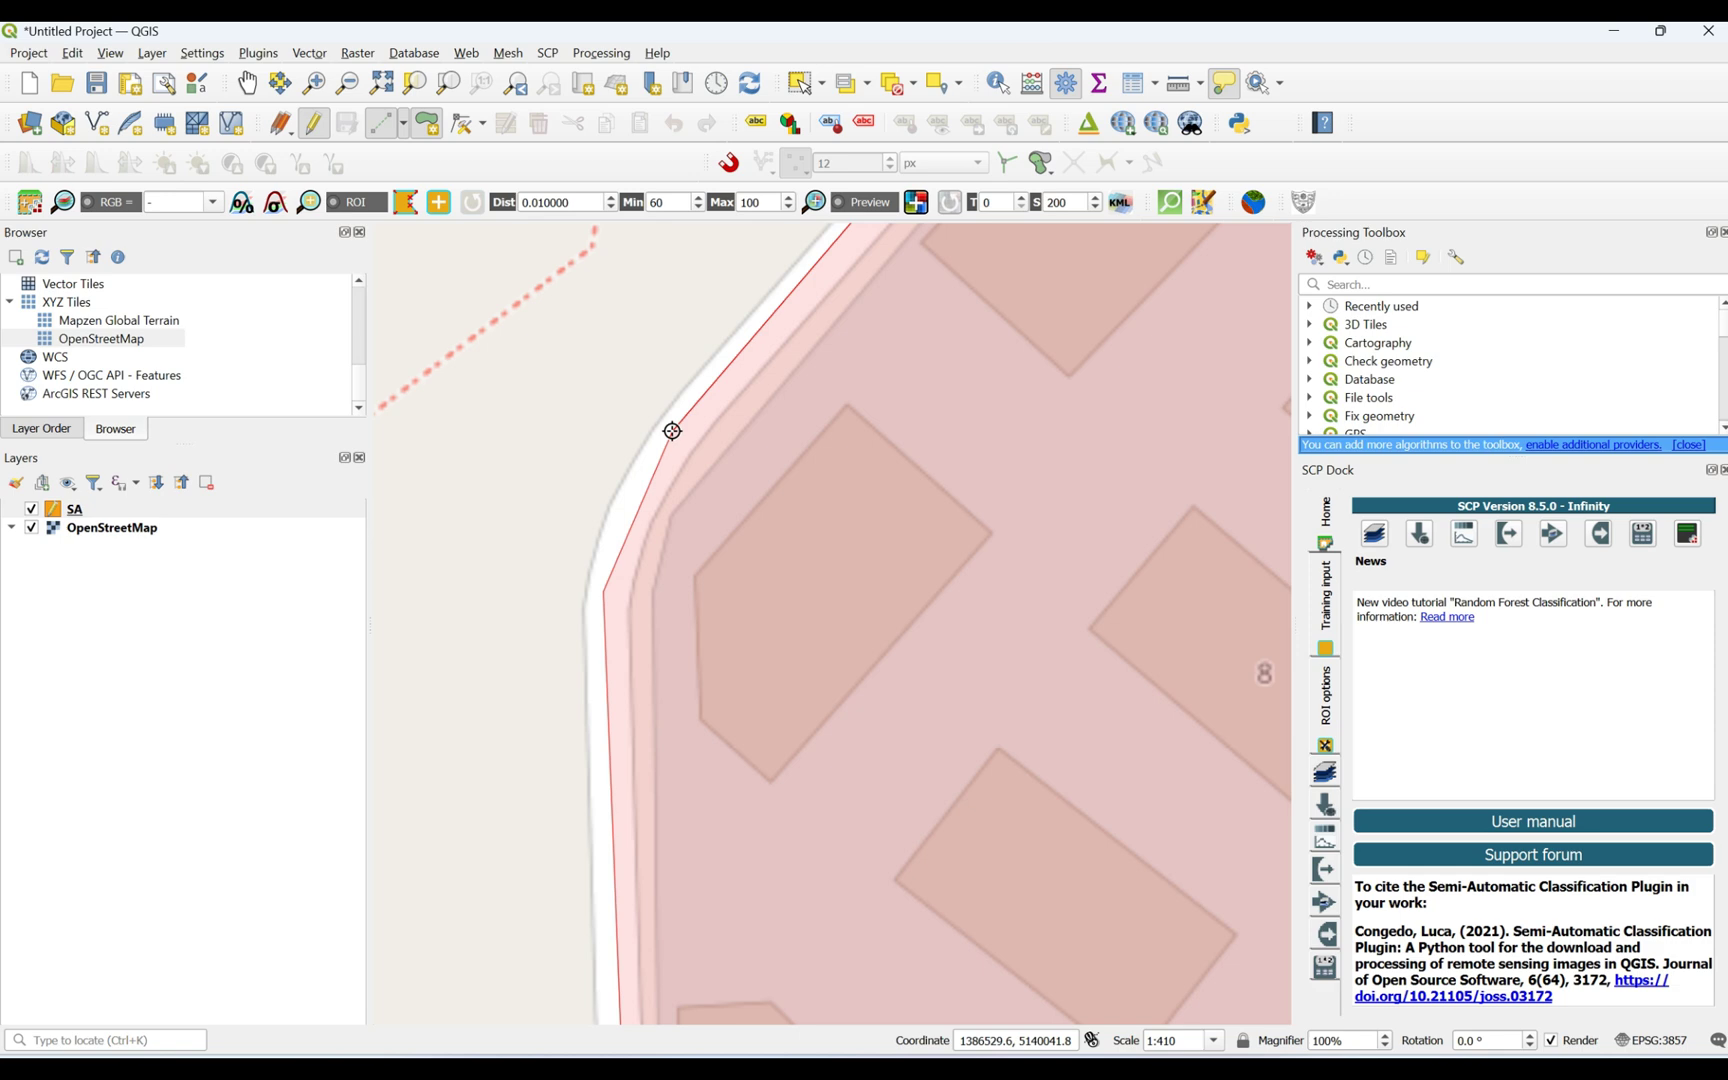
Step: Finish the study-area polygon and accept its attributes with the id left empty
{"action": "right_click", "coordinate": [672, 431]}
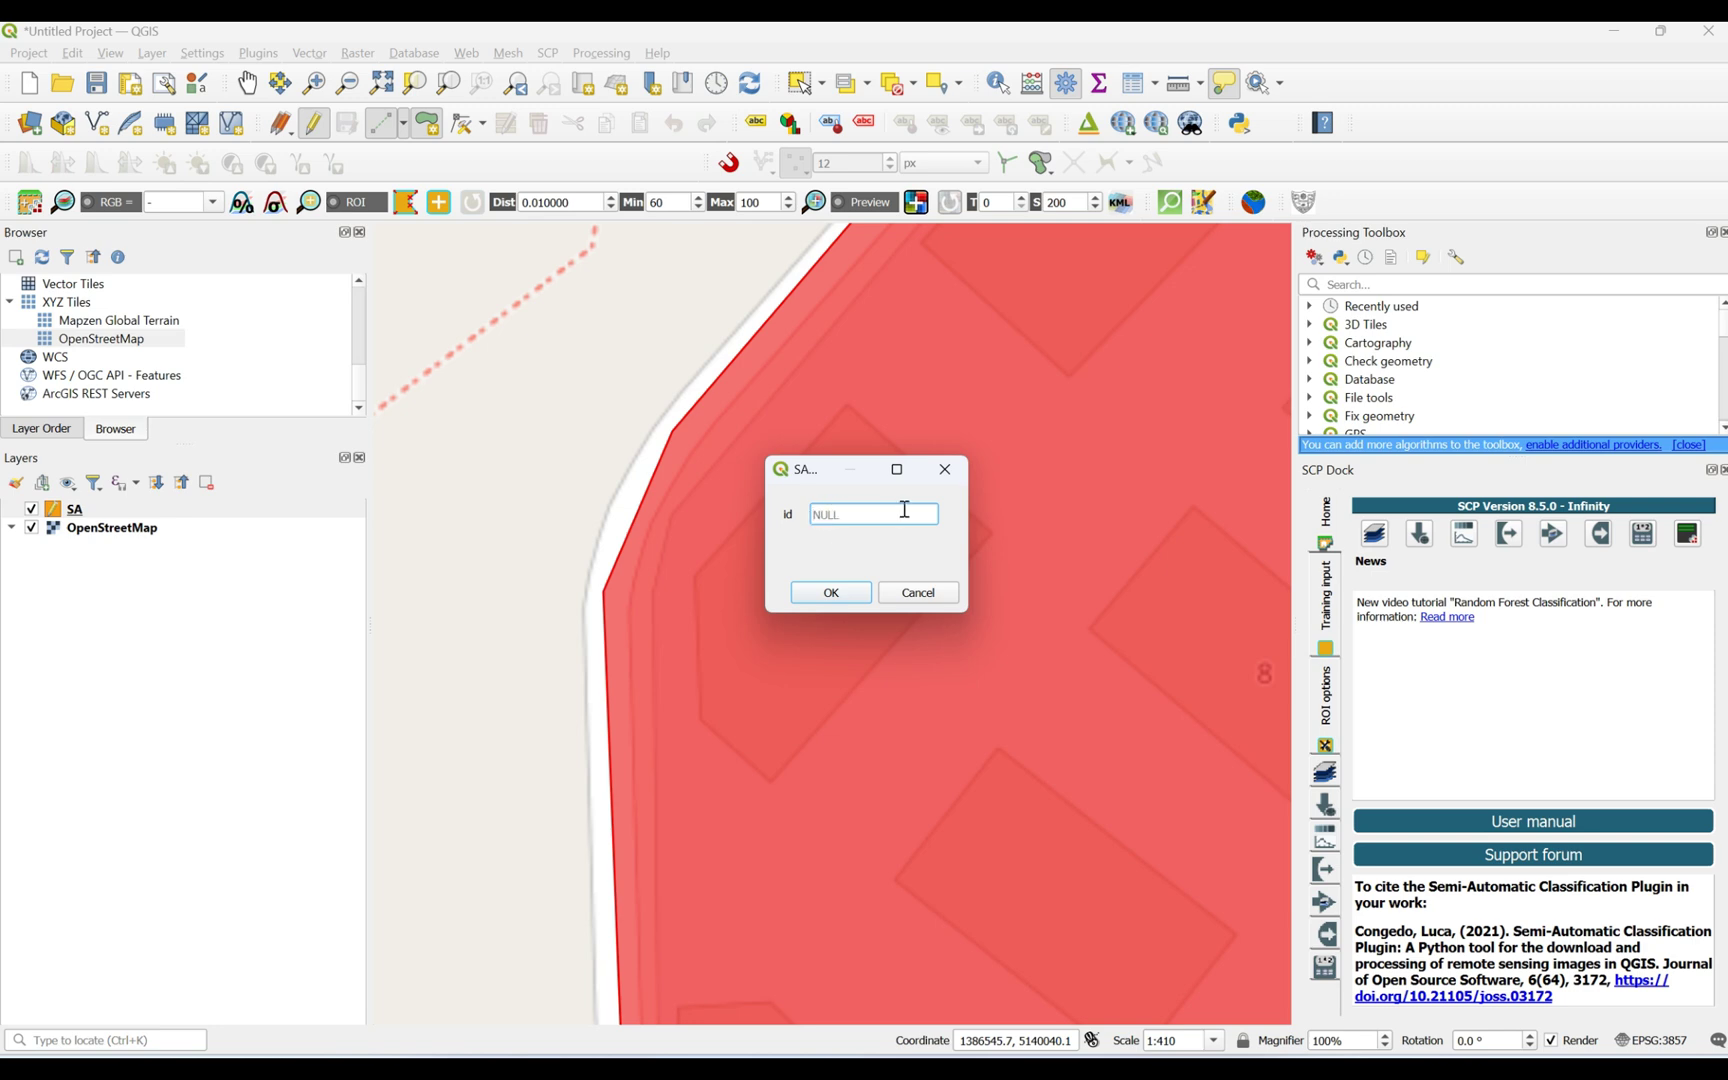
{"action": "left_click", "coordinate": [833, 592]}
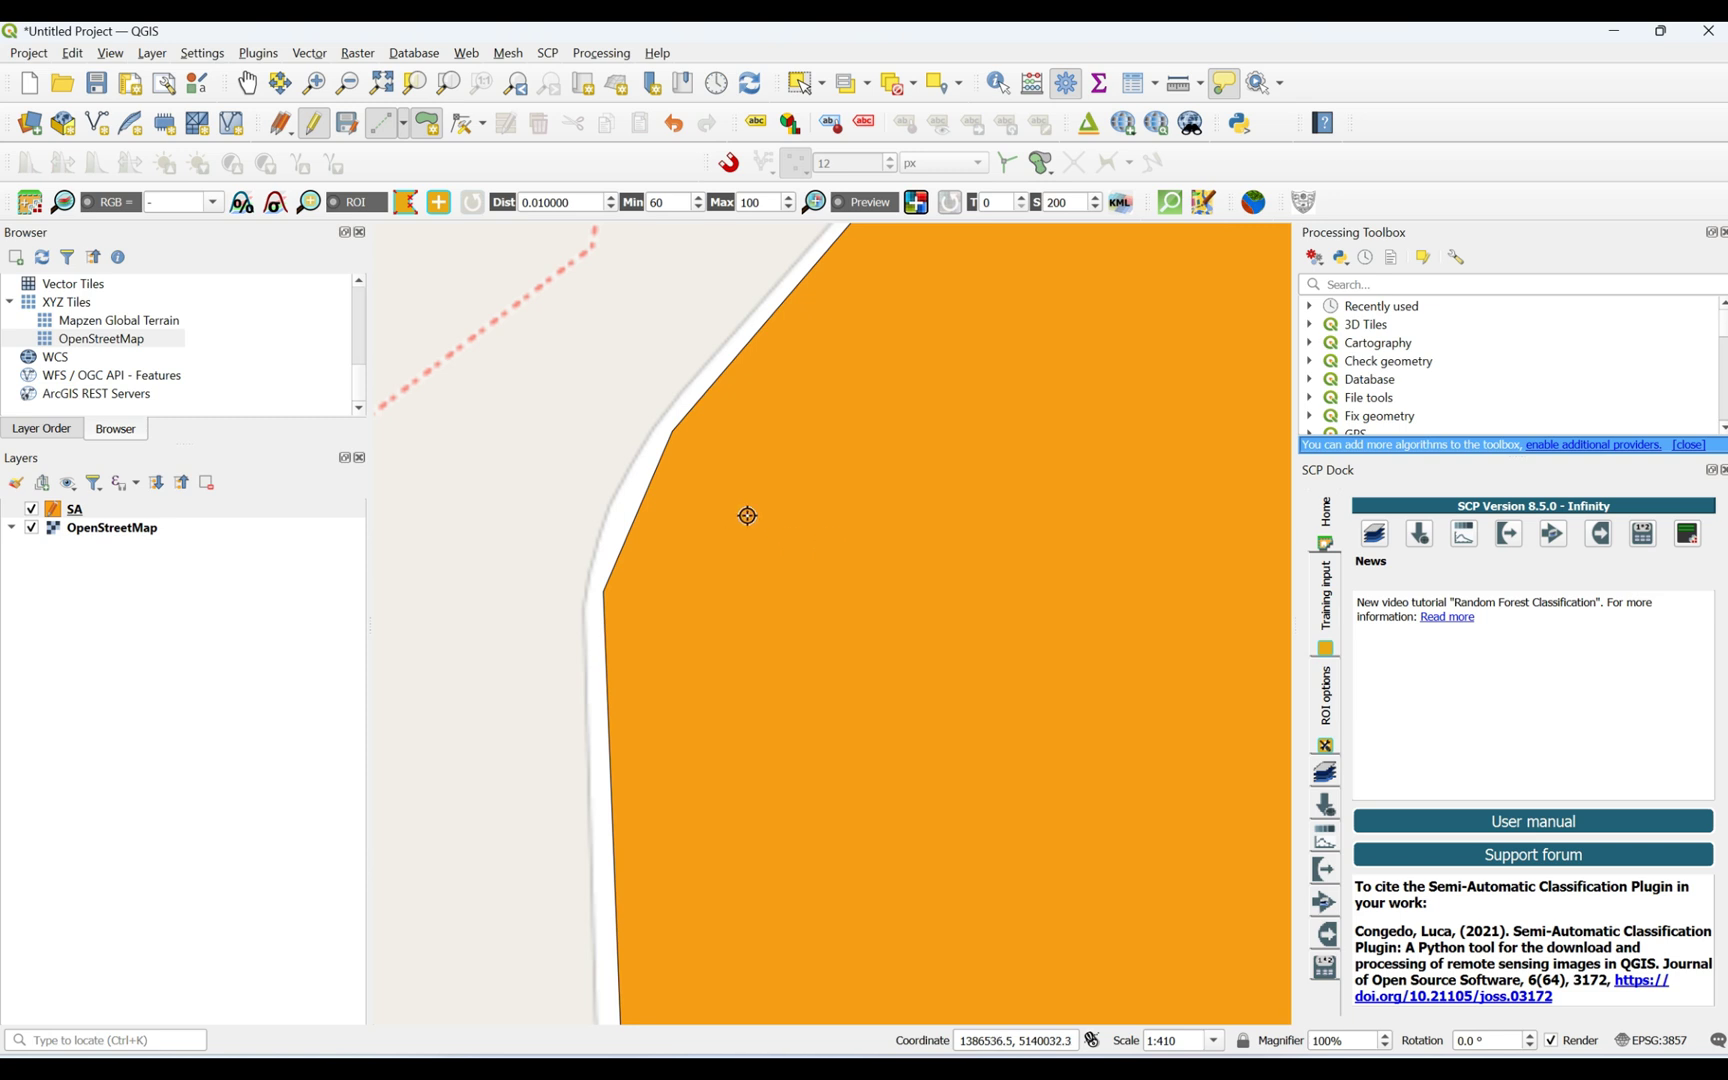
{"action": "scroll", "coordinate": [660, 482], "scroll_direction": "down", "scroll_amount": 2}
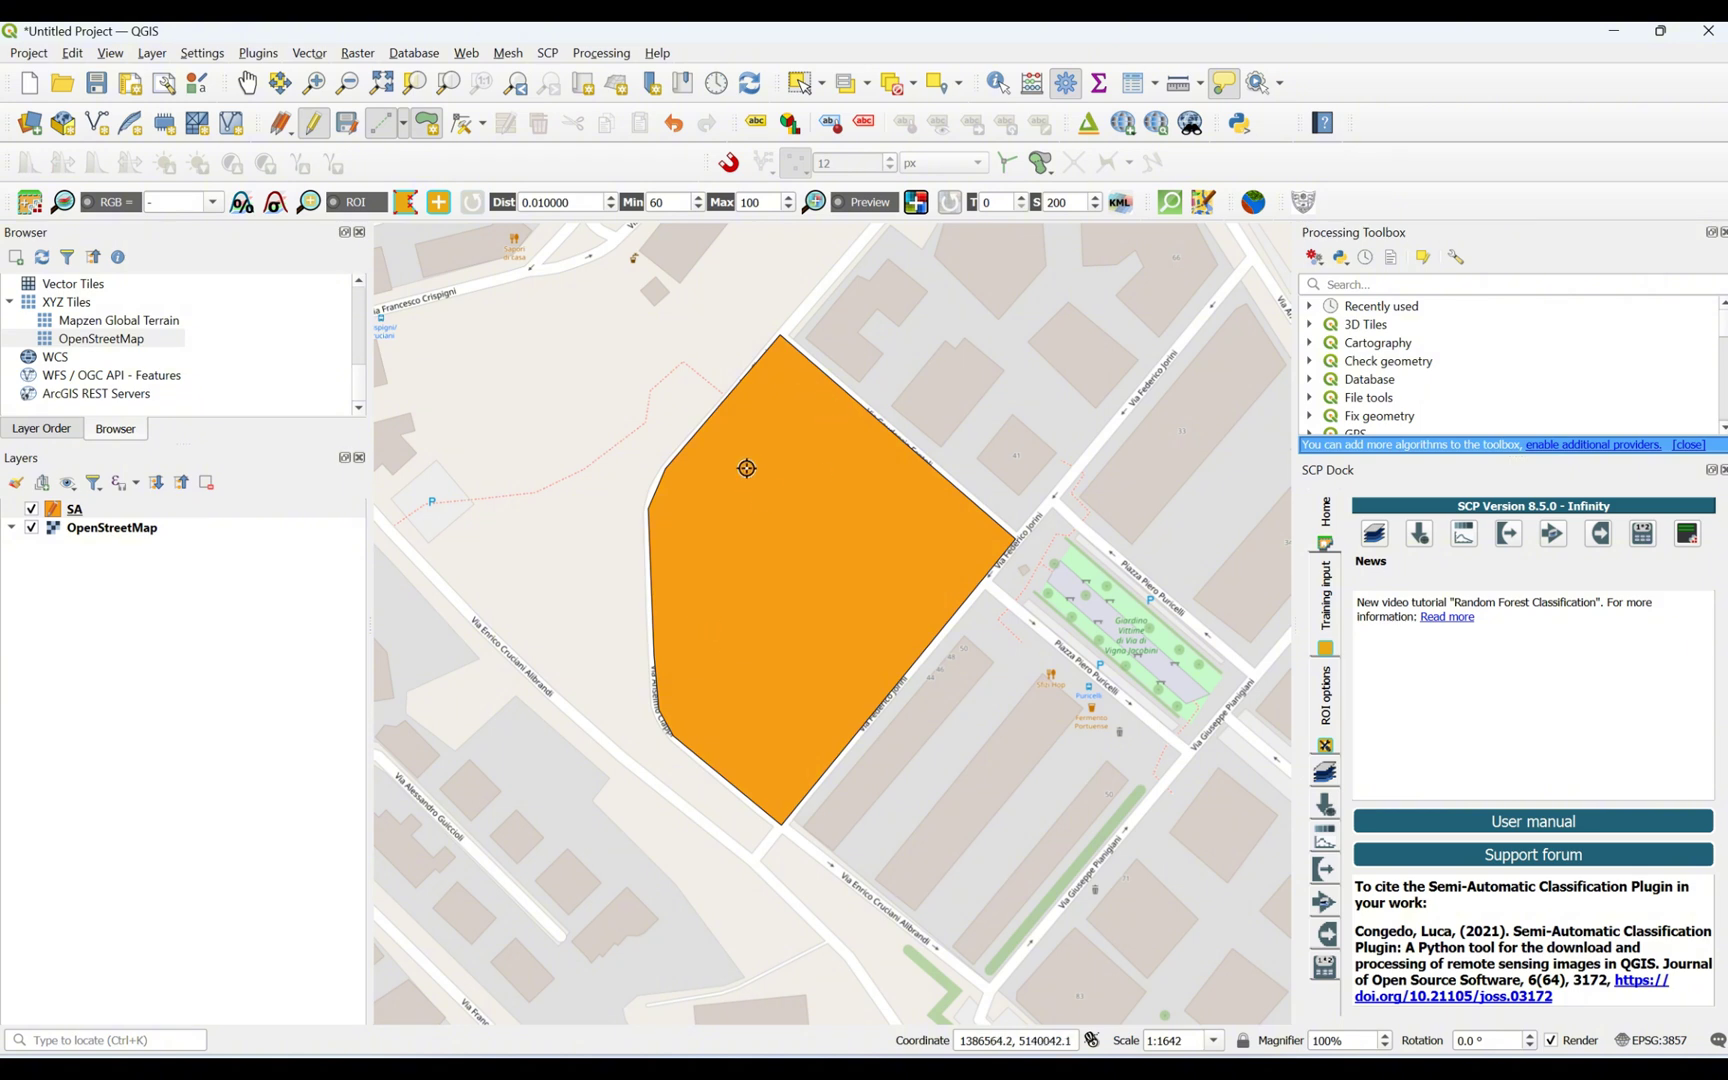
{"action": "scroll", "coordinate": [746, 468], "scroll_direction": "up", "scroll_amount": 1}
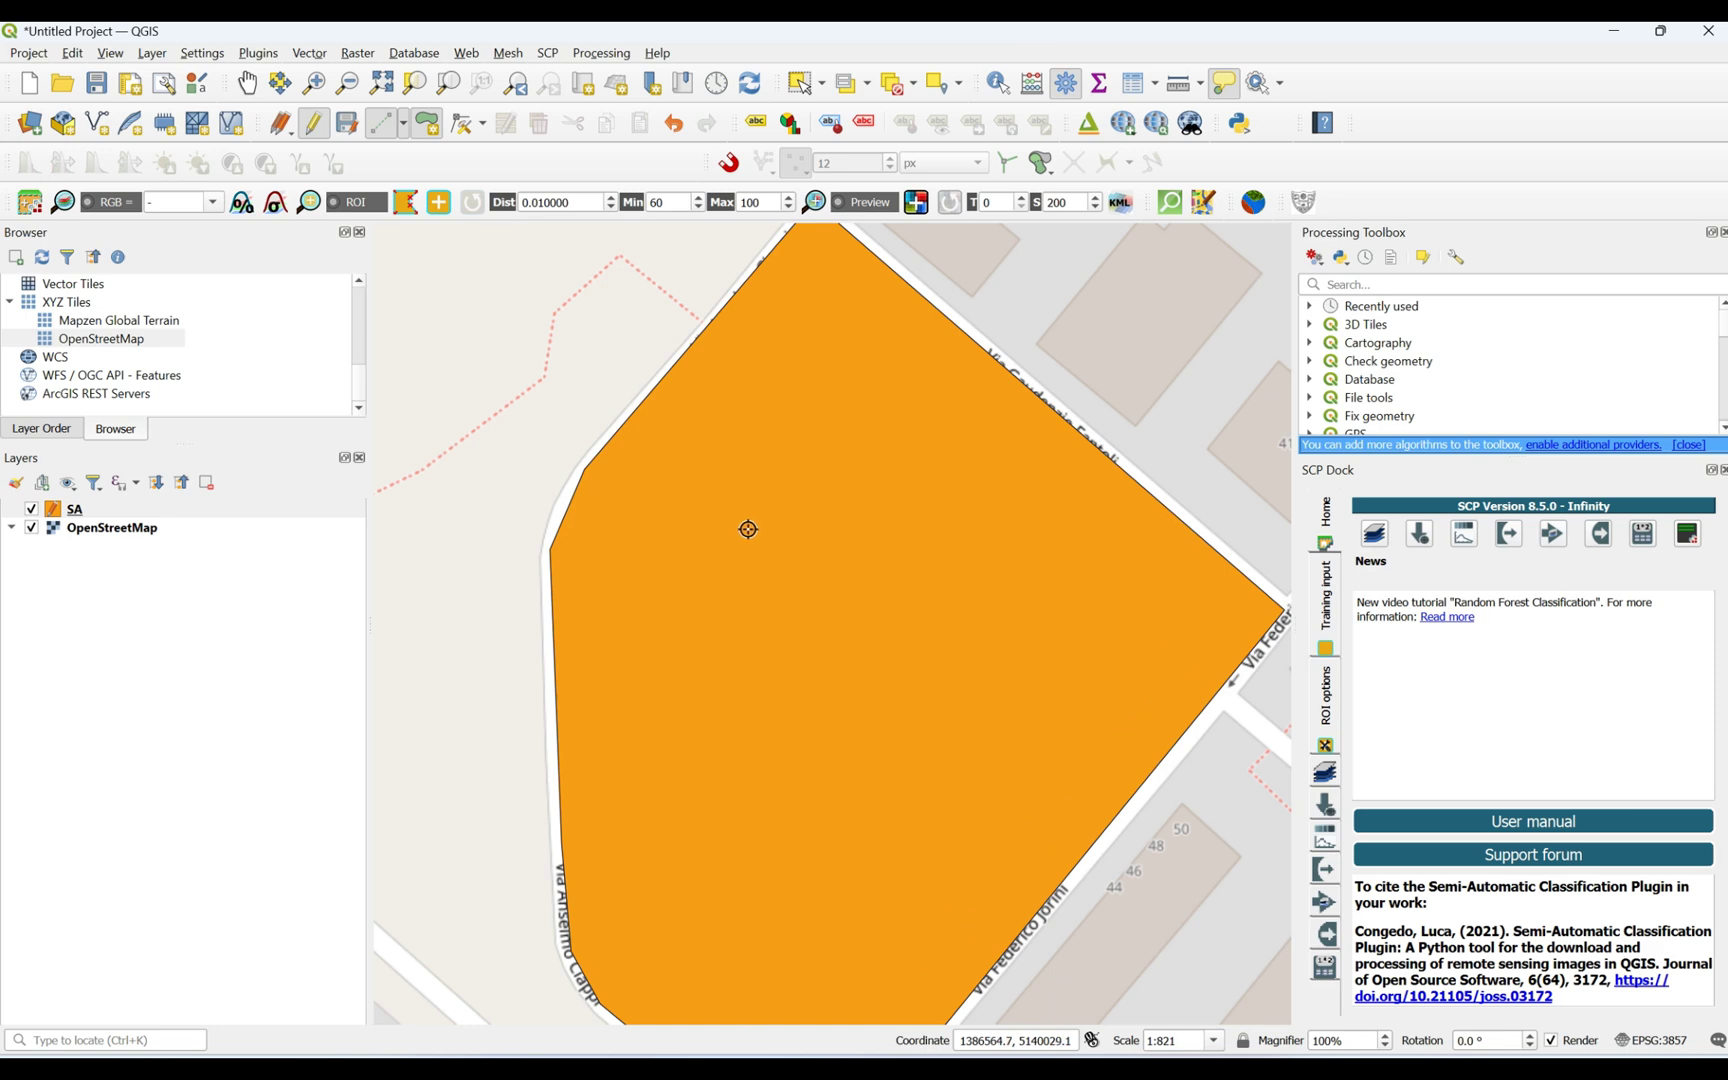
Step: In the SA layer's symbology, change the Simple Fill symbol layer type to Outline: Simple Line
{"action": "right_click", "coordinate": [78, 515]}
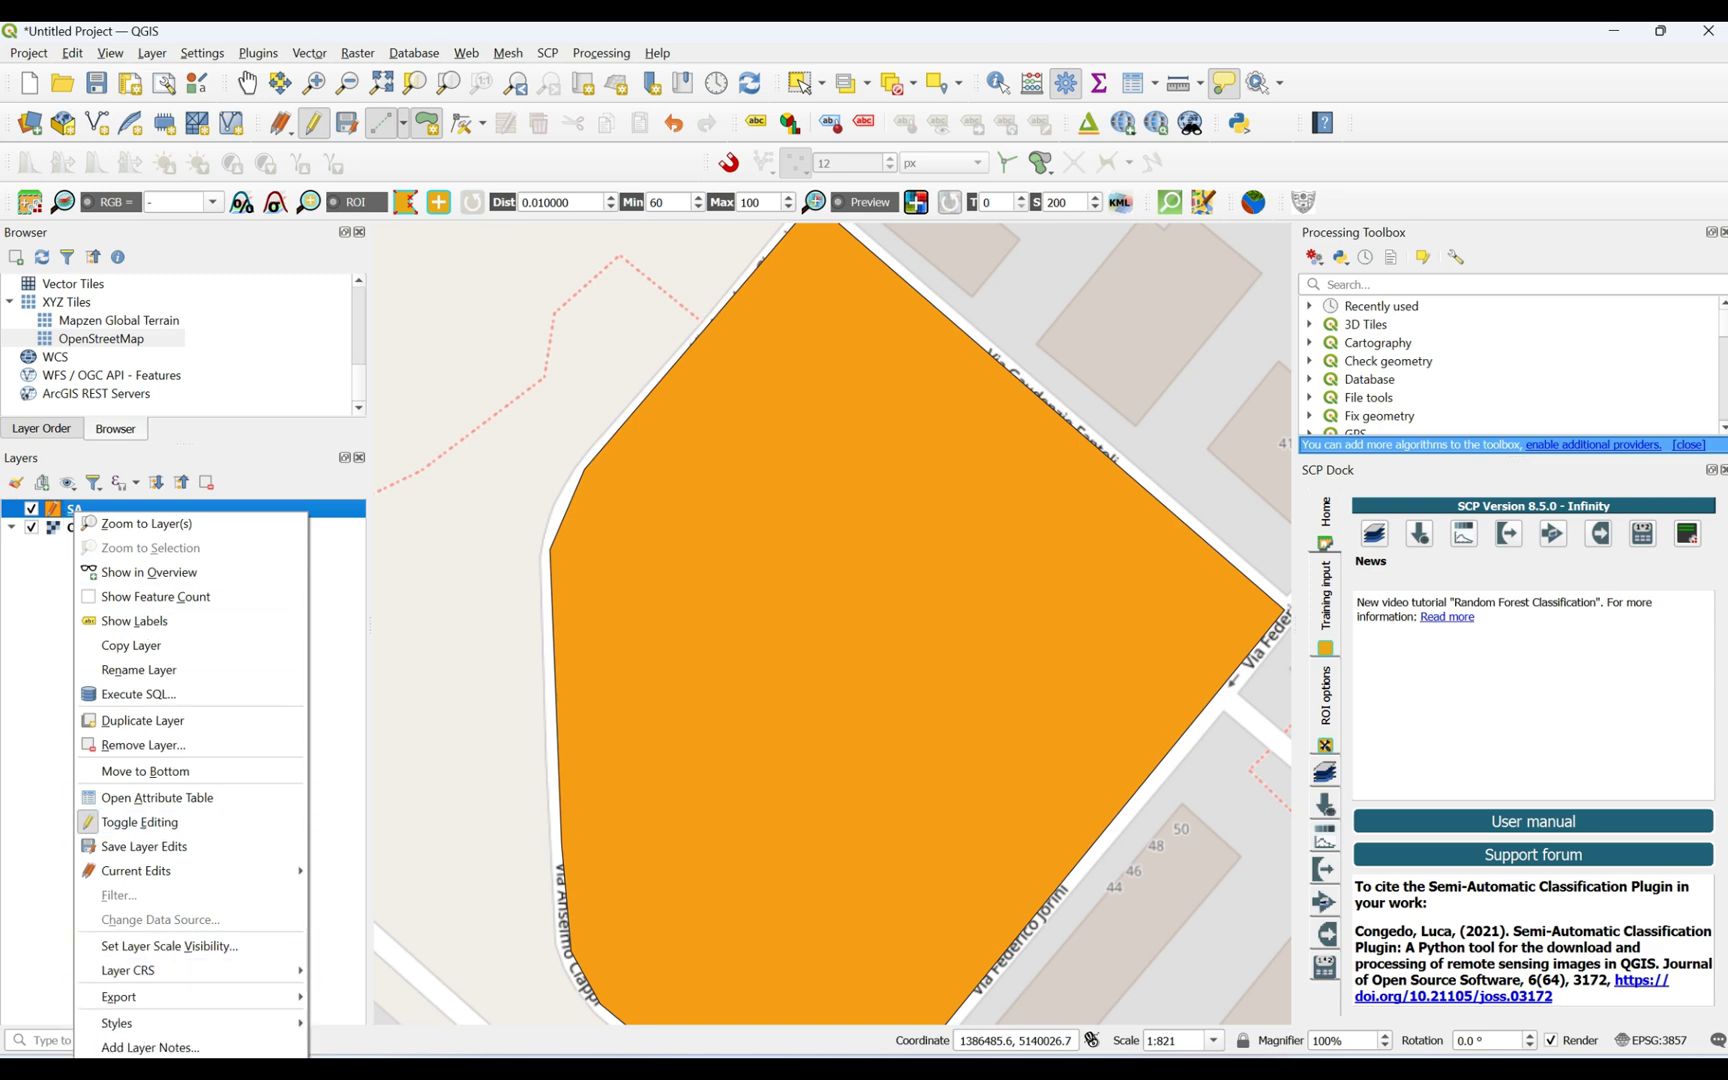
{"action": "left_click", "coordinate": [146, 1045]}
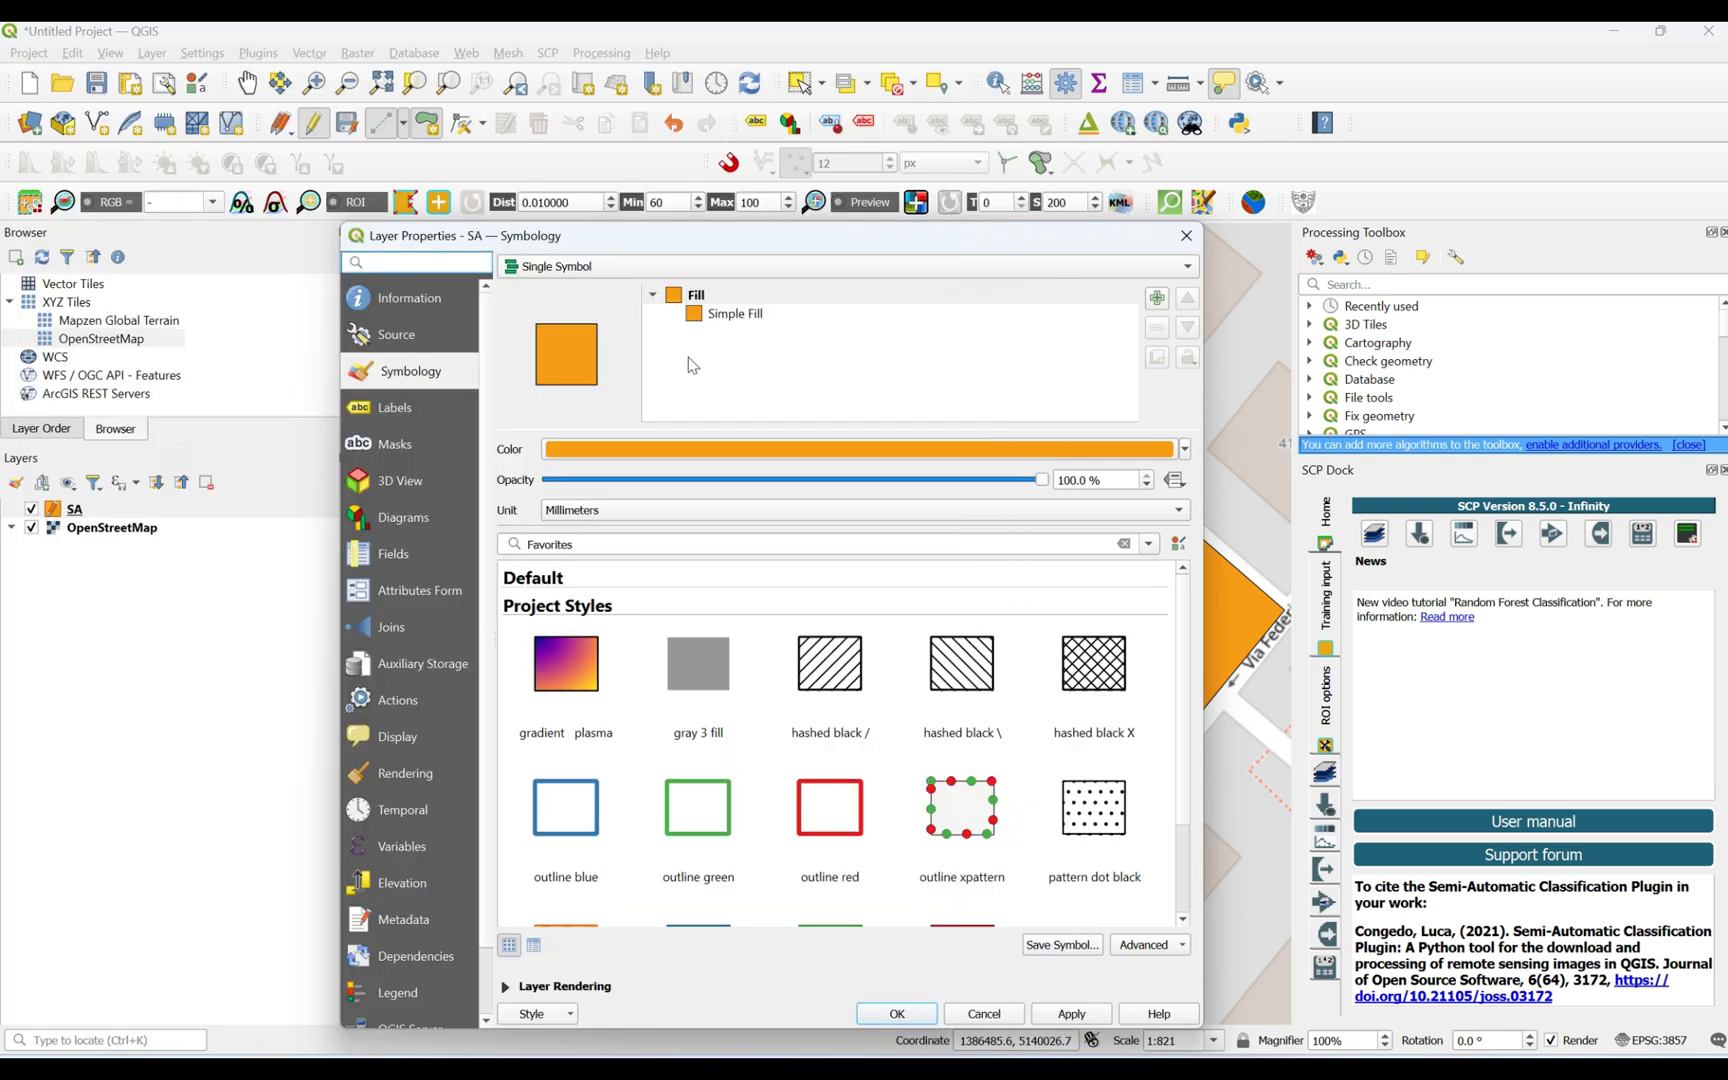
{"action": "left_click", "coordinate": [726, 316]}
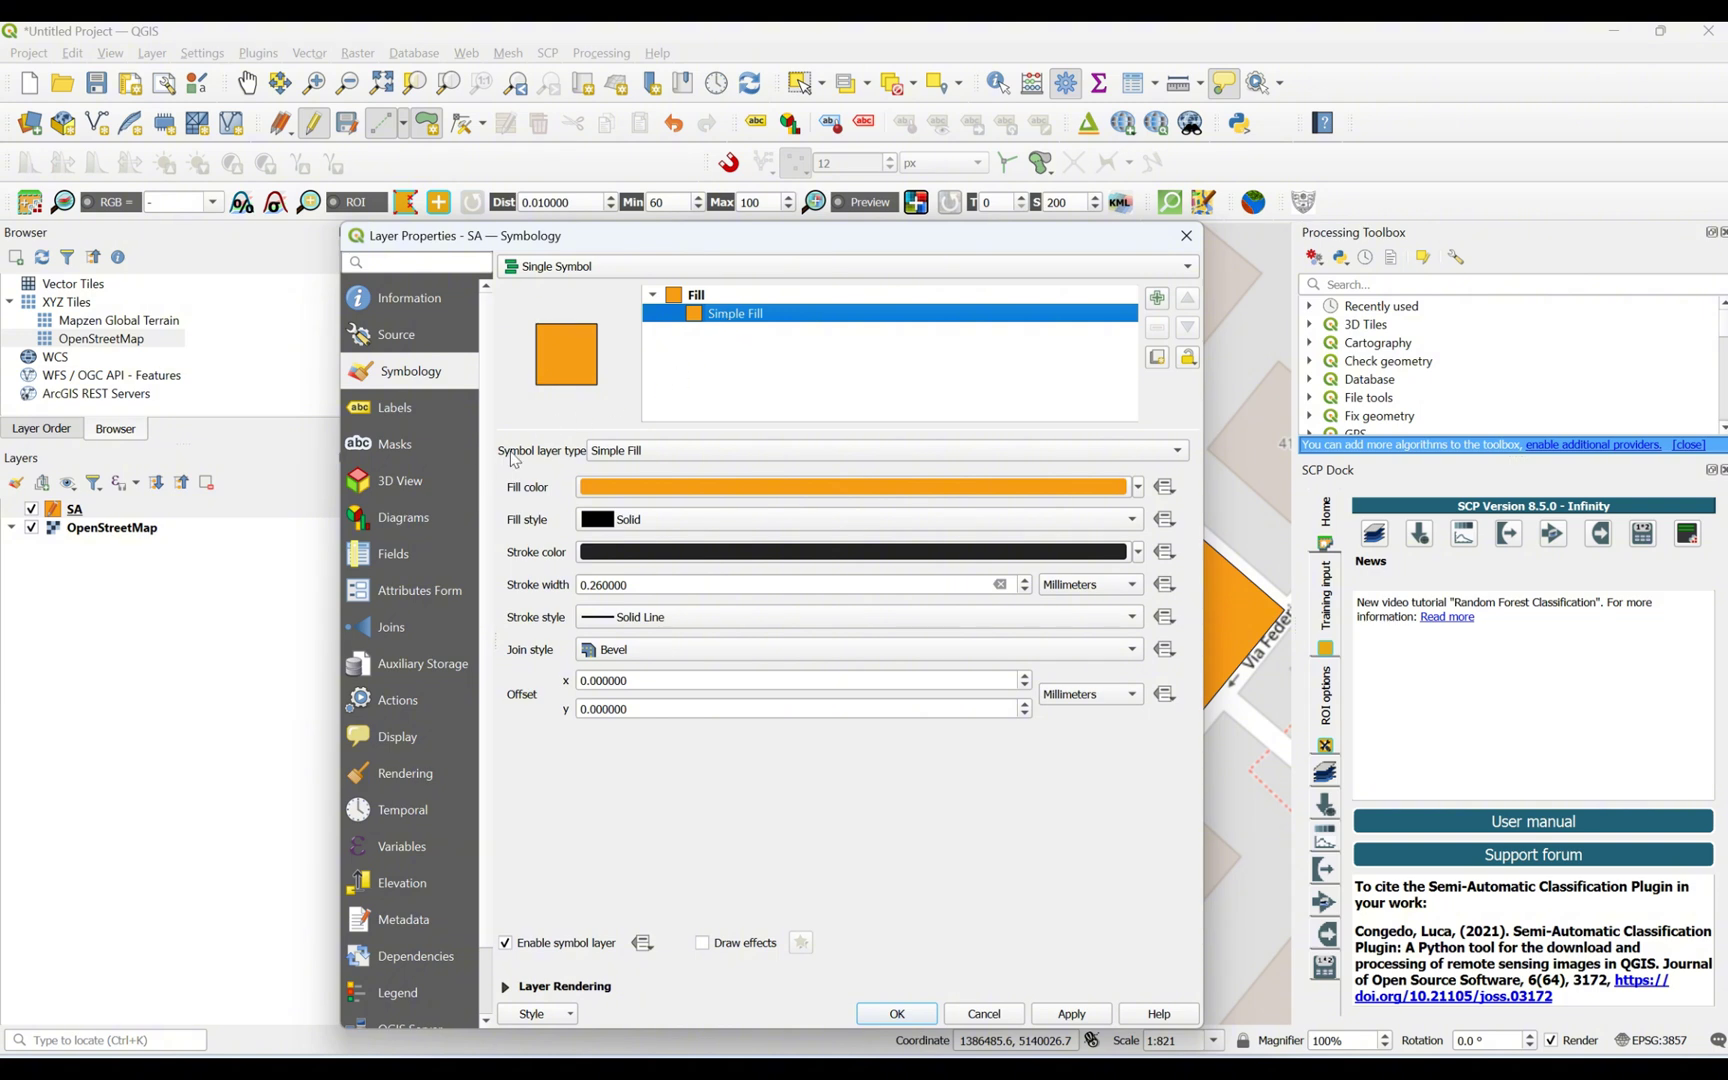
{"action": "left_click", "coordinate": [672, 451]}
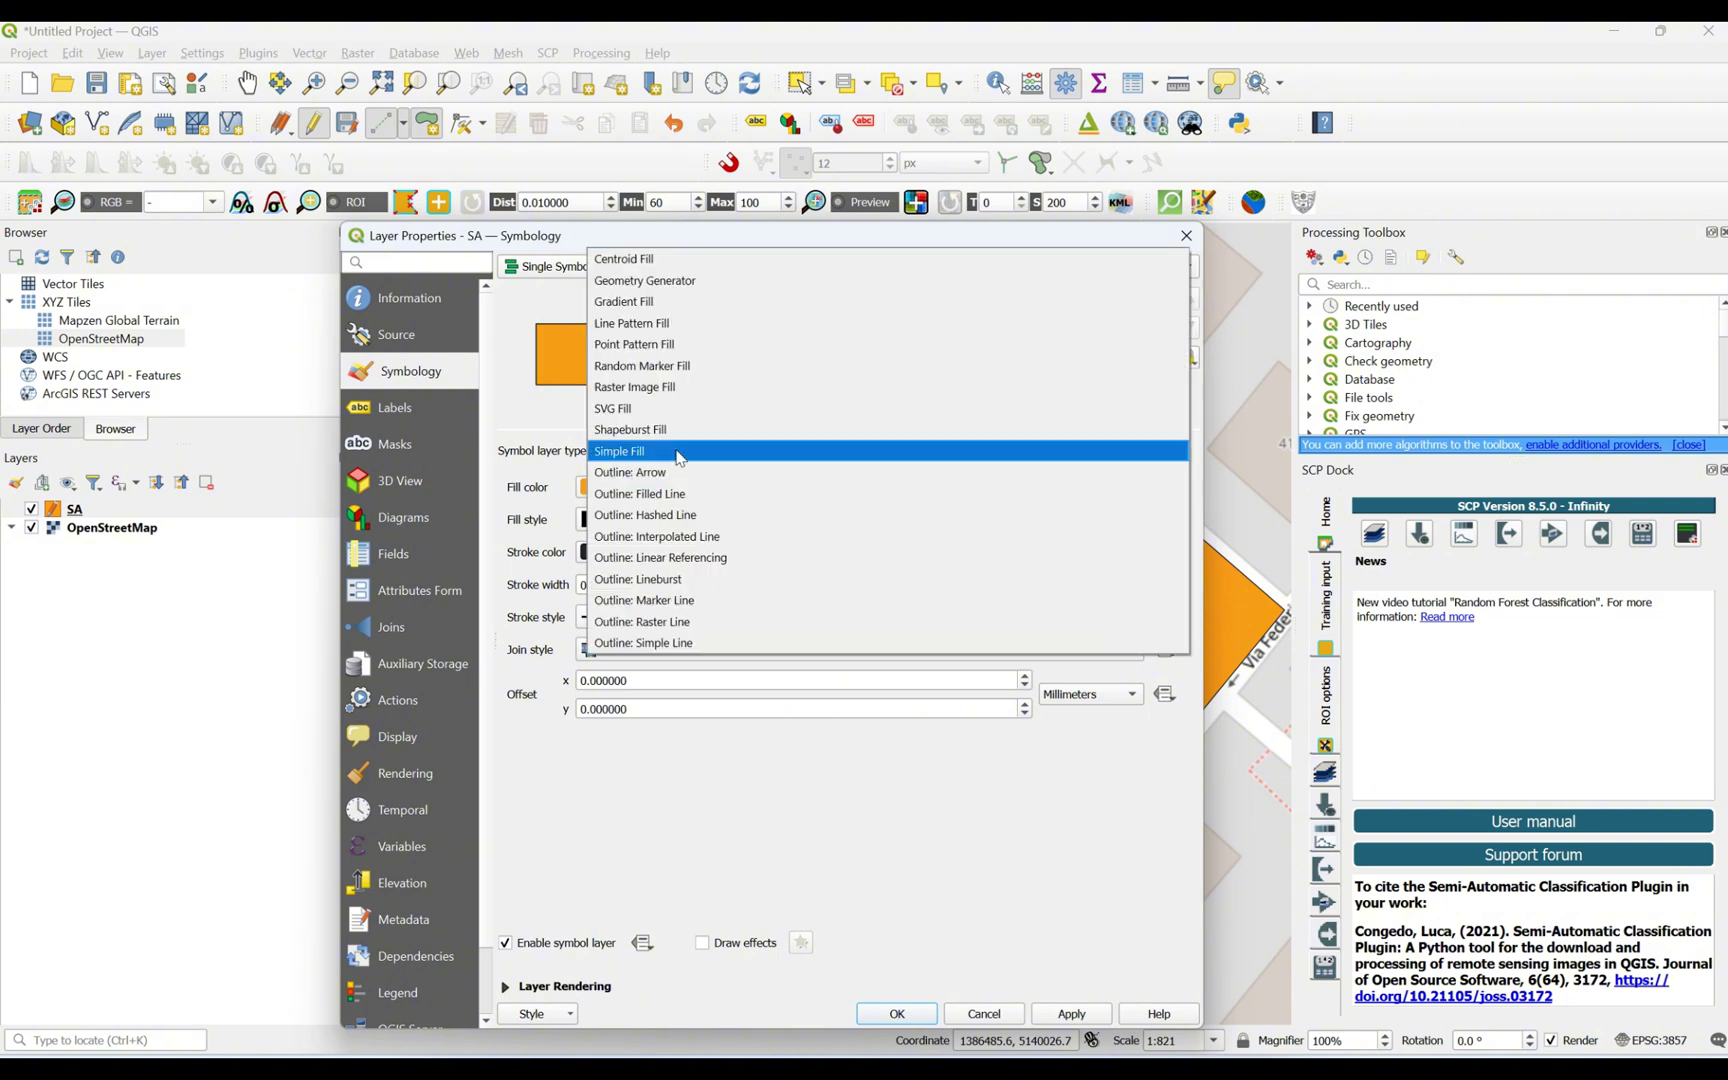
{"action": "left_click", "coordinate": [664, 645]}
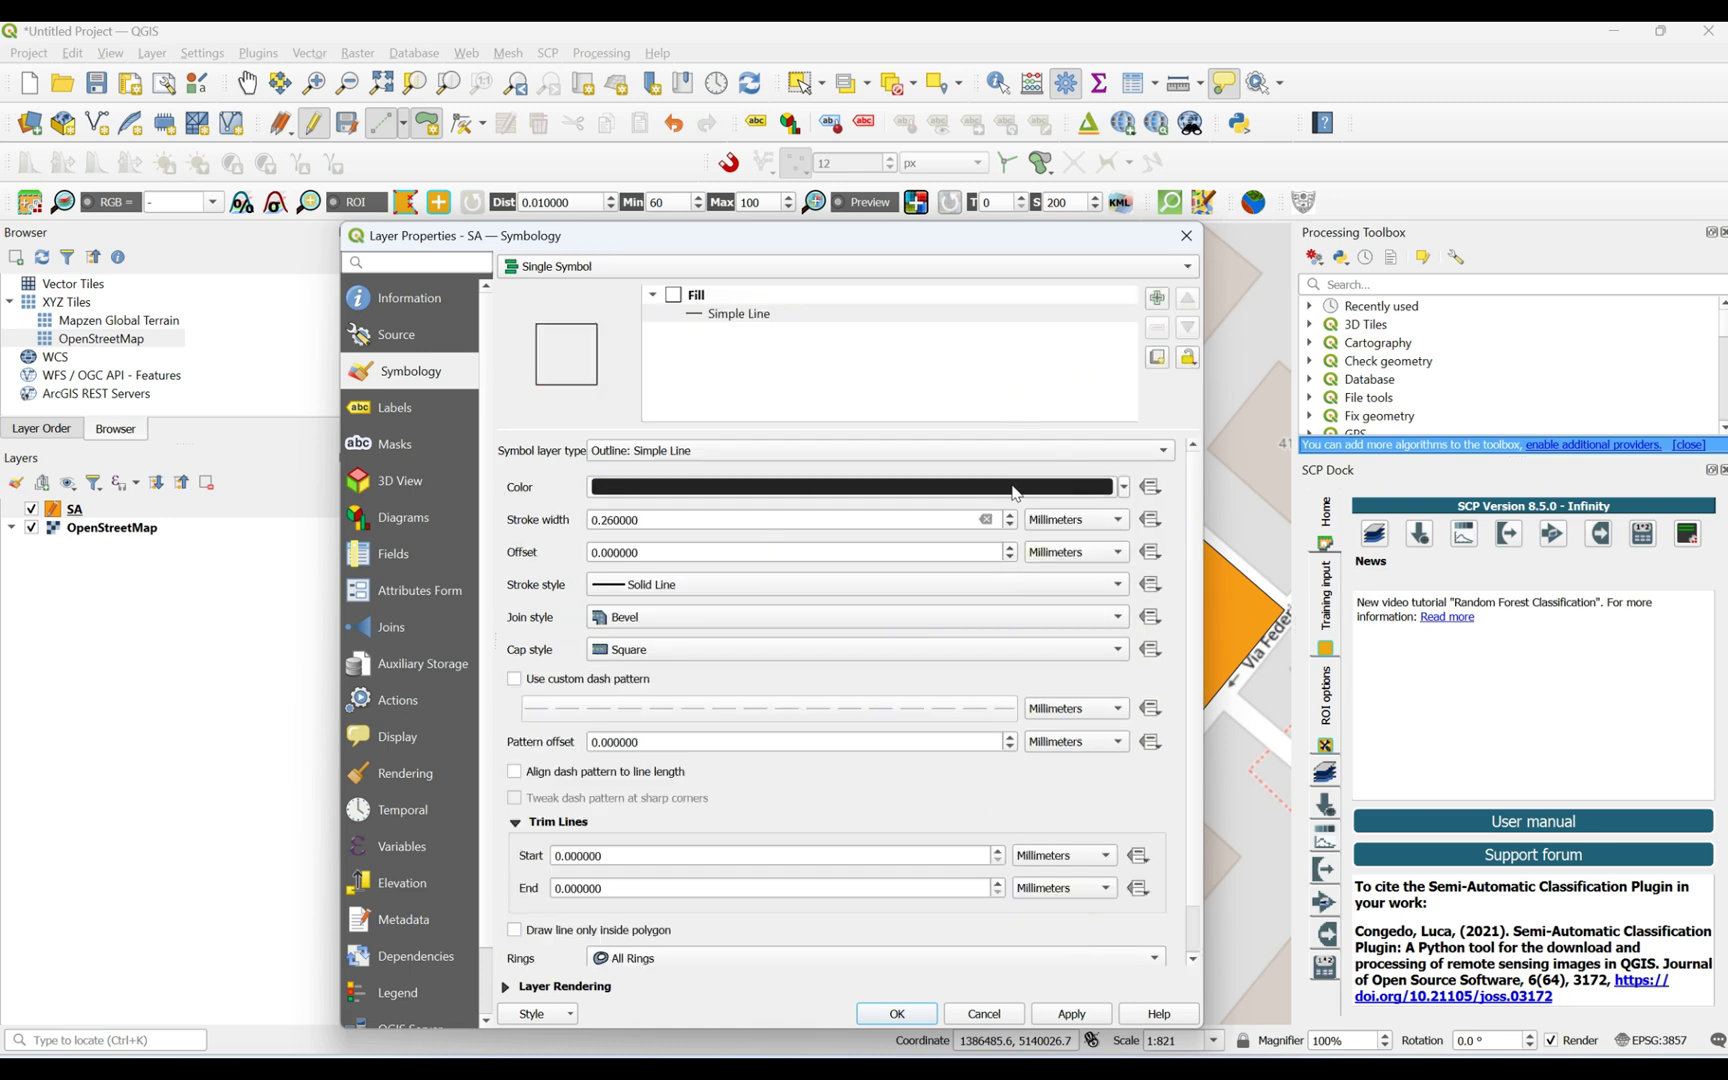
Step: Set the SA outline color to red and apply the symbology
{"action": "left_click", "coordinate": [1124, 490]}
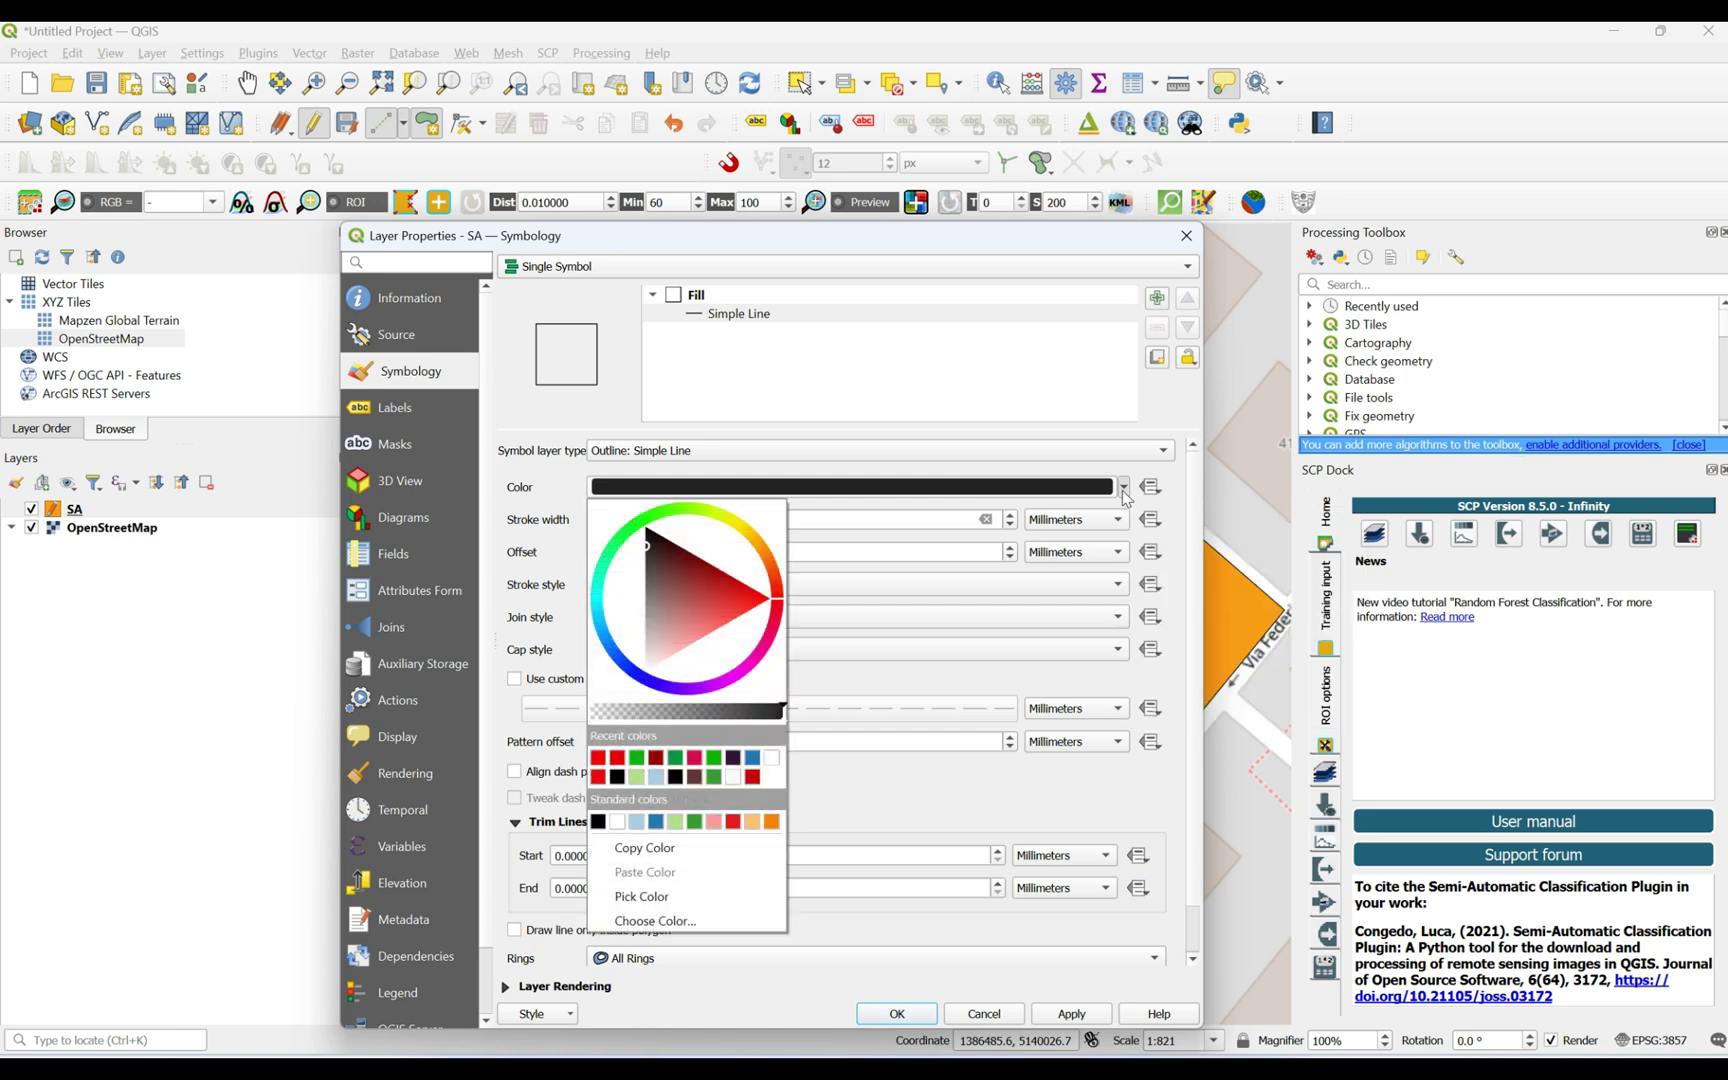
{"action": "left_click", "coordinate": [762, 604]}
{"action": "left_click_drag", "start_coordinate": [760, 606], "coordinate": [745, 591]}
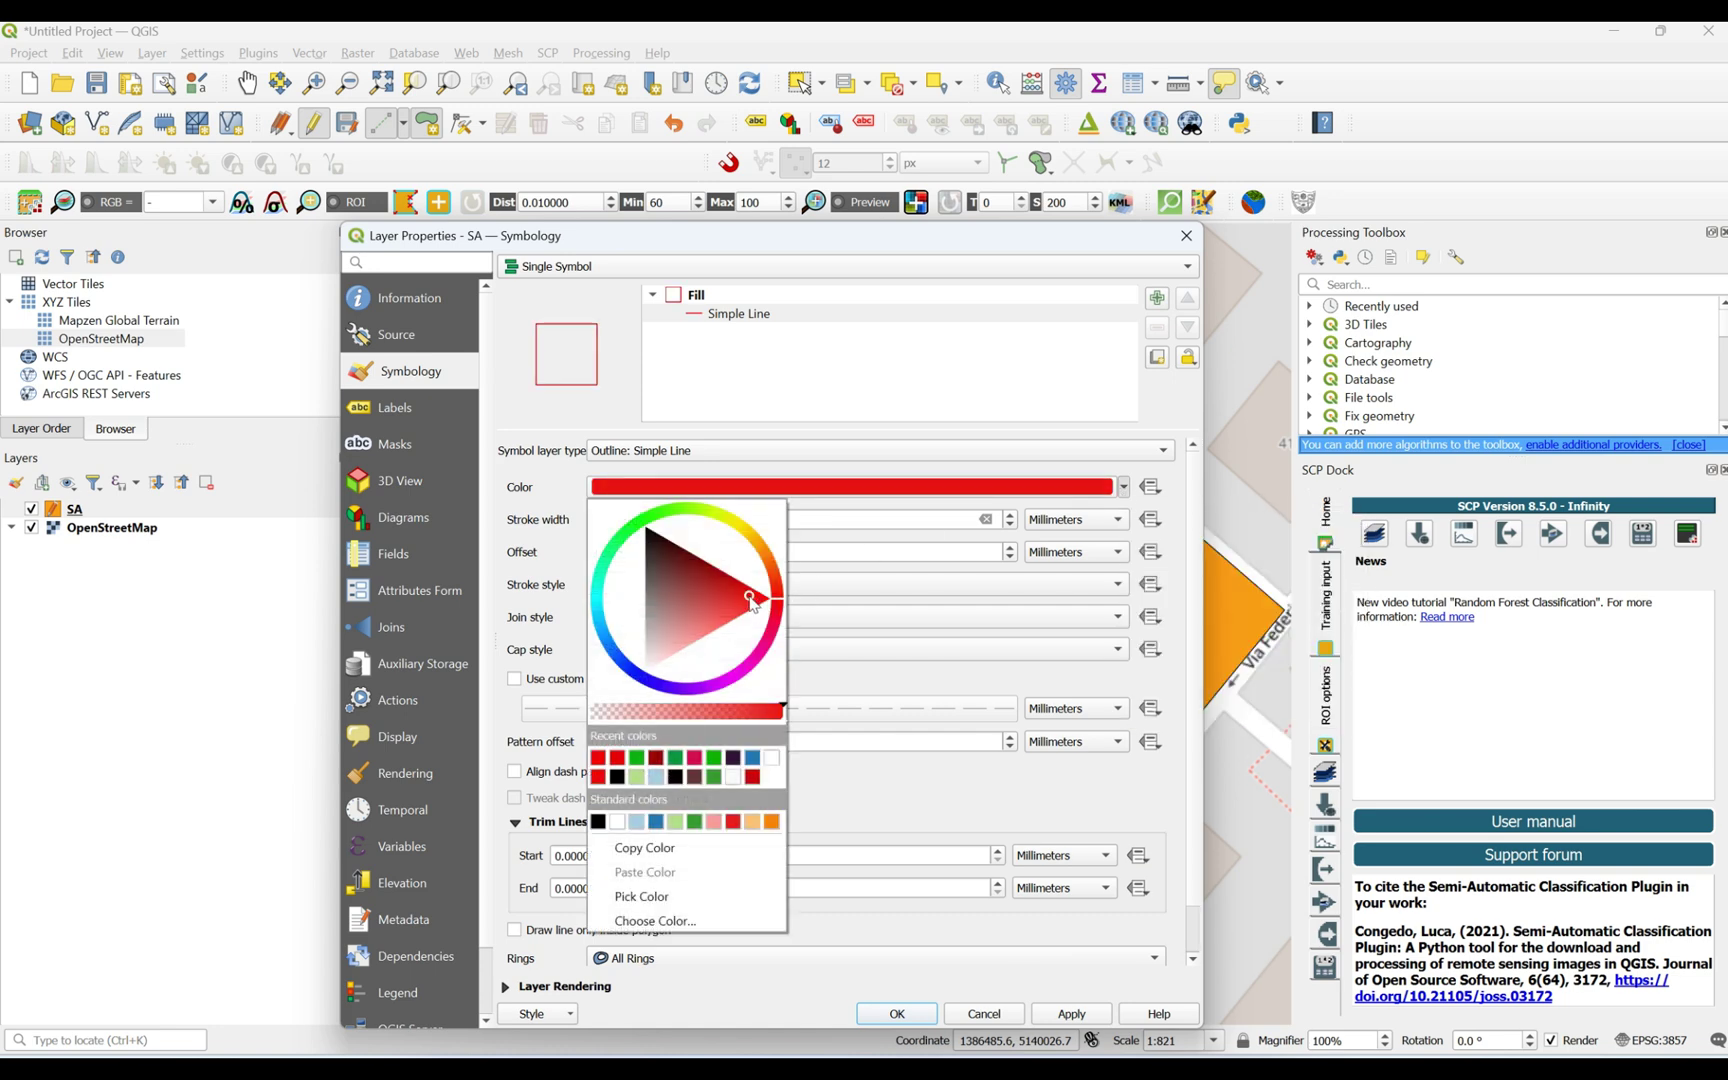
{"action": "left_click", "coordinate": [1067, 1014]}
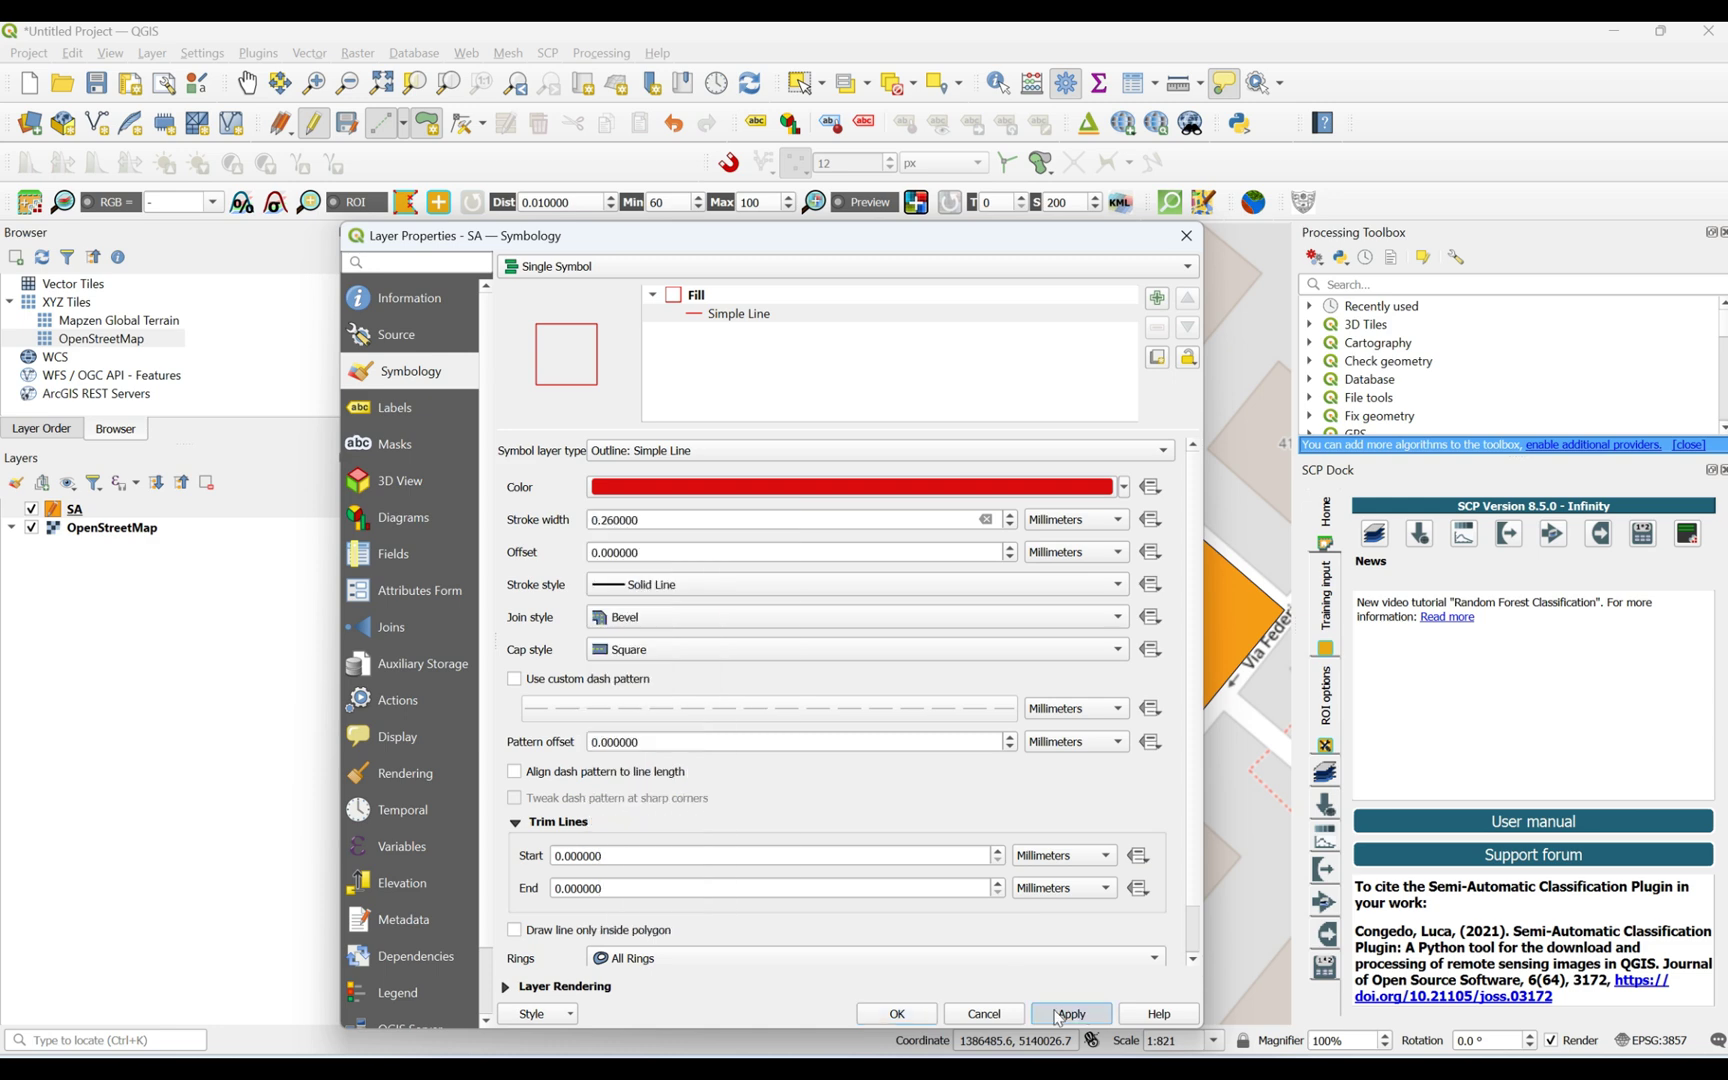
{"action": "left_click", "coordinate": [897, 1014]}
Step: Examine how the study-area outline follows the surrounding streets and encloses the buildings
{"action": "scroll", "coordinate": [740, 354], "scroll_direction": "up", "scroll_amount": 1}
{"action": "scroll", "coordinate": [740, 354], "scroll_direction": "down", "scroll_amount": 1}
{"action": "scroll", "coordinate": [742, 333], "scroll_direction": "down", "scroll_amount": 1}
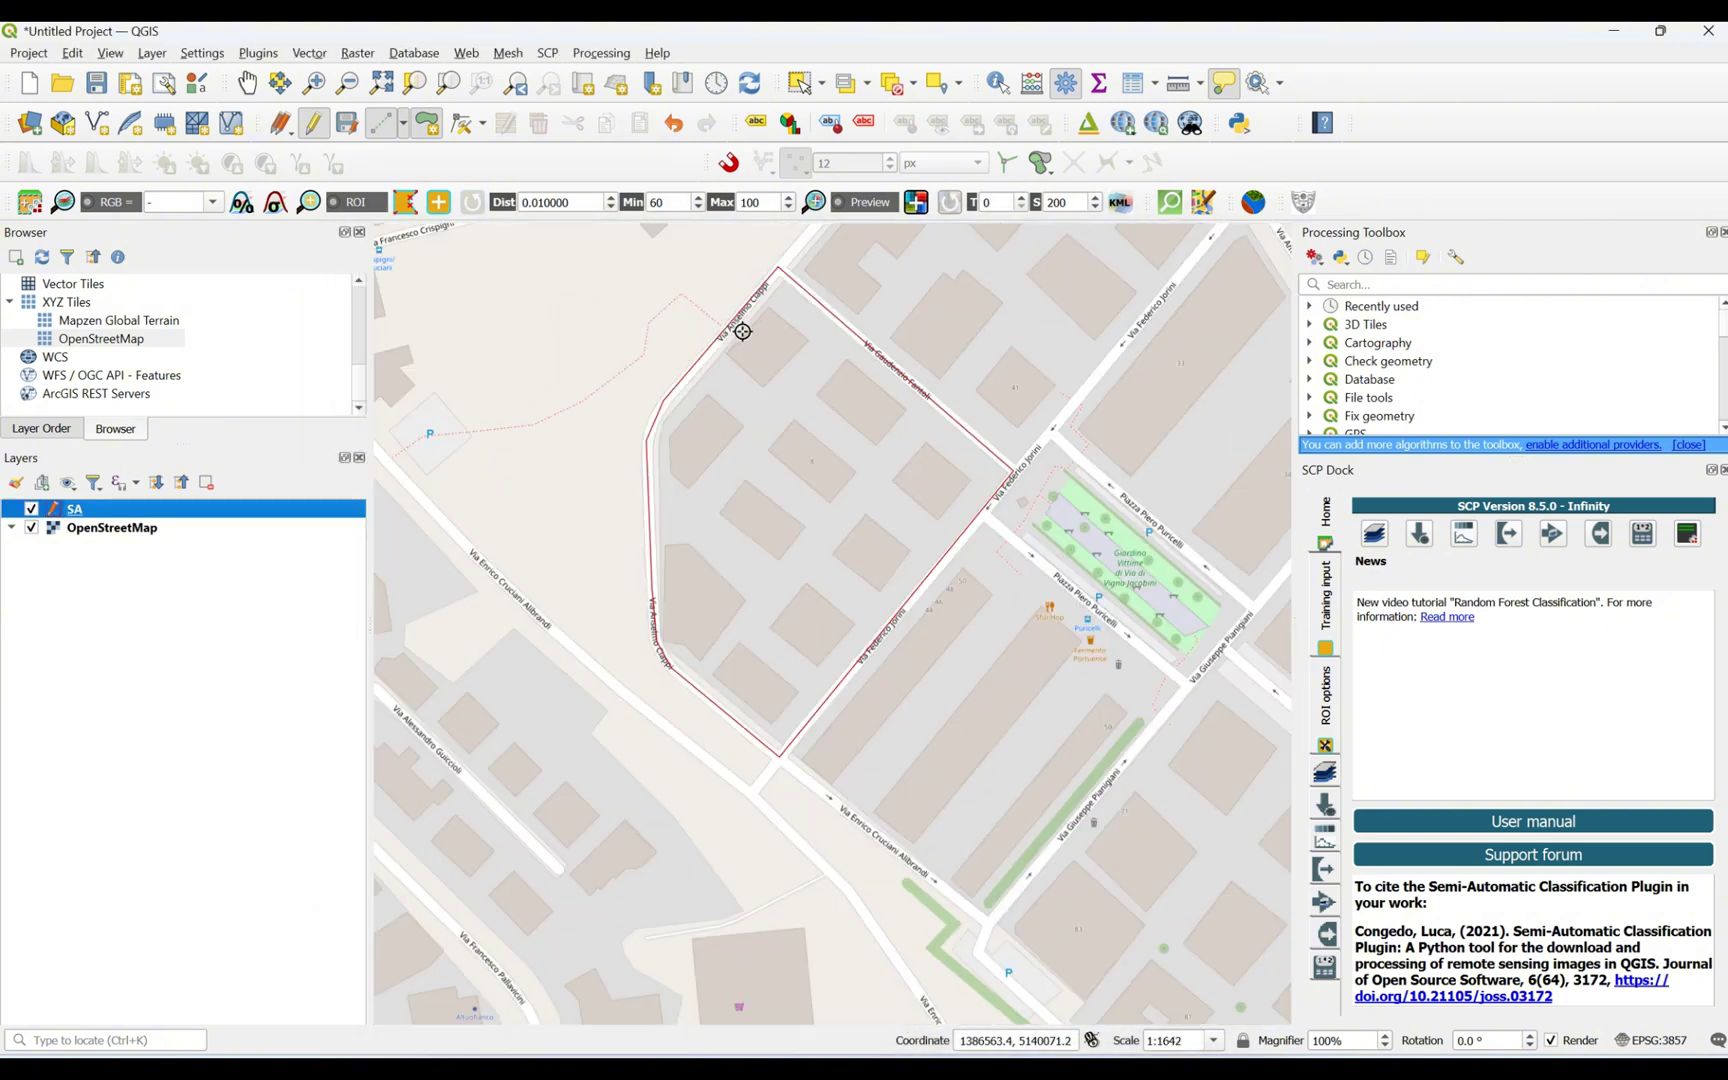
{"action": "scroll", "coordinate": [727, 517], "scroll_direction": "up", "scroll_amount": 1}
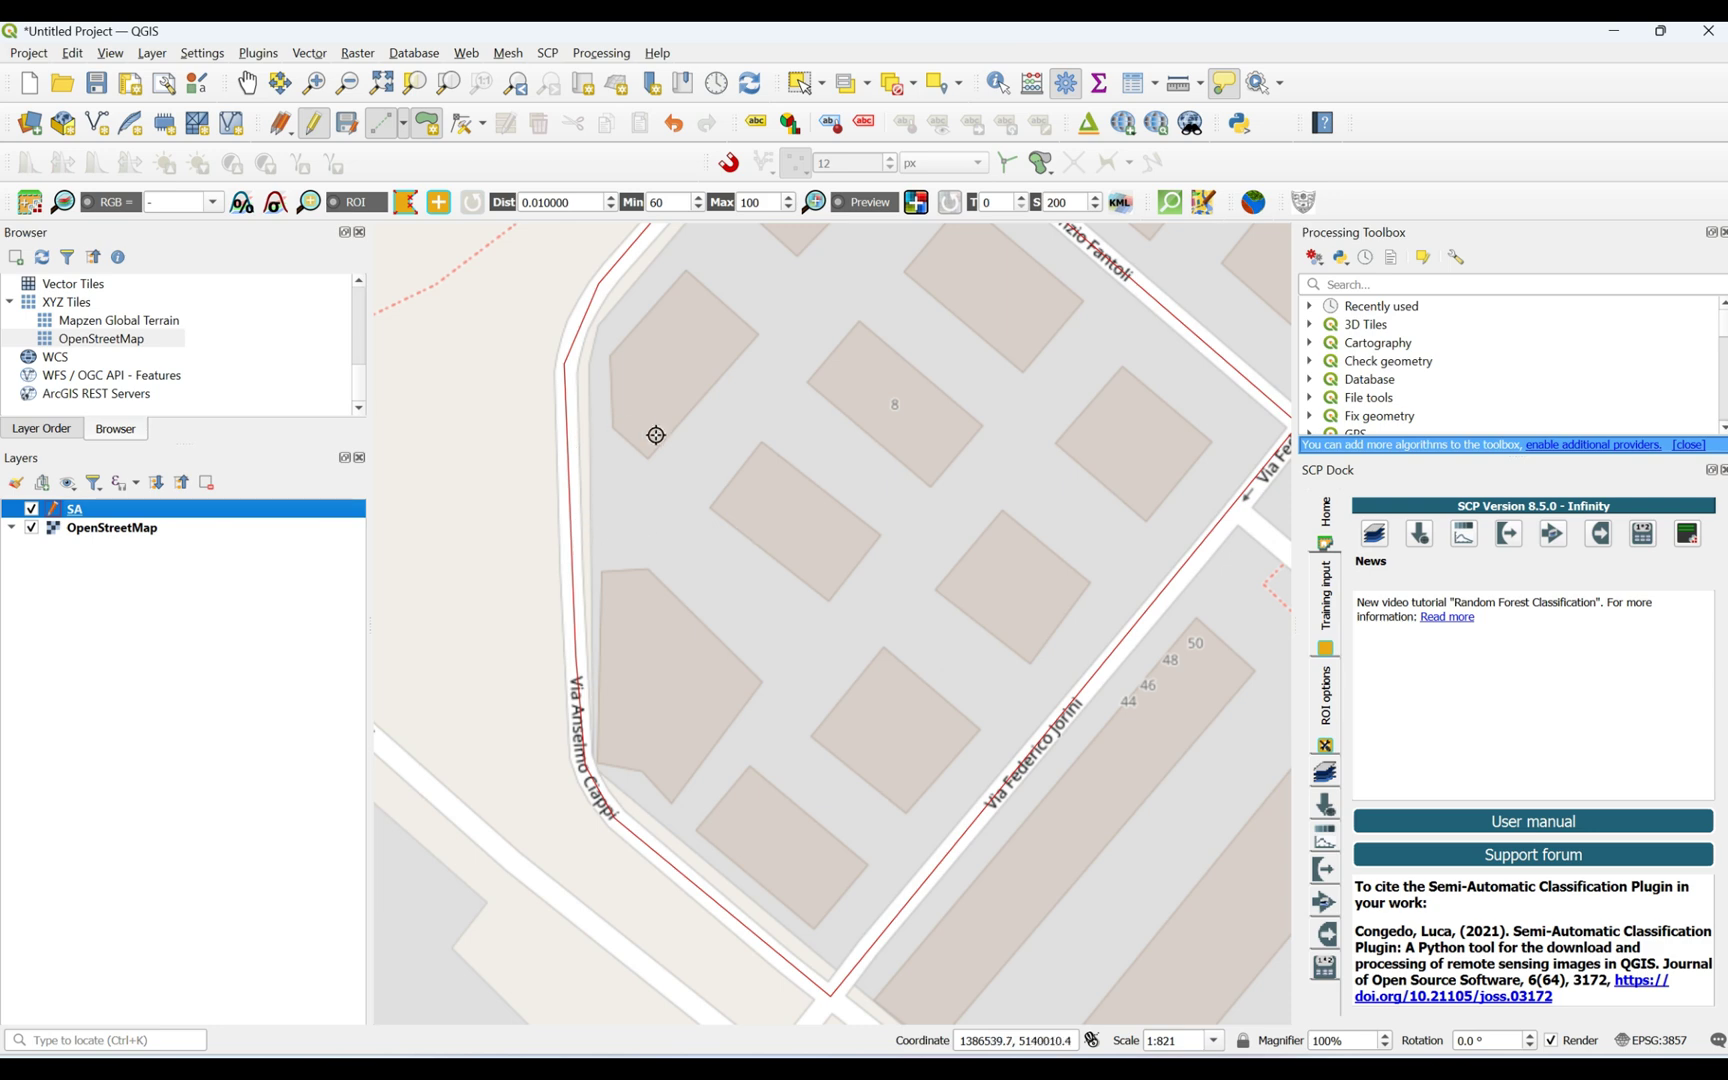
{"action": "scroll", "coordinate": [579, 552], "scroll_direction": "down", "scroll_amount": 1}
{"action": "mouse_move", "coordinate": [691, 389]}
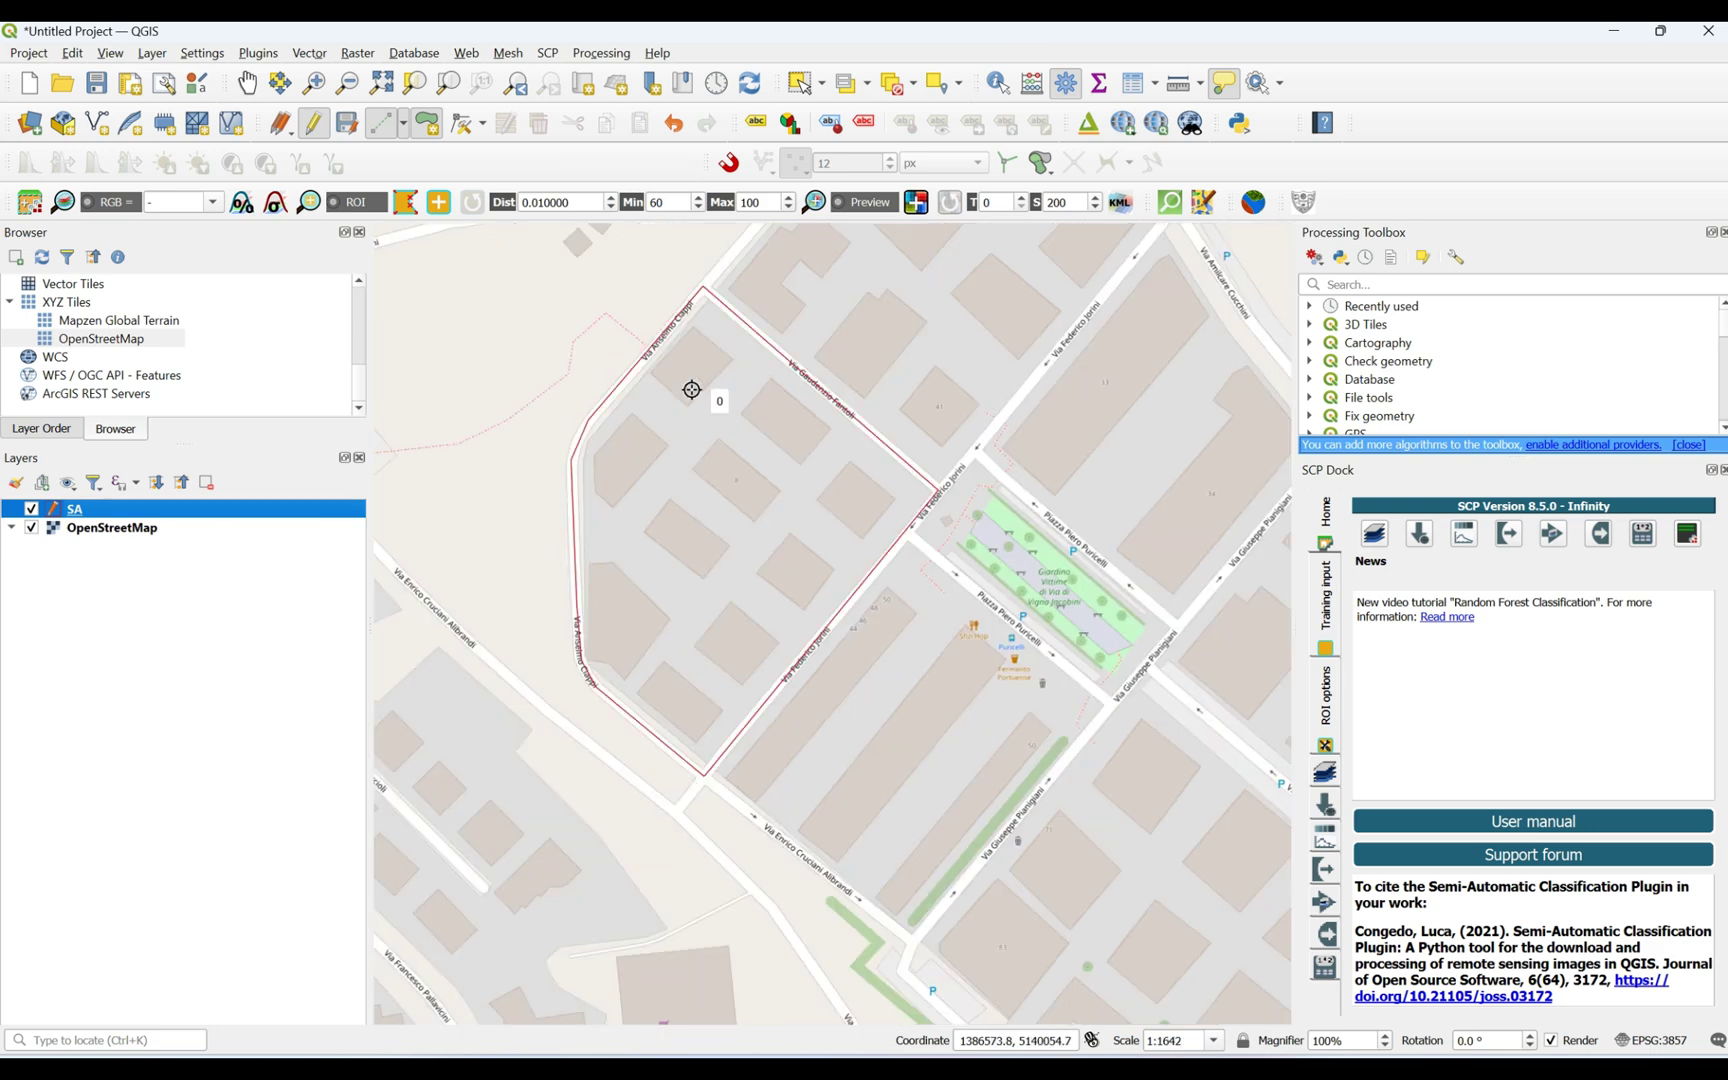
{"action": "scroll", "coordinate": [691, 389], "scroll_direction": "up", "scroll_amount": 1}
{"action": "scroll", "coordinate": [691, 389], "scroll_direction": "down", "scroll_amount": 1}
{"action": "scroll", "coordinate": [630, 302], "scroll_direction": "up", "scroll_amount": 1}
{"action": "scroll", "coordinate": [630, 304], "scroll_direction": "down", "scroll_amount": 1}
{"action": "scroll", "coordinate": [718, 337], "scroll_direction": "up", "scroll_amount": 1}
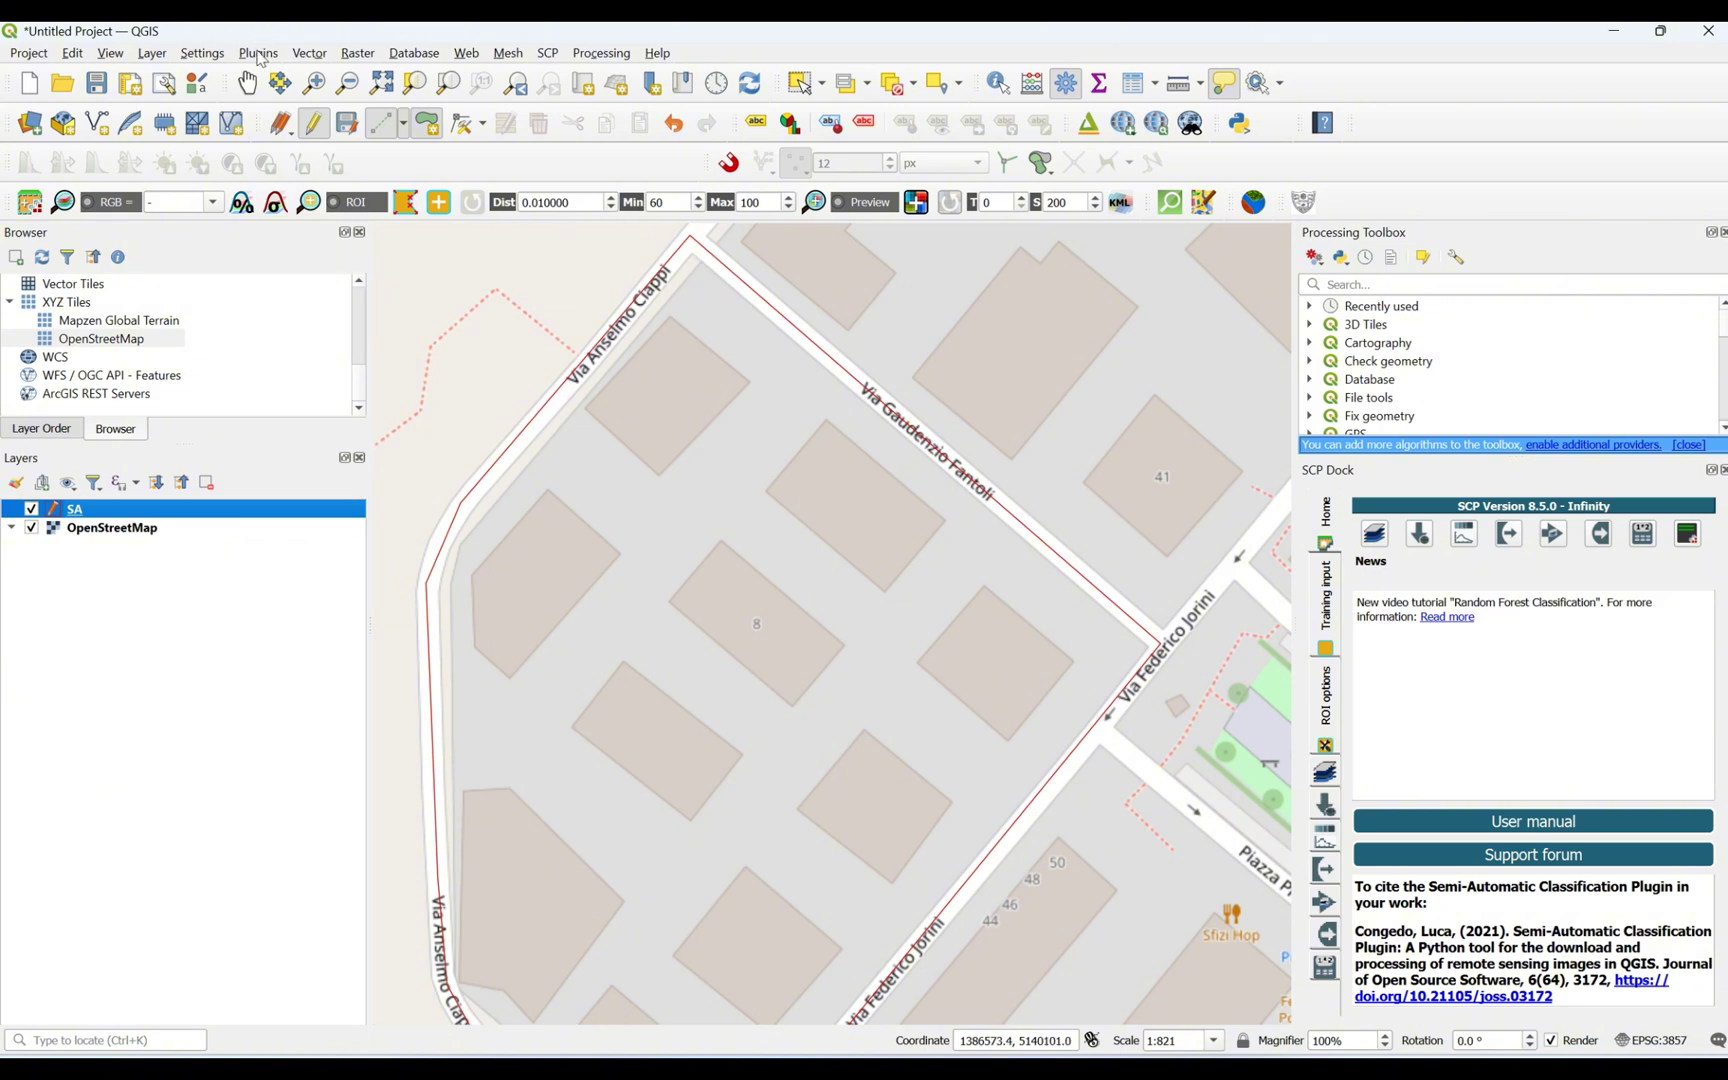
Step: Search all available QGIS plugins for "mapflo" and select the Mapflow plugin
{"action": "left_click", "coordinate": [259, 54]}
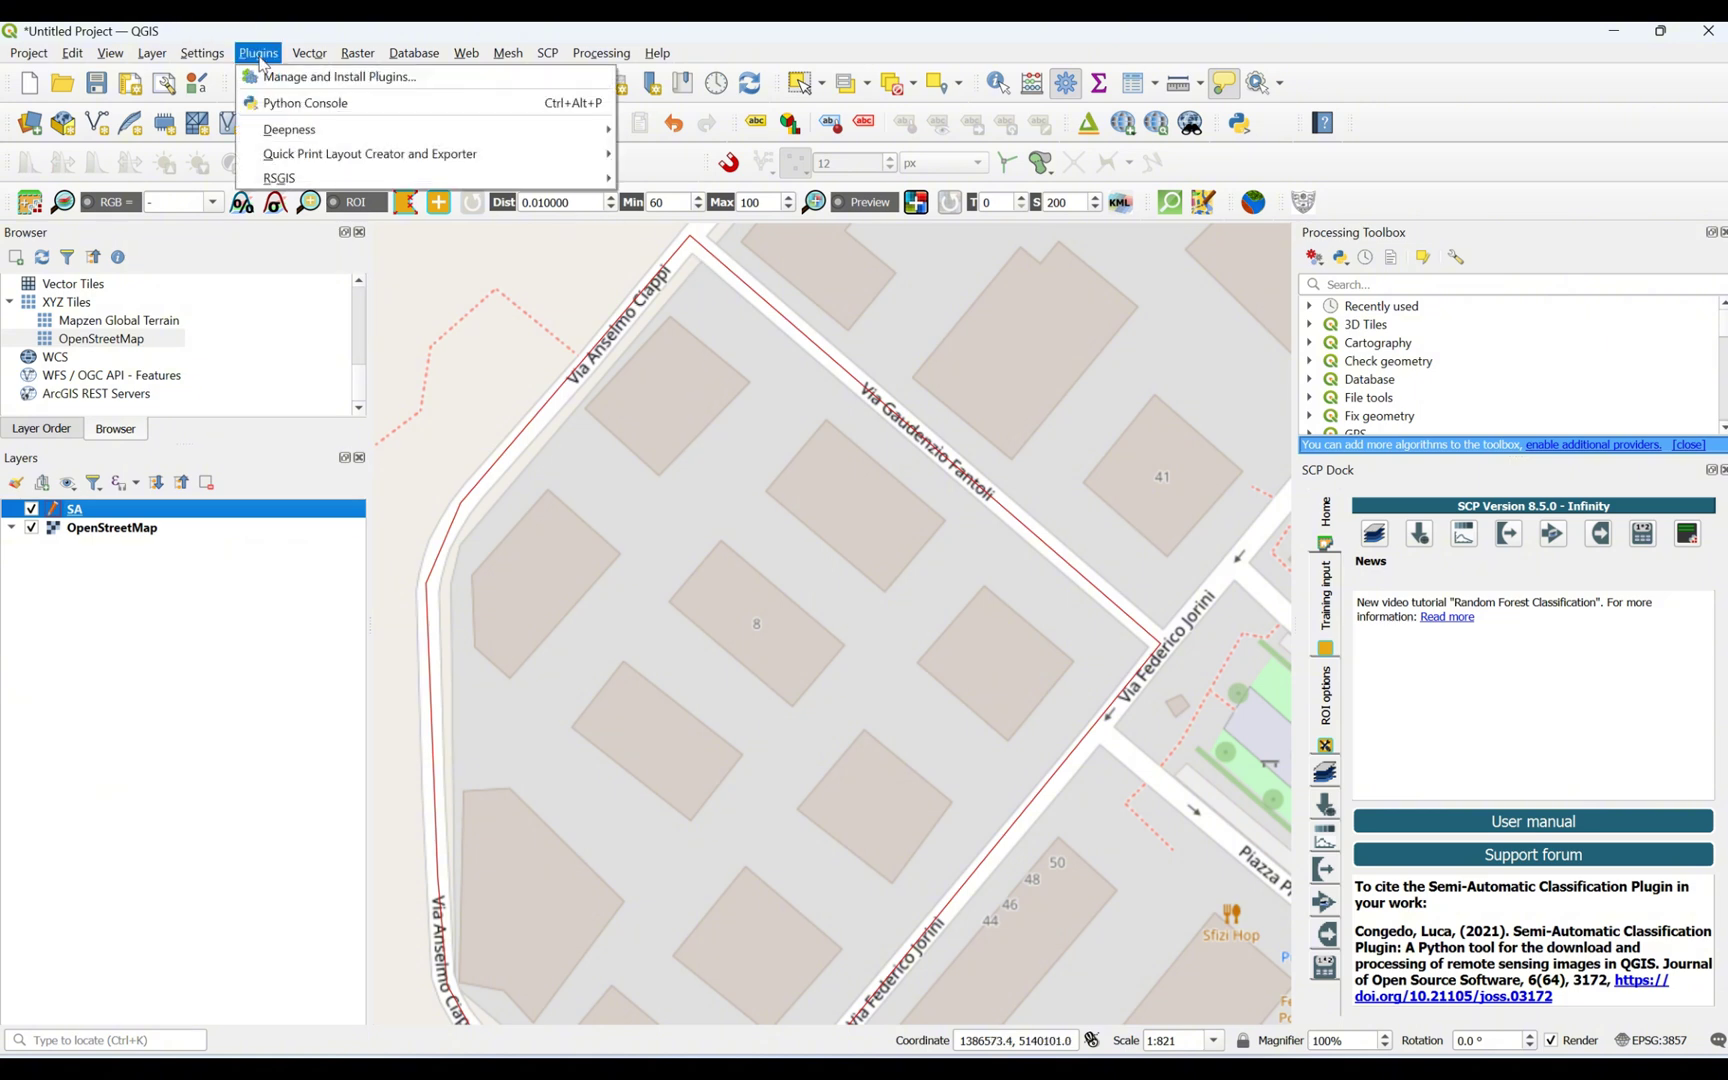
{"action": "left_click", "coordinate": [270, 78]}
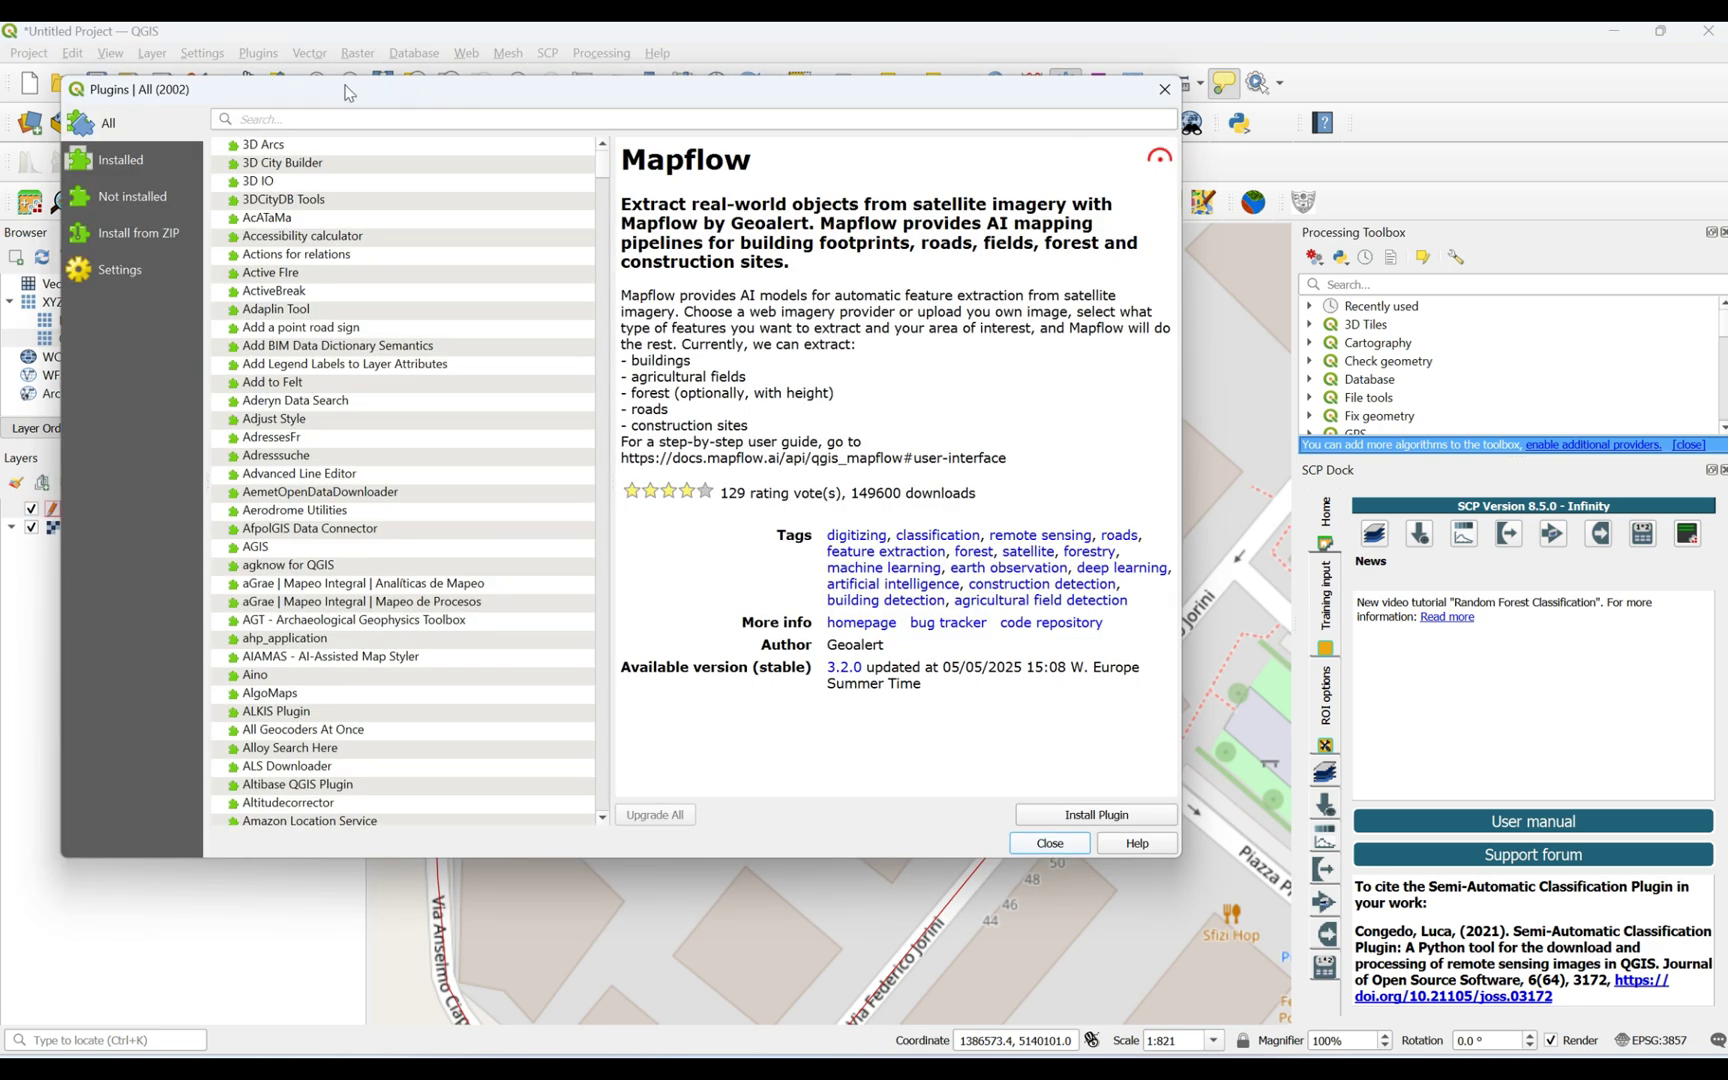
{"action": "left_click", "coordinate": [335, 123]}
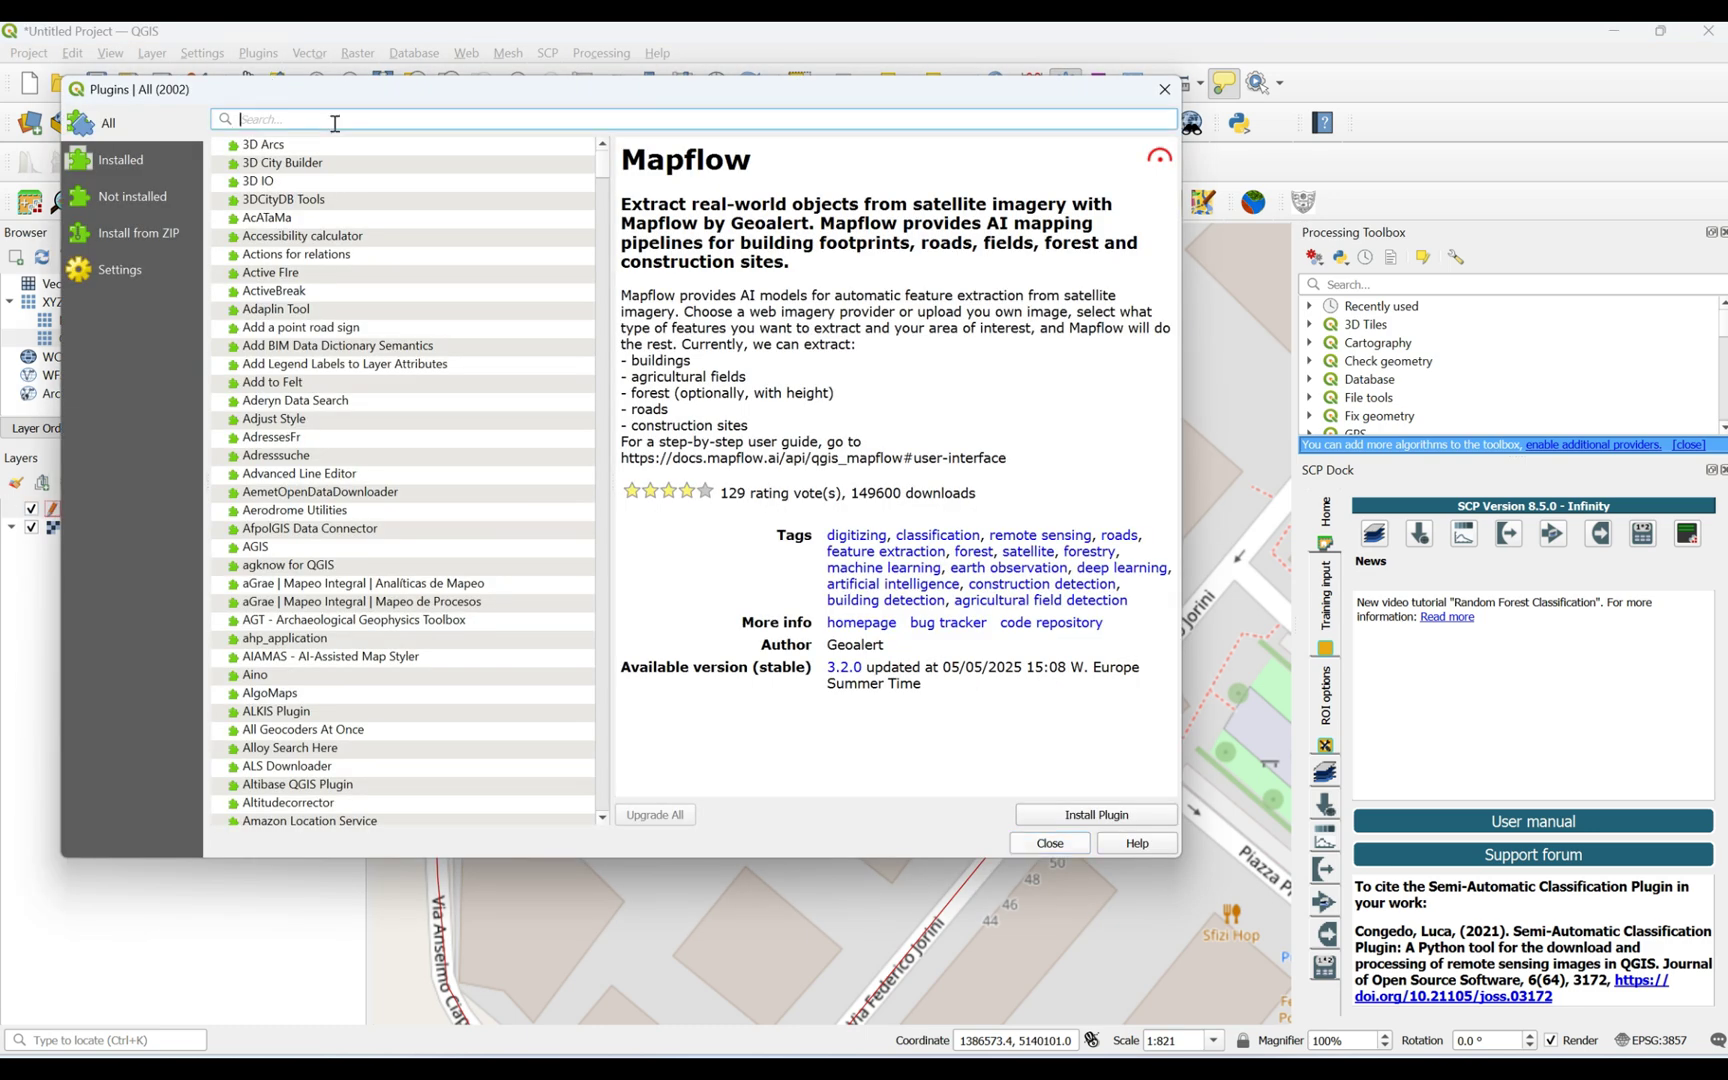
{"action": "type", "text": "mapflo"}
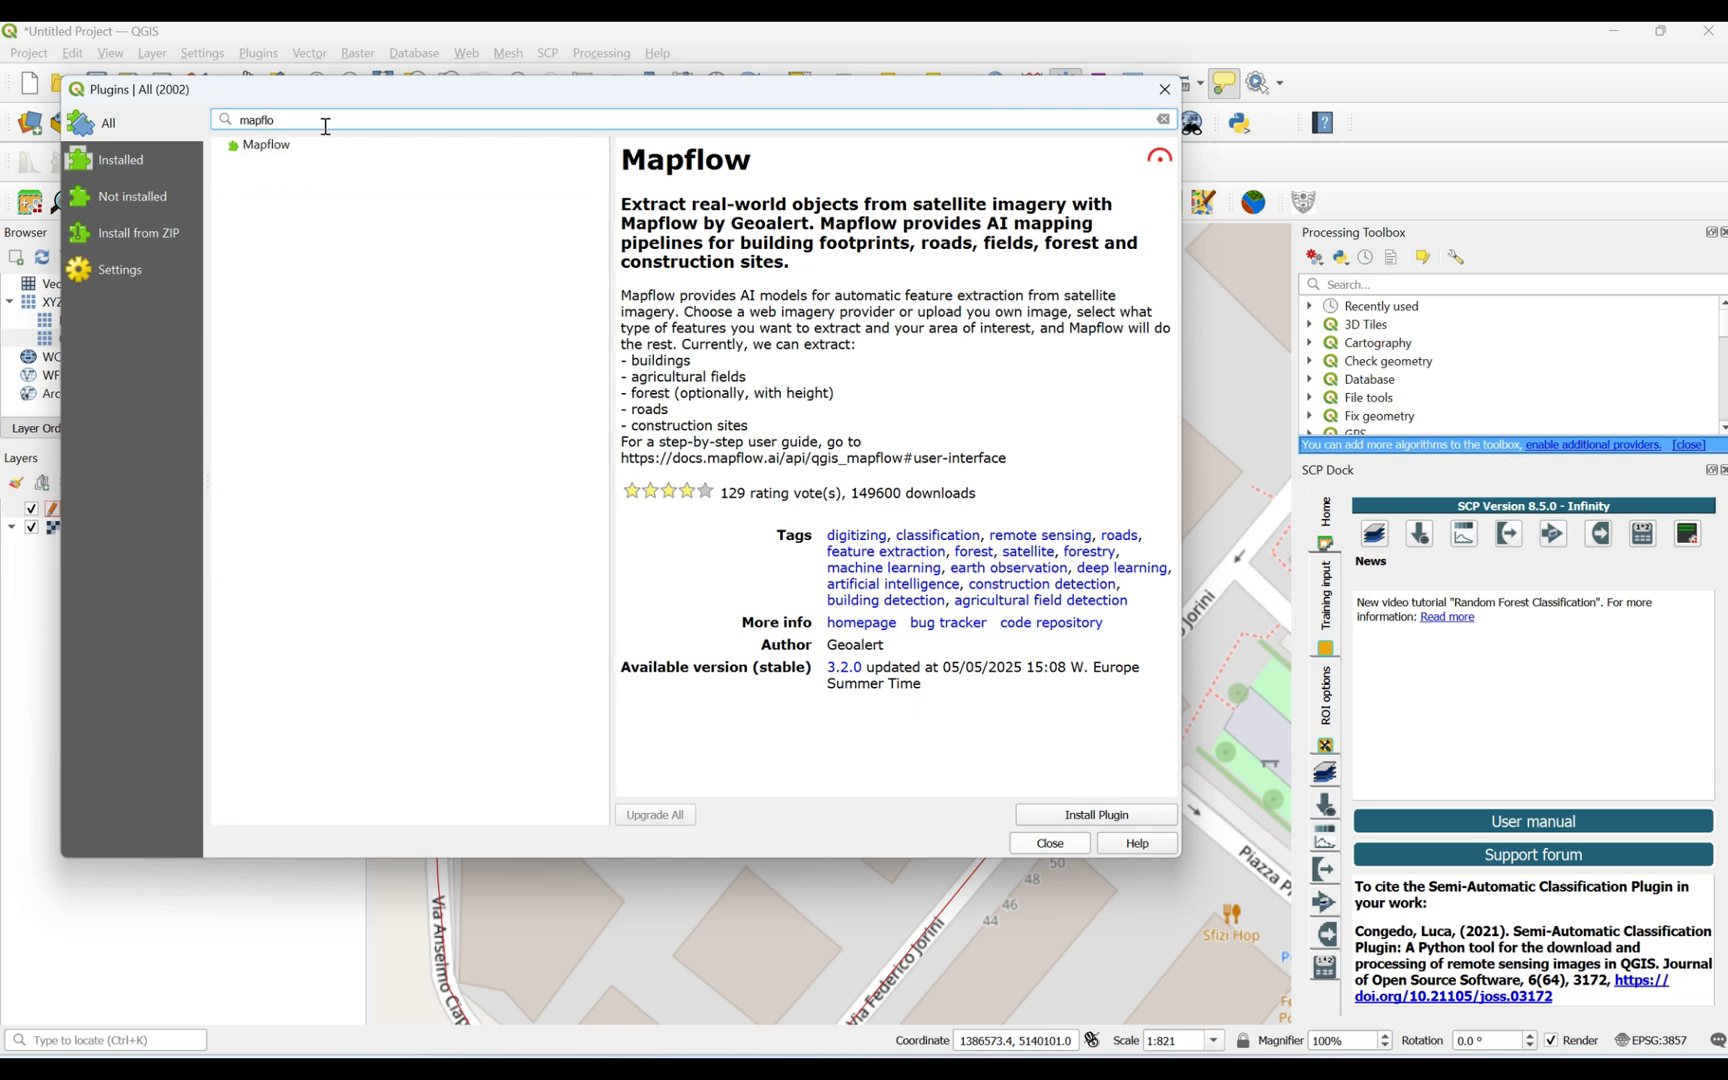
{"action": "left_click", "coordinate": [282, 152]}
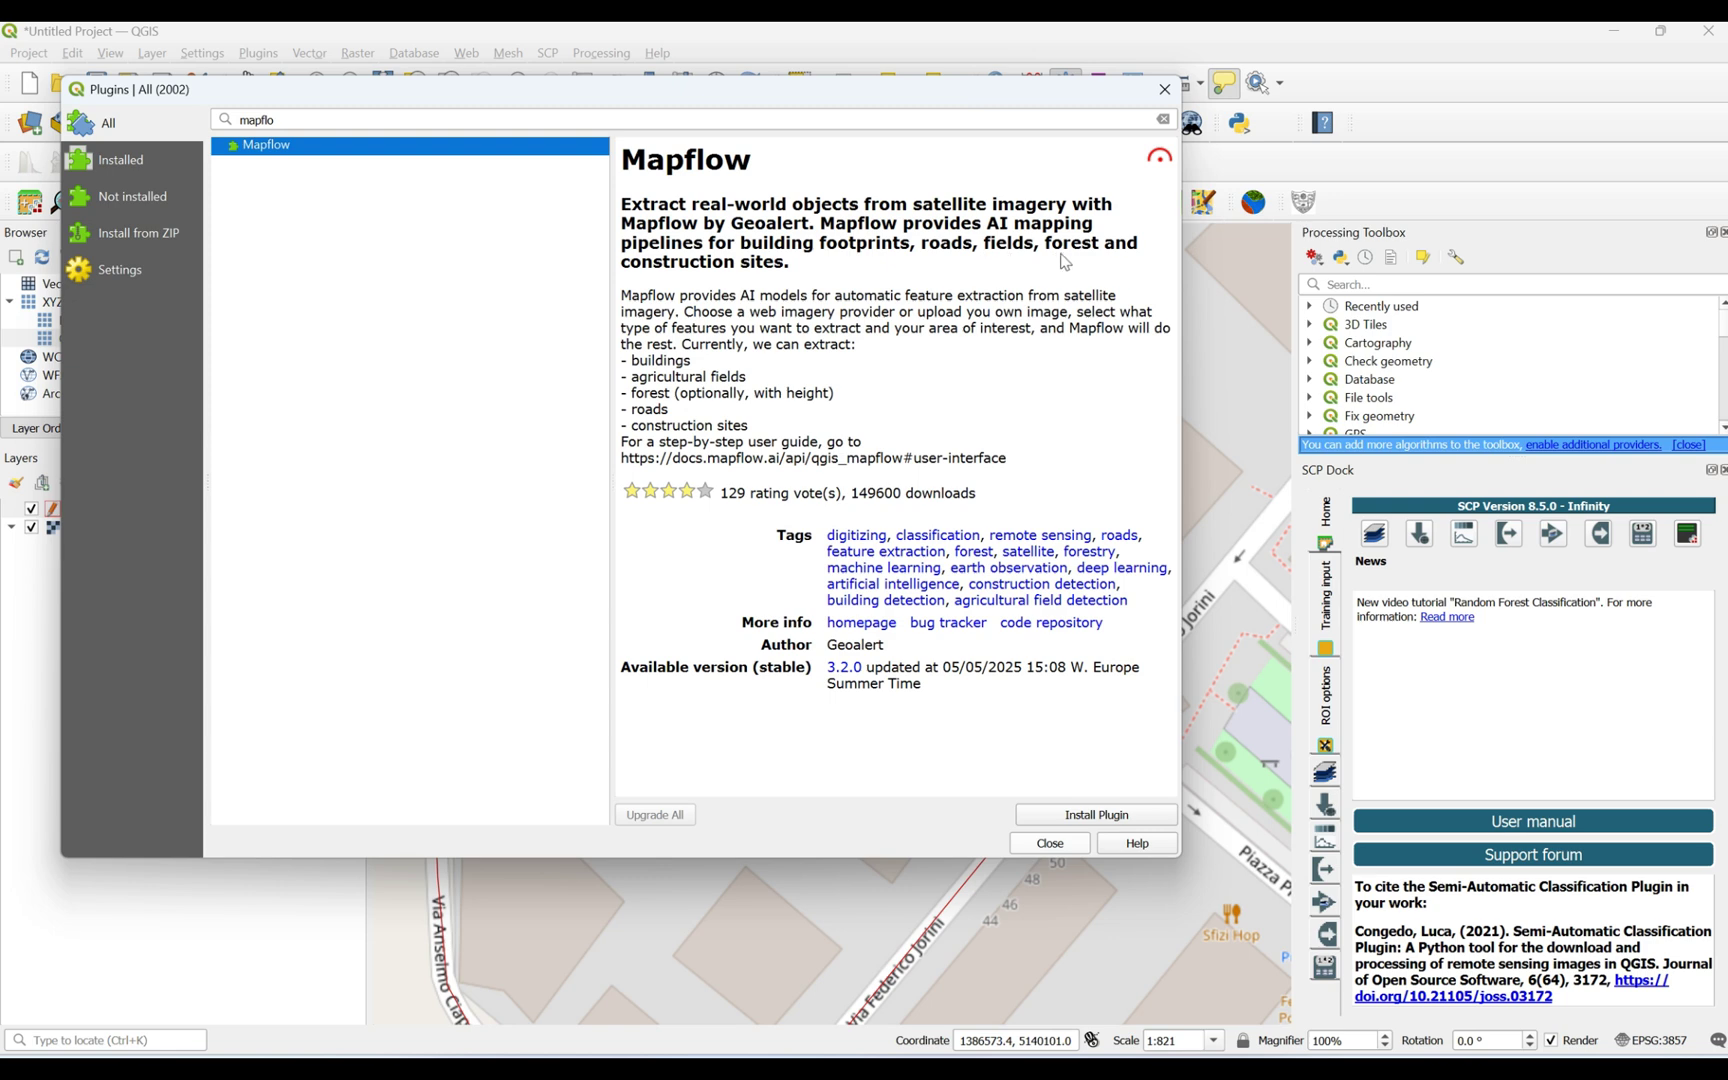
Step: Install the Mapflow plugin, close the plugin manager and launch Mapflow
{"action": "left_click_drag", "start_coordinate": [744, 243], "coordinate": [807, 246]}
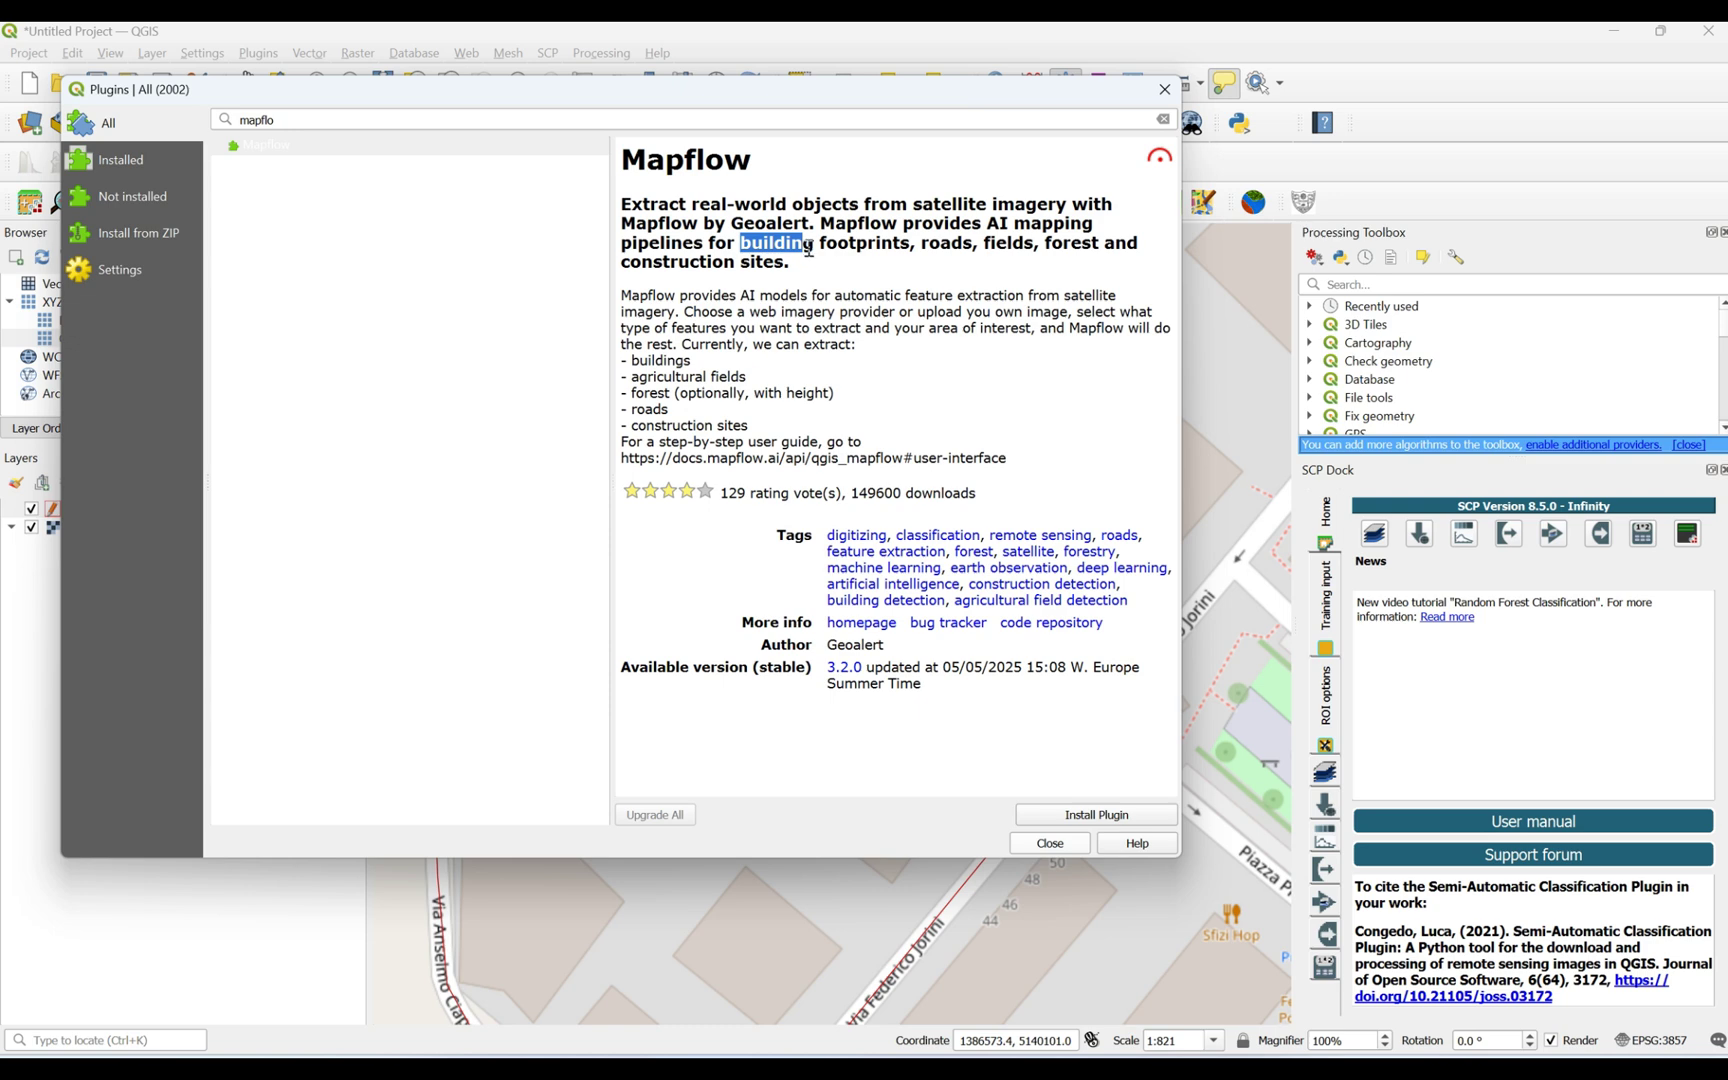
{"action": "left_click", "coordinate": [953, 283]}
{"action": "left_click", "coordinate": [255, 148]}
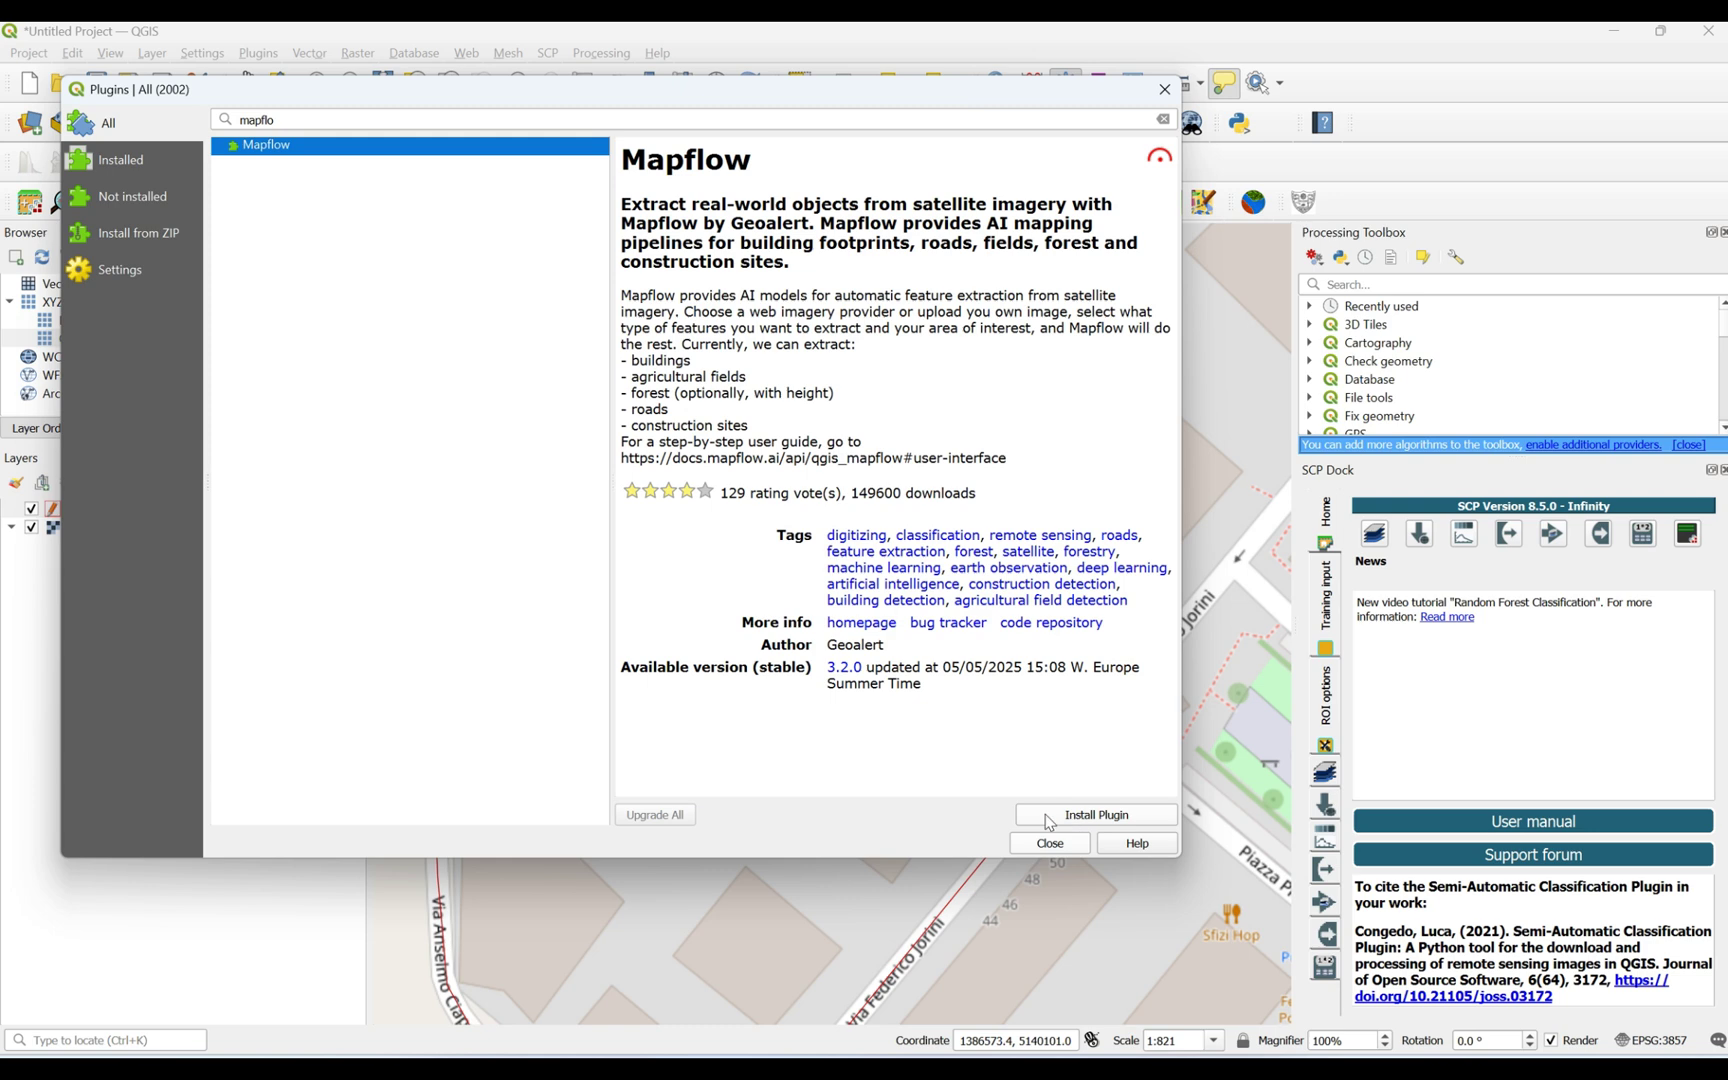
{"action": "left_click", "coordinate": [1078, 820]}
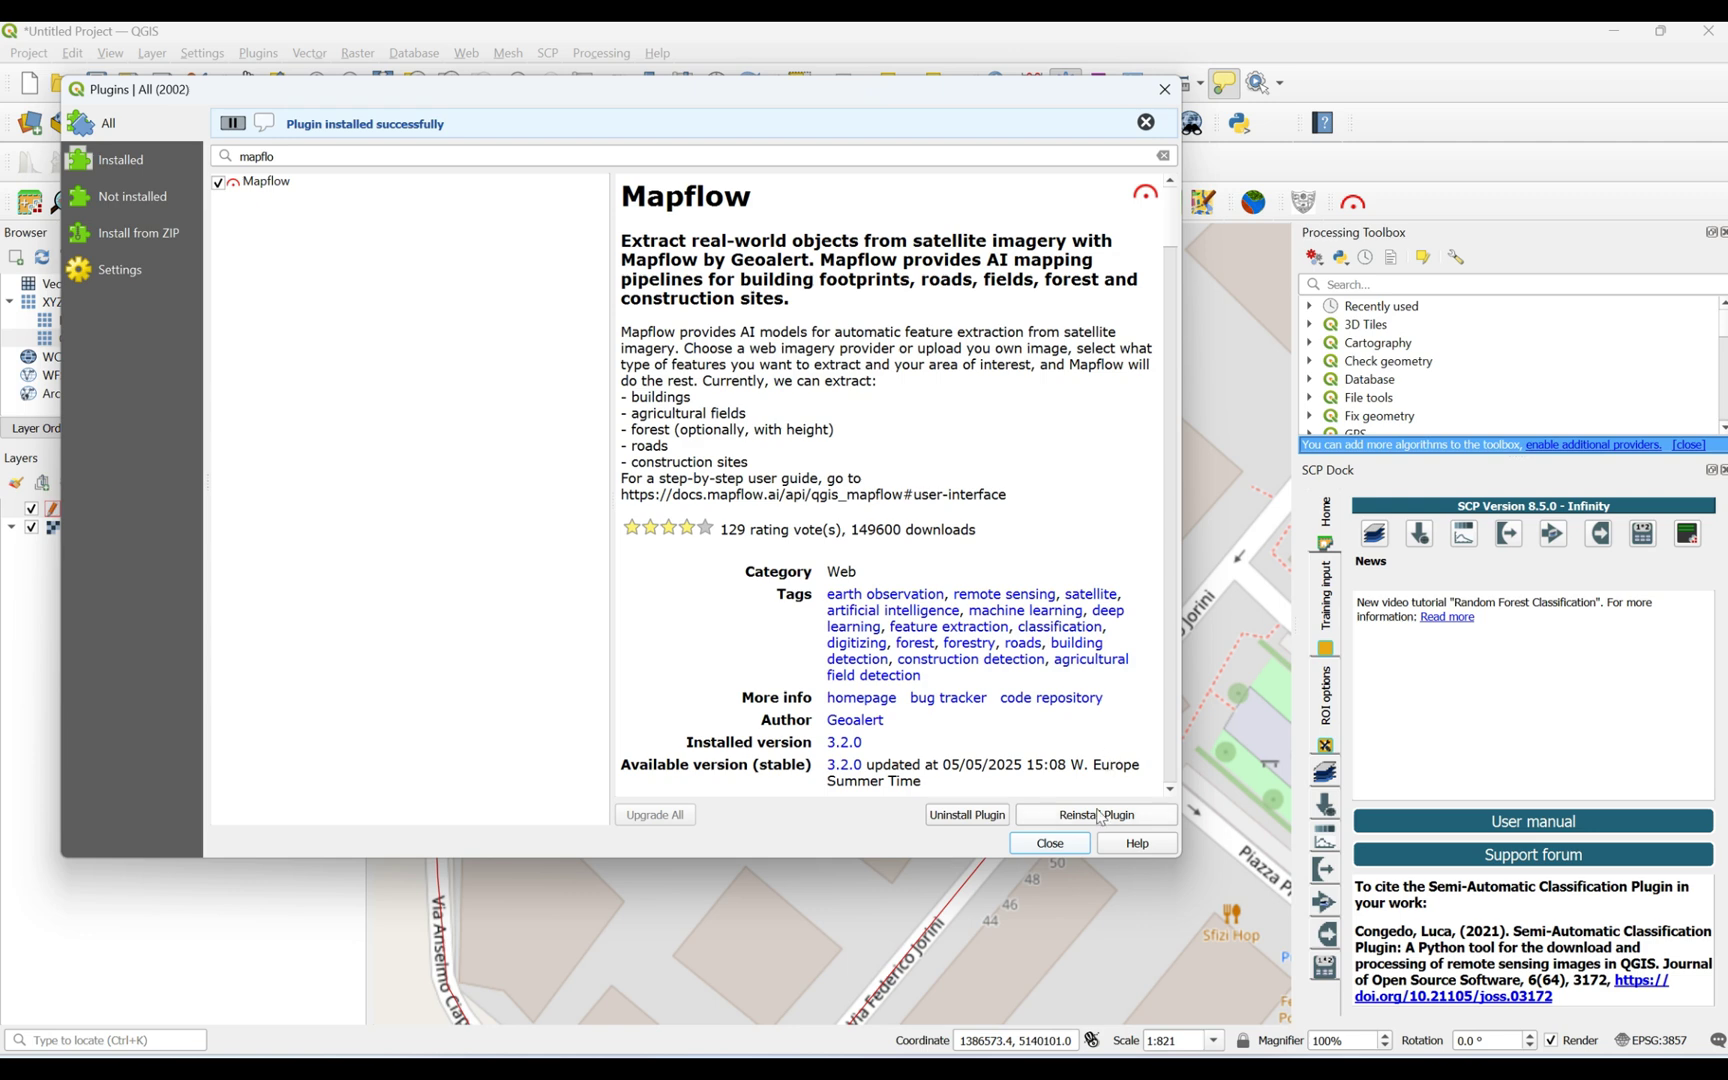
{"action": "left_click", "coordinate": [1050, 843]}
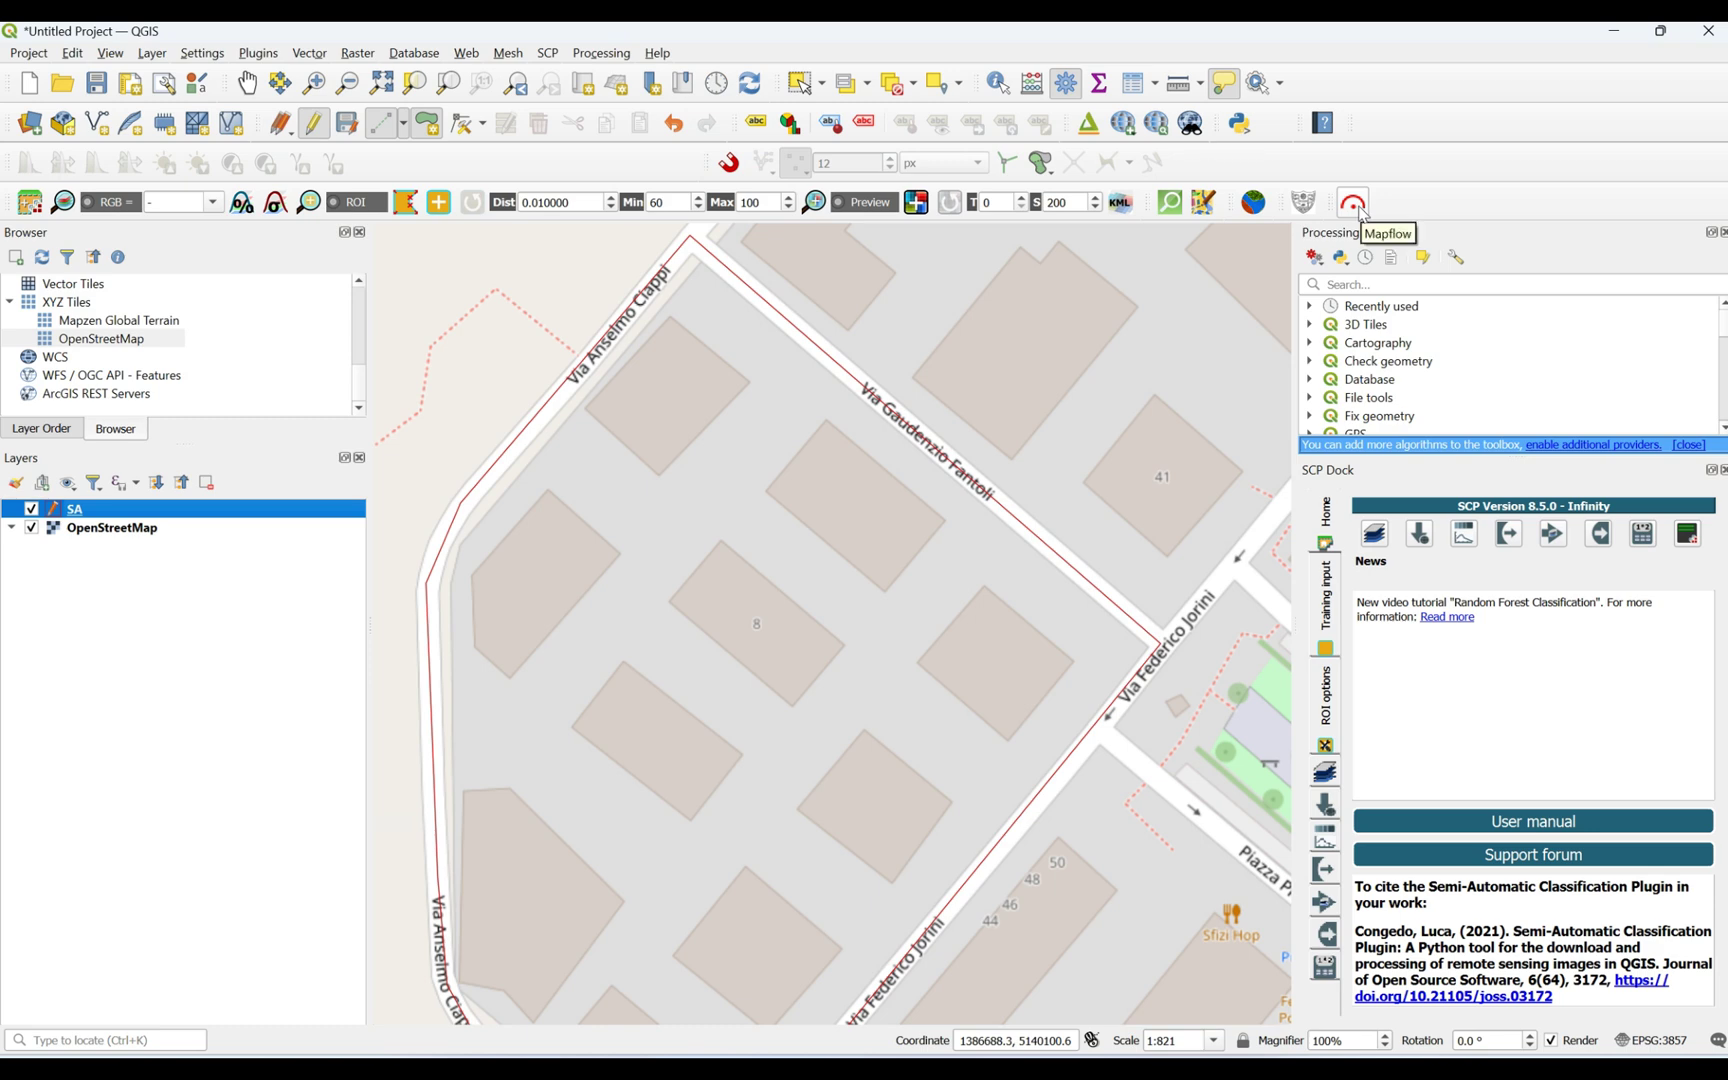
{"action": "left_click", "coordinate": [1355, 205]}
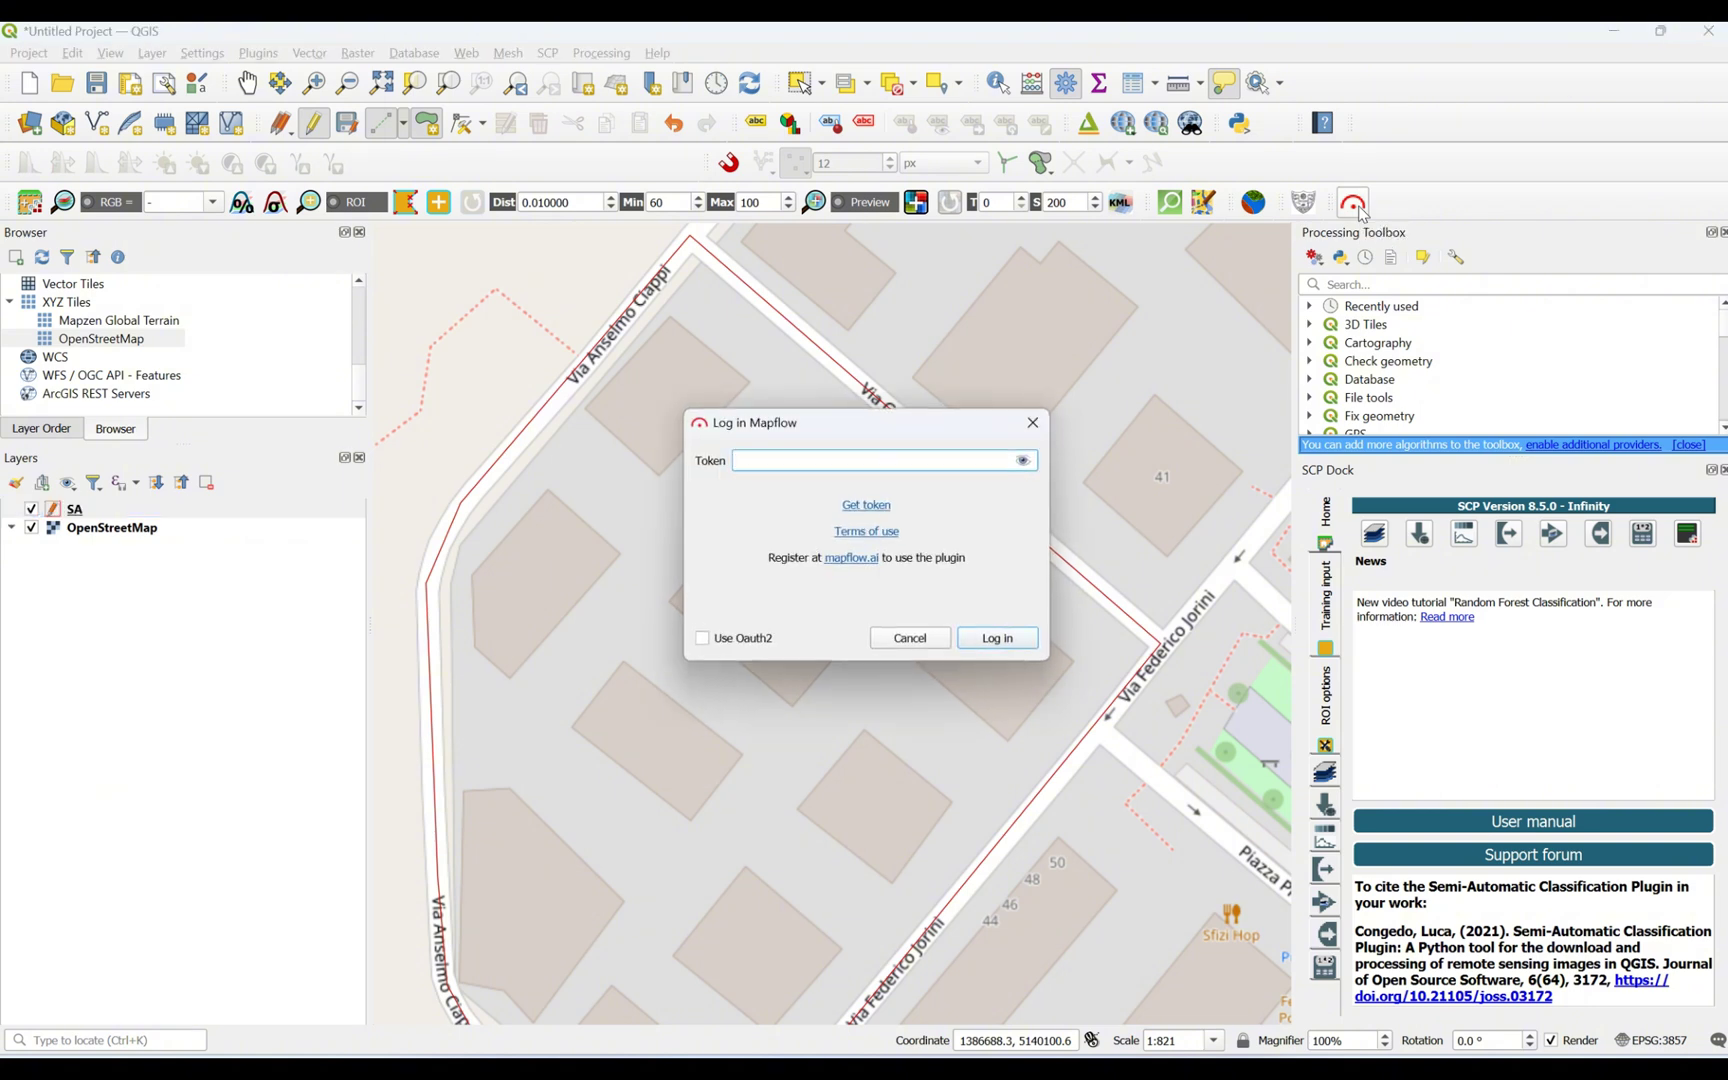
Step: Open the mapflow.ai site from the plugin's login dialog, then load the same address in Firefox
{"action": "left_click_drag", "start_coordinate": [900, 421], "coordinate": [869, 411]}
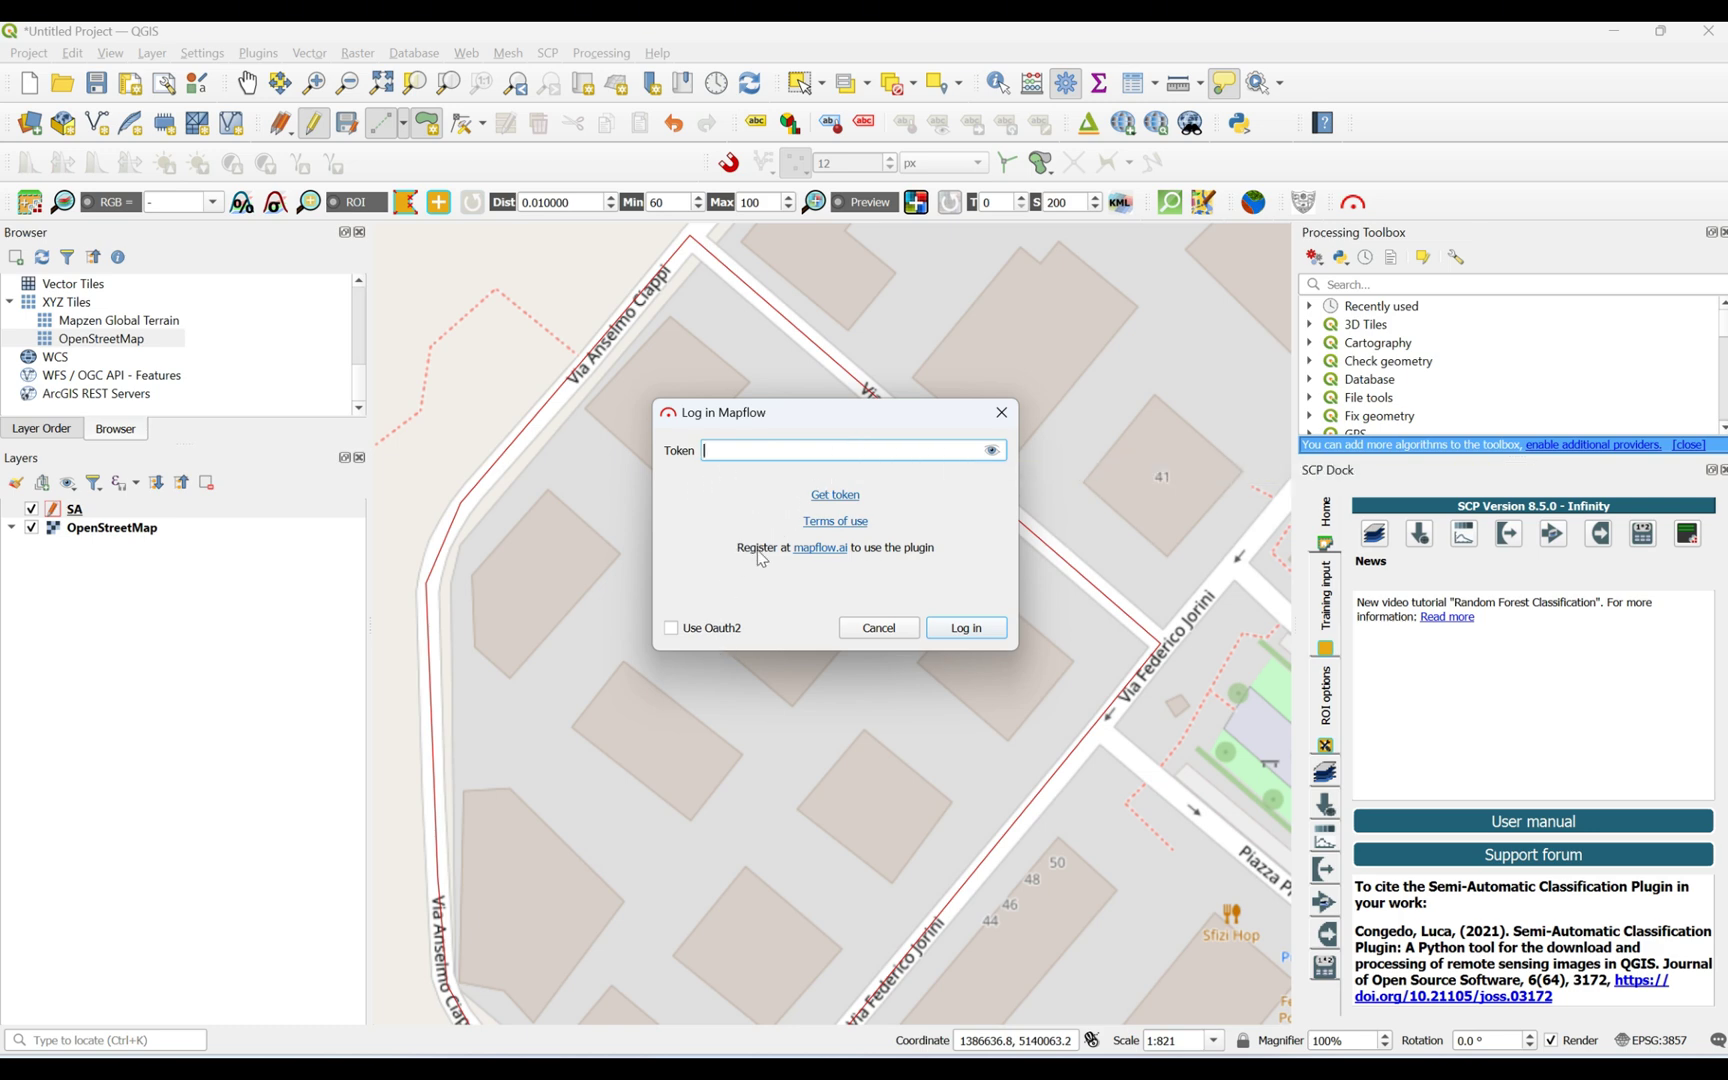
{"action": "left_click", "coordinate": [815, 556]}
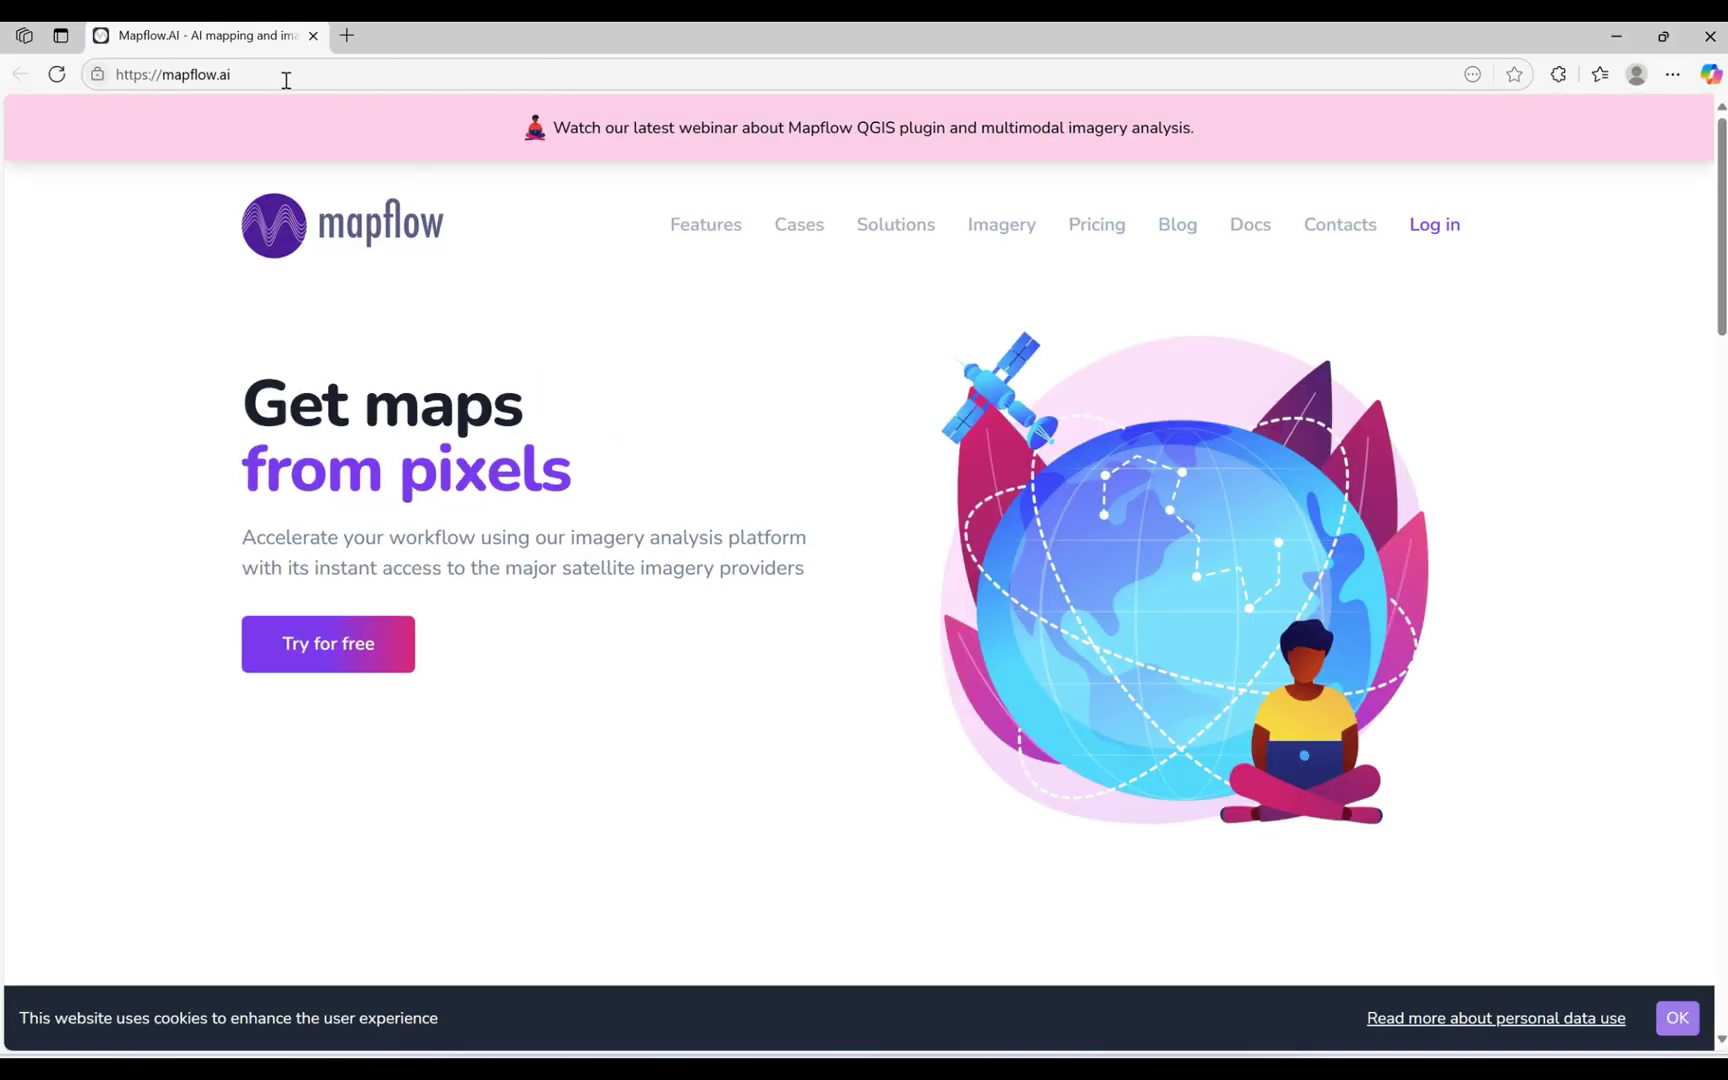
{"action": "left_click_drag", "start_coordinate": [286, 80], "coordinate": [80, 76]}
{"action": "key", "text": "ctrl+c"}
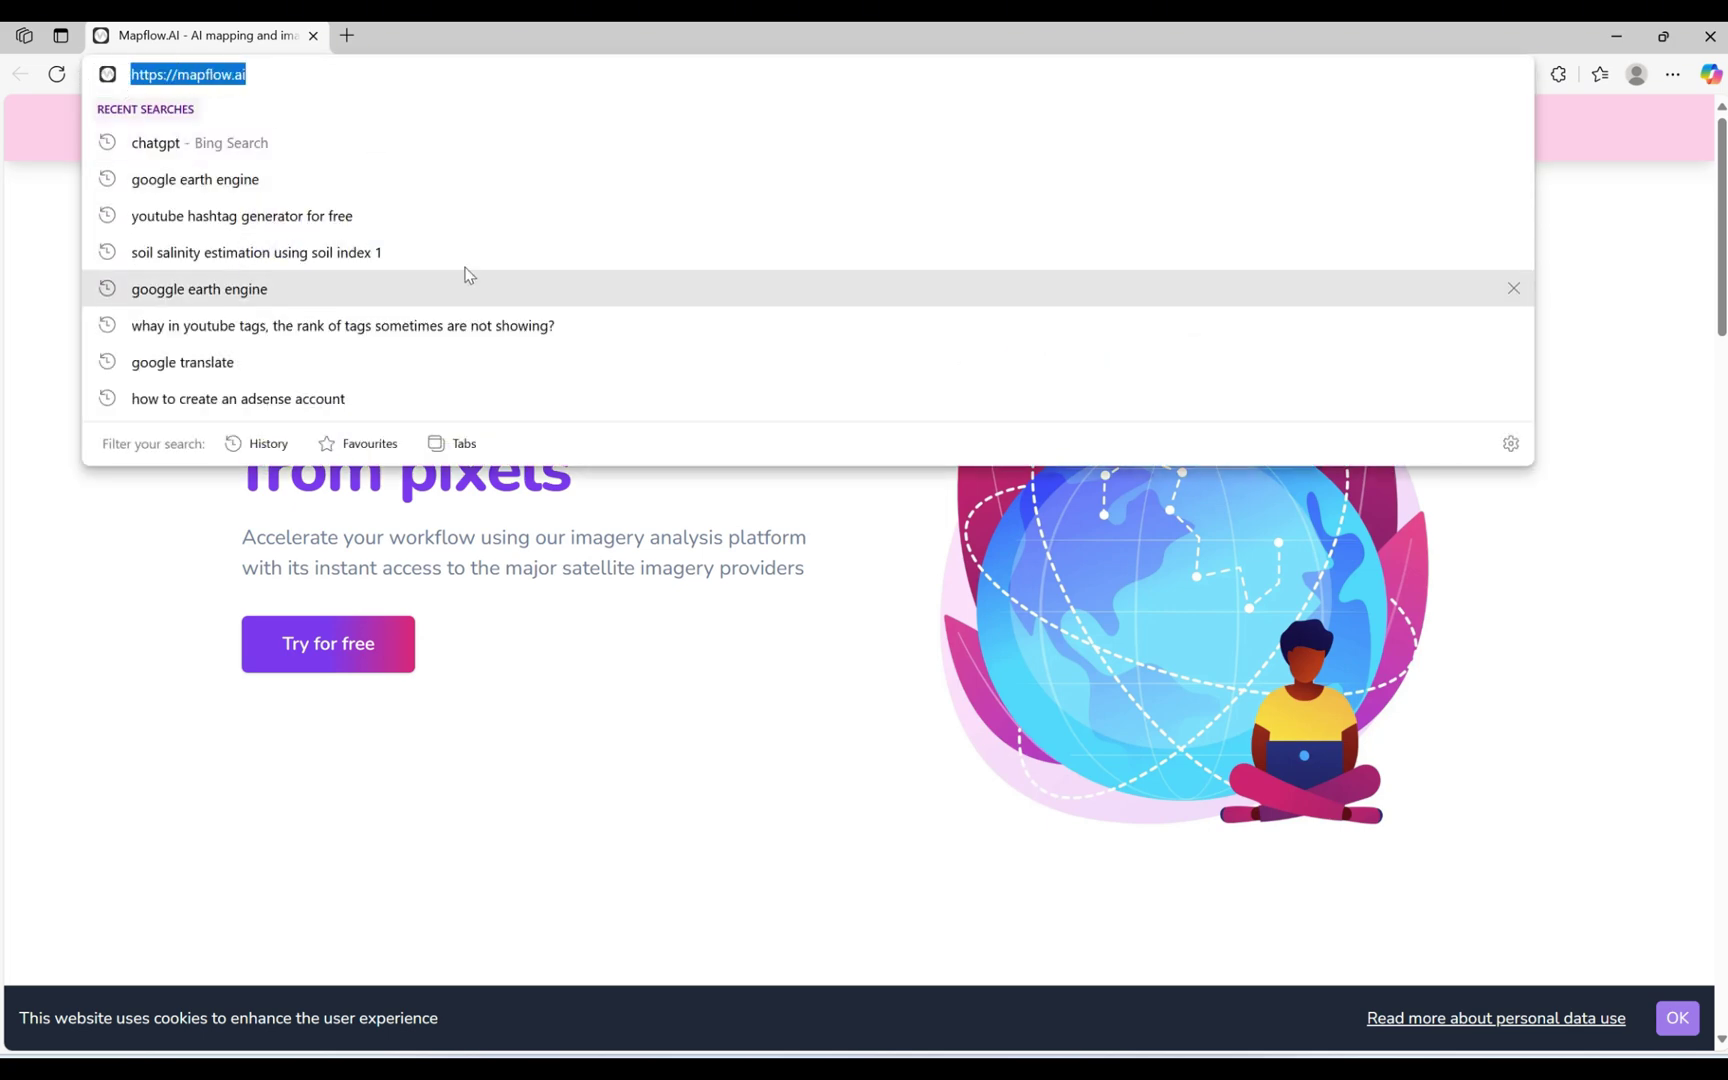
{"action": "key", "text": "alt+Tab"}
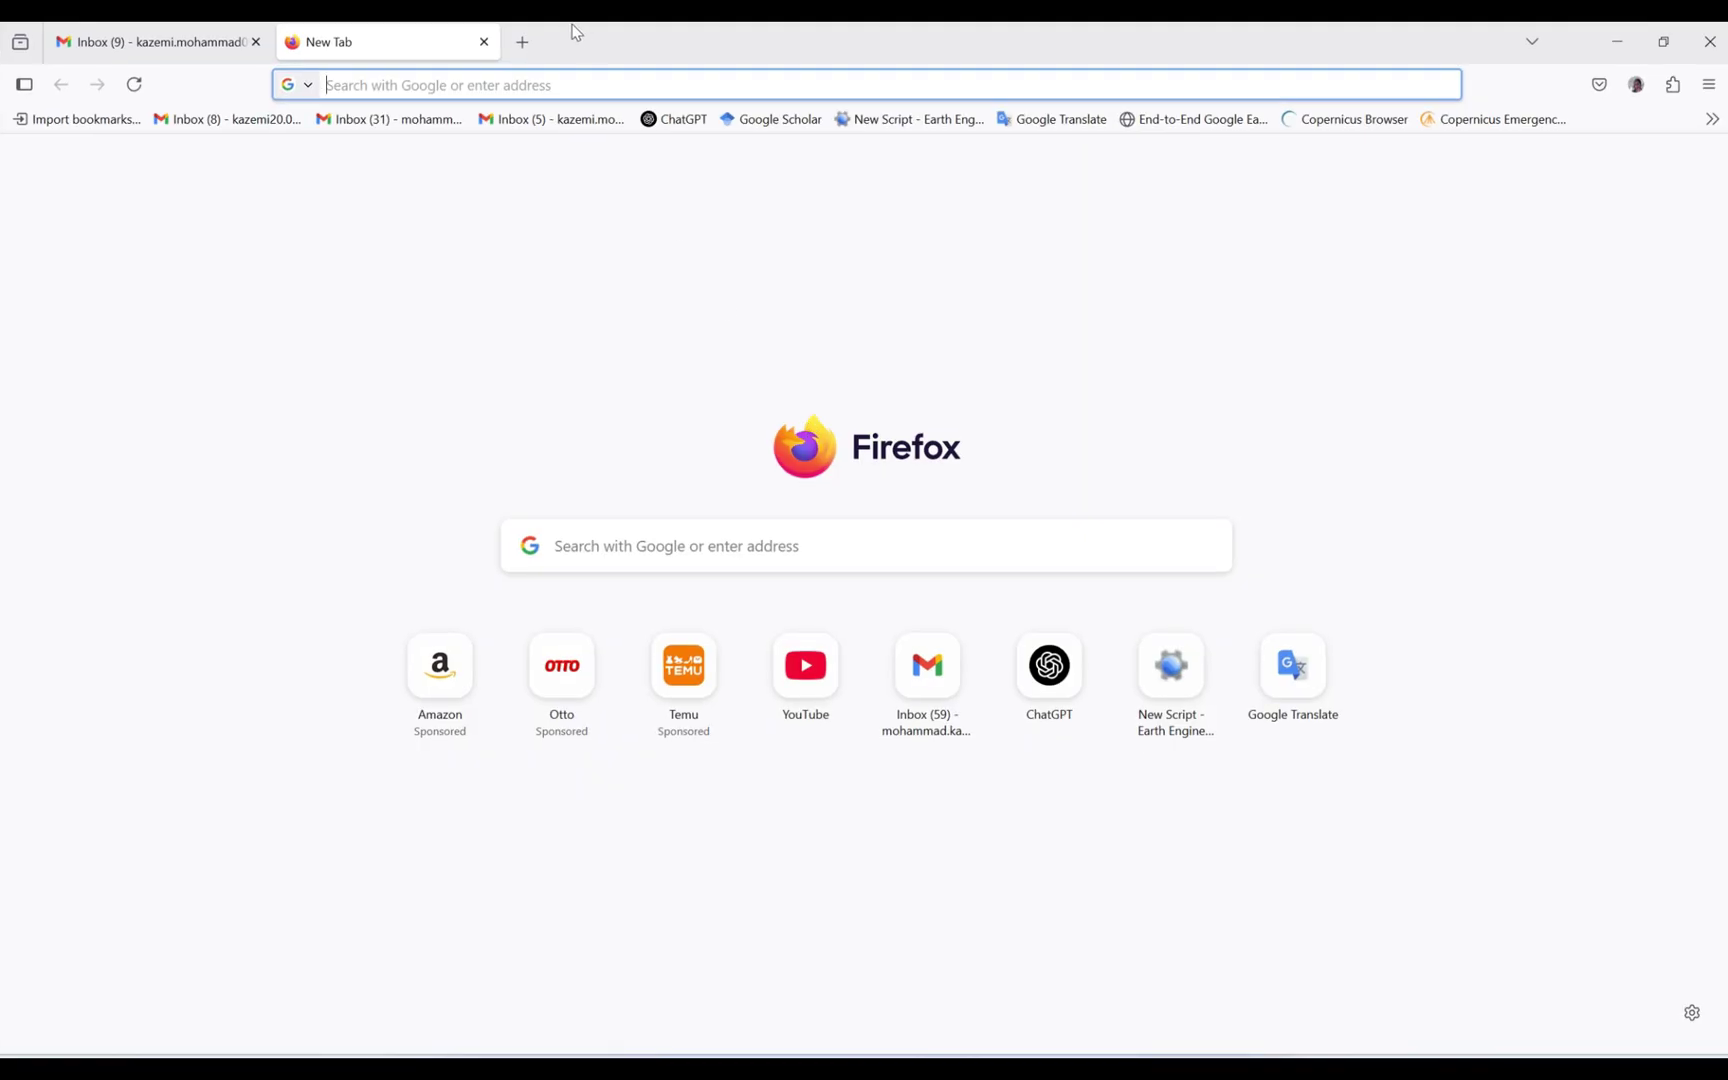
{"action": "key", "text": "ctrl+v"}
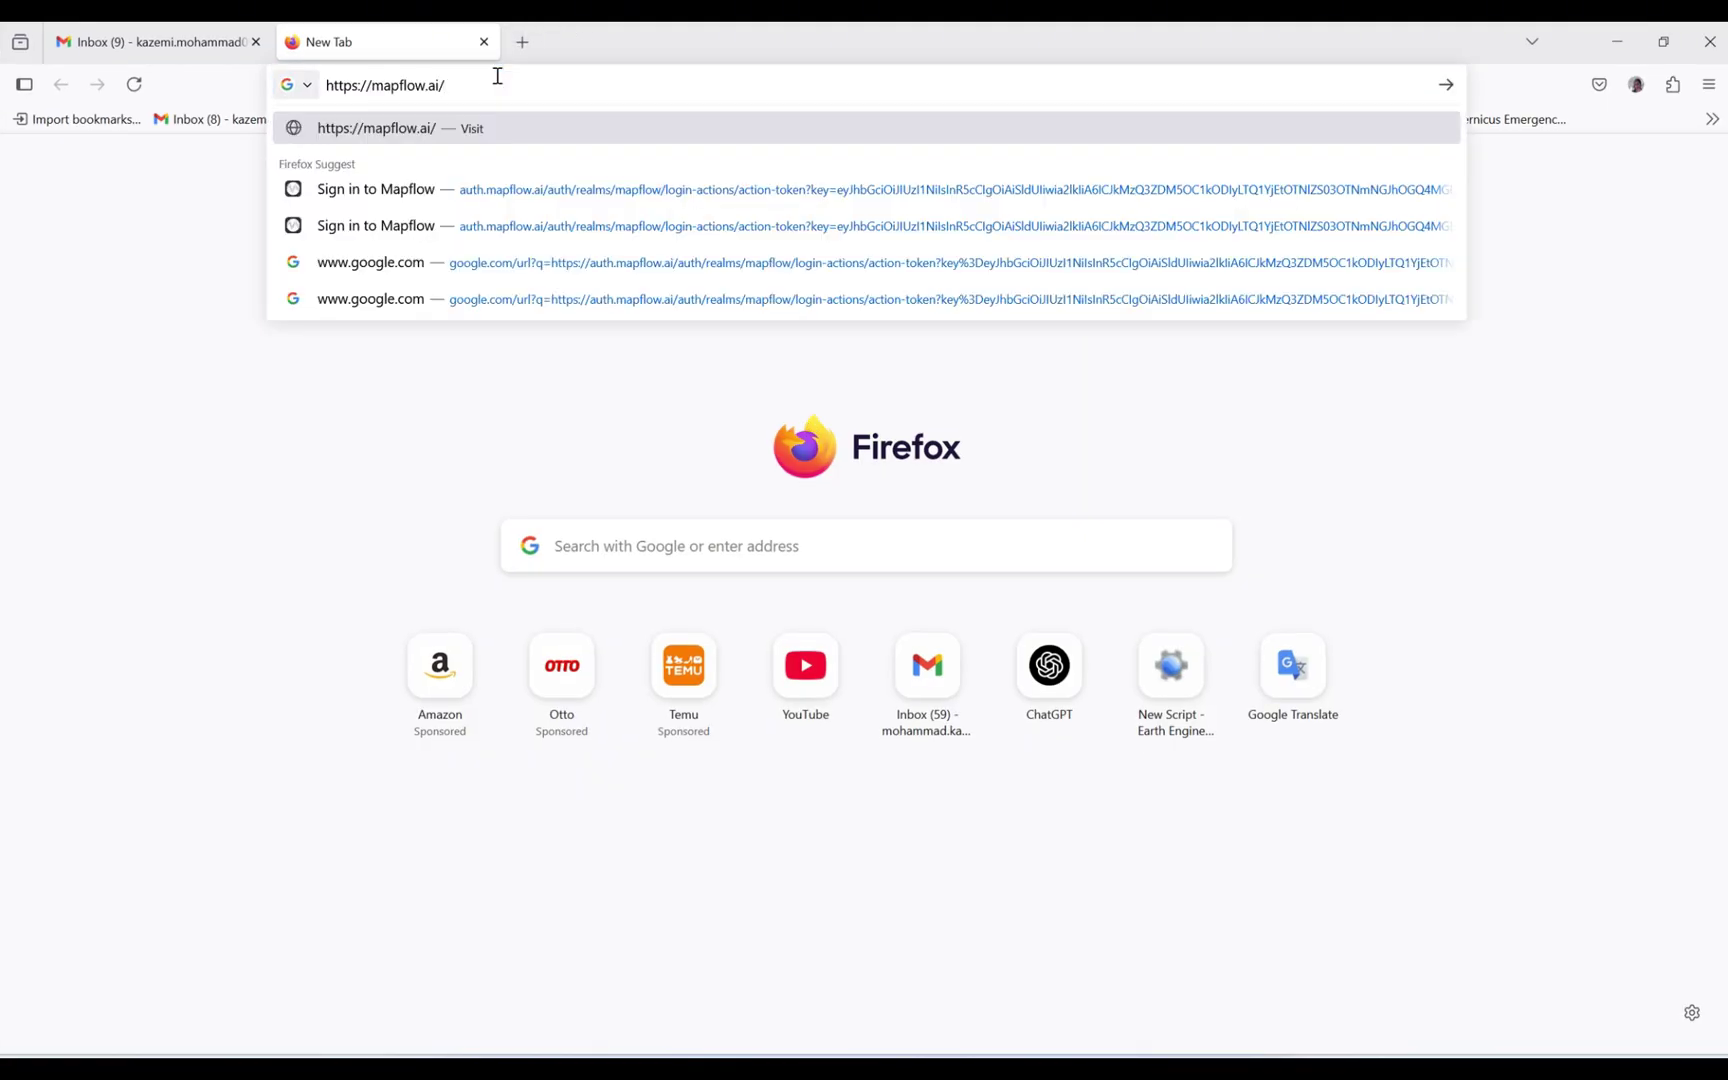
{"action": "key", "text": "Return"}
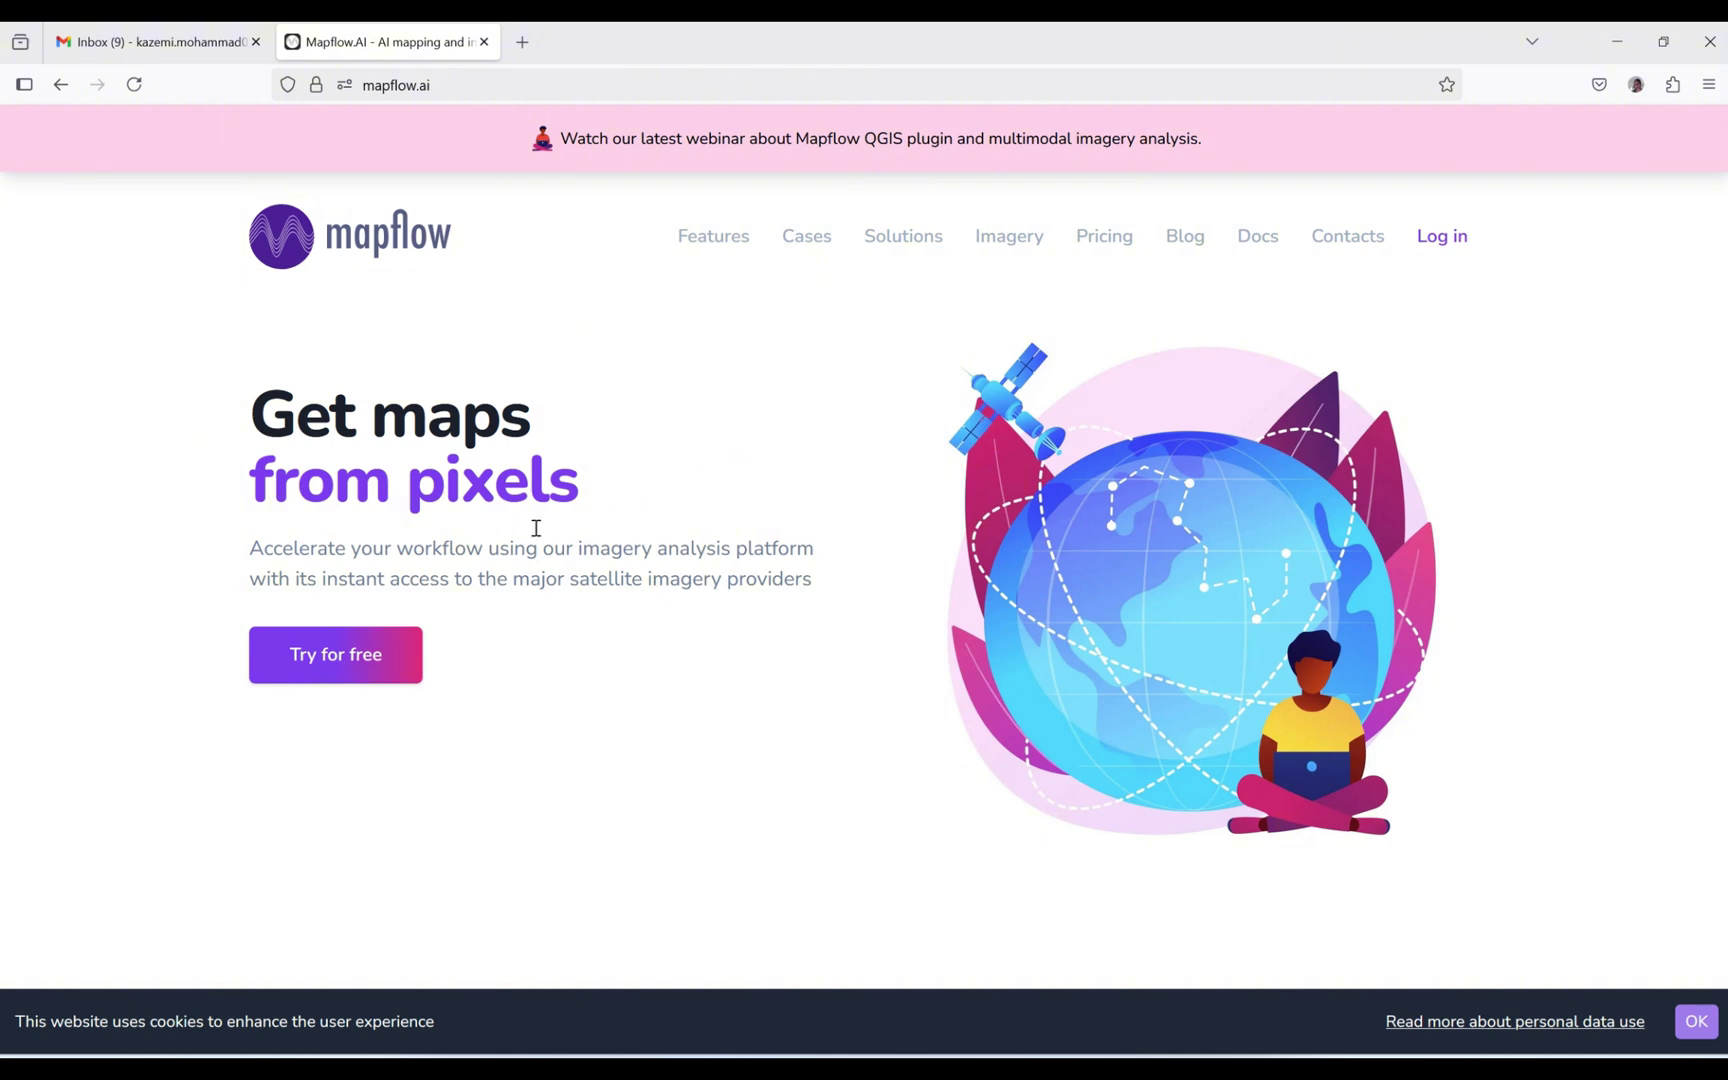
Step: Start the free Mapflow trial and sign in with the chosen Google account, approving access for mapflow.ai
{"action": "left_click", "coordinate": [362, 668]}
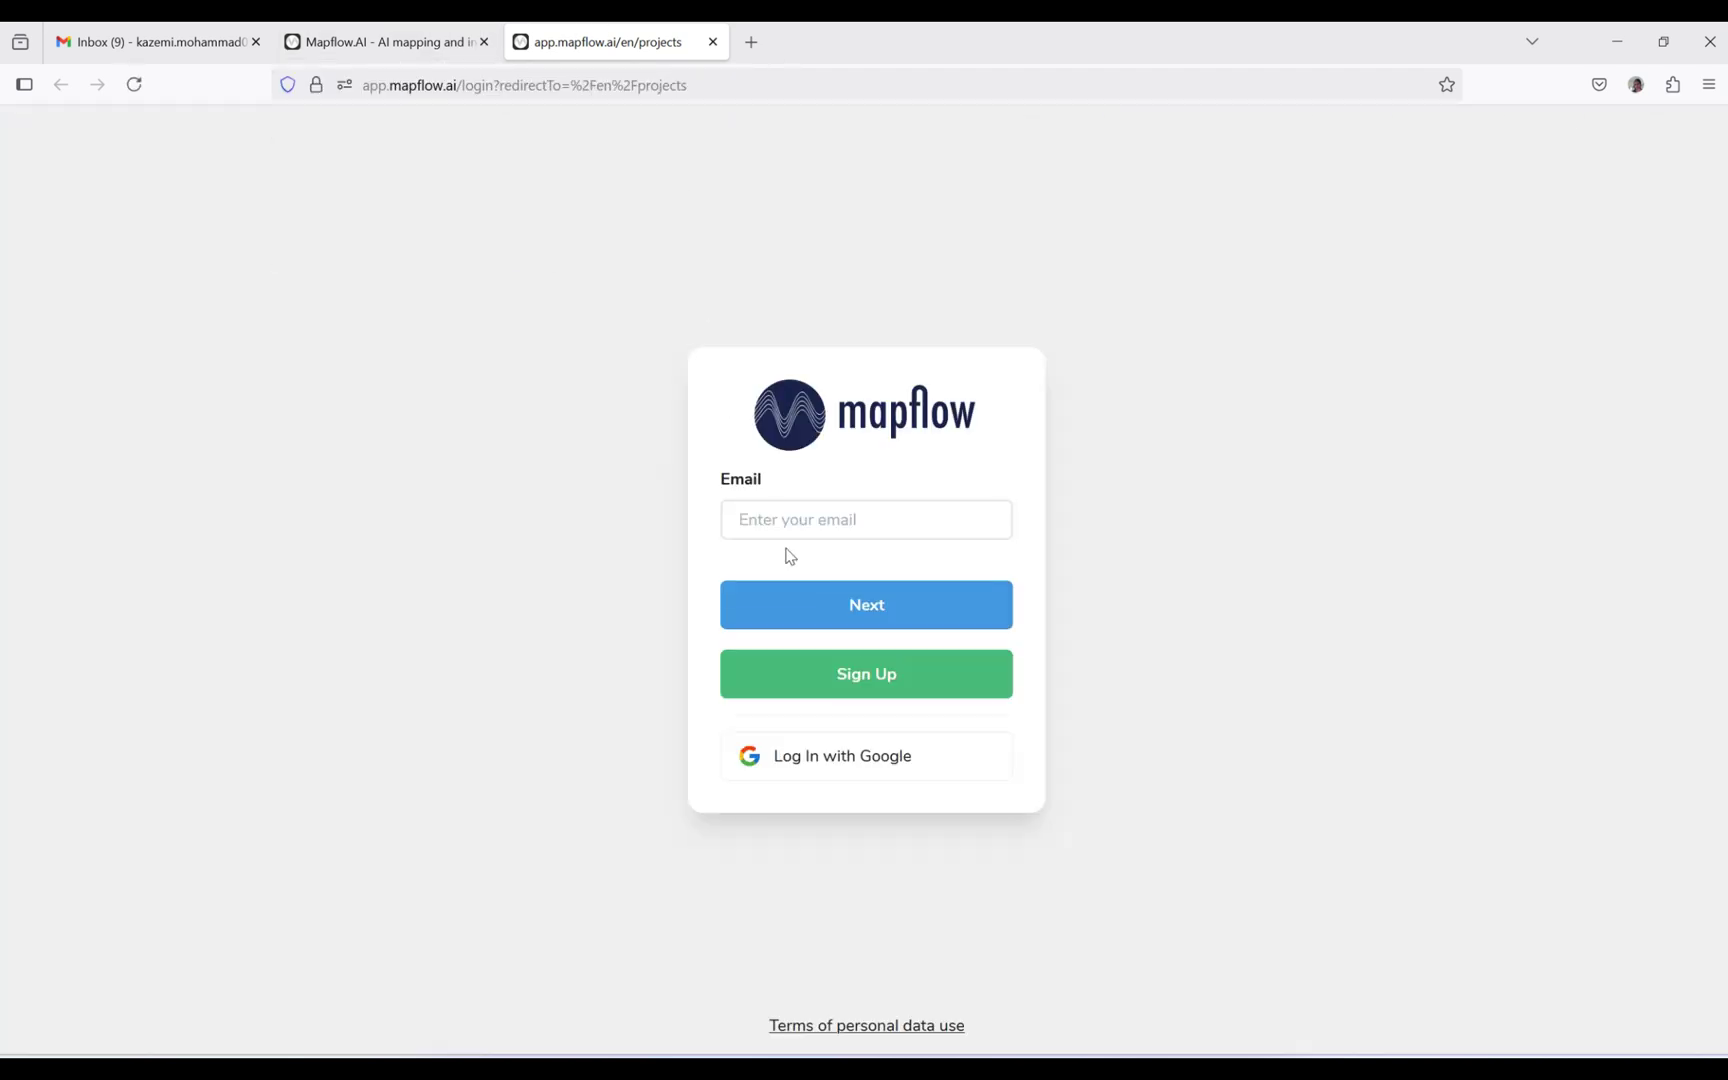
{"action": "left_click", "coordinate": [468, 42]}
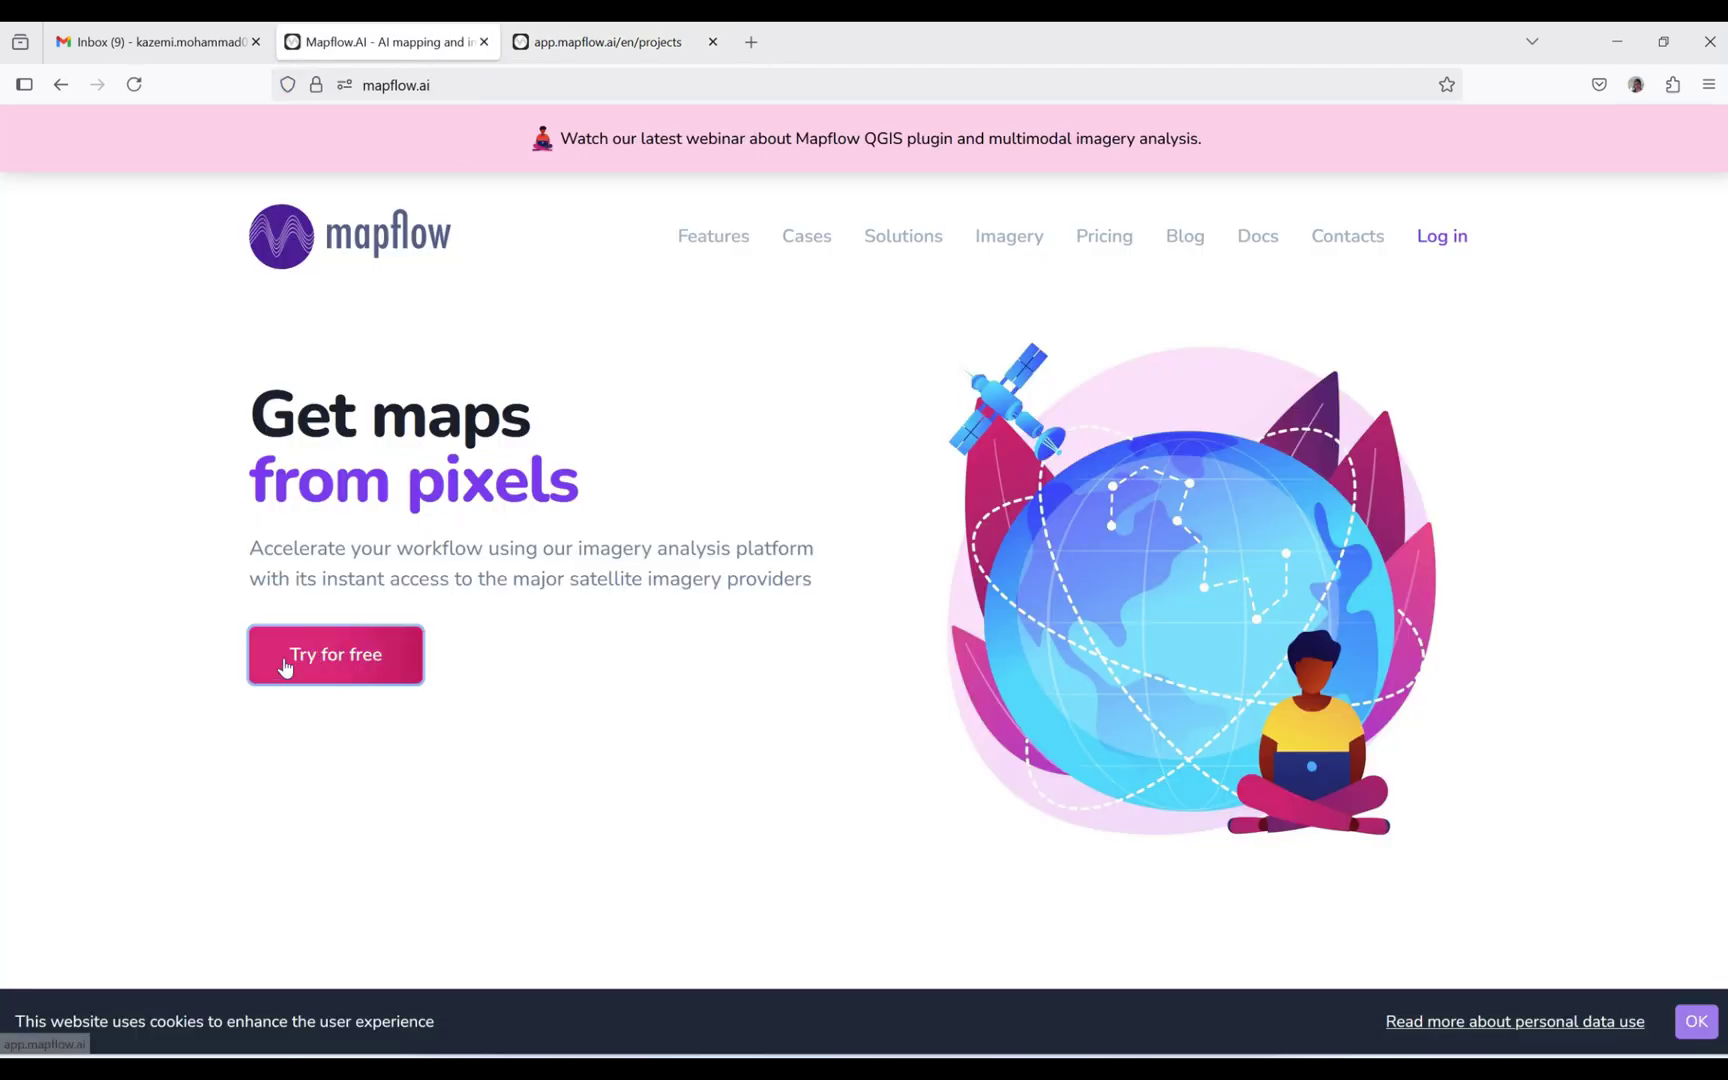
{"action": "left_click", "coordinate": [592, 42]}
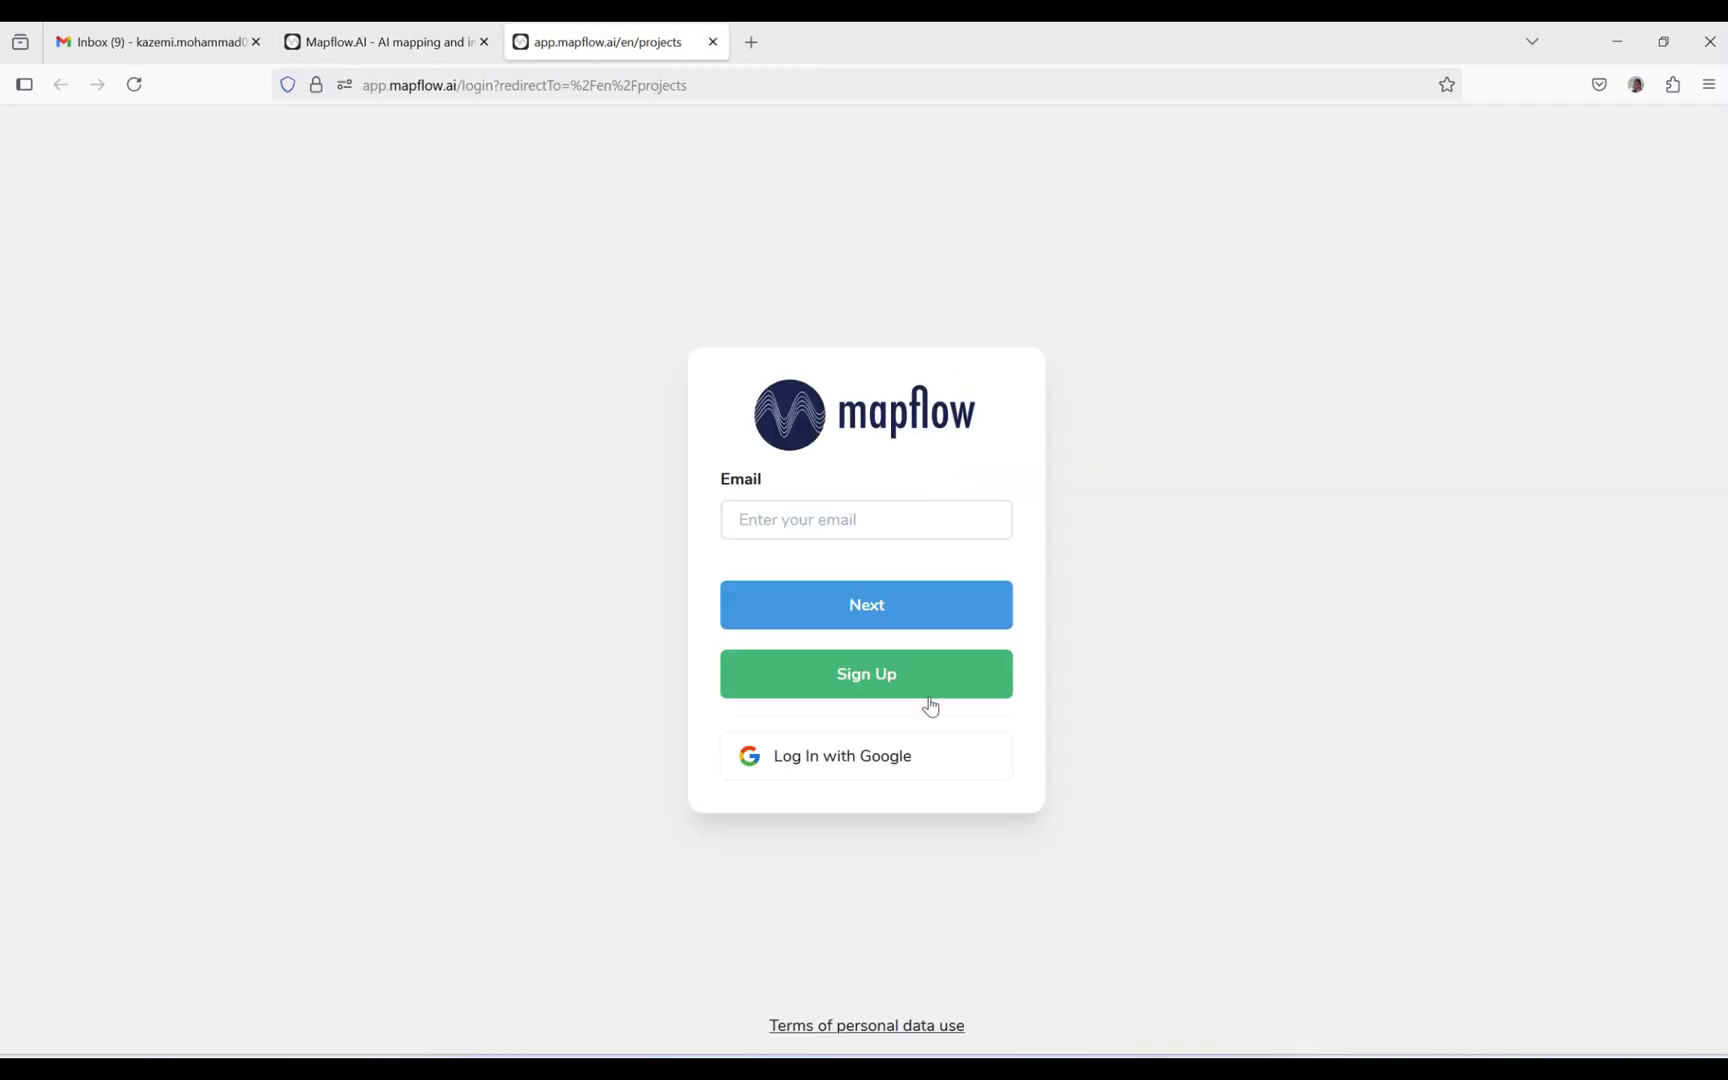
{"action": "left_click", "coordinate": [813, 535]}
{"action": "left_click", "coordinate": [815, 774]}
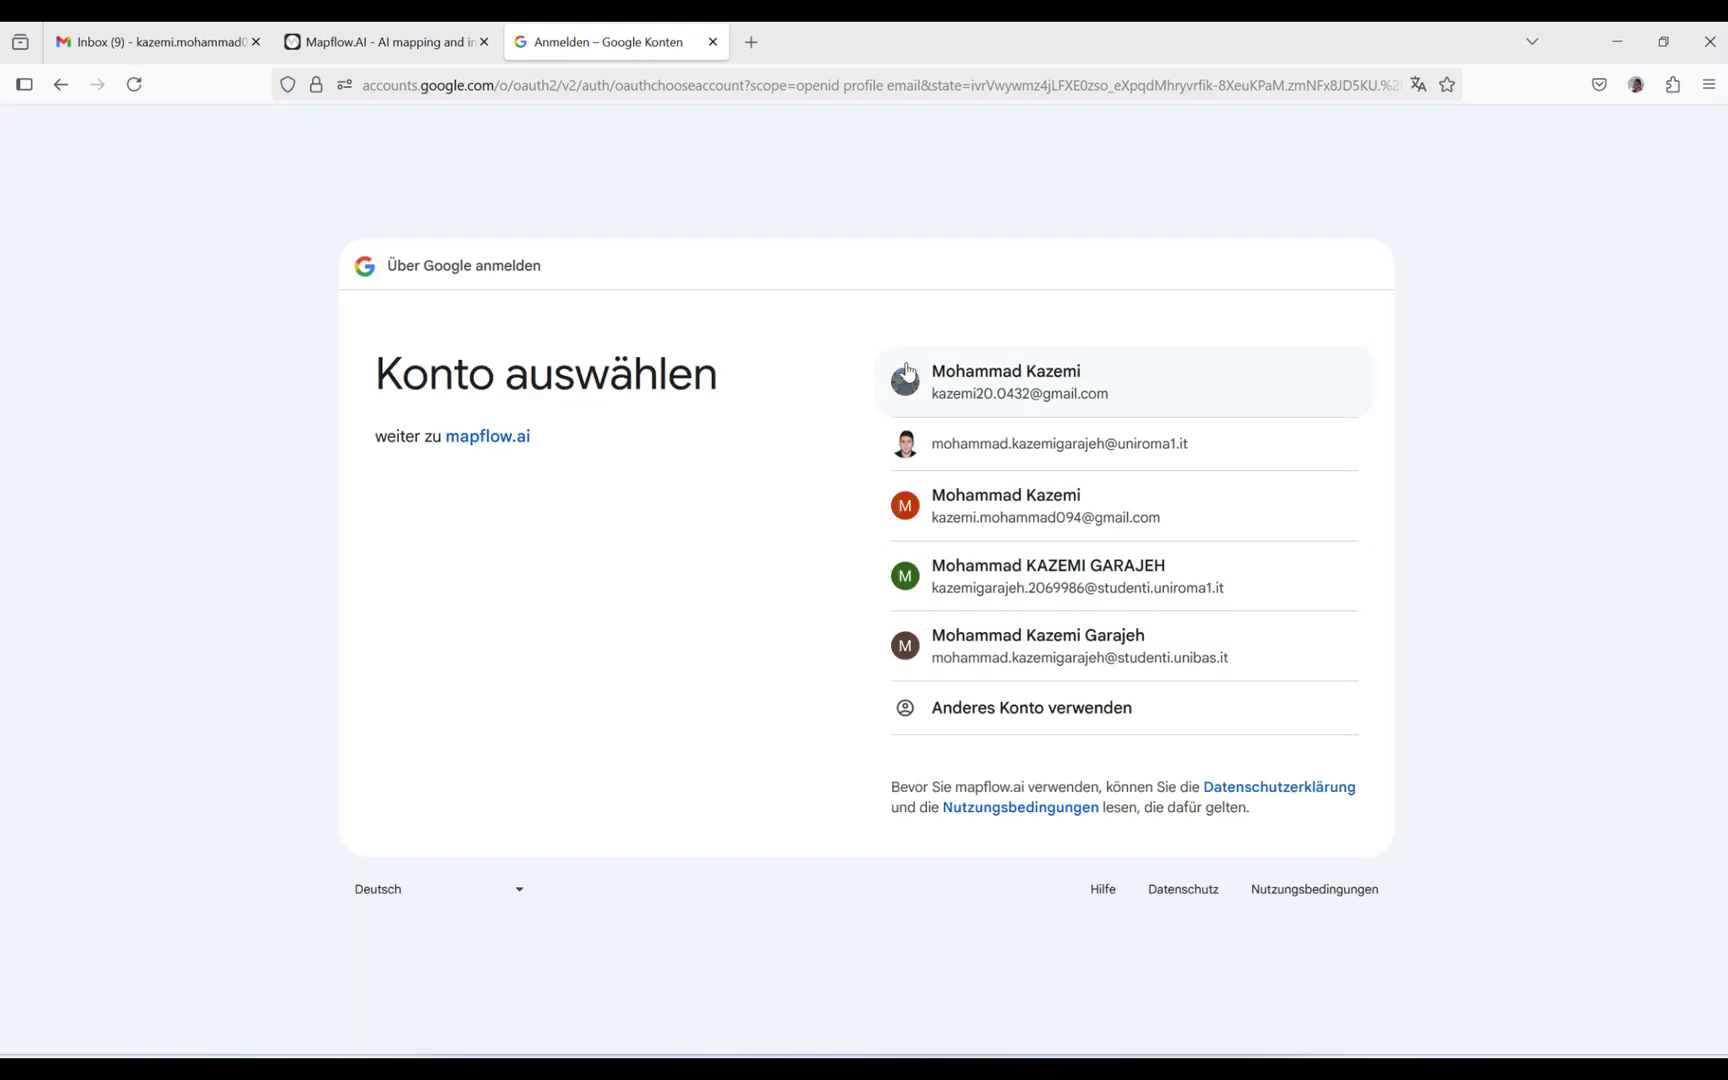
{"action": "left_click", "coordinate": [1015, 522]}
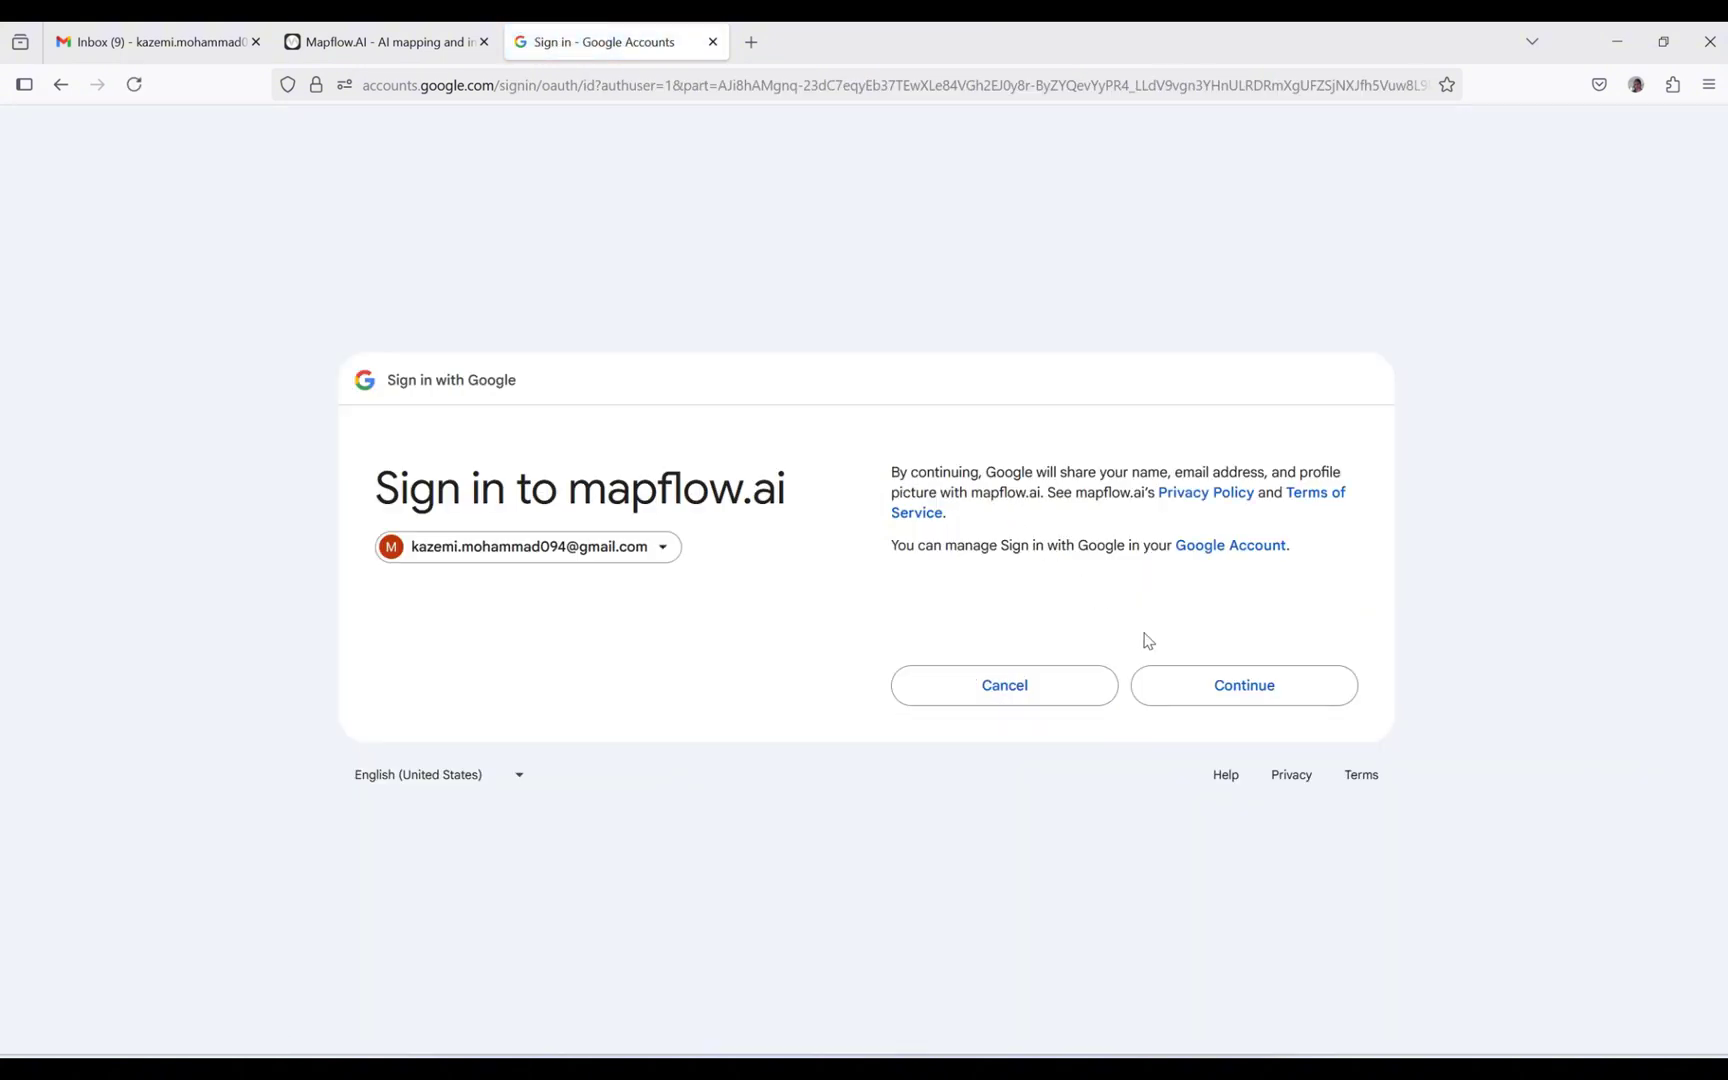
{"action": "left_click", "coordinate": [1224, 686]}
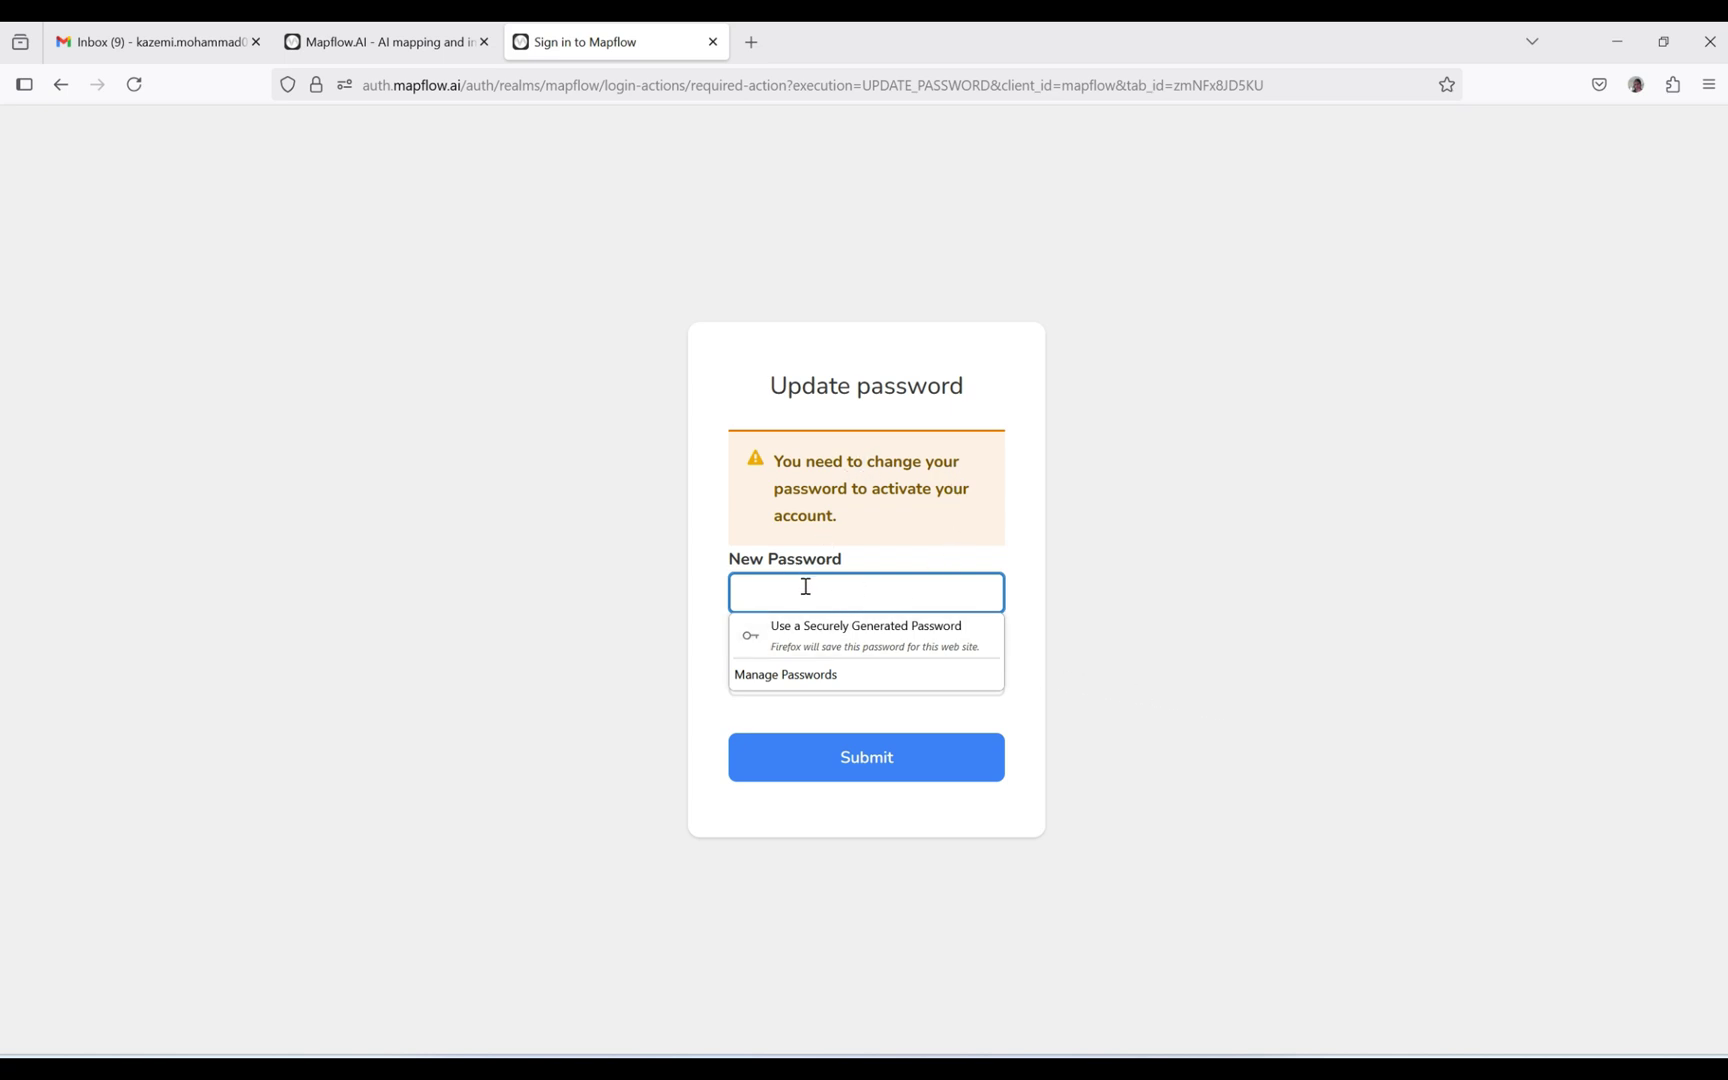
Step: Enter and confirm a new Mapflow account password, submit it and save the login in the browser
{"action": "type", "text": "•"}
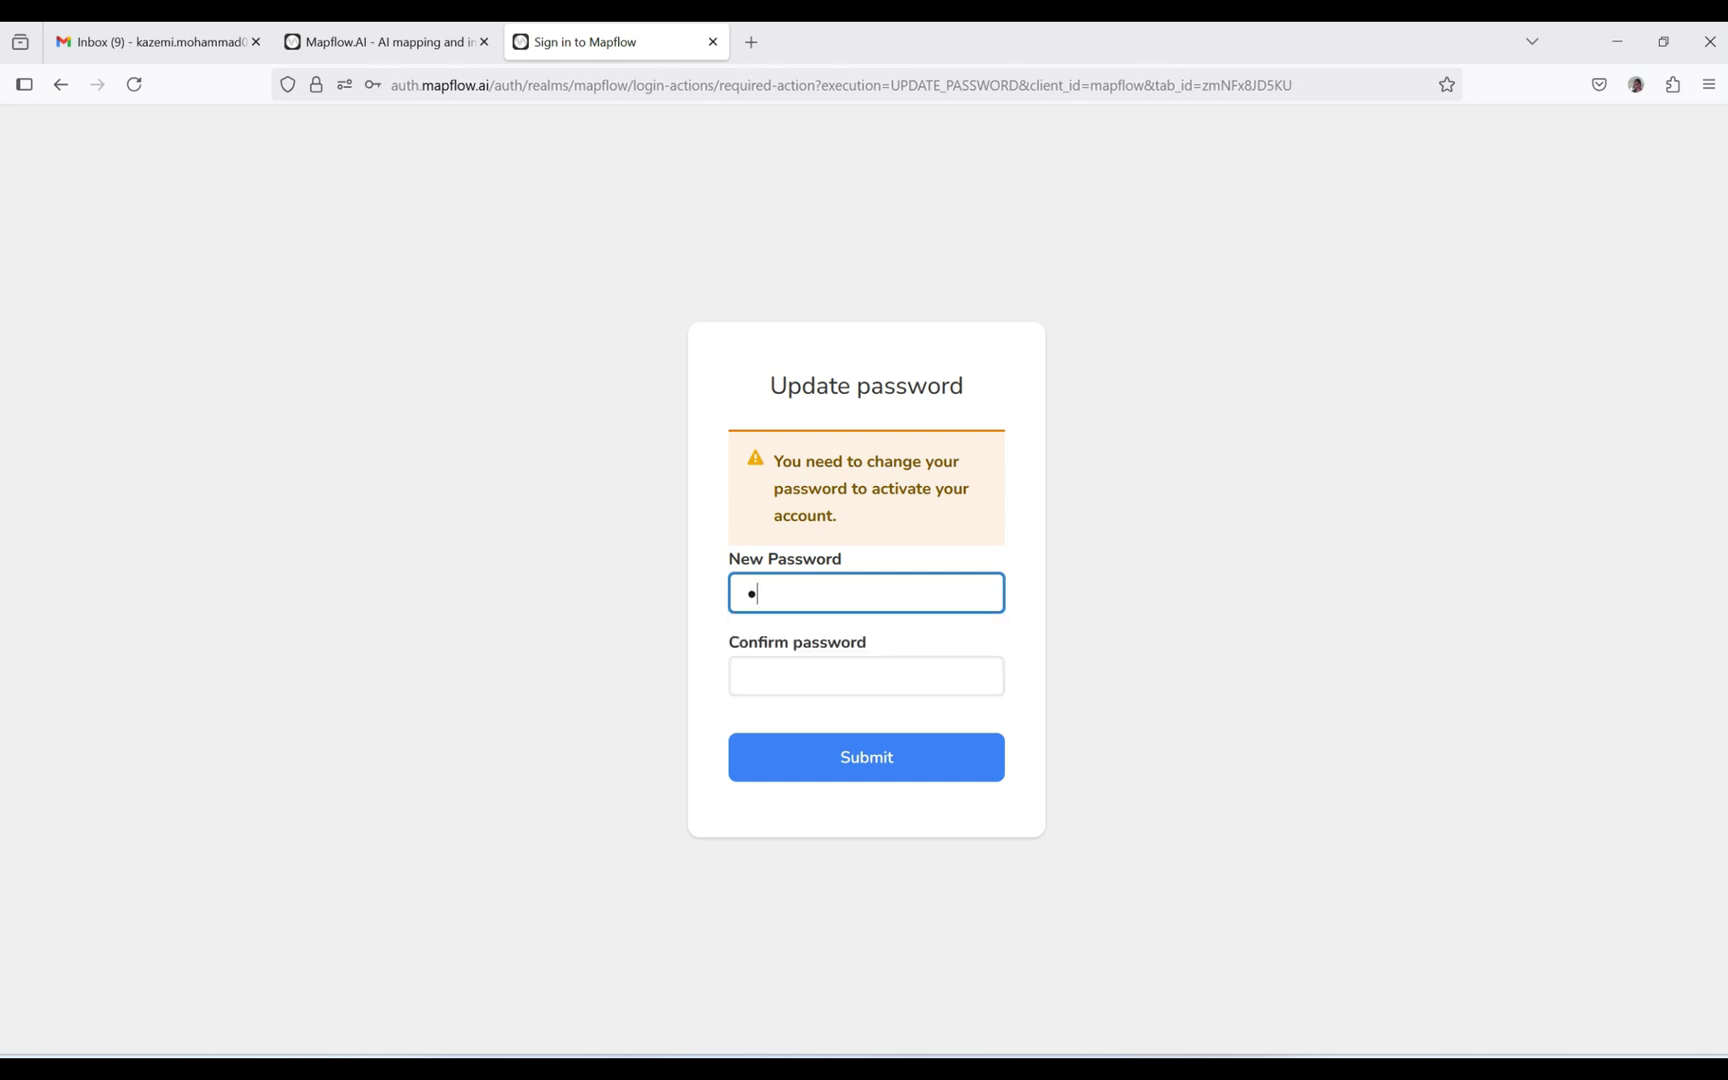
{"action": "type", "text": "••••••••"}
{"action": "left_click", "coordinate": [780, 668]}
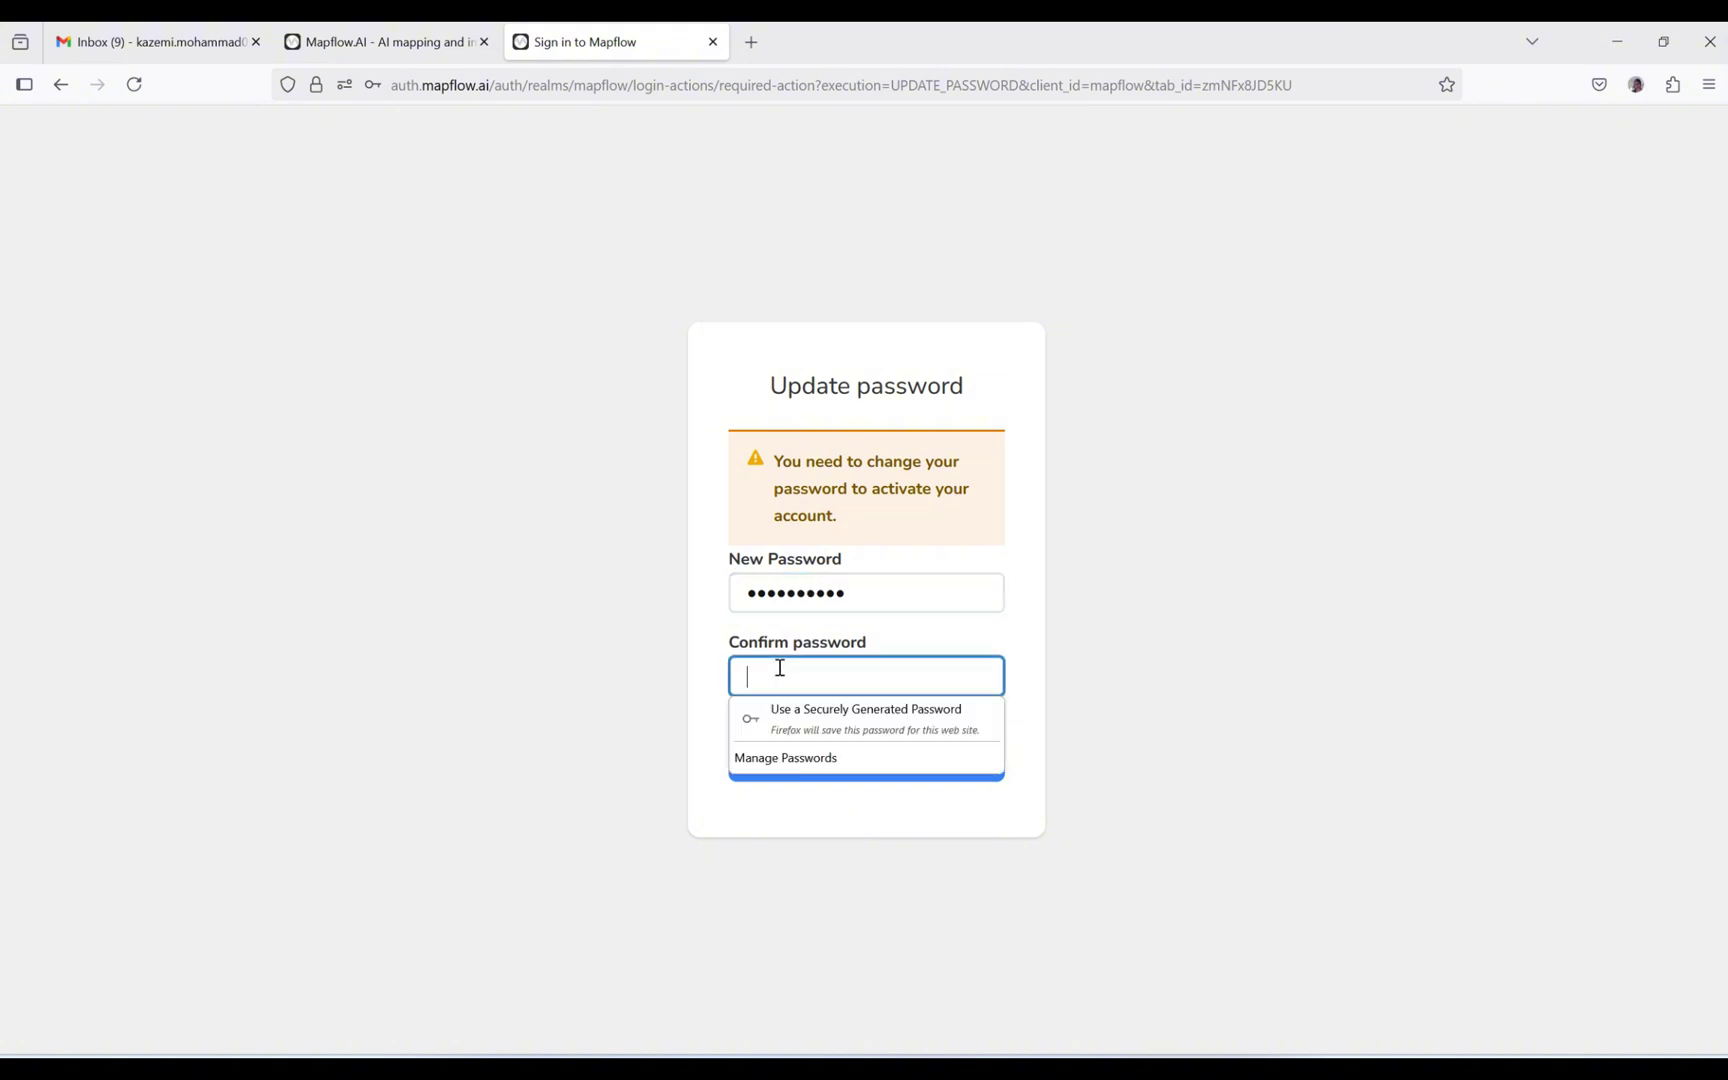
{"action": "type", "text": "*********"}
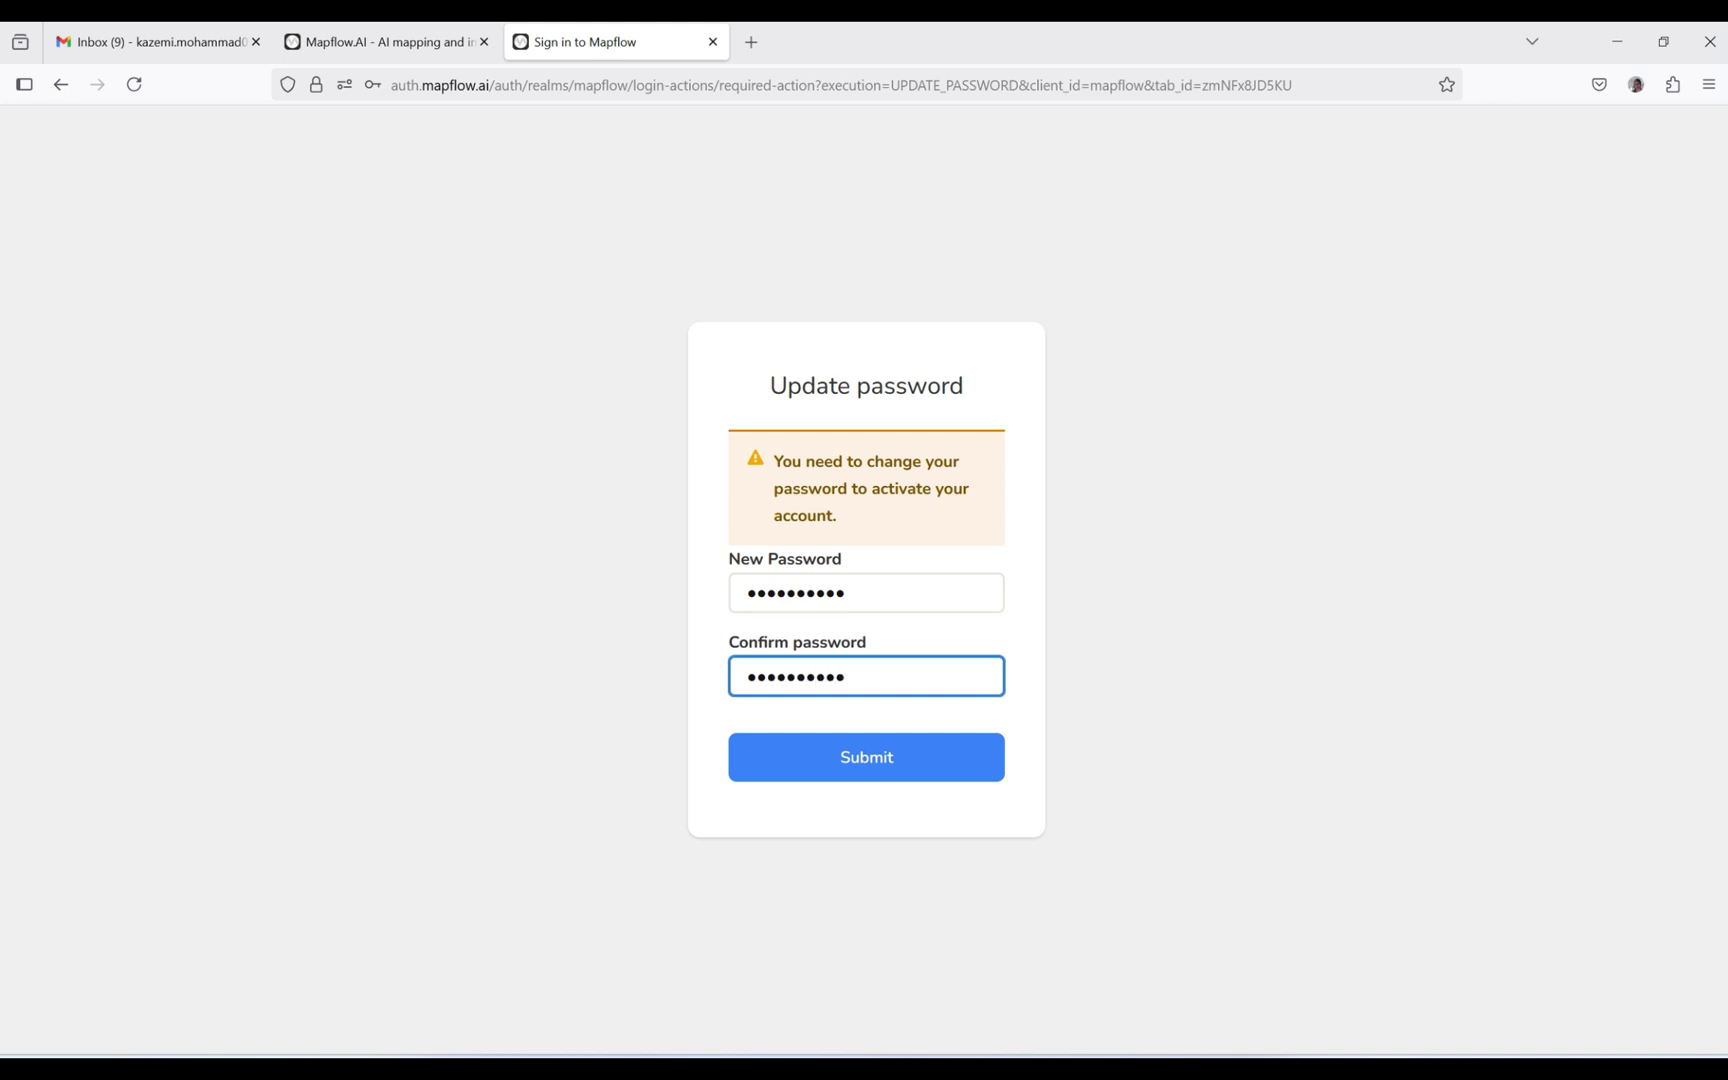
{"action": "left_click", "coordinate": [1009, 648]}
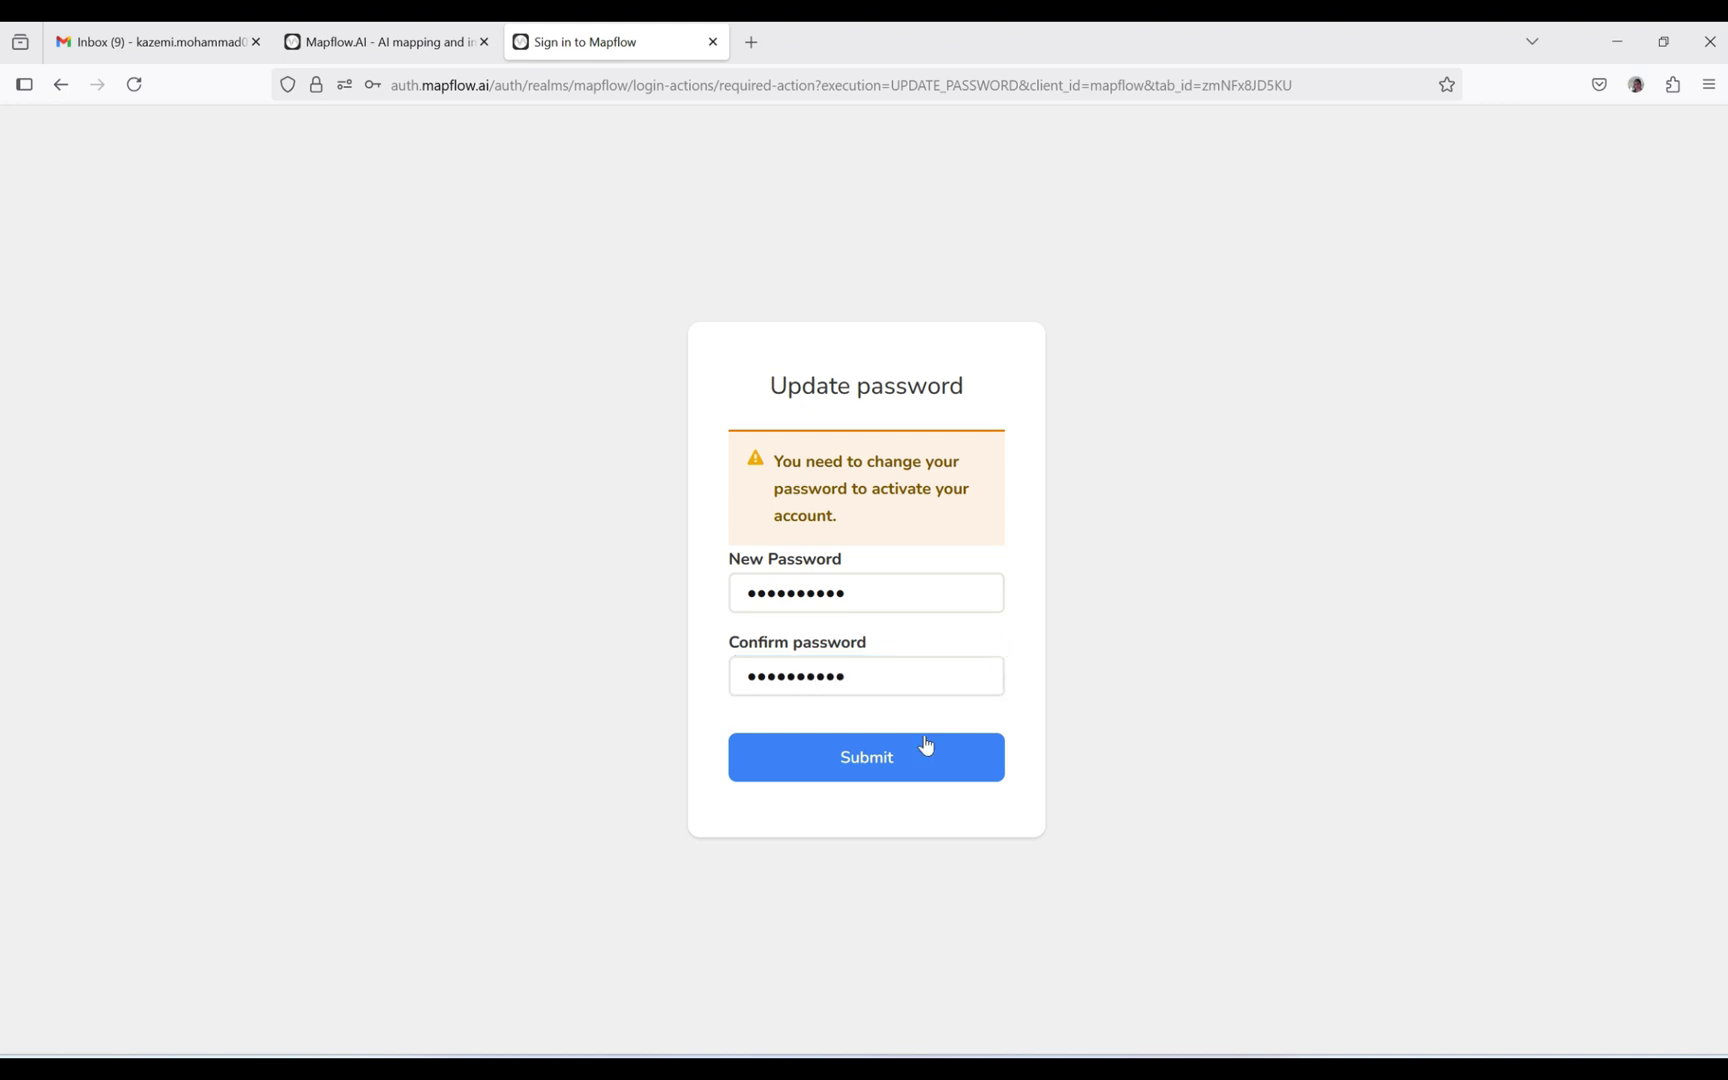
{"action": "left_click", "coordinate": [906, 773]}
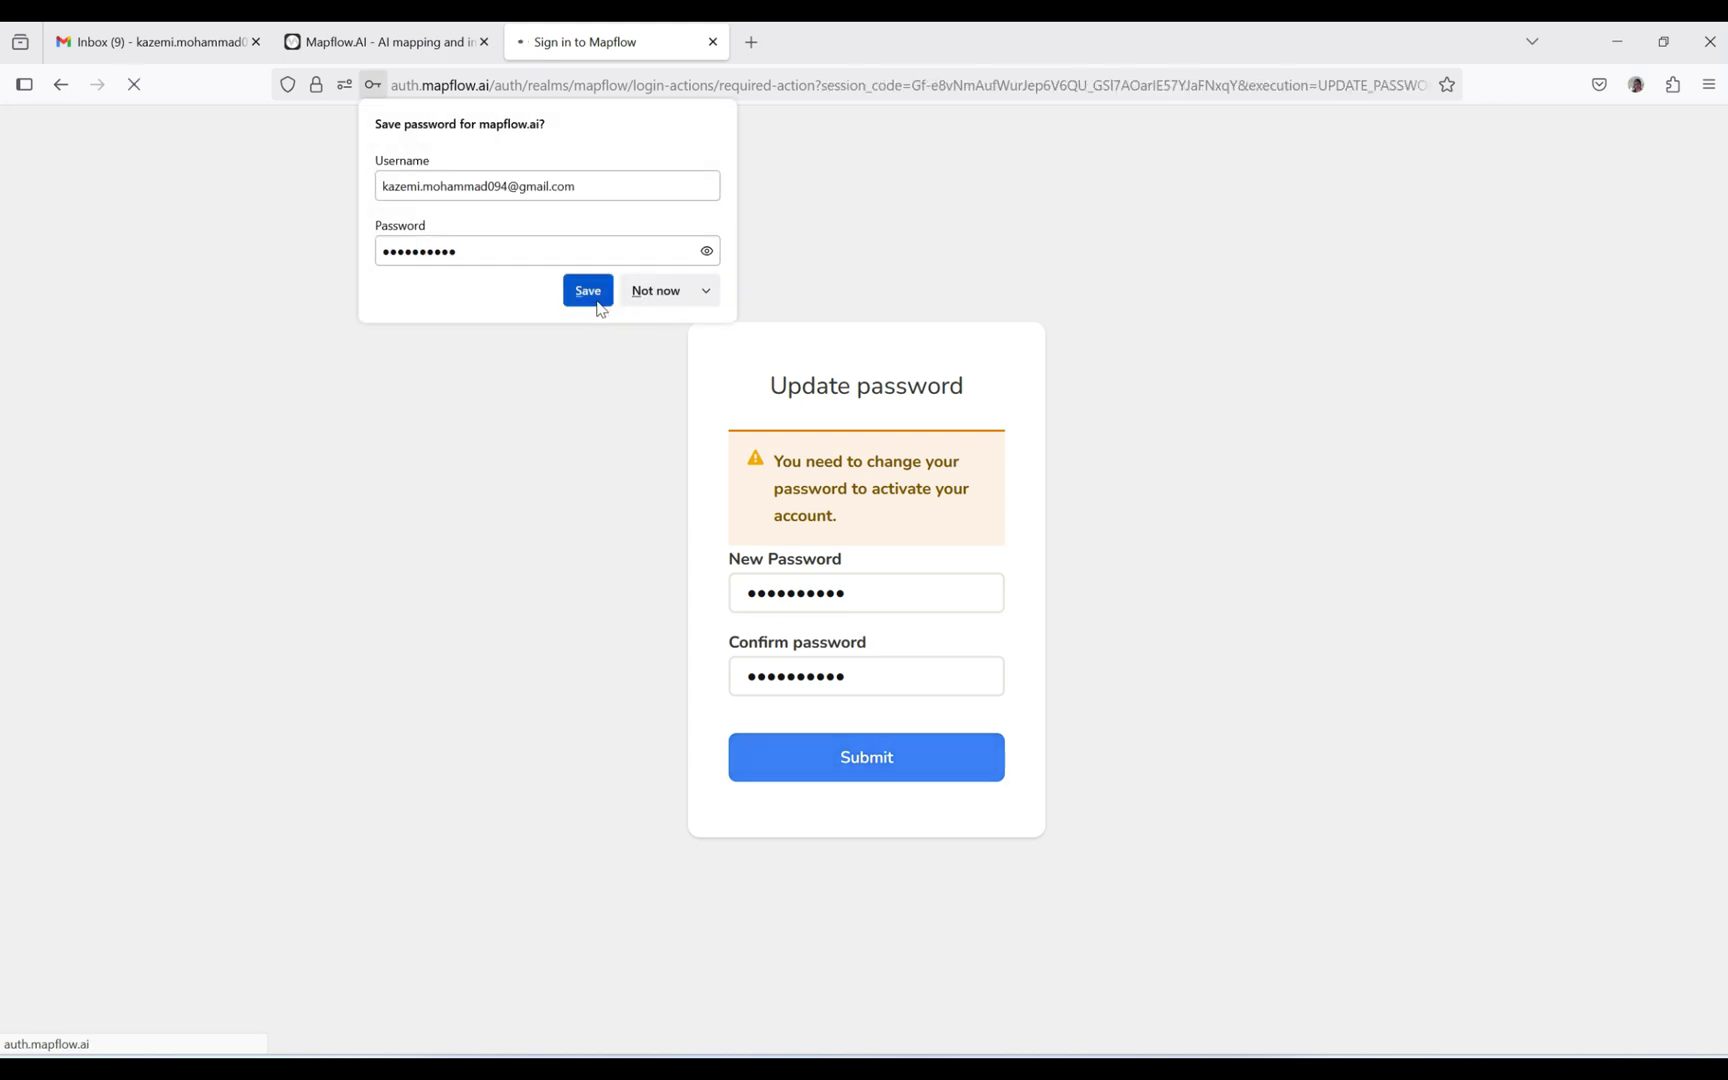
{"action": "left_click", "coordinate": [590, 292]}
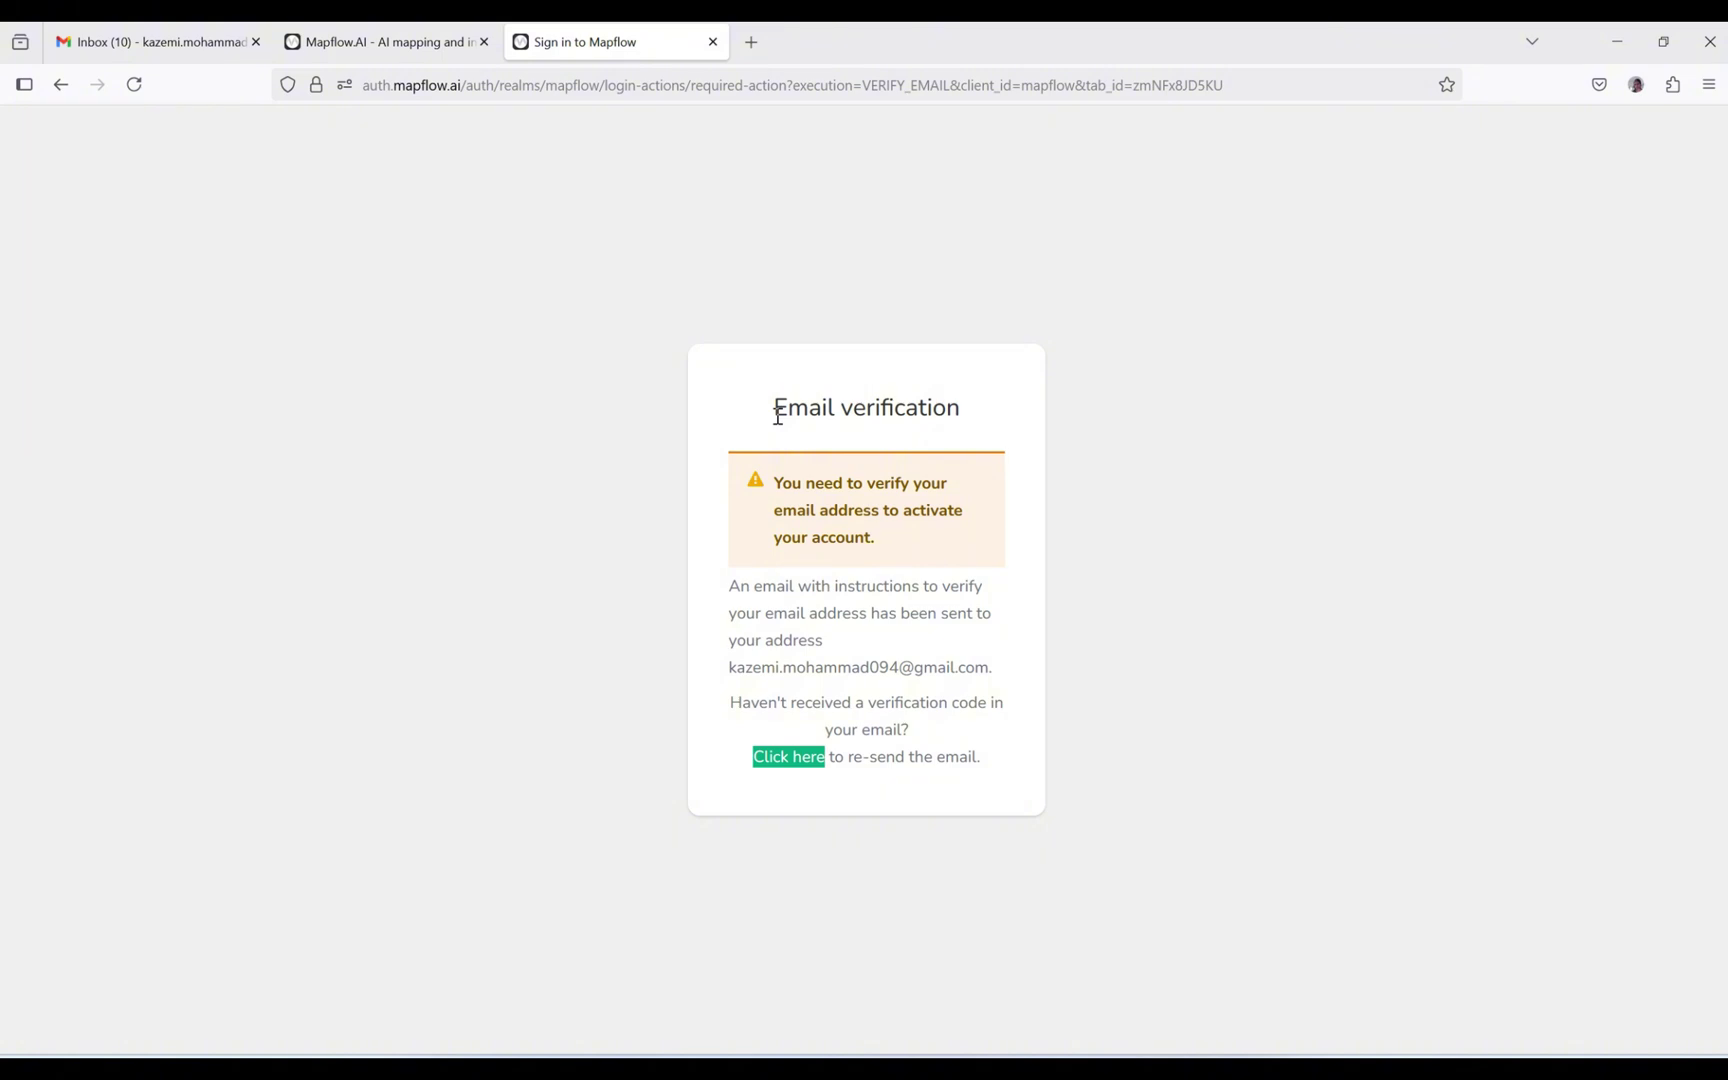
Step: Open the Verify email message from Mapflow in Gmail and follow its e-mail address verification link
{"action": "left_click", "coordinate": [179, 41]}
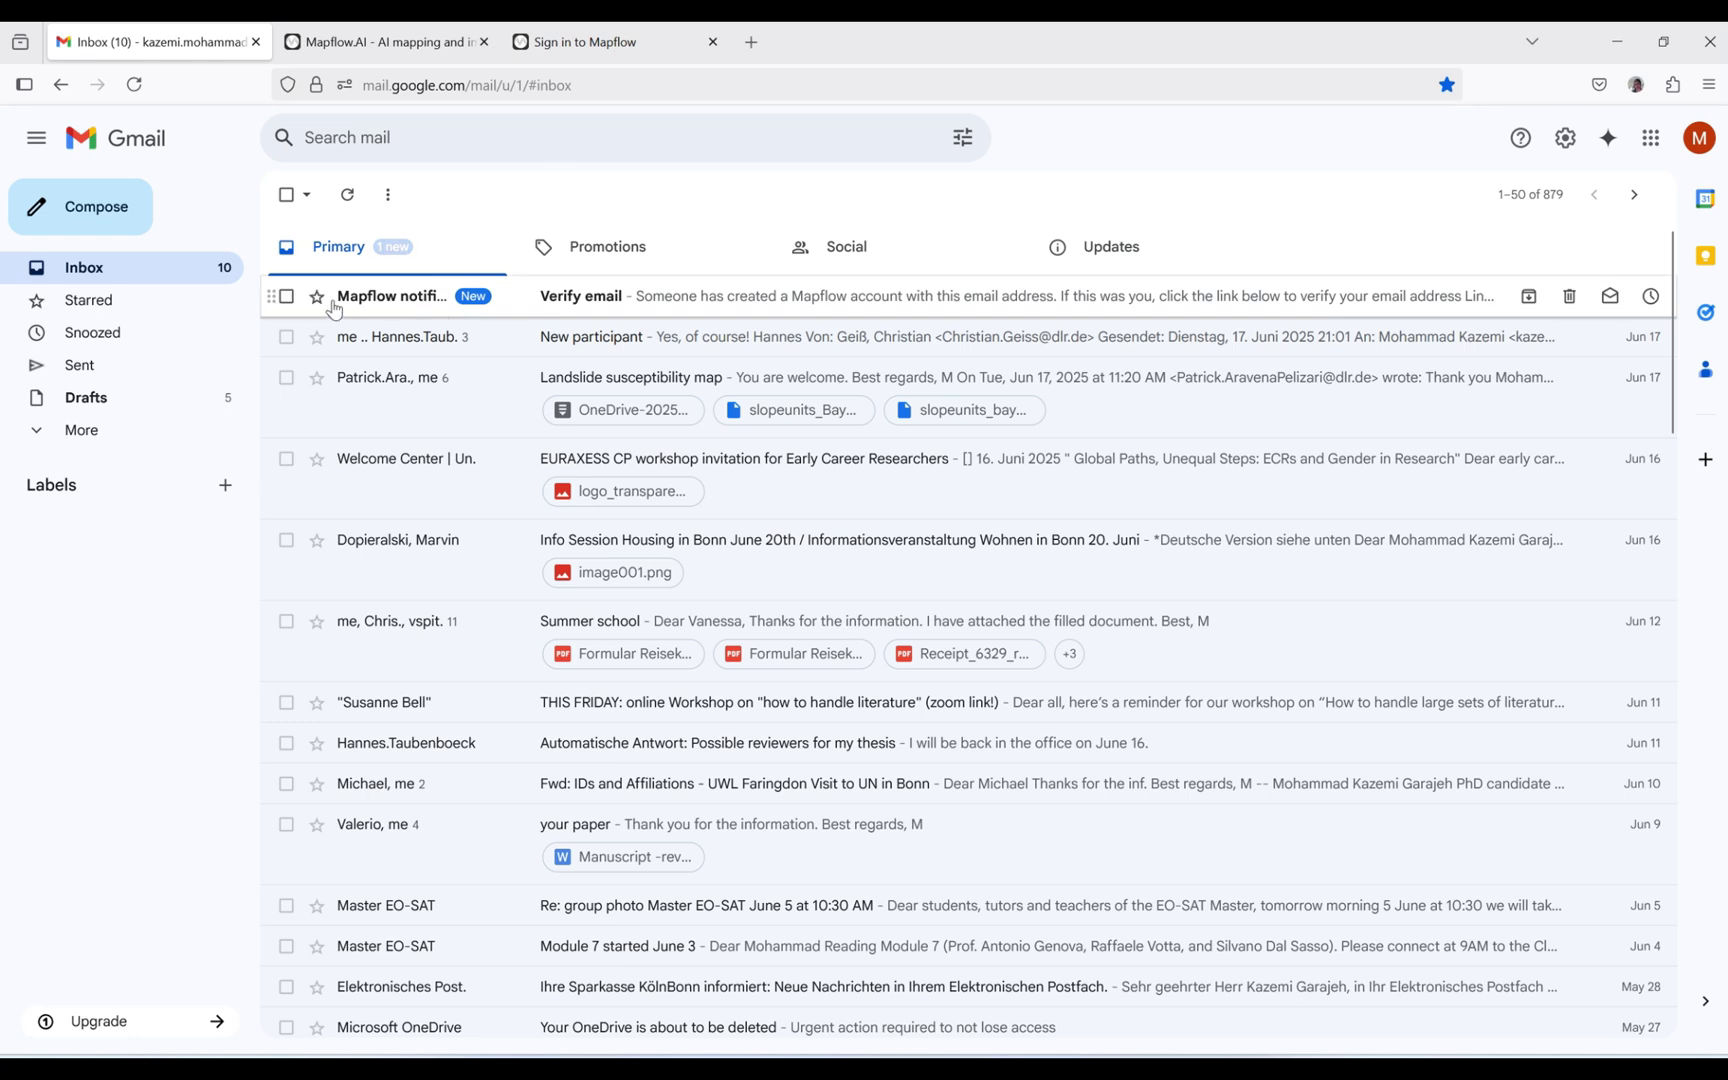
{"action": "left_click", "coordinate": [643, 306]}
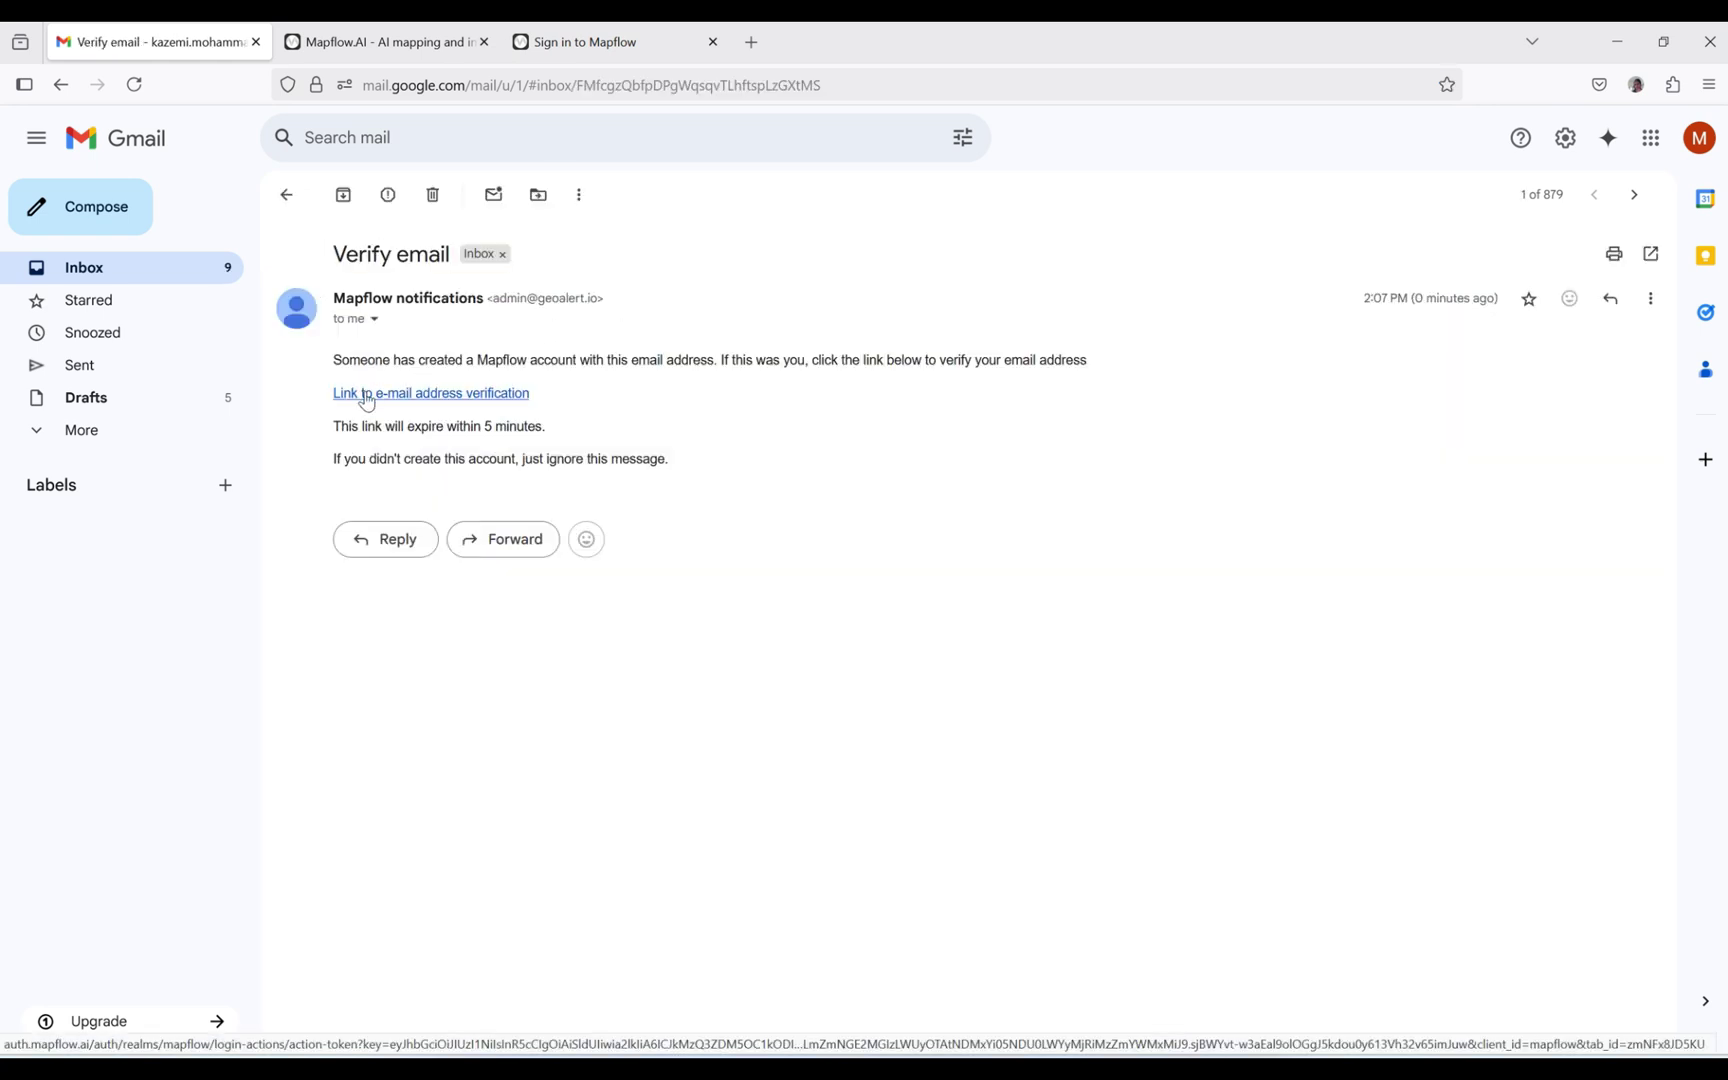
{"action": "left_click", "coordinate": [424, 394]}
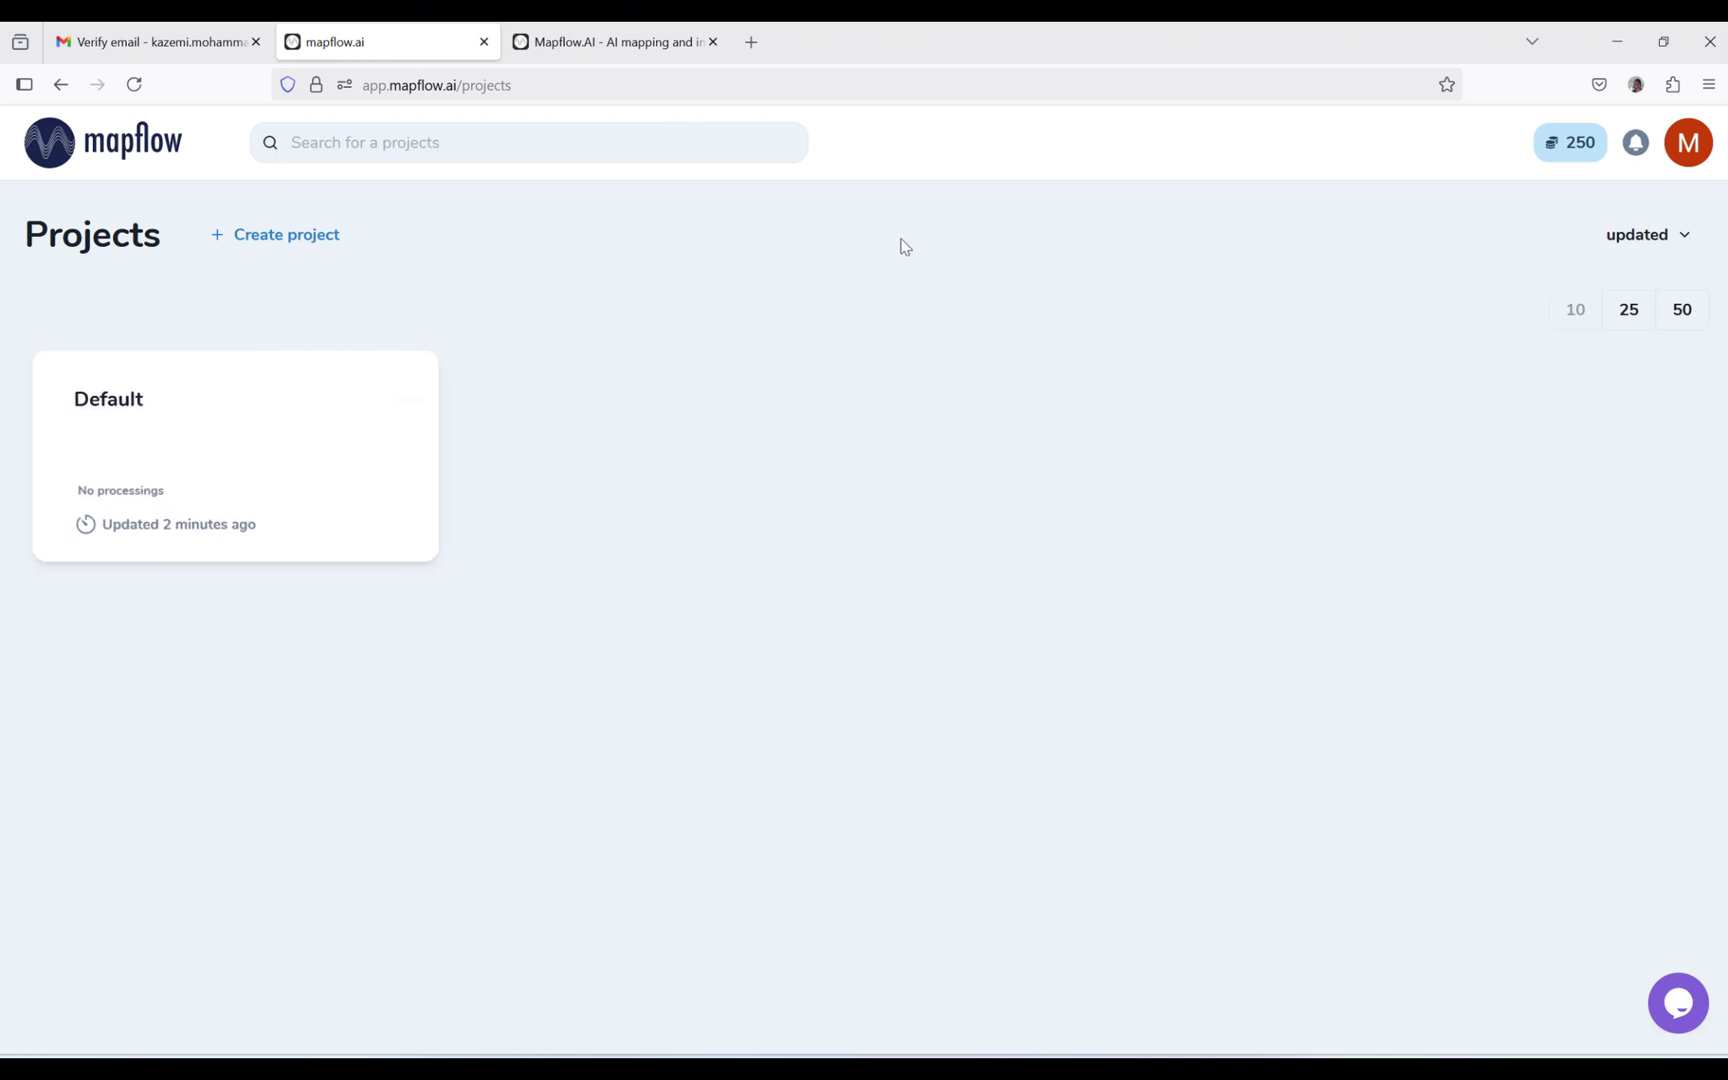
Step: Reset the API token in the Mapflow account's API settings and copy the new token
{"action": "left_click", "coordinate": [1686, 150]}
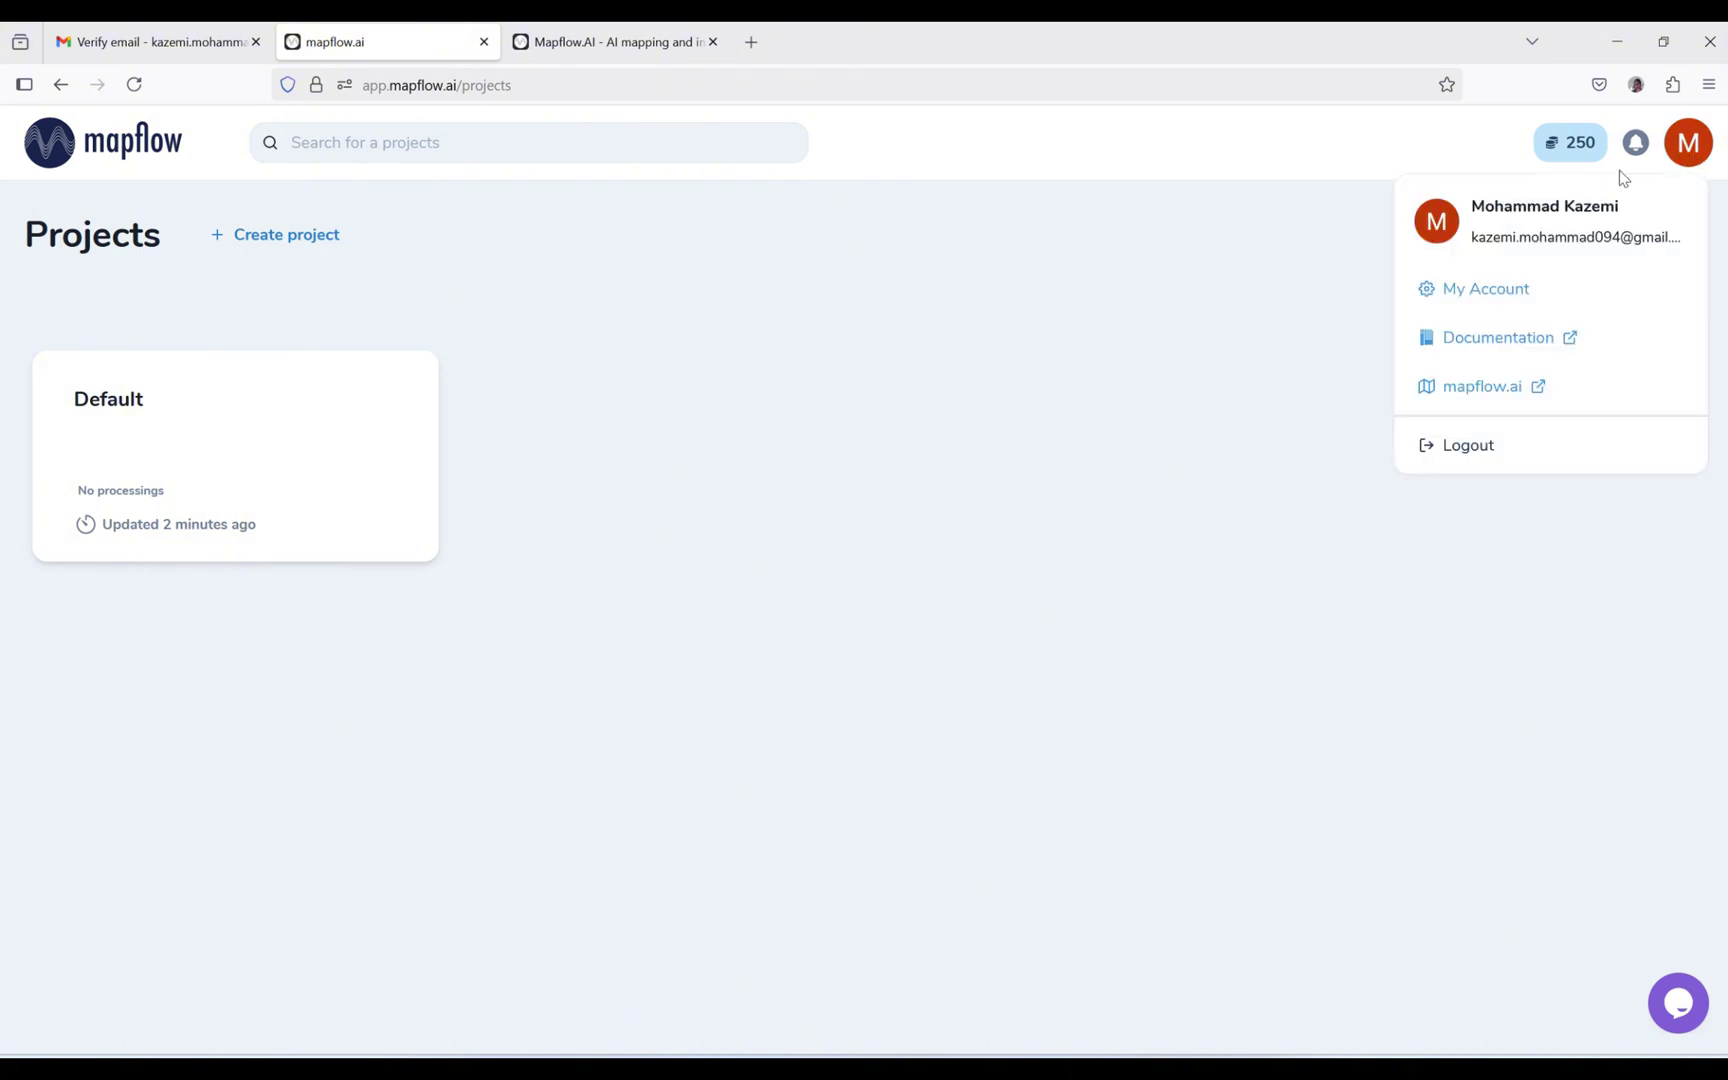
{"action": "left_click", "coordinate": [1467, 291]}
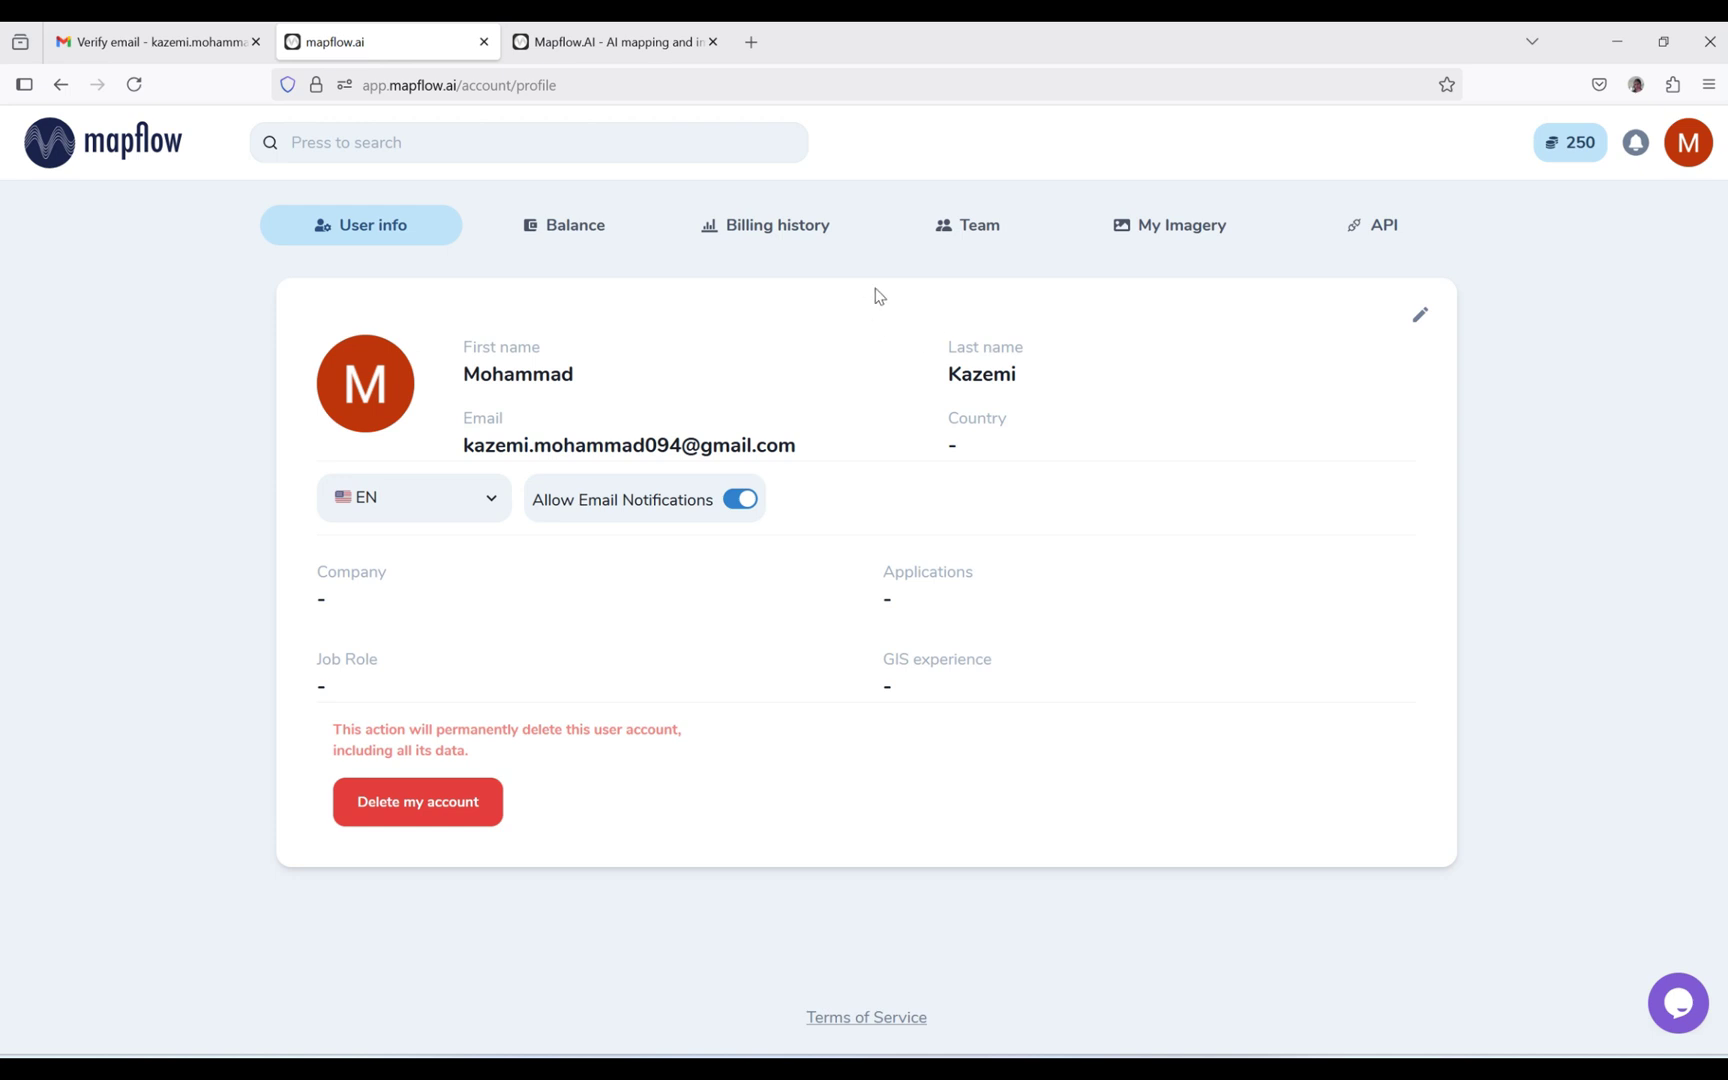
{"action": "left_click", "coordinate": [1390, 234]}
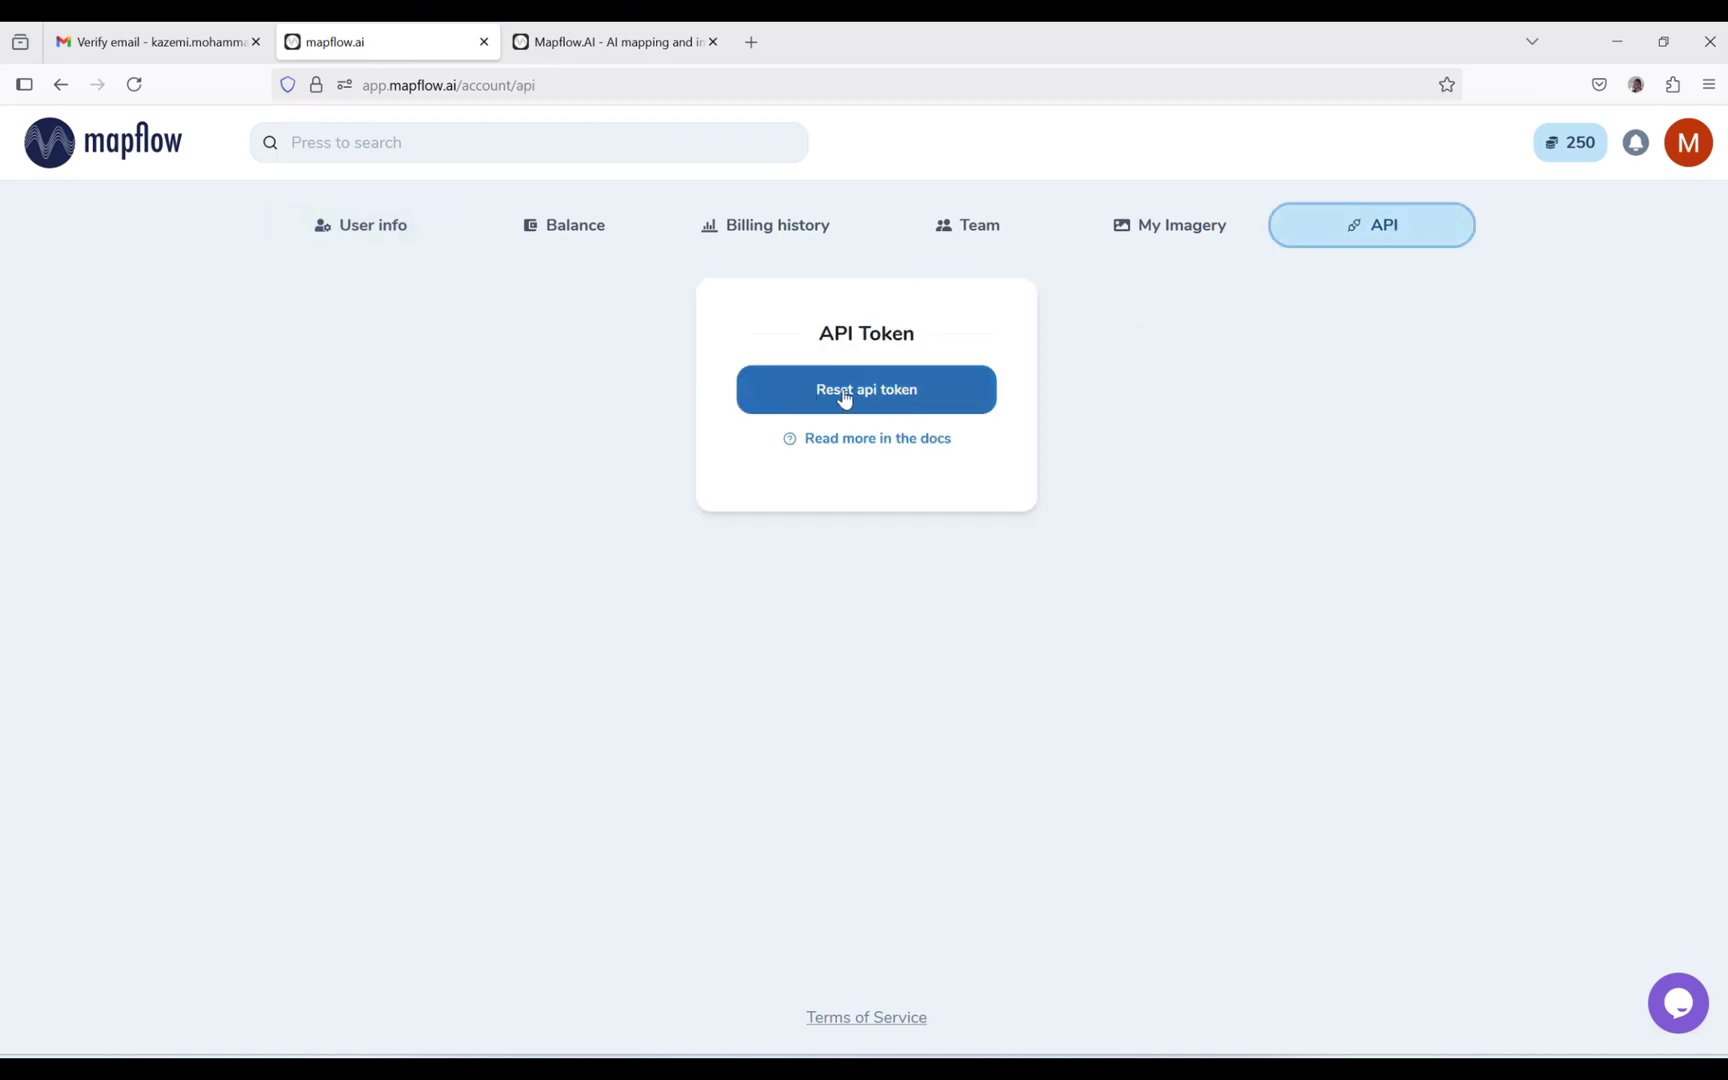
{"action": "left_click", "coordinate": [890, 393]}
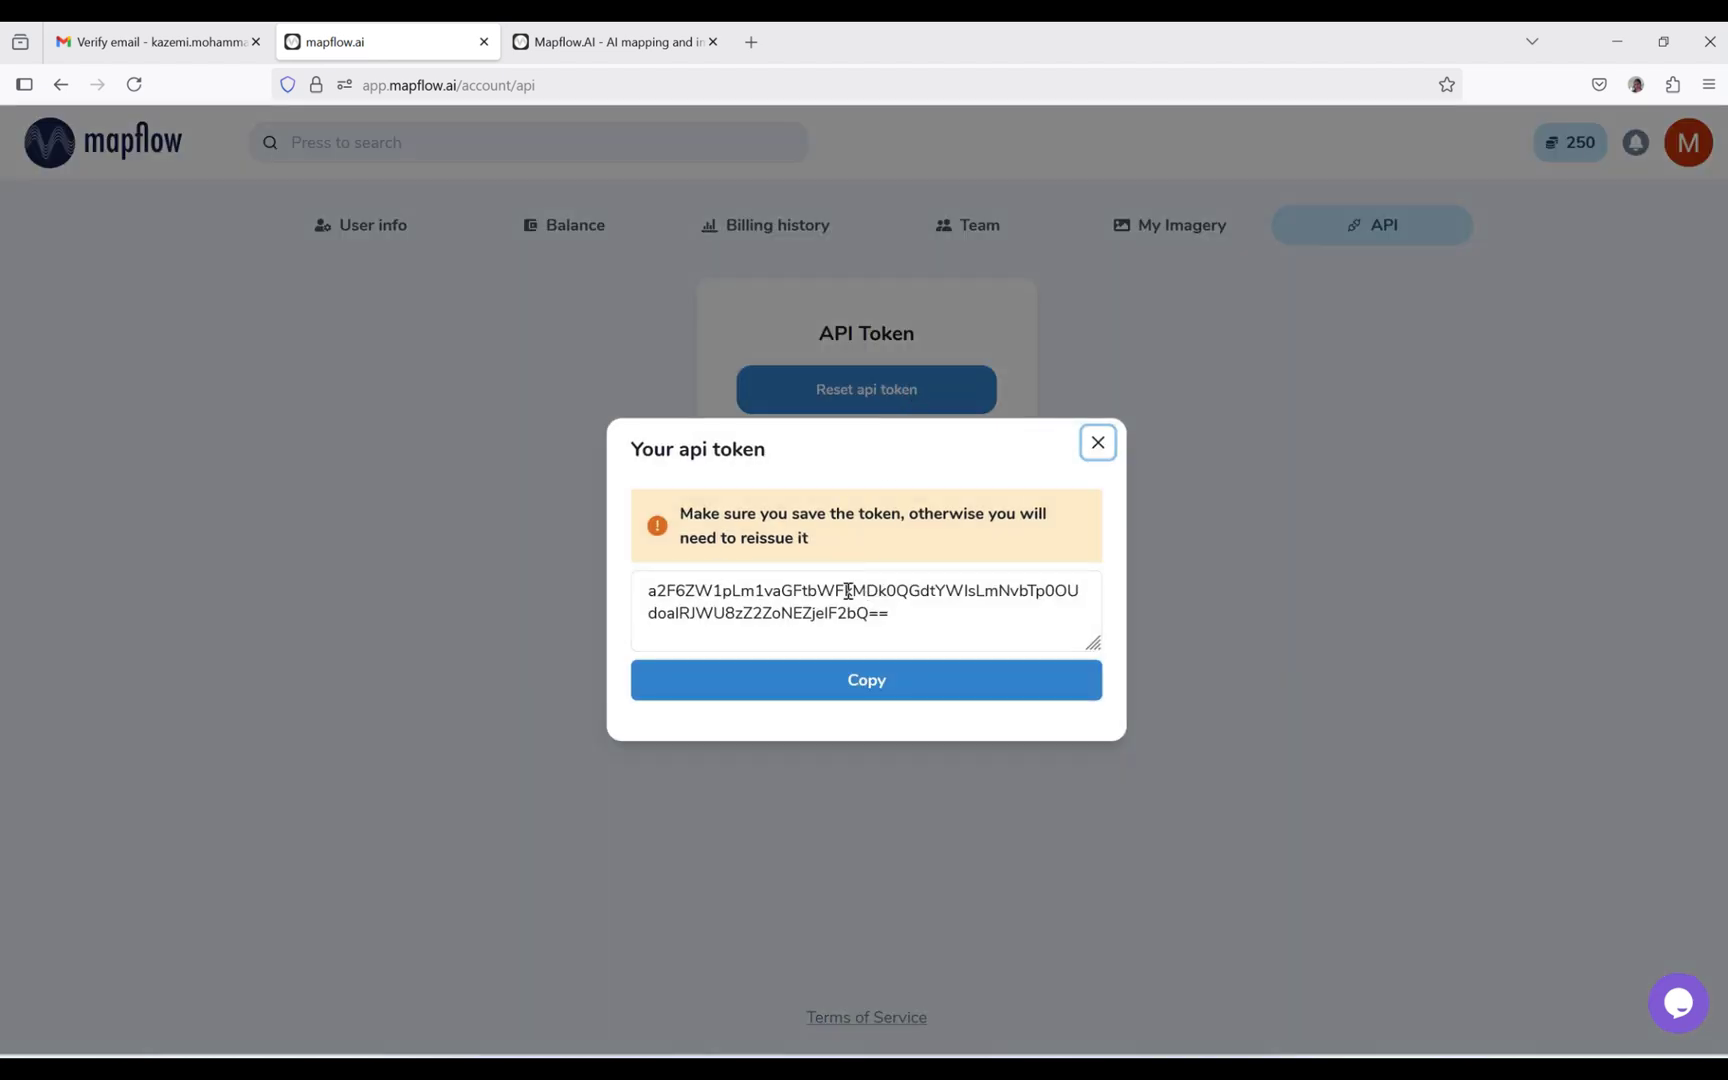
{"action": "left_click", "coordinate": [862, 682]}
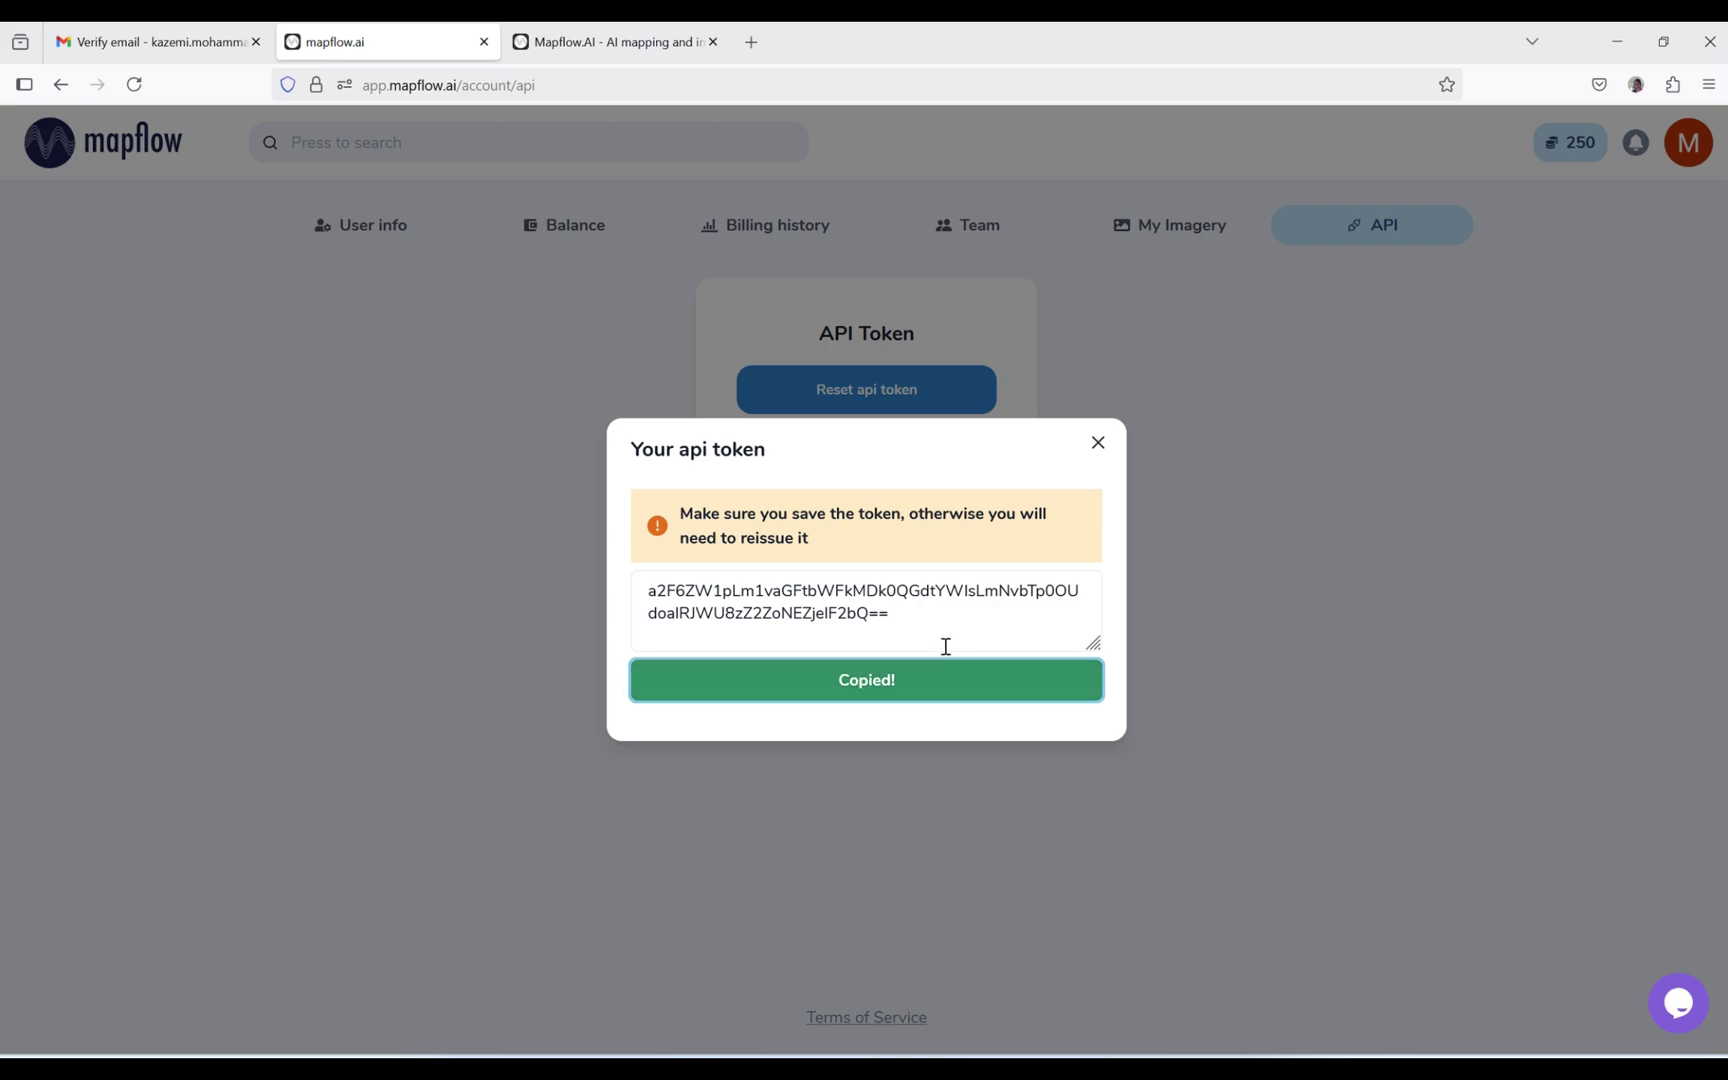
Step: Switch to QGIS, paste the API token into the Mapflow login dialog, log in and dismiss the error message
{"action": "key", "text": "alt+Tab"}
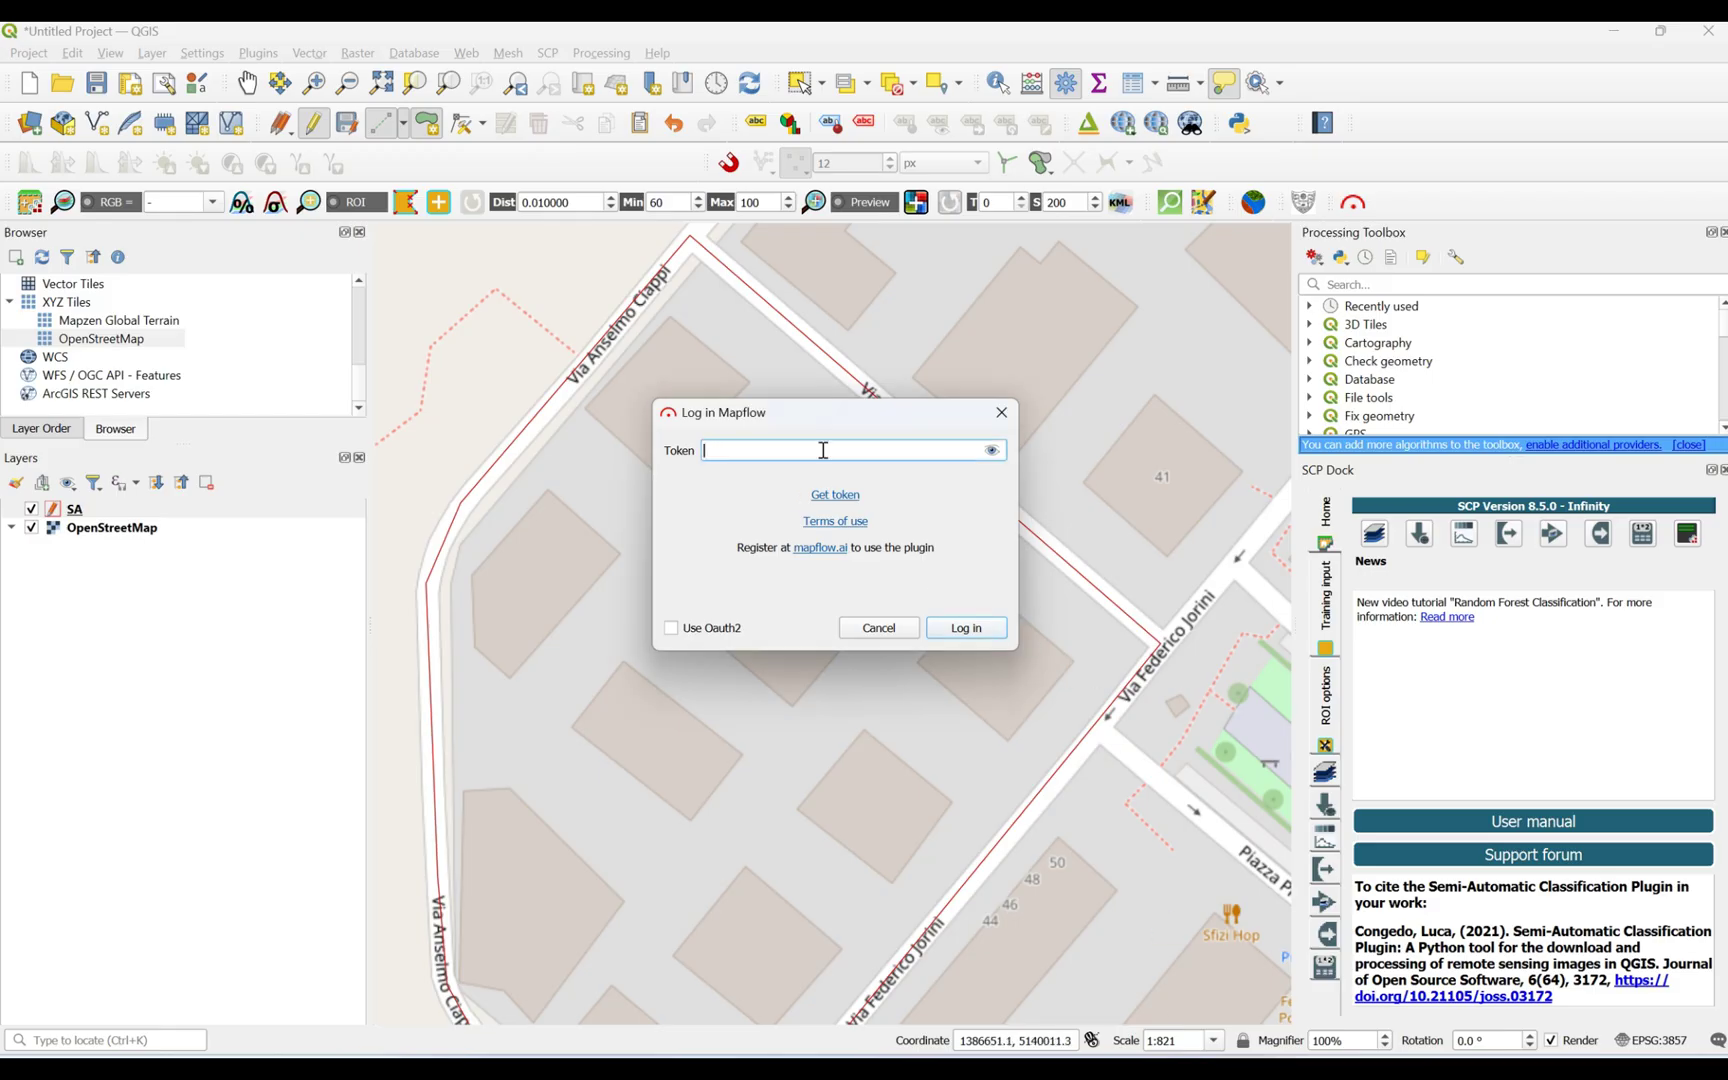
{"action": "key", "text": "ctrl+v"}
{"action": "left_click", "coordinate": [965, 628]}
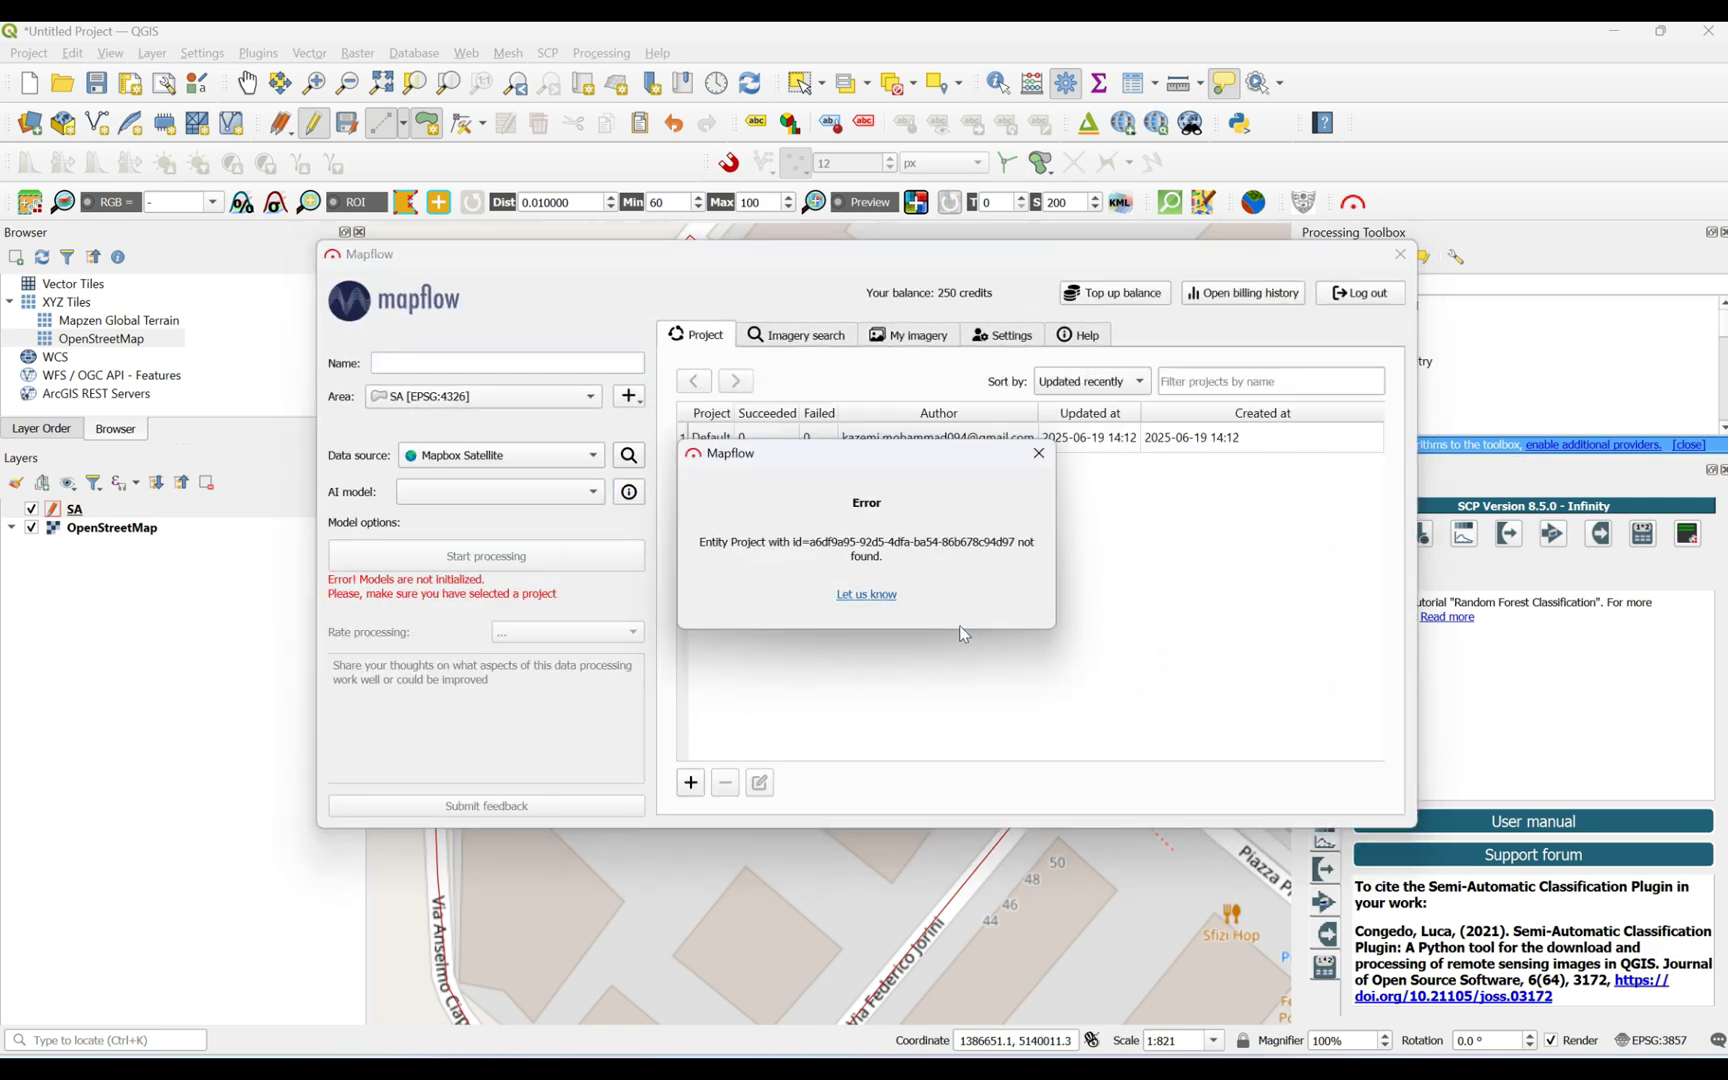
{"action": "left_click", "coordinate": [1049, 461]}
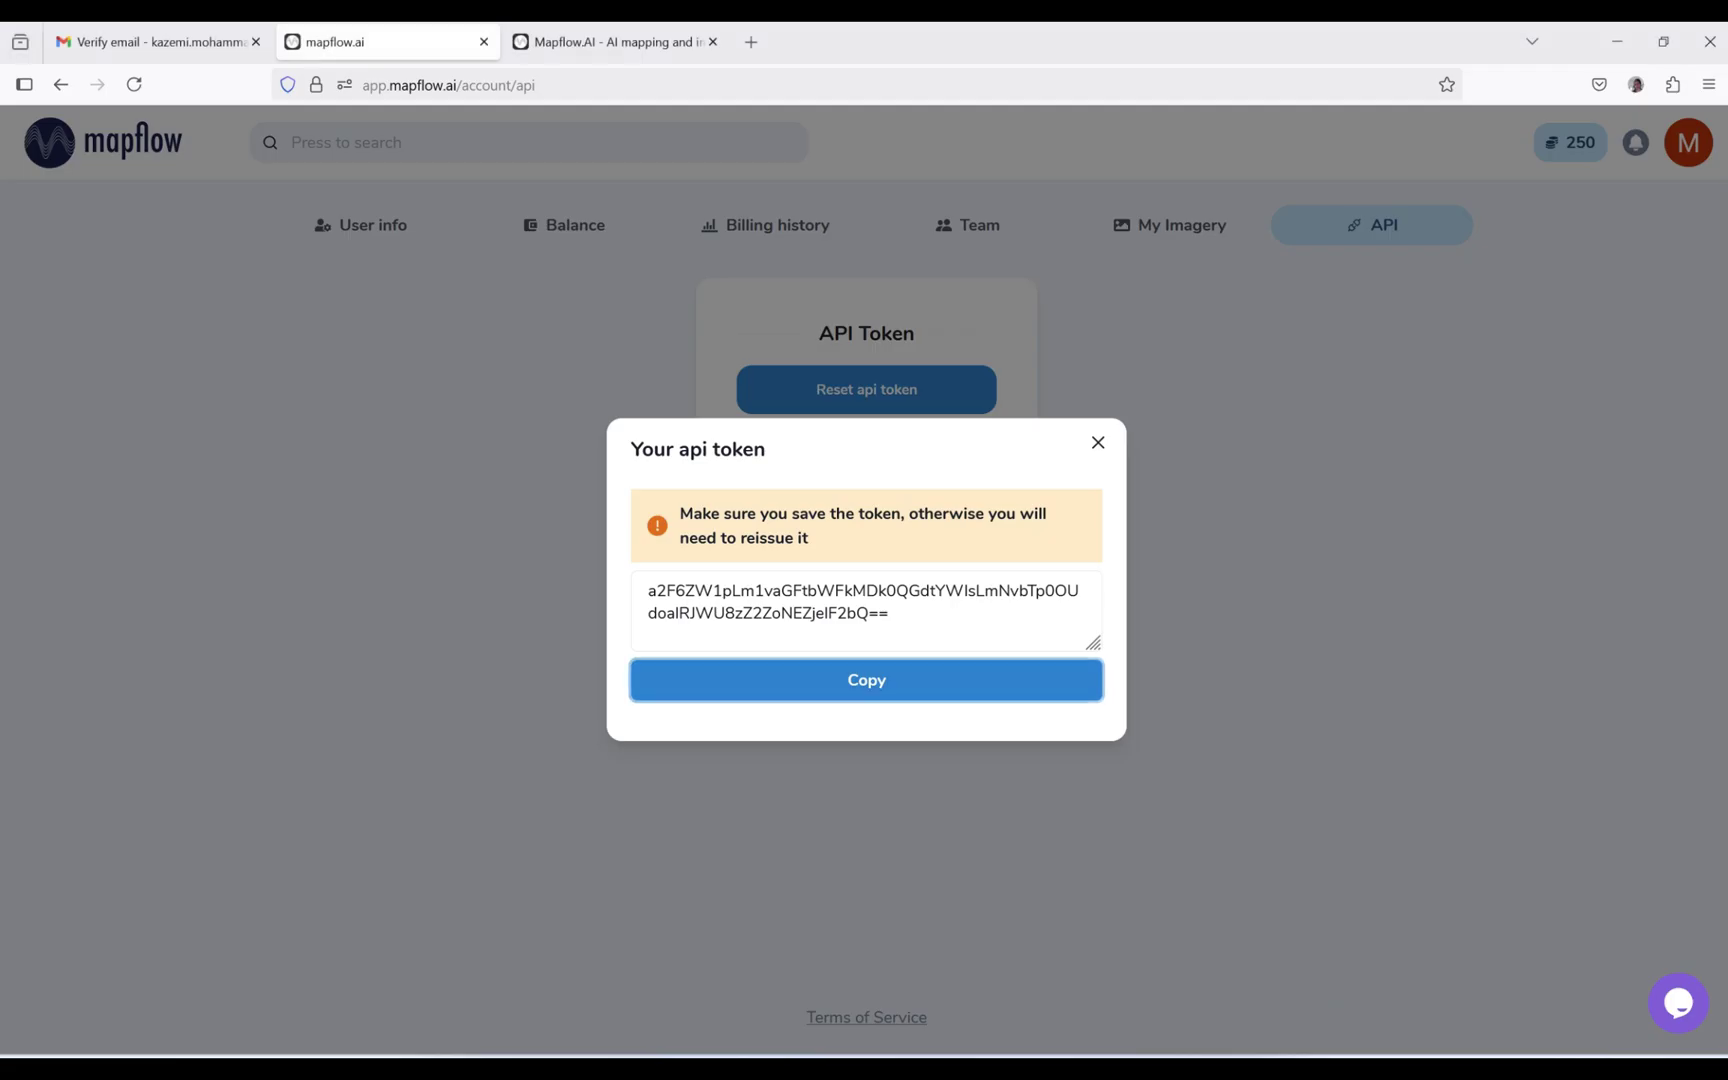
Step: Dismiss the API token dialog on the Mapflow site in Firefox and view the projects page
{"action": "left_click", "coordinate": [1088, 447]}
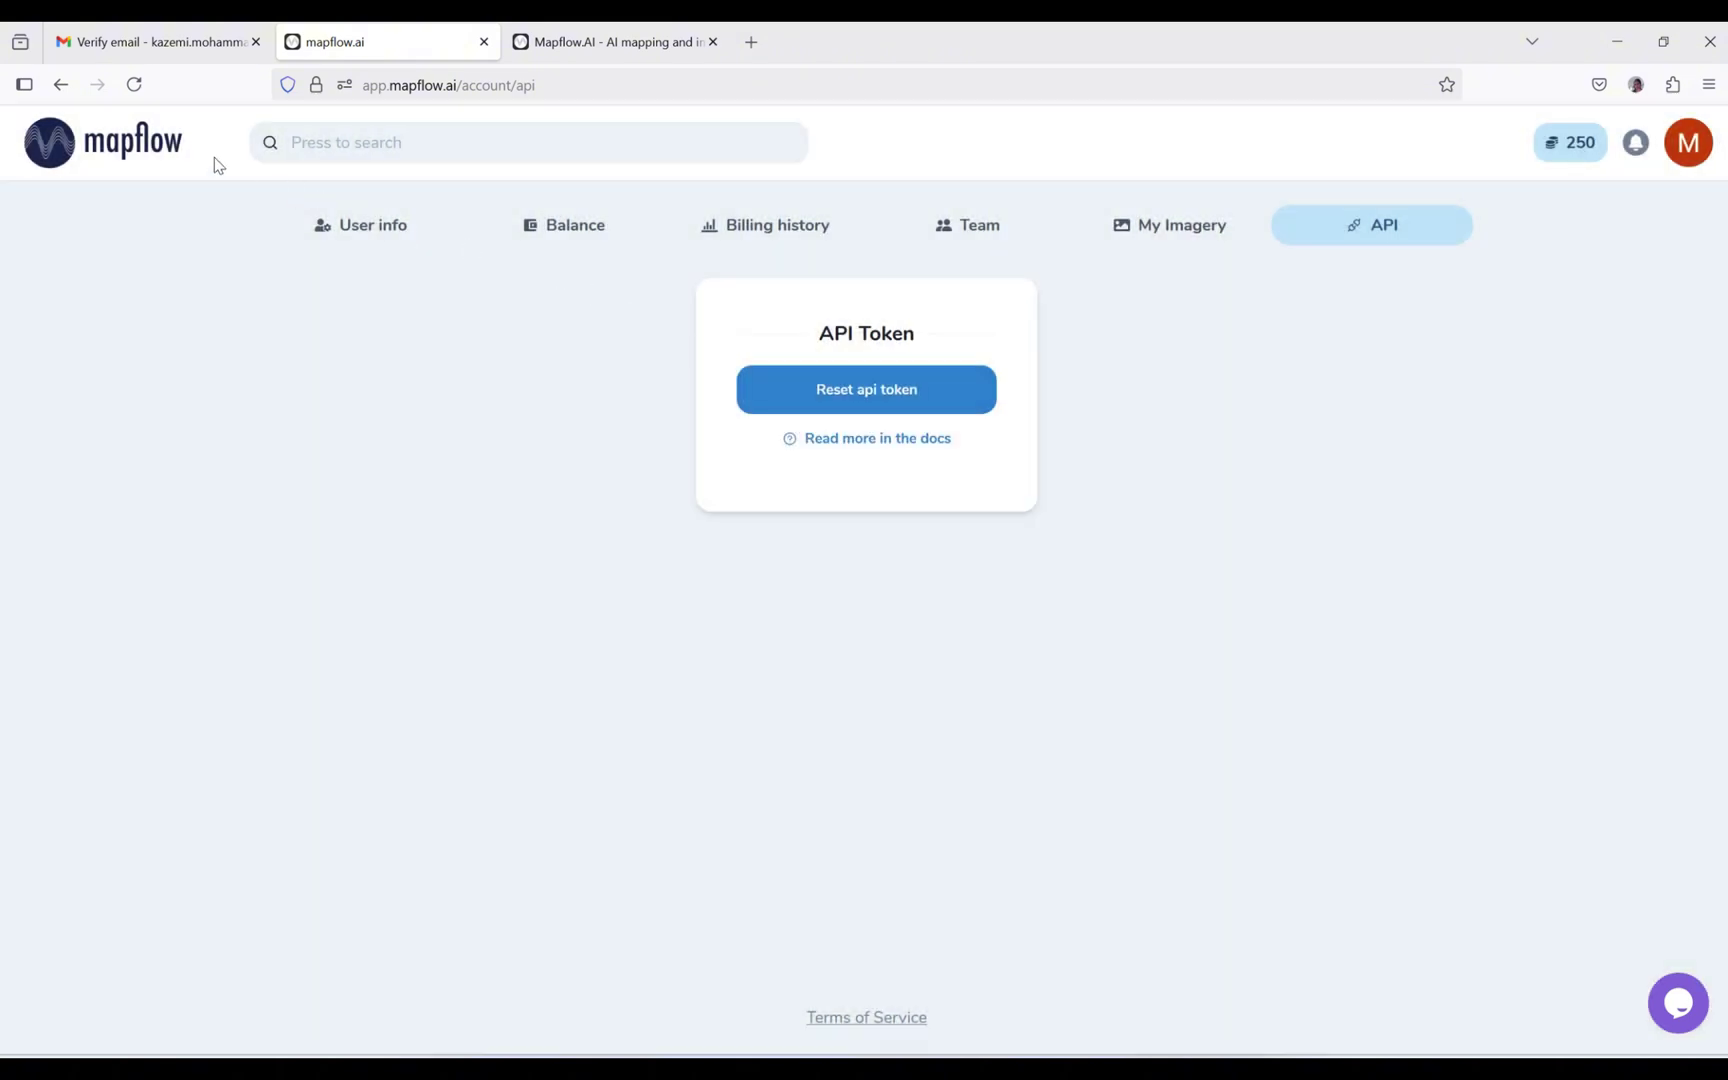
{"action": "left_click", "coordinate": [160, 145]}
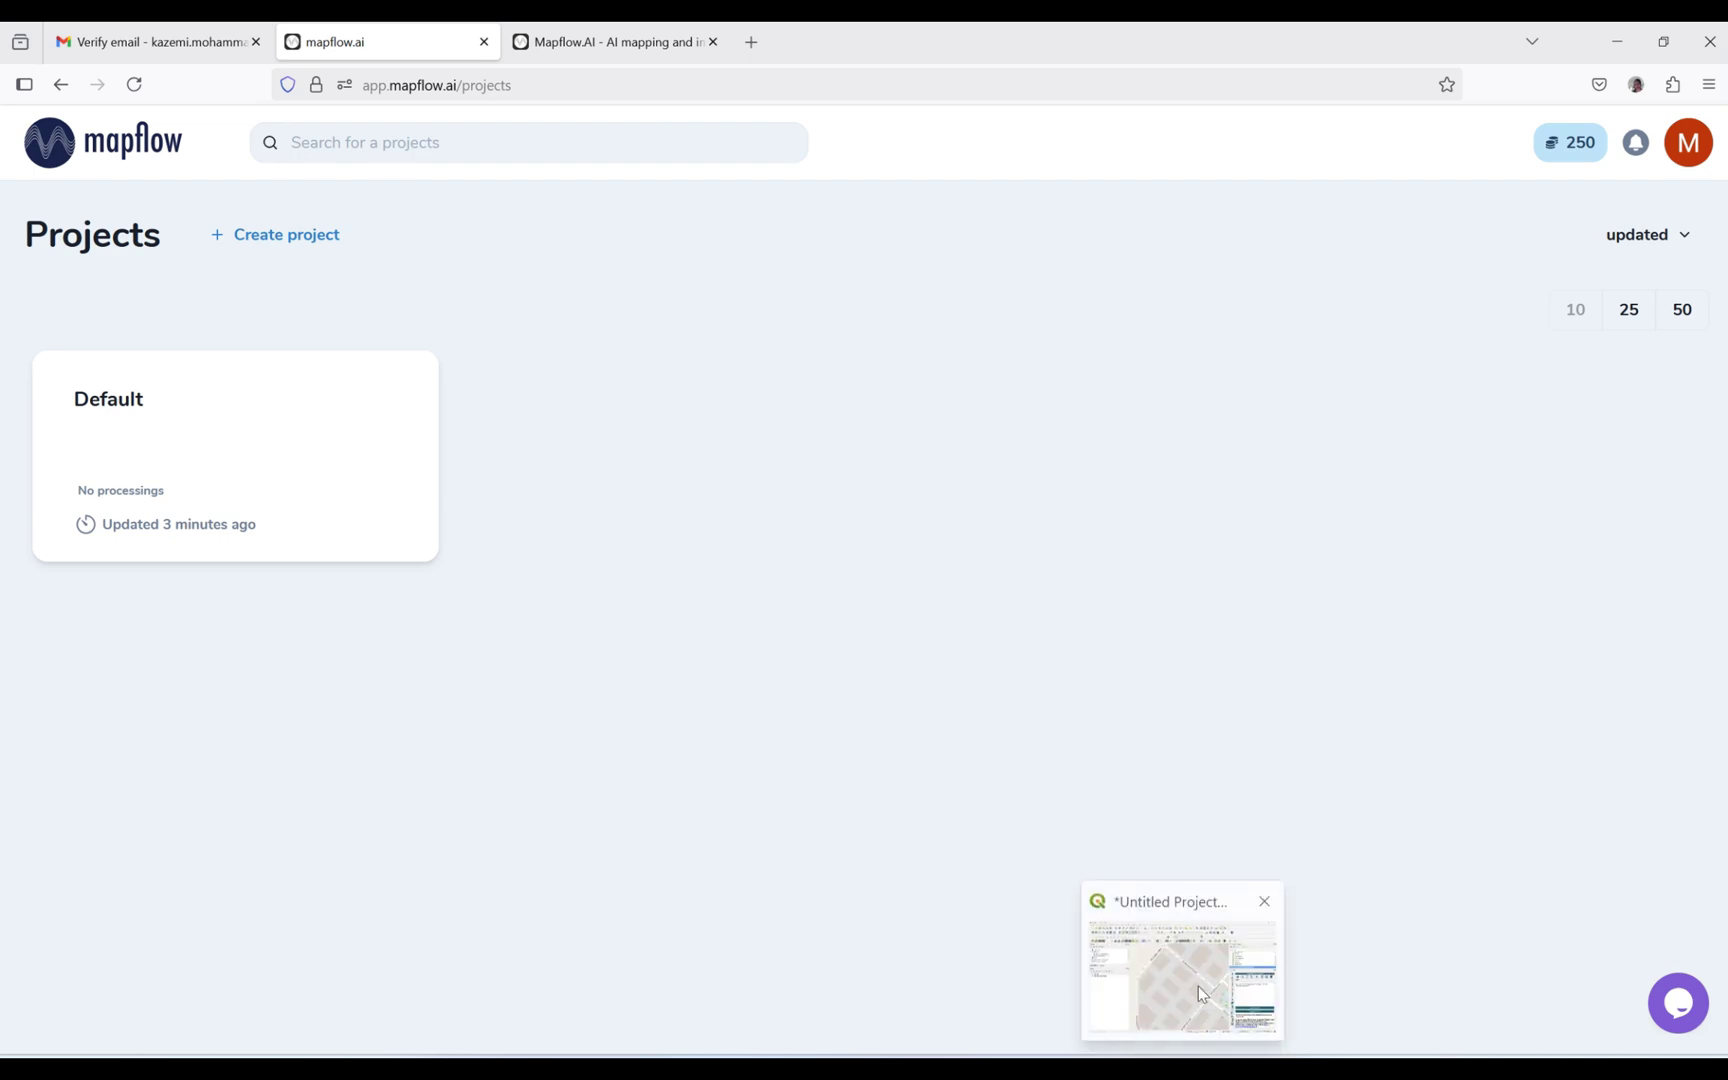
Step: Return to QGIS, name the Mapflow processing Building, choose Mapbox Satellite as data source and select the Default project
{"action": "left_click", "coordinate": [1190, 960]}
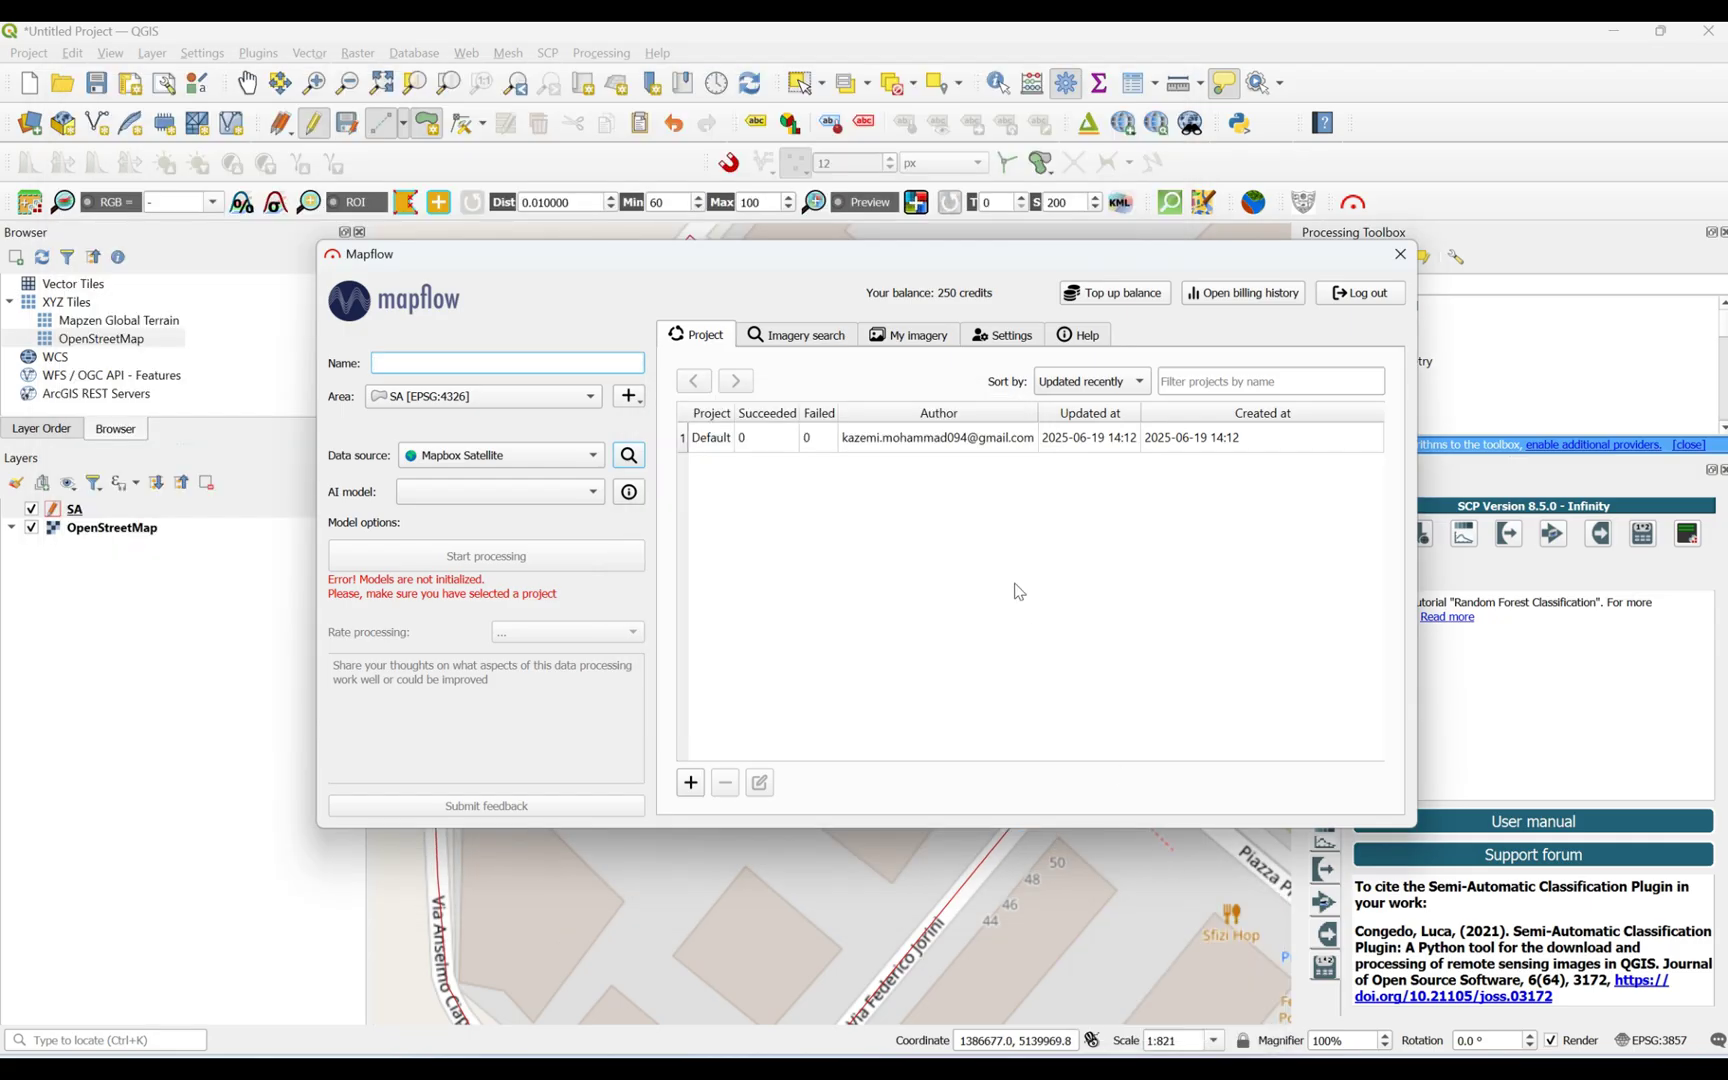
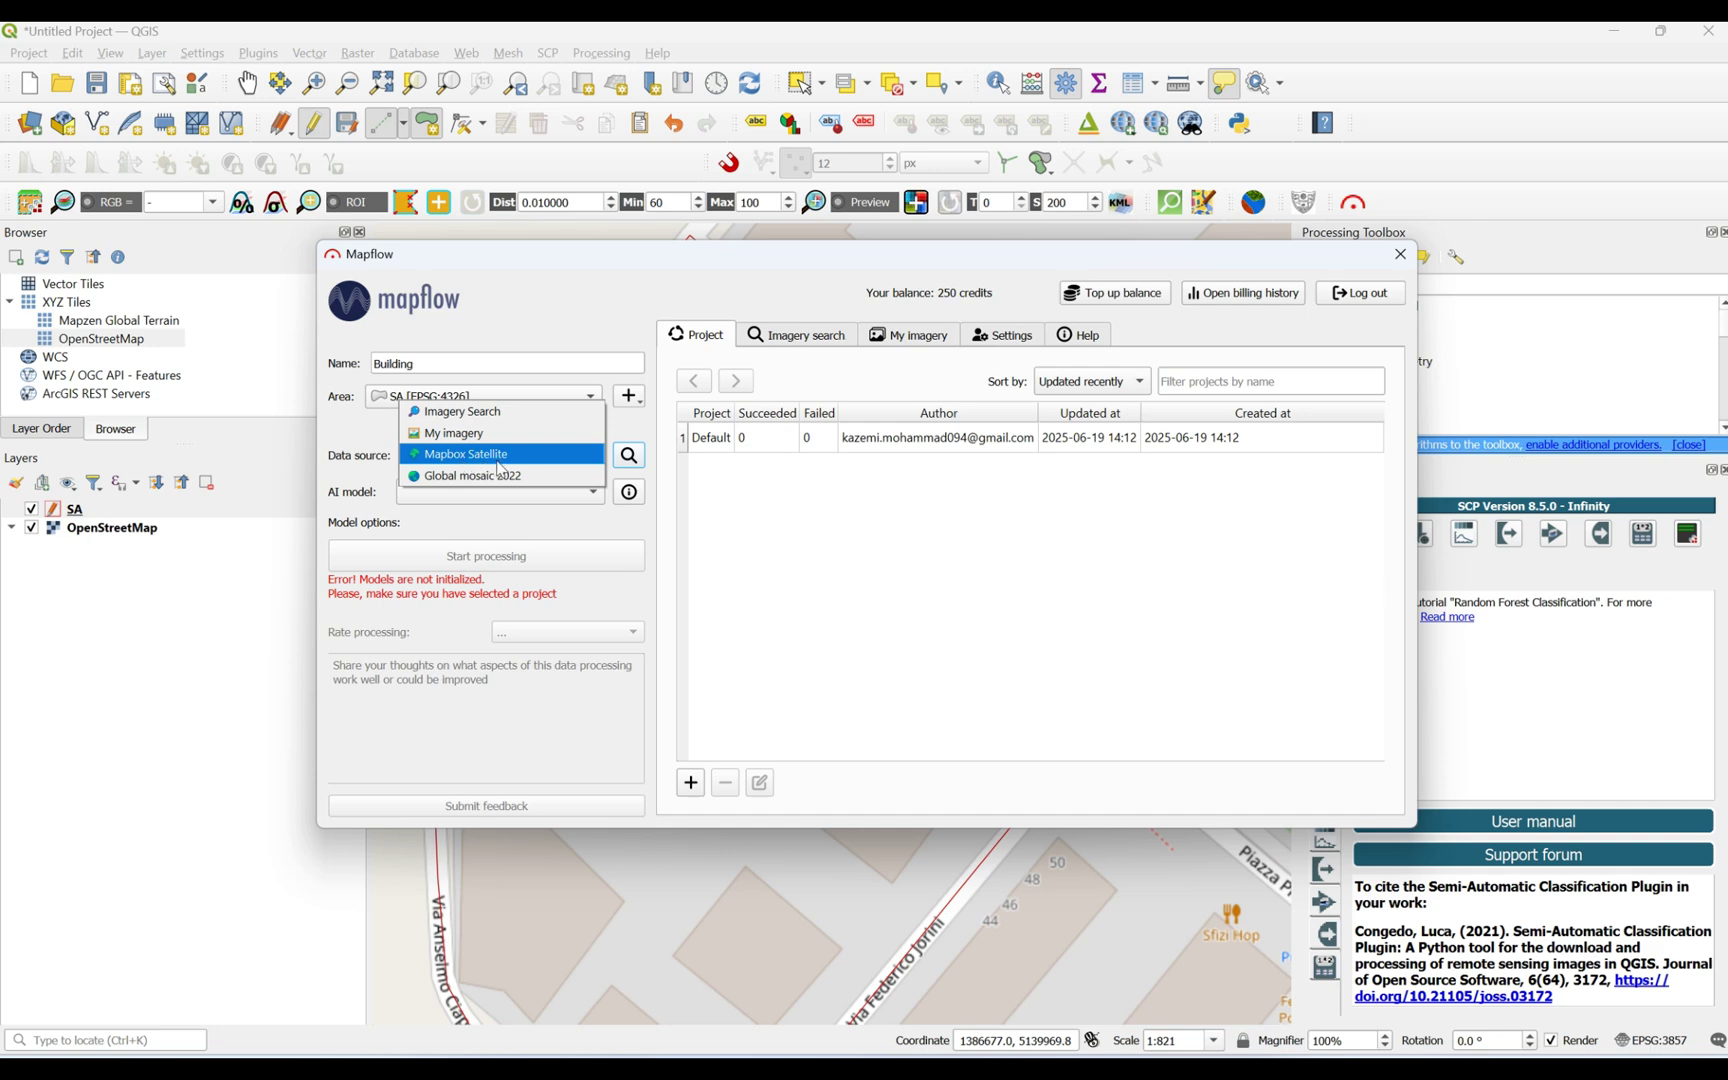
{"action": "left_click", "coordinate": [498, 462]}
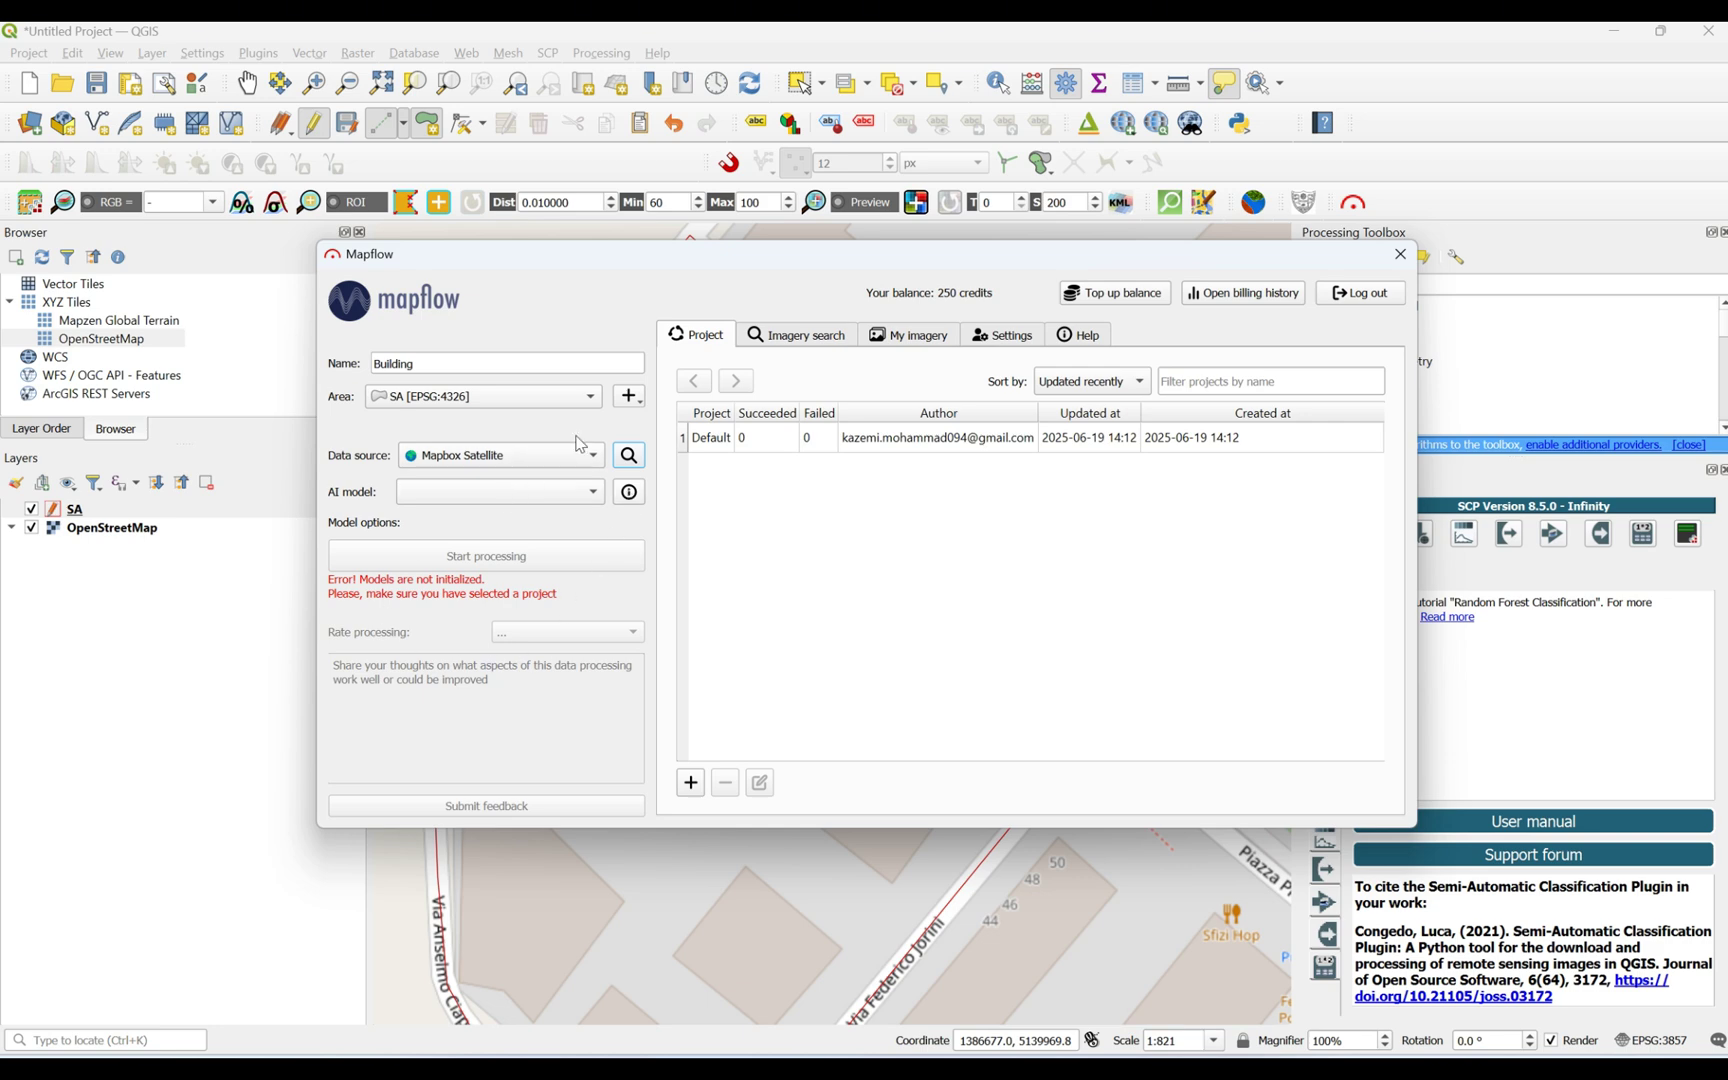
{"action": "left_click", "coordinate": [737, 443]}
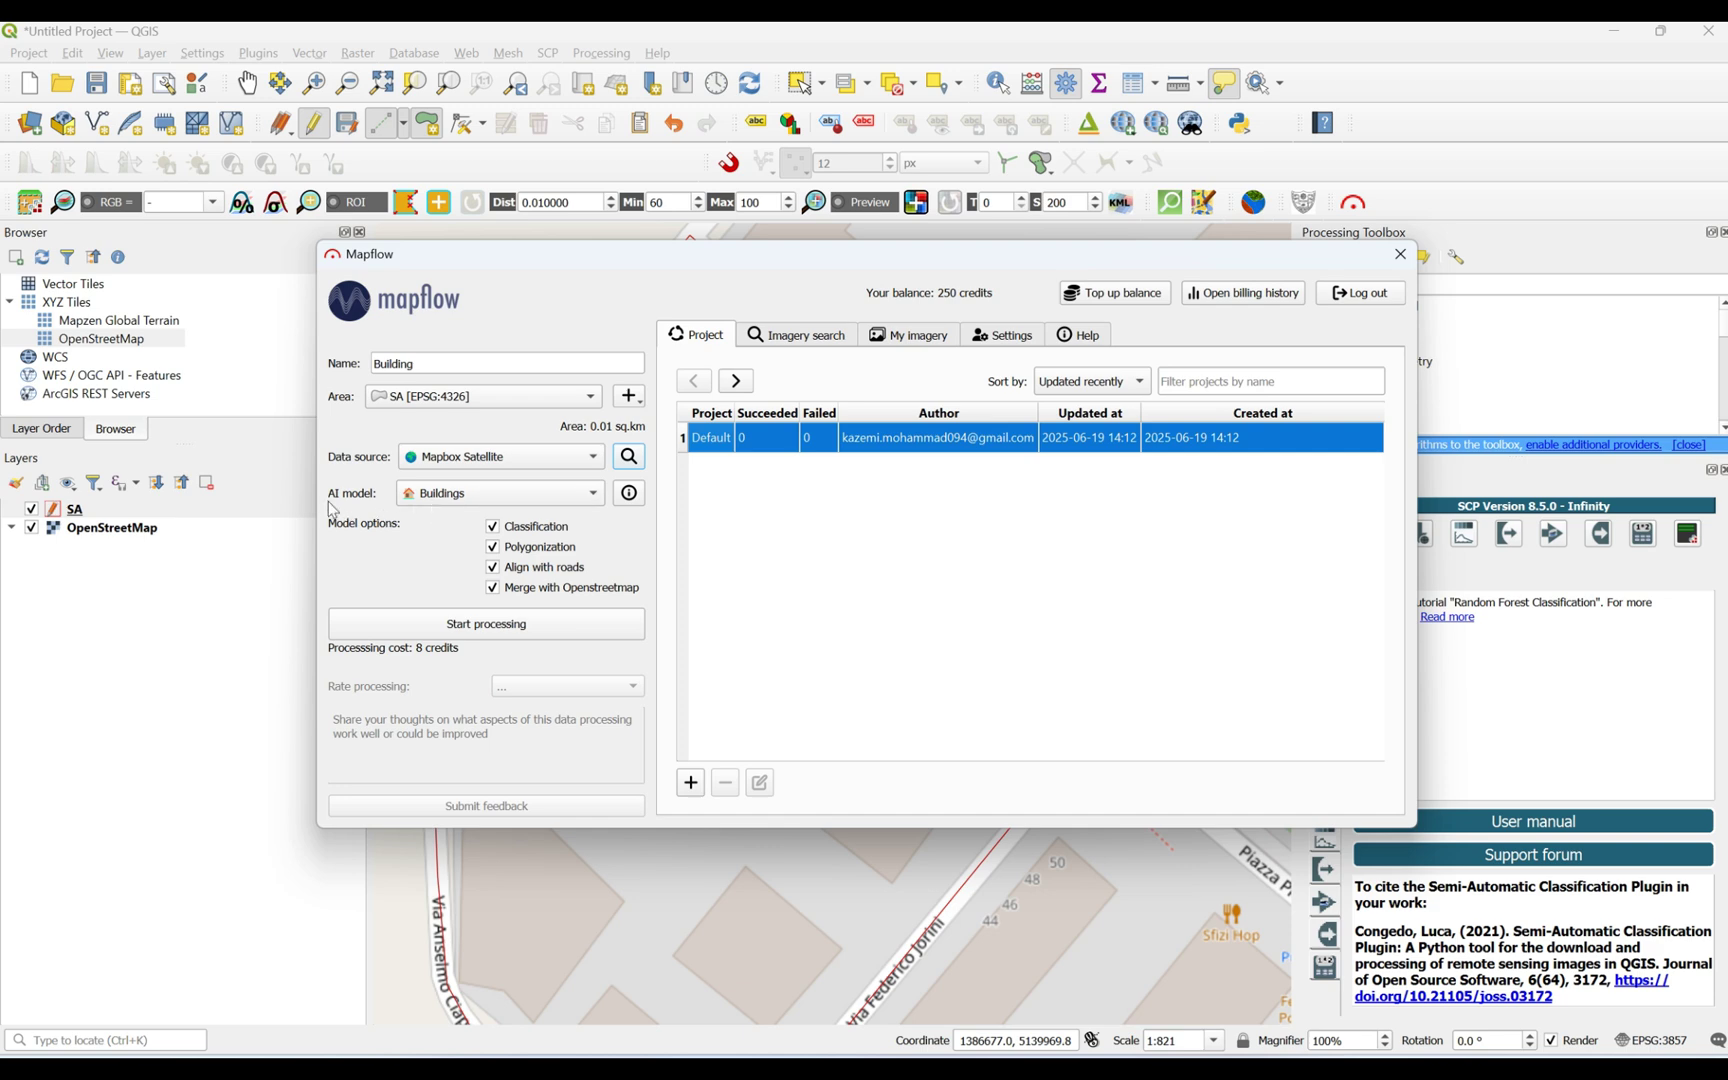
Step: Choose the Buildings AI model with all four model options enabled, start and confirm the processing, and dismiss the Mapflow messages
{"action": "left_click", "coordinate": [445, 500]}
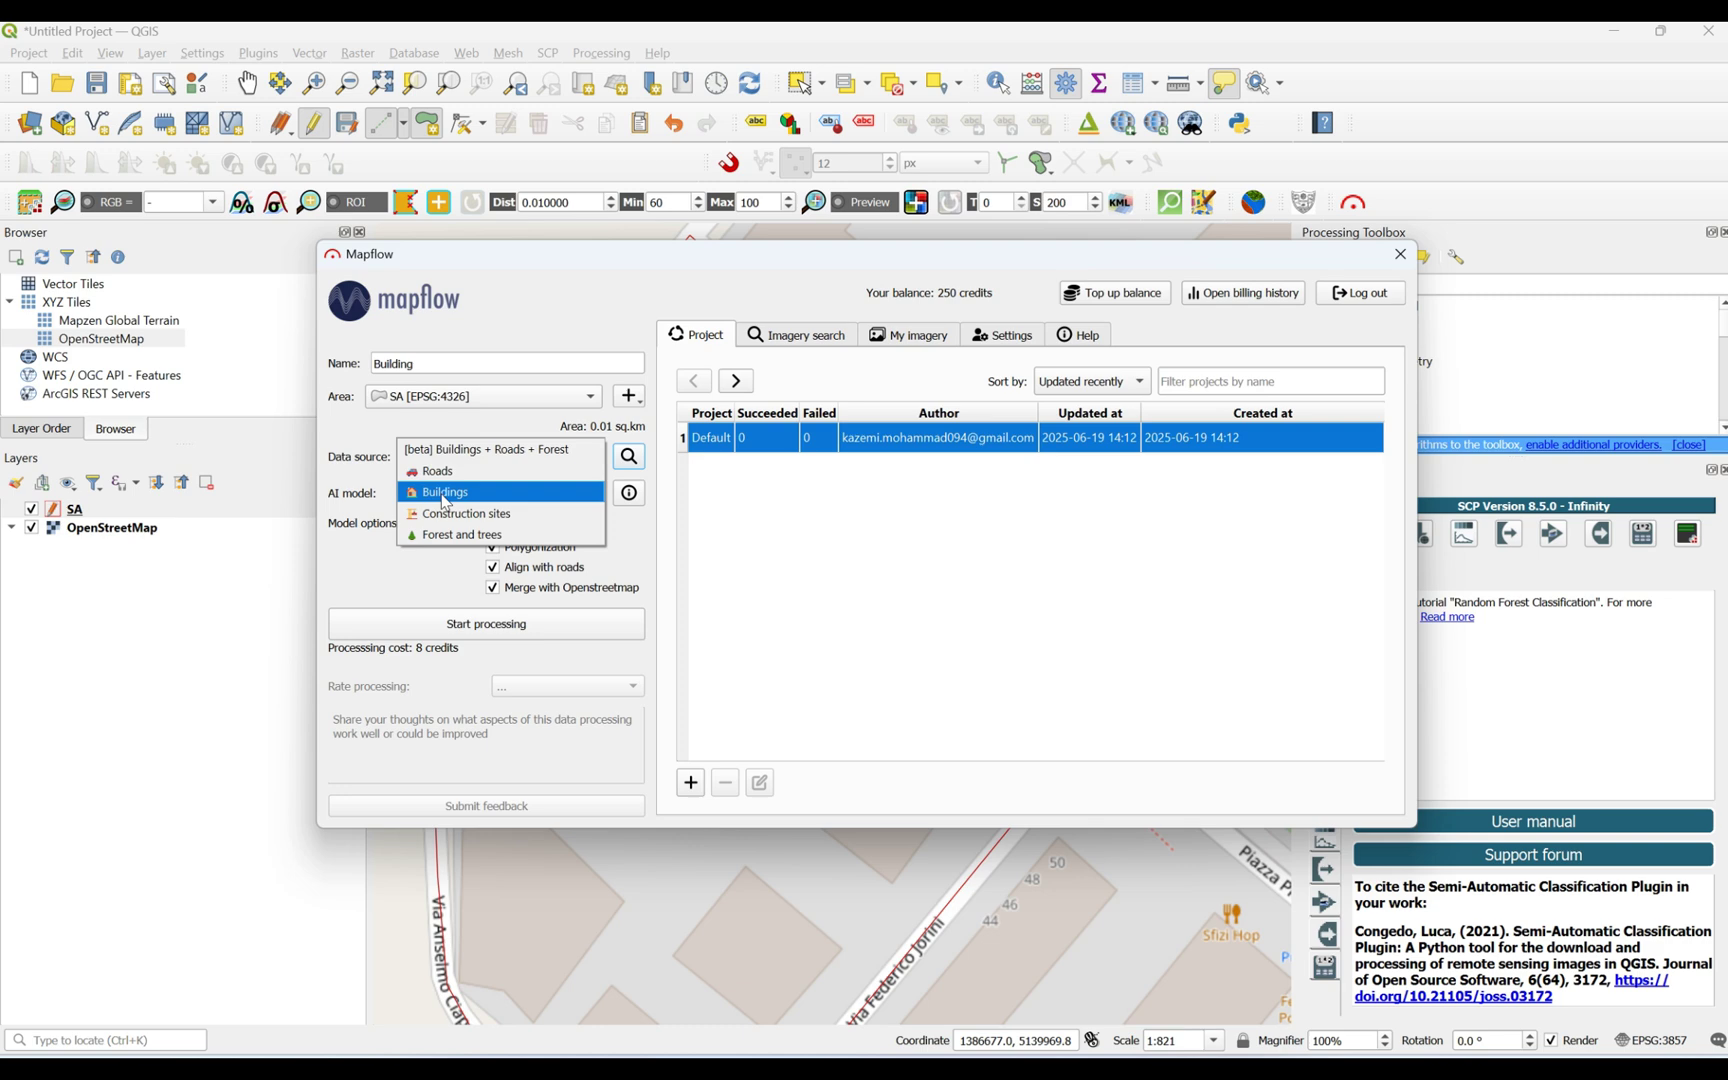
{"action": "left_click", "coordinate": [445, 499]}
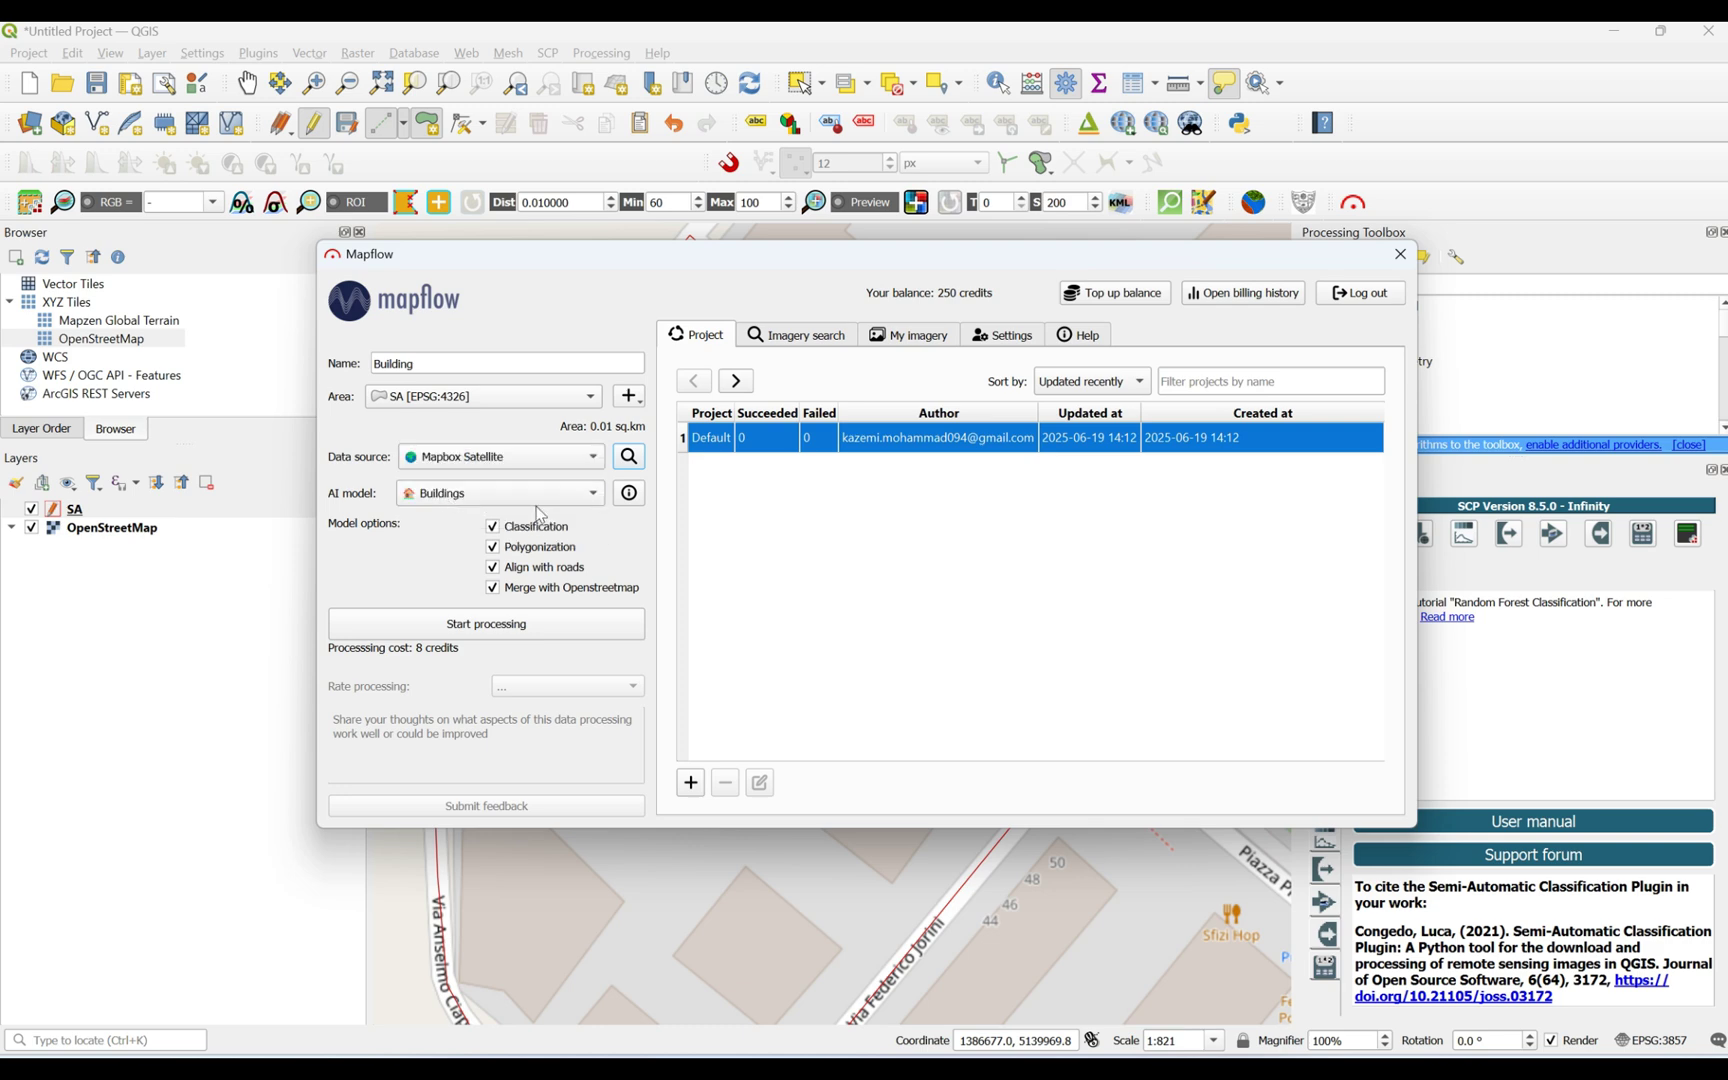
{"action": "left_click", "coordinate": [493, 548]}
{"action": "left_click", "coordinate": [468, 624]}
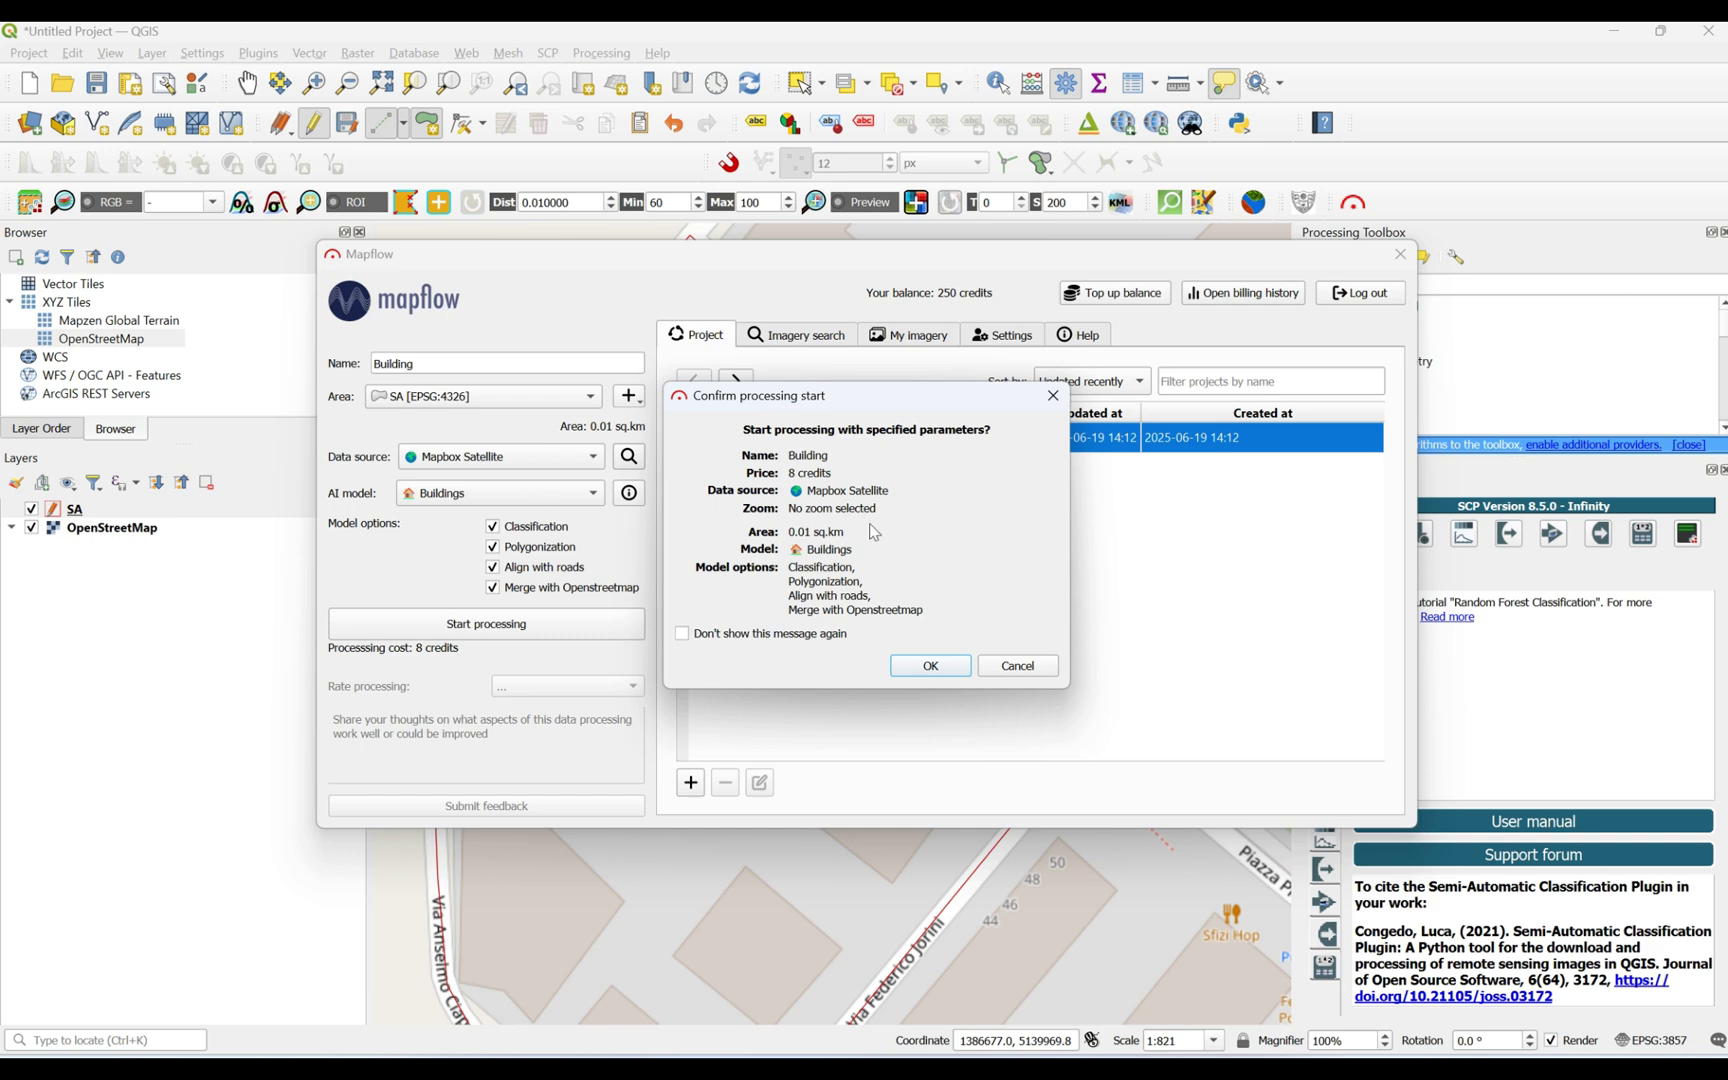
{"action": "left_click", "coordinate": [919, 667]}
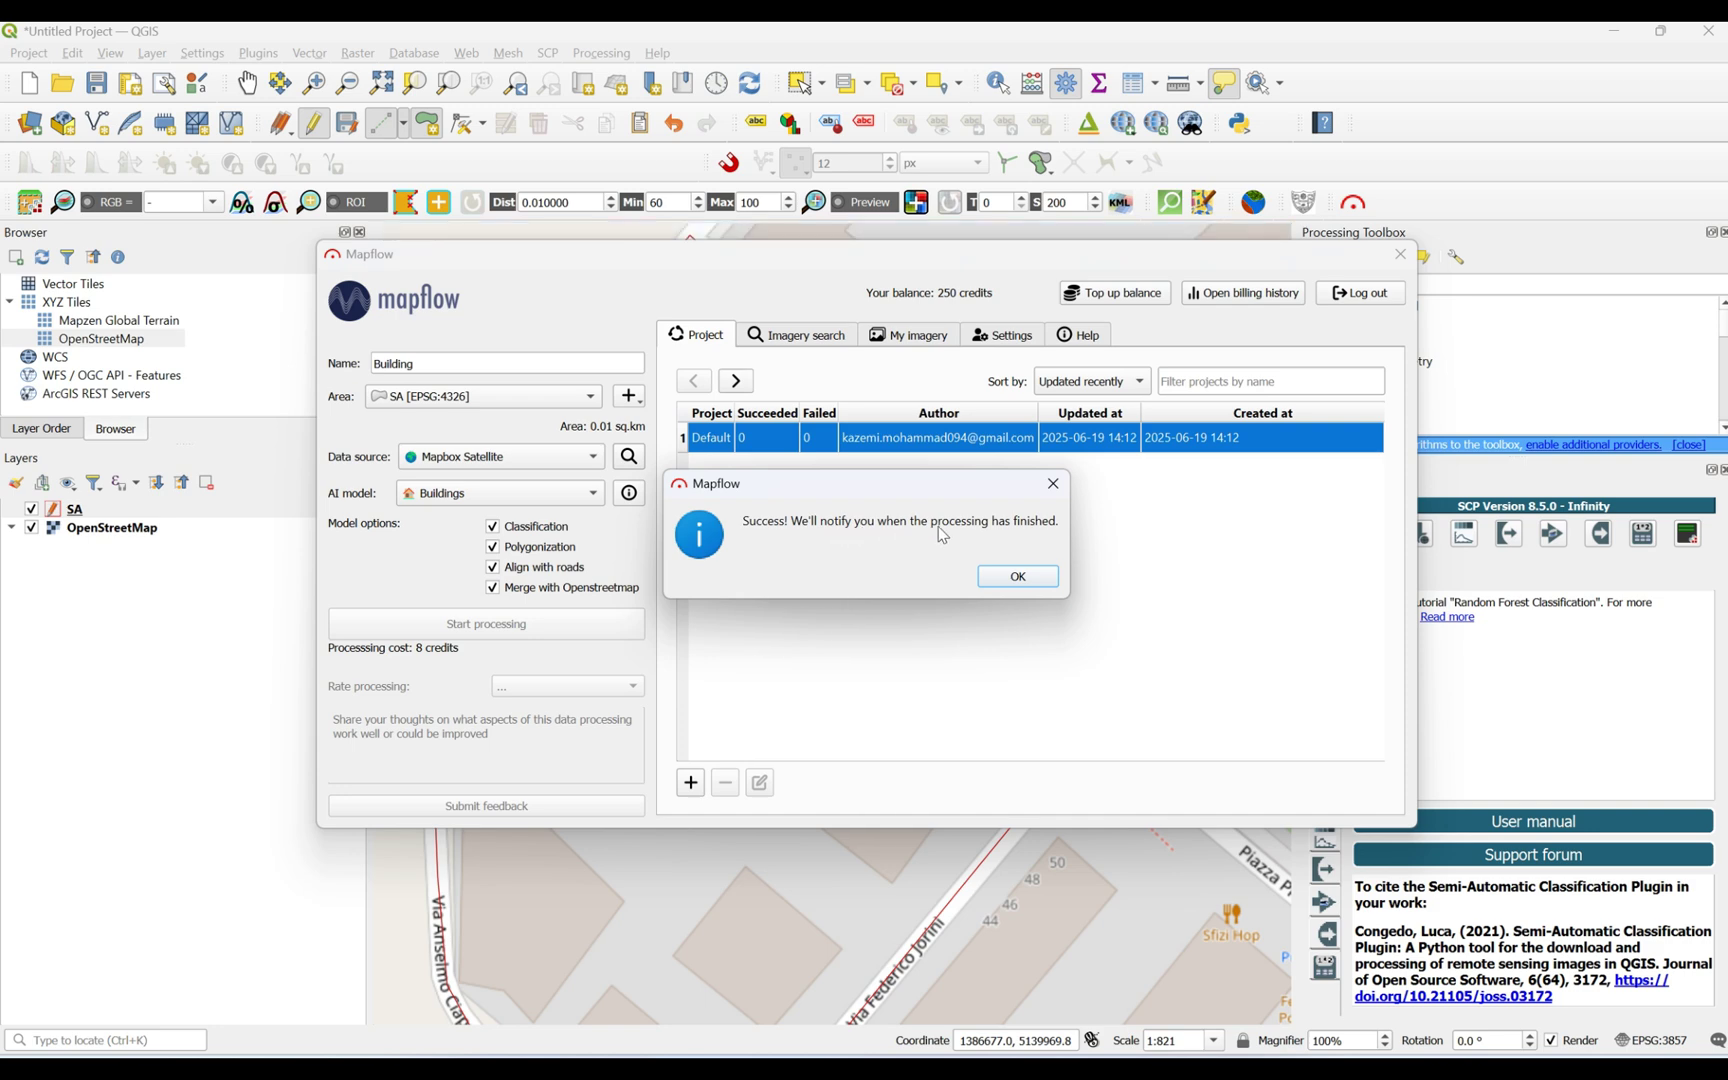
{"action": "left_click", "coordinate": [1017, 577]}
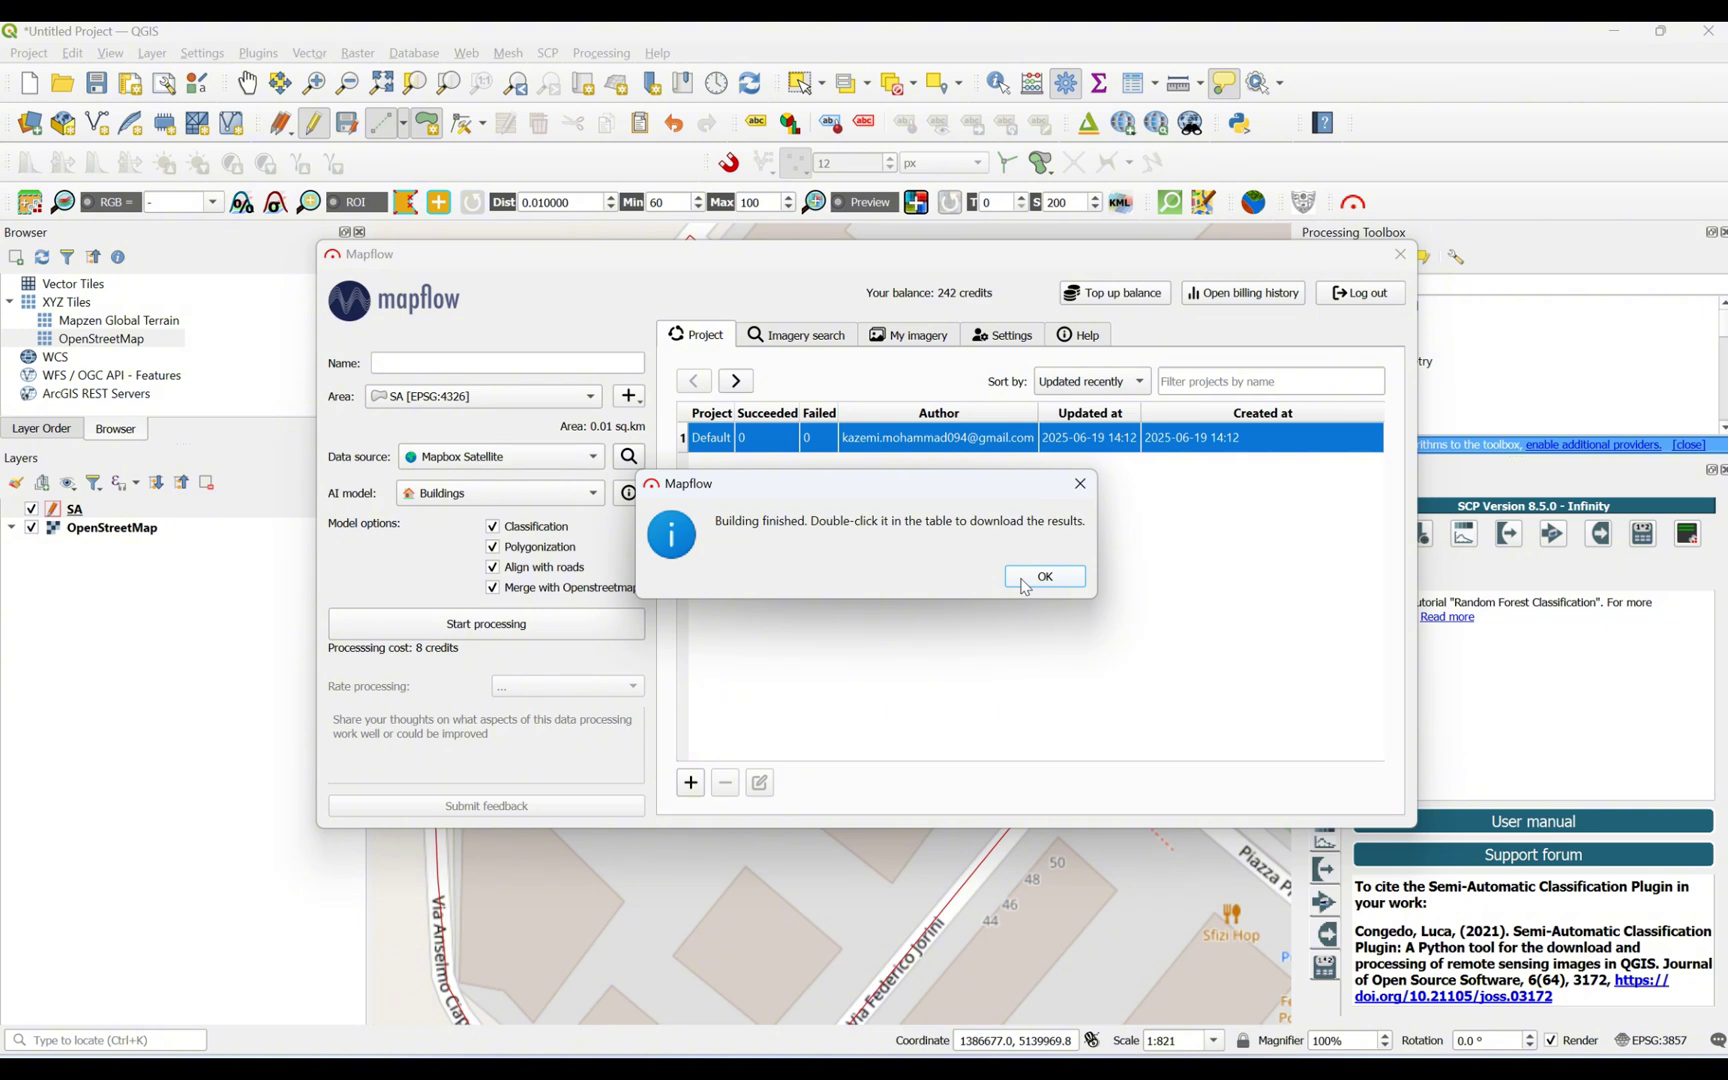
{"action": "left_click", "coordinate": [1024, 585]}
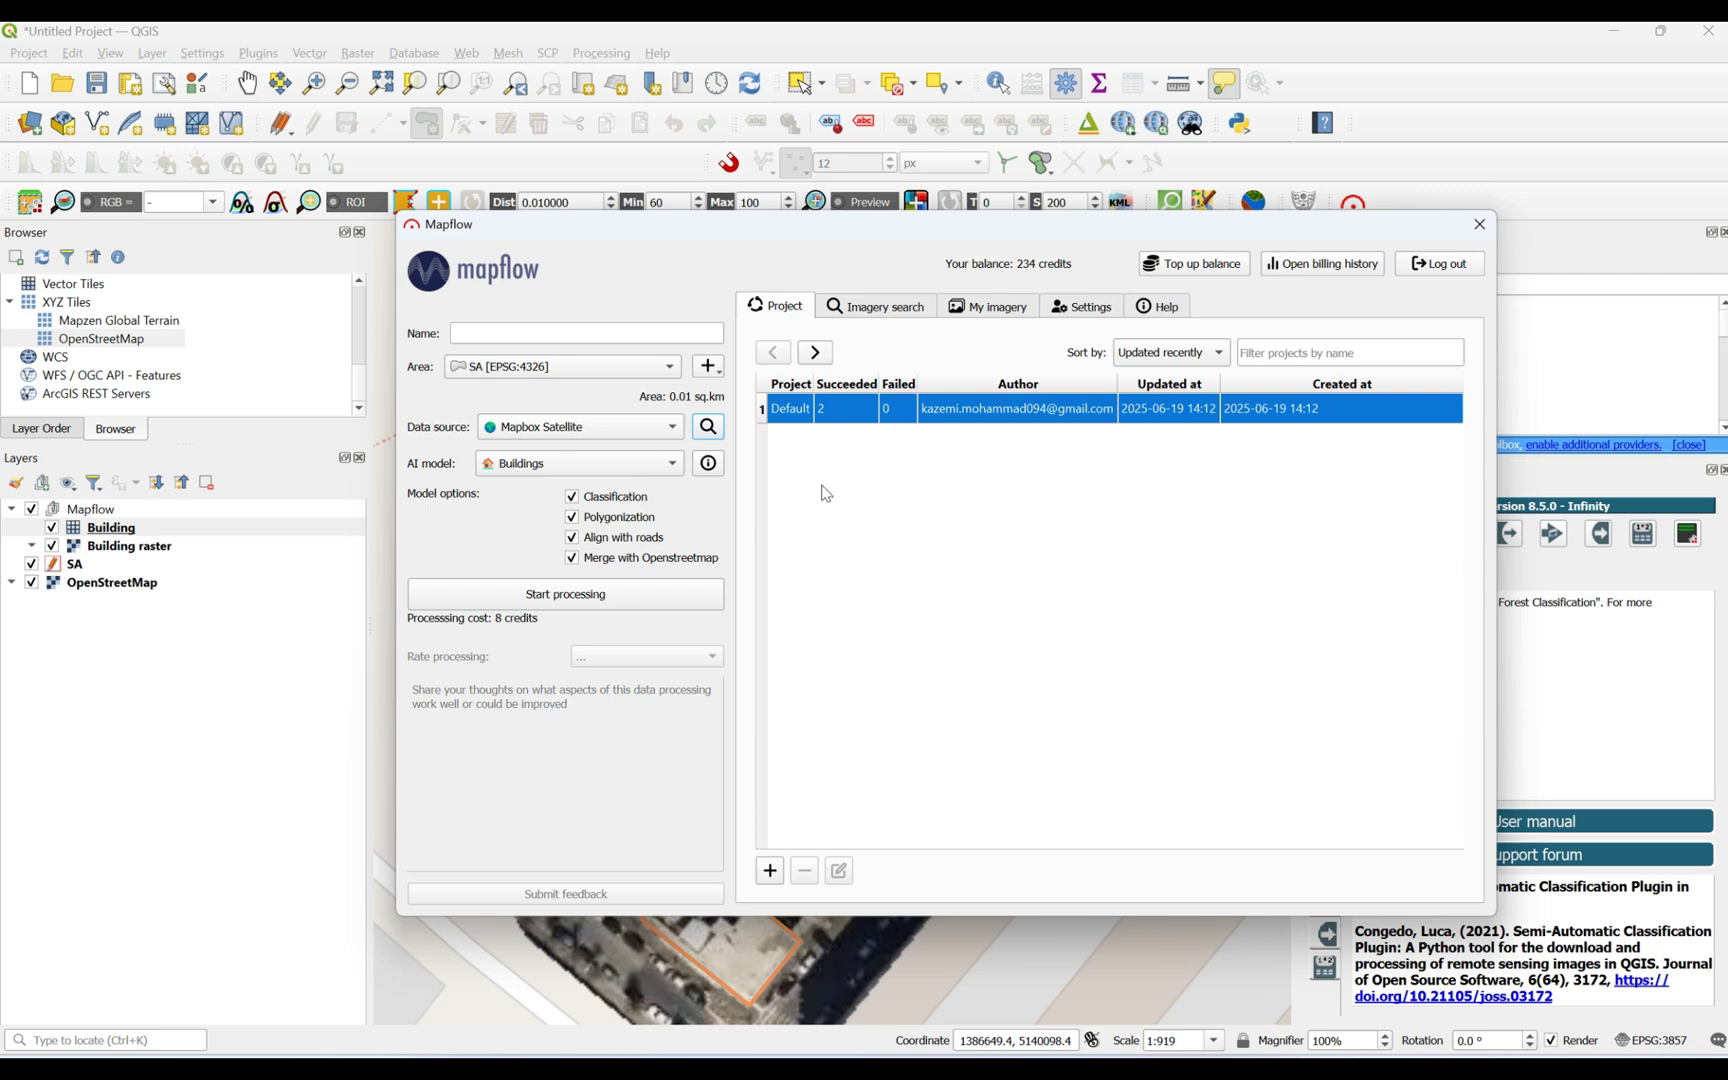
Step: Open the Default project's processing list, select the Building processing and close the Mapflow dialog
{"action": "double_click", "coordinate": [951, 417]}
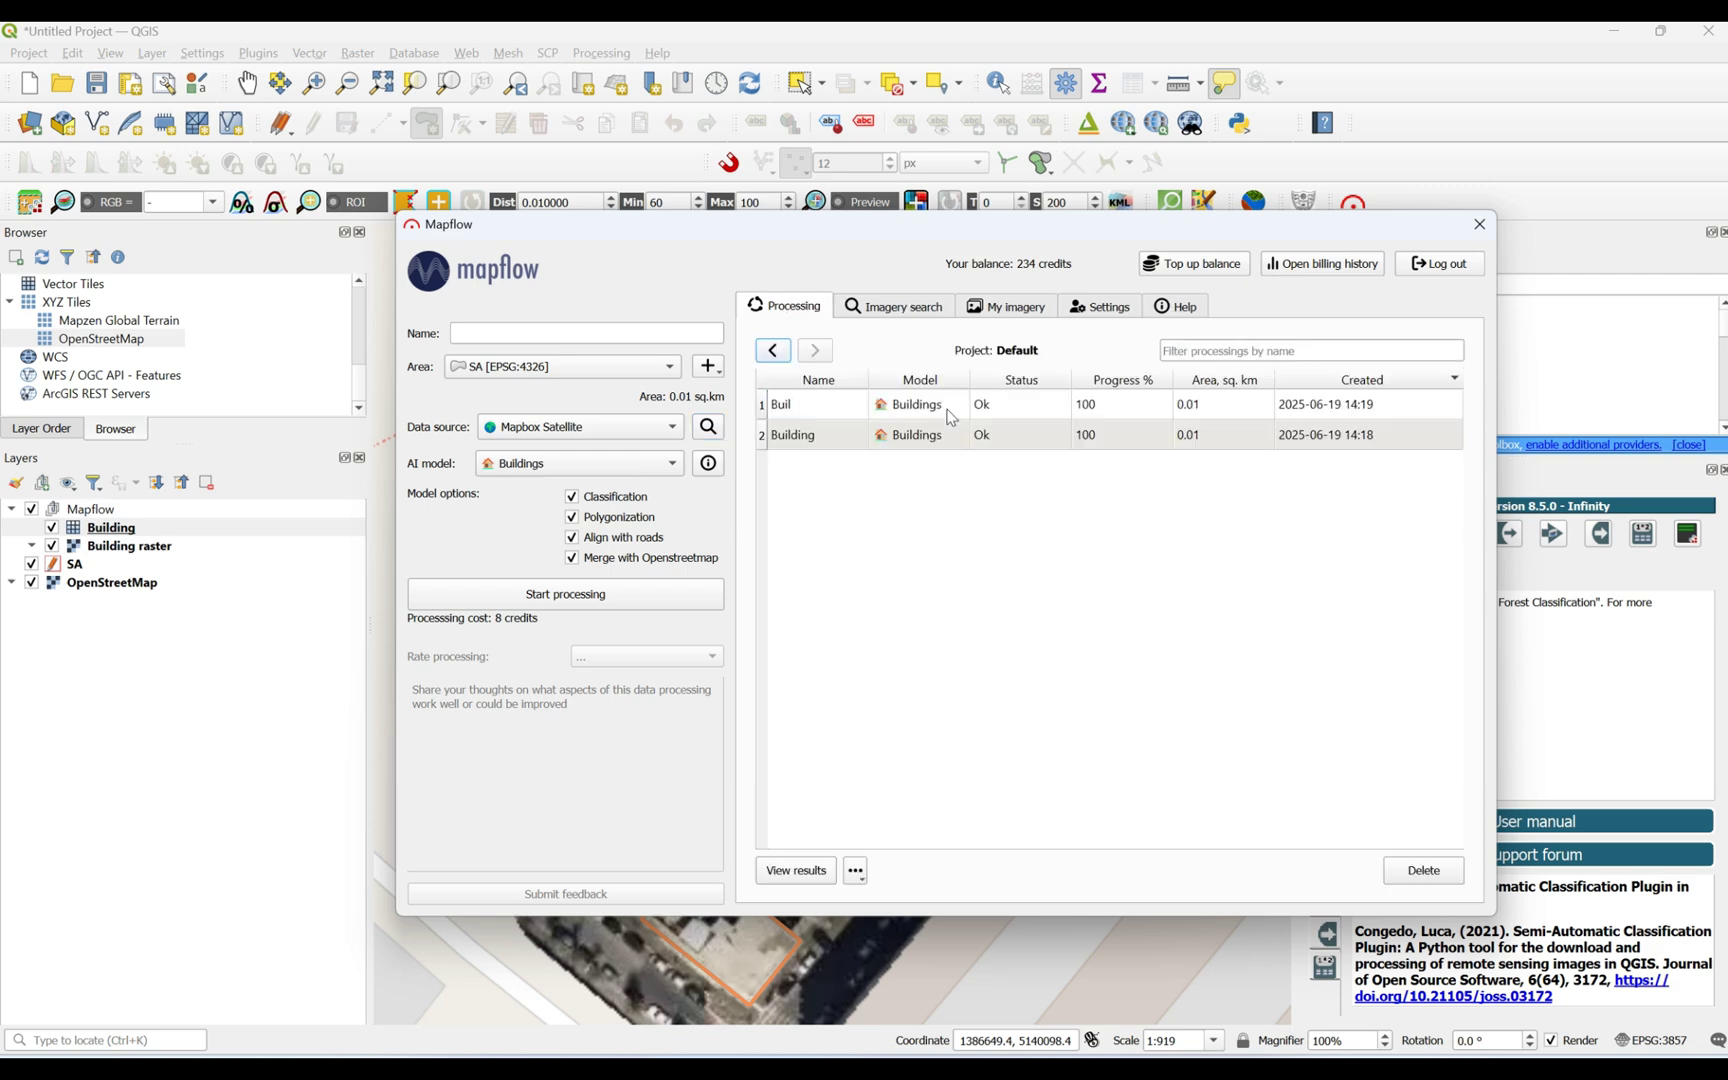
{"action": "left_click", "coordinate": [813, 438]}
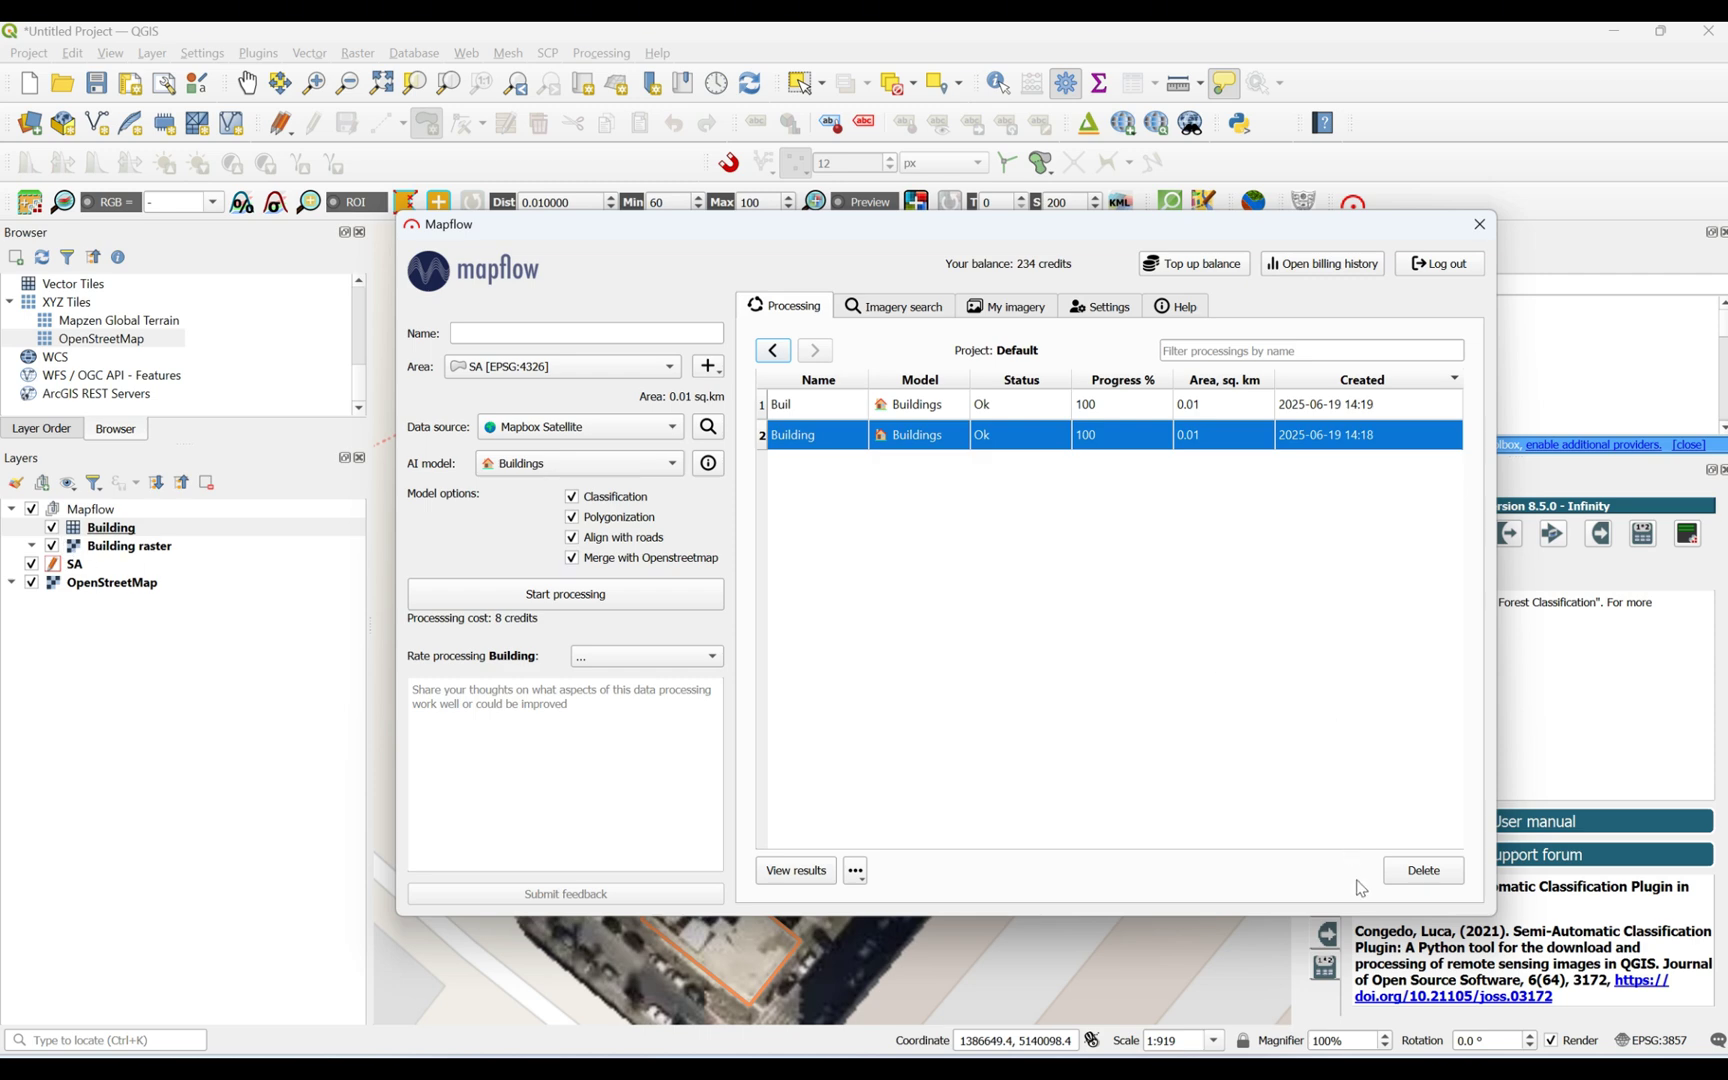
{"action": "left_click", "coordinate": [1490, 228]}
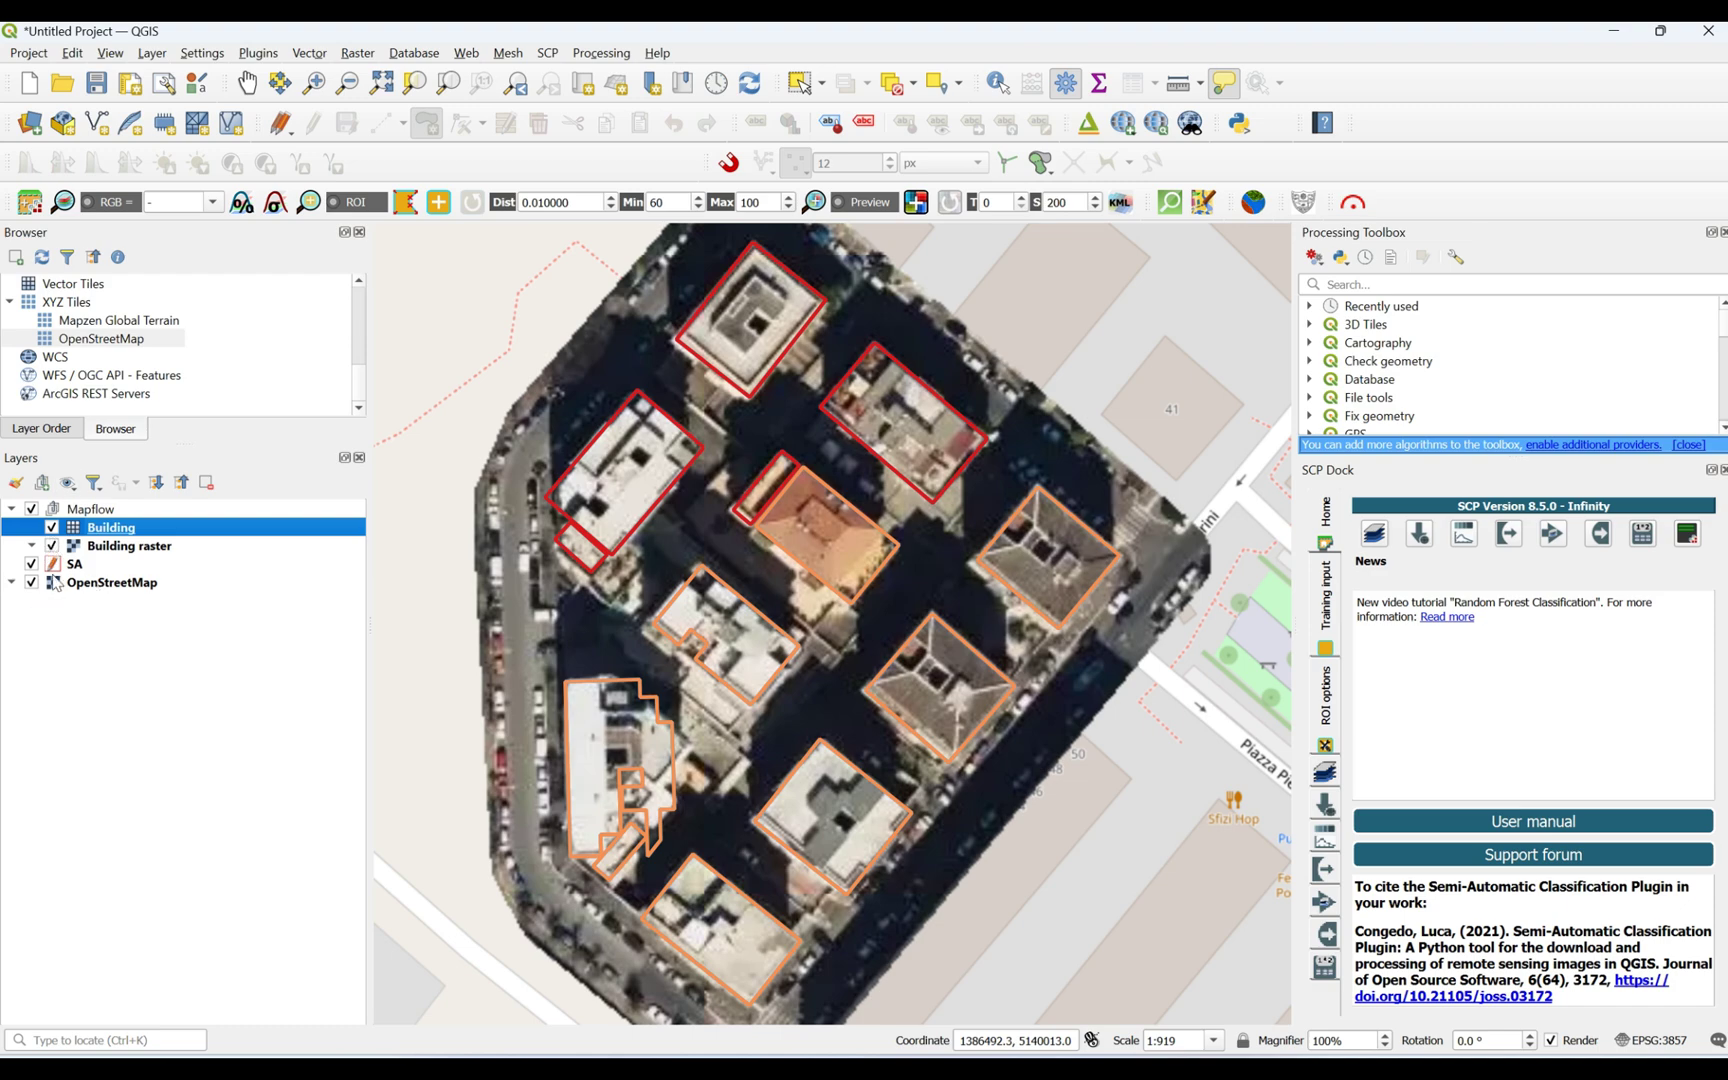
Step: Hide the OpenStreetMap base layer and inspect the extracted building outlines over the satellite raster
{"action": "left_click", "coordinate": [33, 583]}
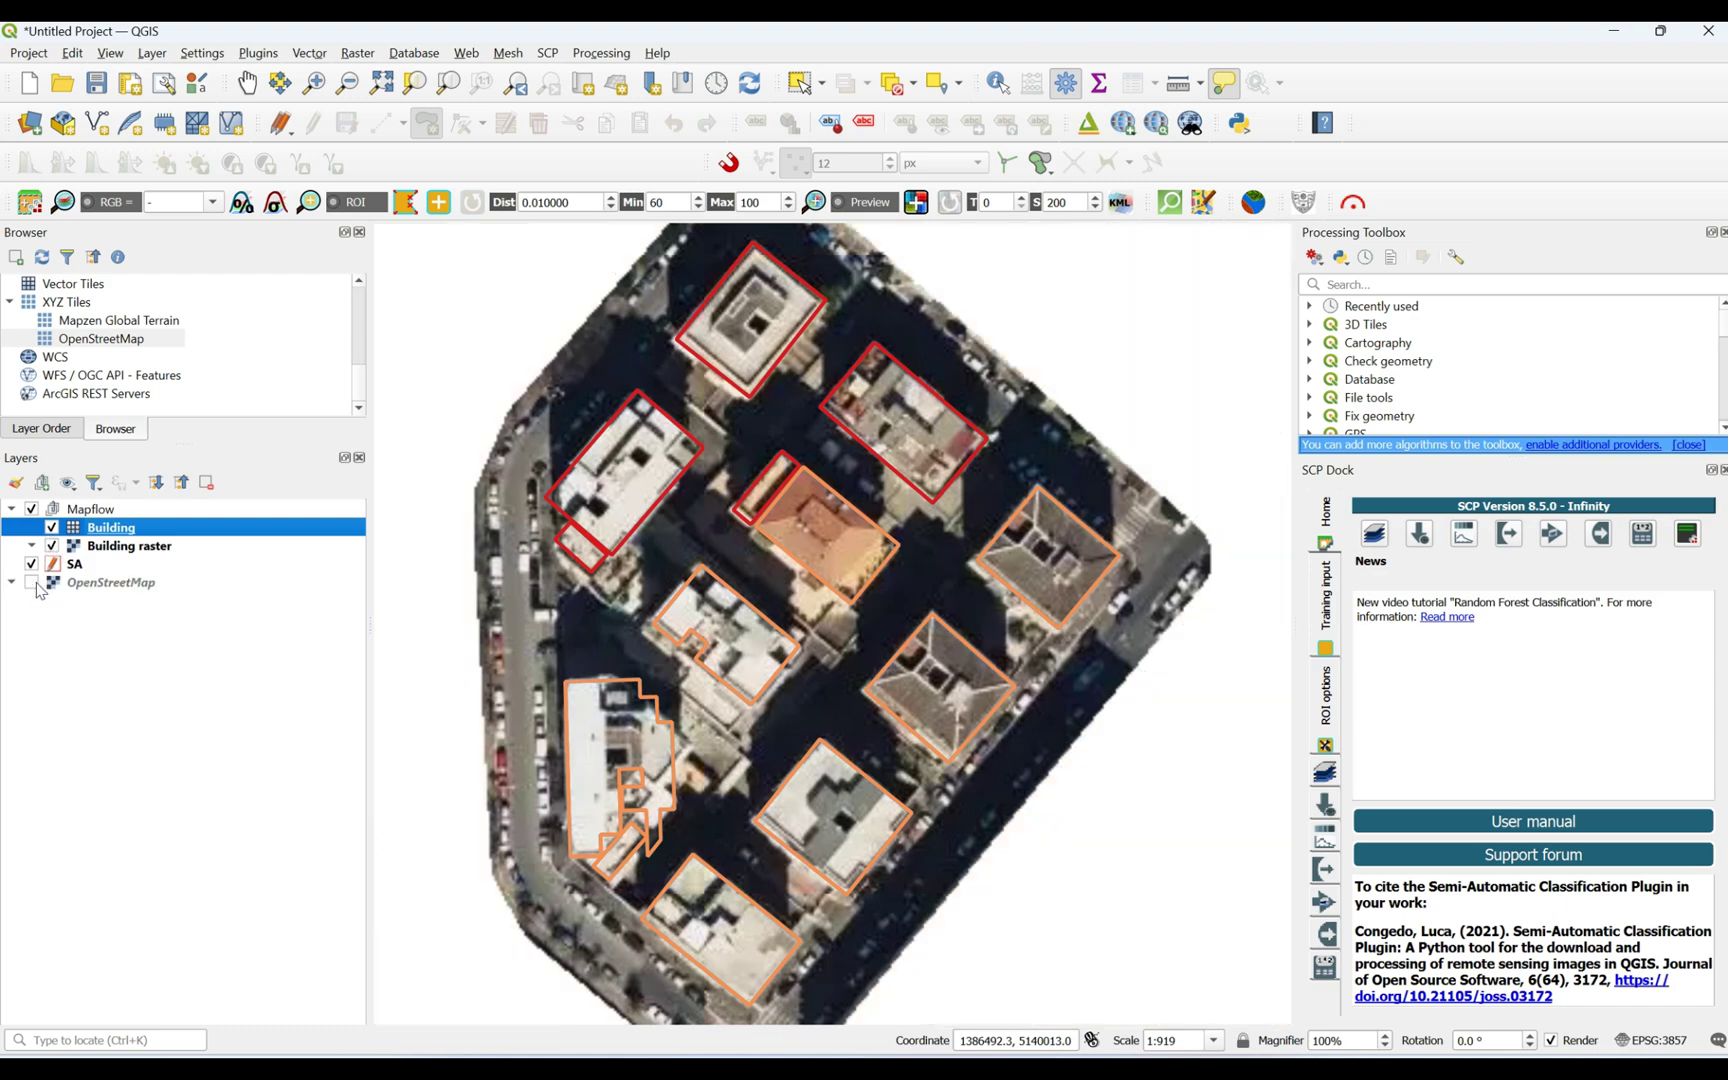
{"action": "scroll", "coordinate": [891, 442], "scroll_direction": "up", "scroll_amount": 2}
{"action": "scroll", "coordinate": [891, 442], "scroll_direction": "down", "scroll_amount": 2}
Step: Toggle the Building raster repeatedly to compare the footprints with the imagery, and hide the SA layer, leaving only the Building outlines displayed
{"action": "left_click", "coordinate": [52, 546]}
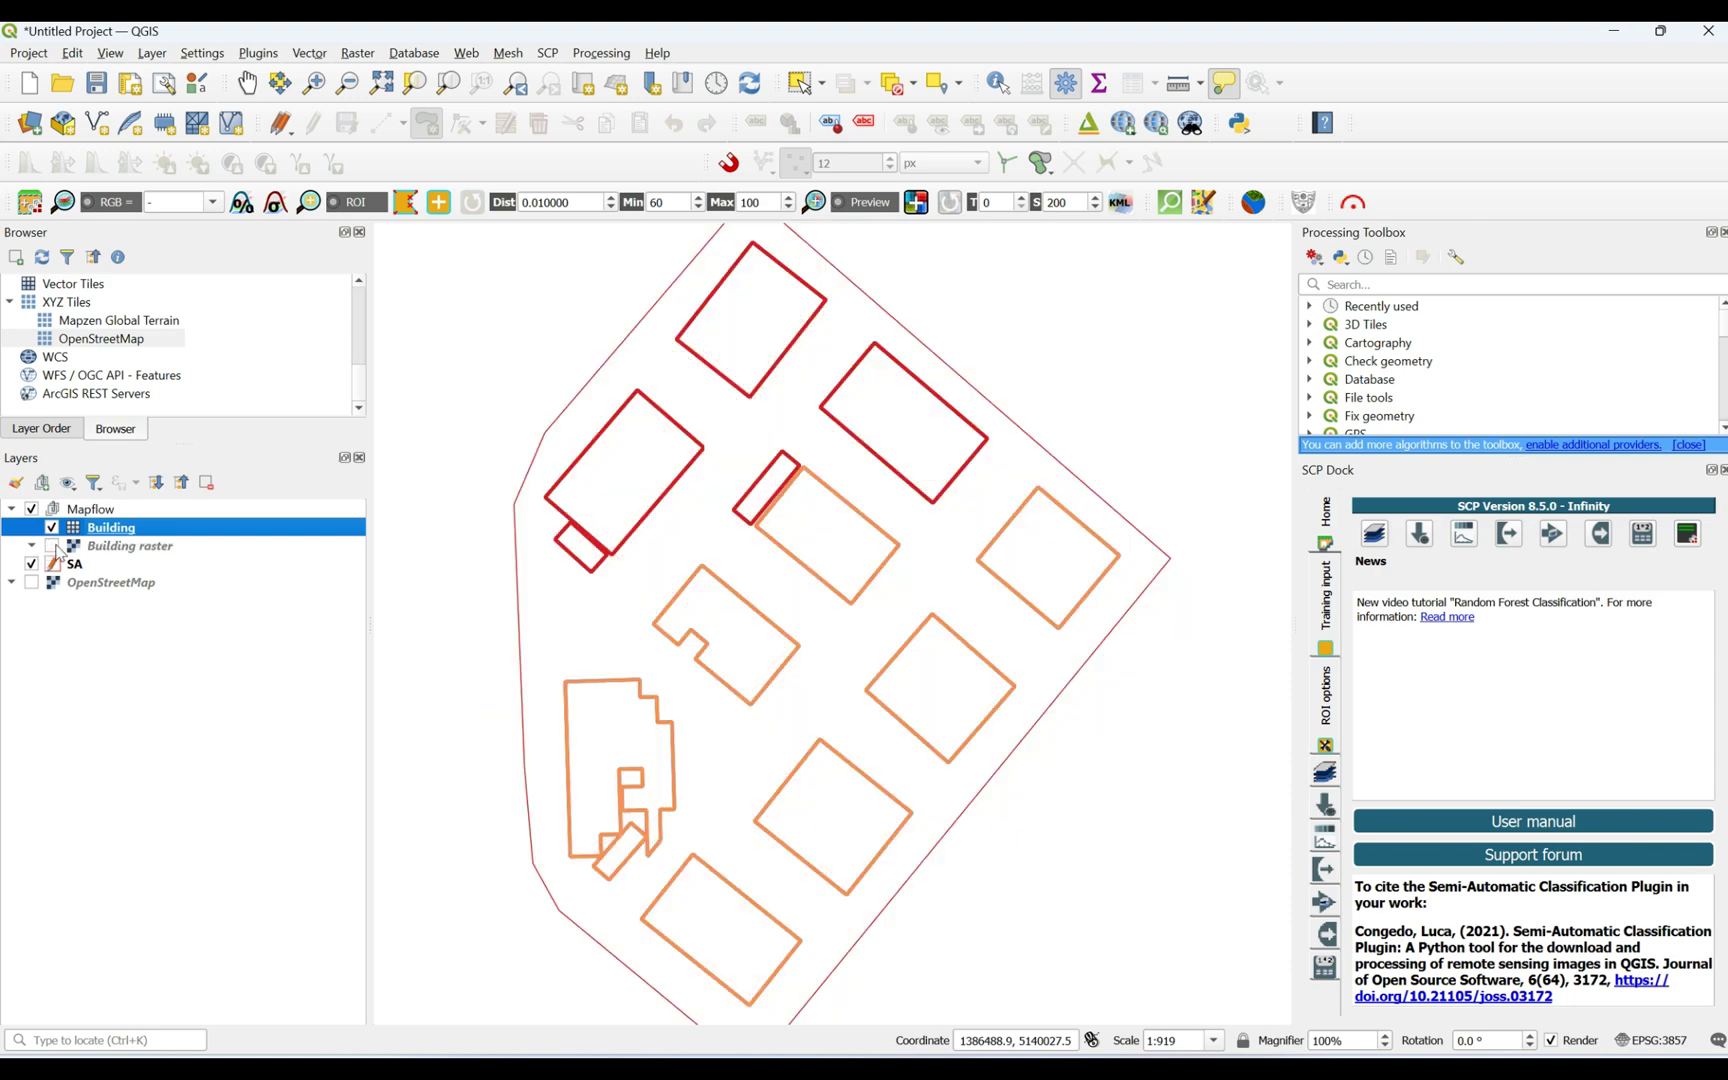
{"action": "left_click", "coordinate": [52, 546]}
{"action": "left_click", "coordinate": [52, 546]}
{"action": "left_click", "coordinate": [52, 546]}
{"action": "left_click", "coordinate": [52, 546]}
{"action": "left_click", "coordinate": [31, 565]}
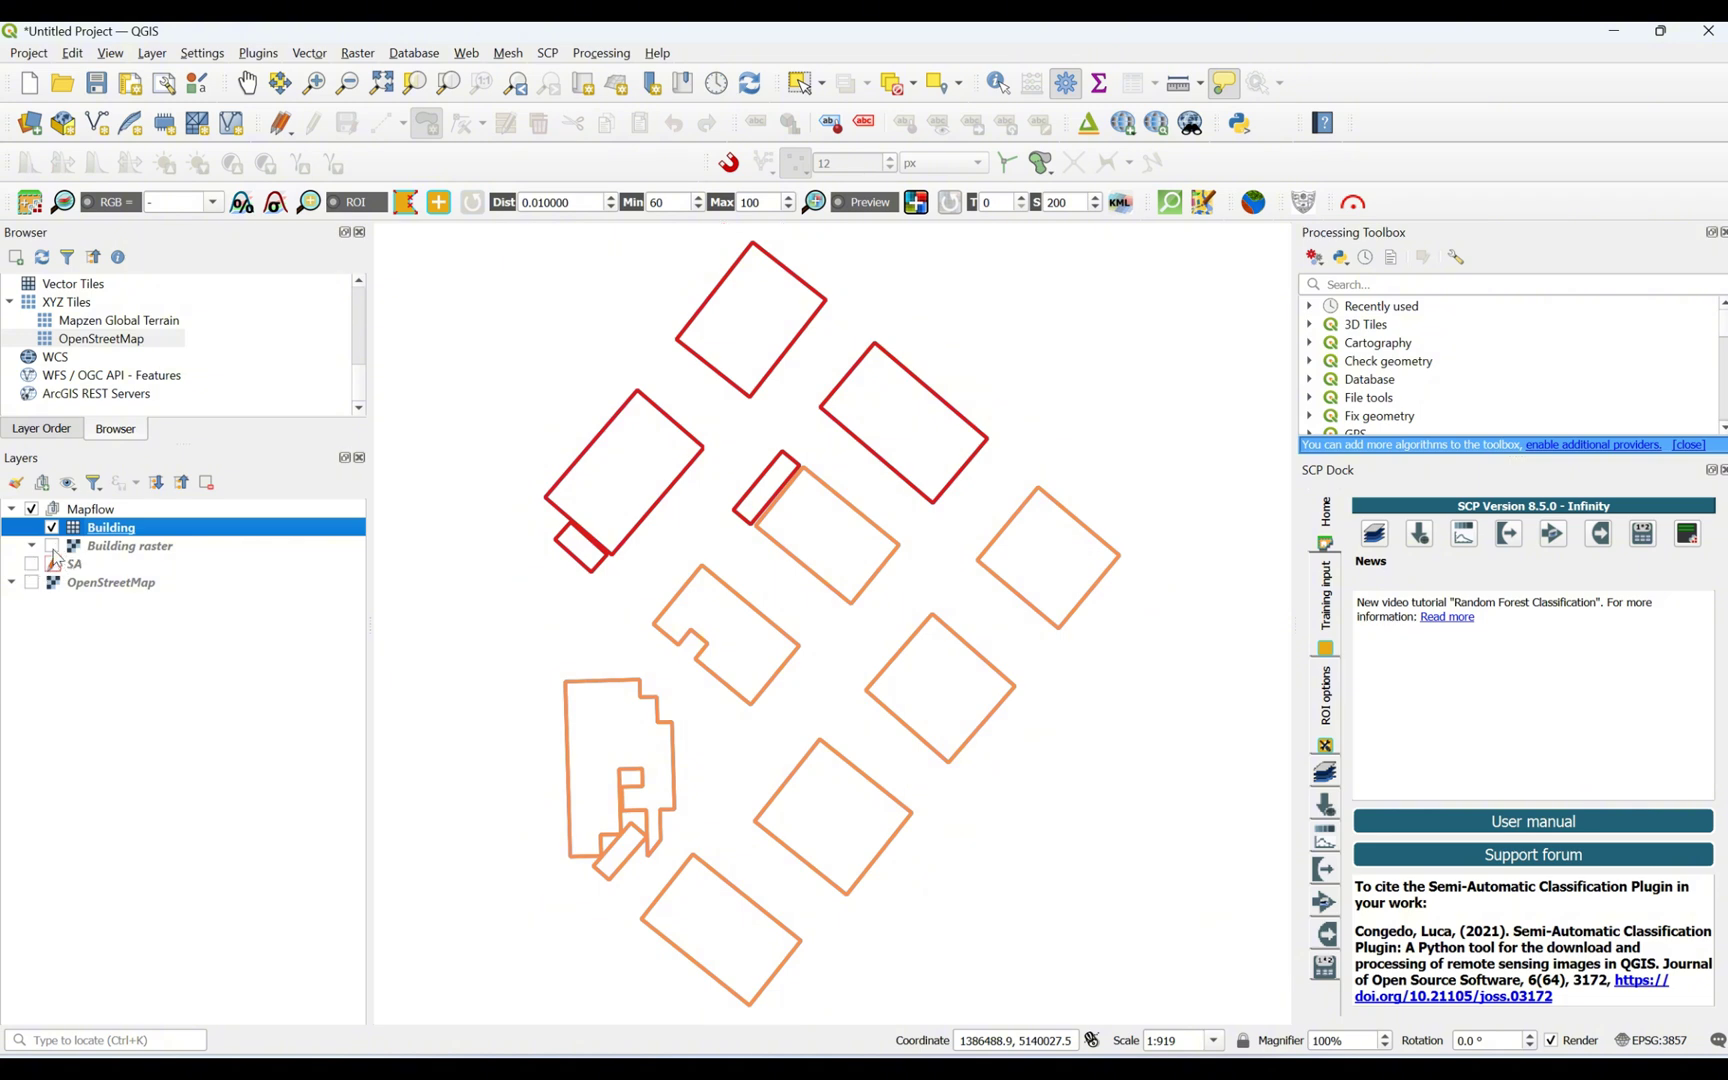
{"action": "left_click", "coordinate": [52, 547]}
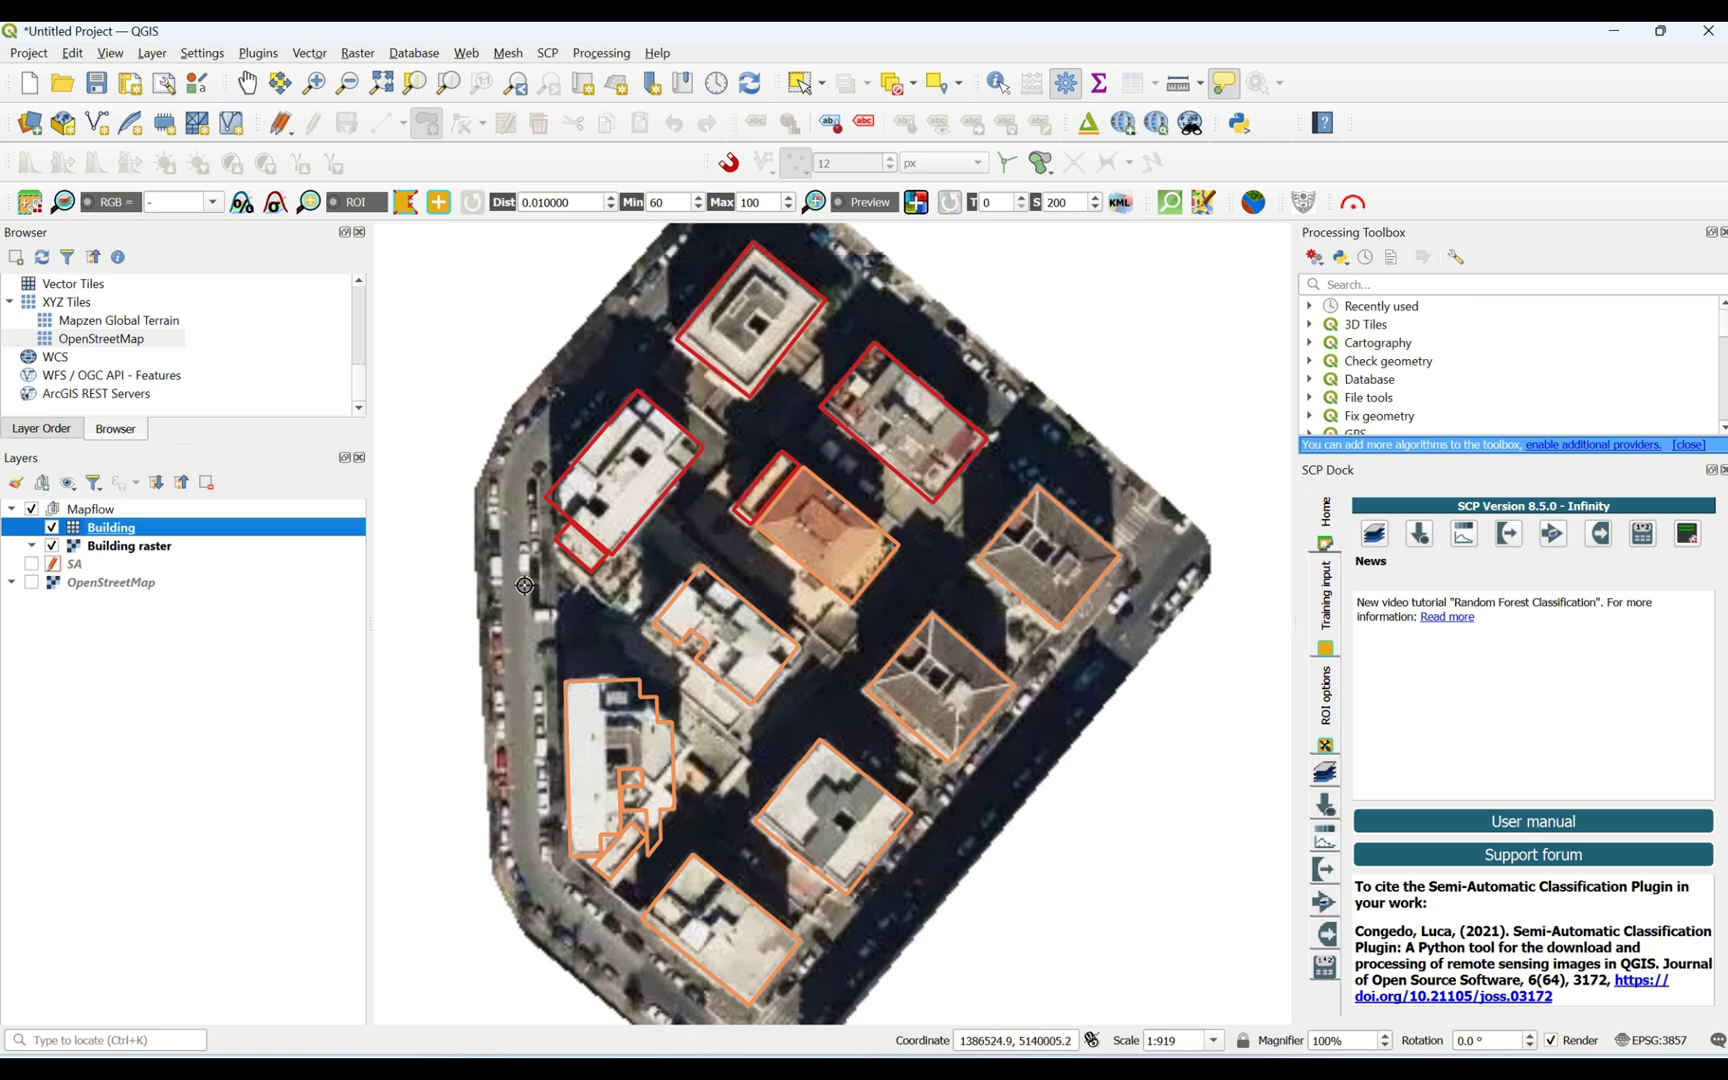
{"action": "left_click", "coordinate": [52, 545]}
Step: Examine the class_id symbology rules in the Building layer's properties and close the dialog without changes
{"action": "right_click", "coordinate": [88, 531]}
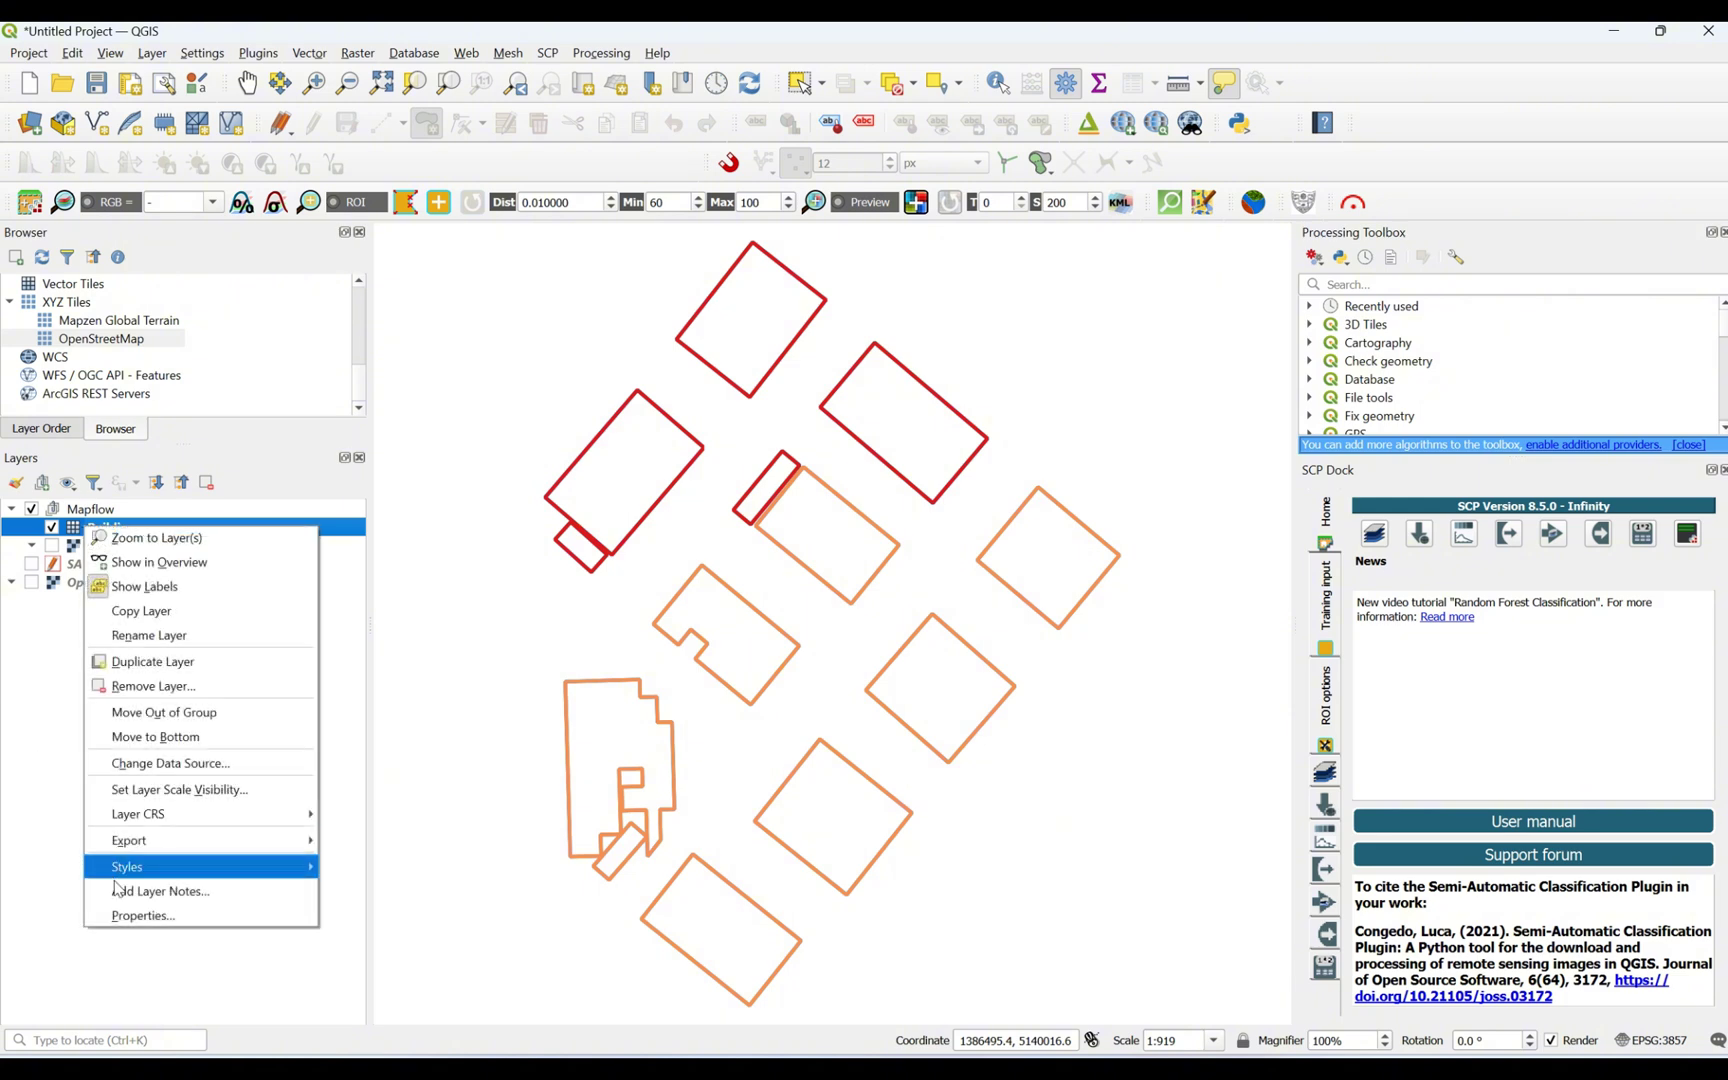
{"action": "left_click", "coordinate": [145, 916]}
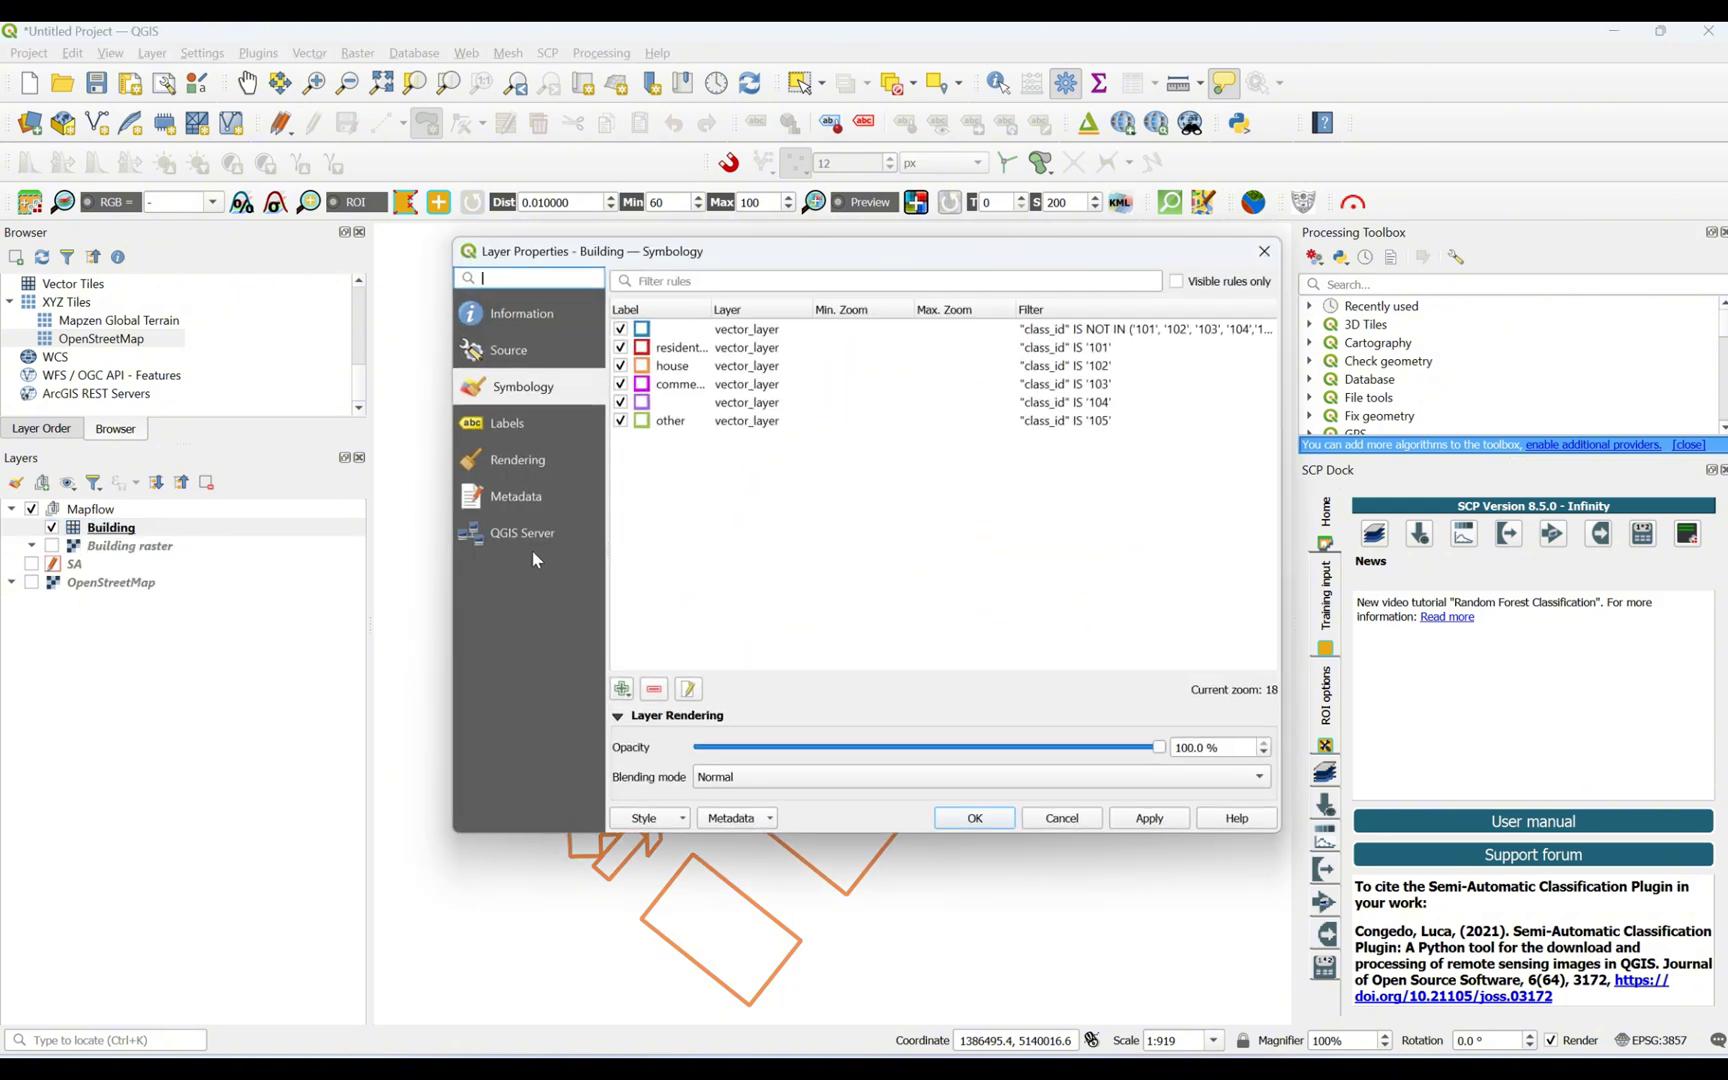
{"action": "left_click_drag", "start_coordinate": [1099, 256], "coordinate": [938, 346]}
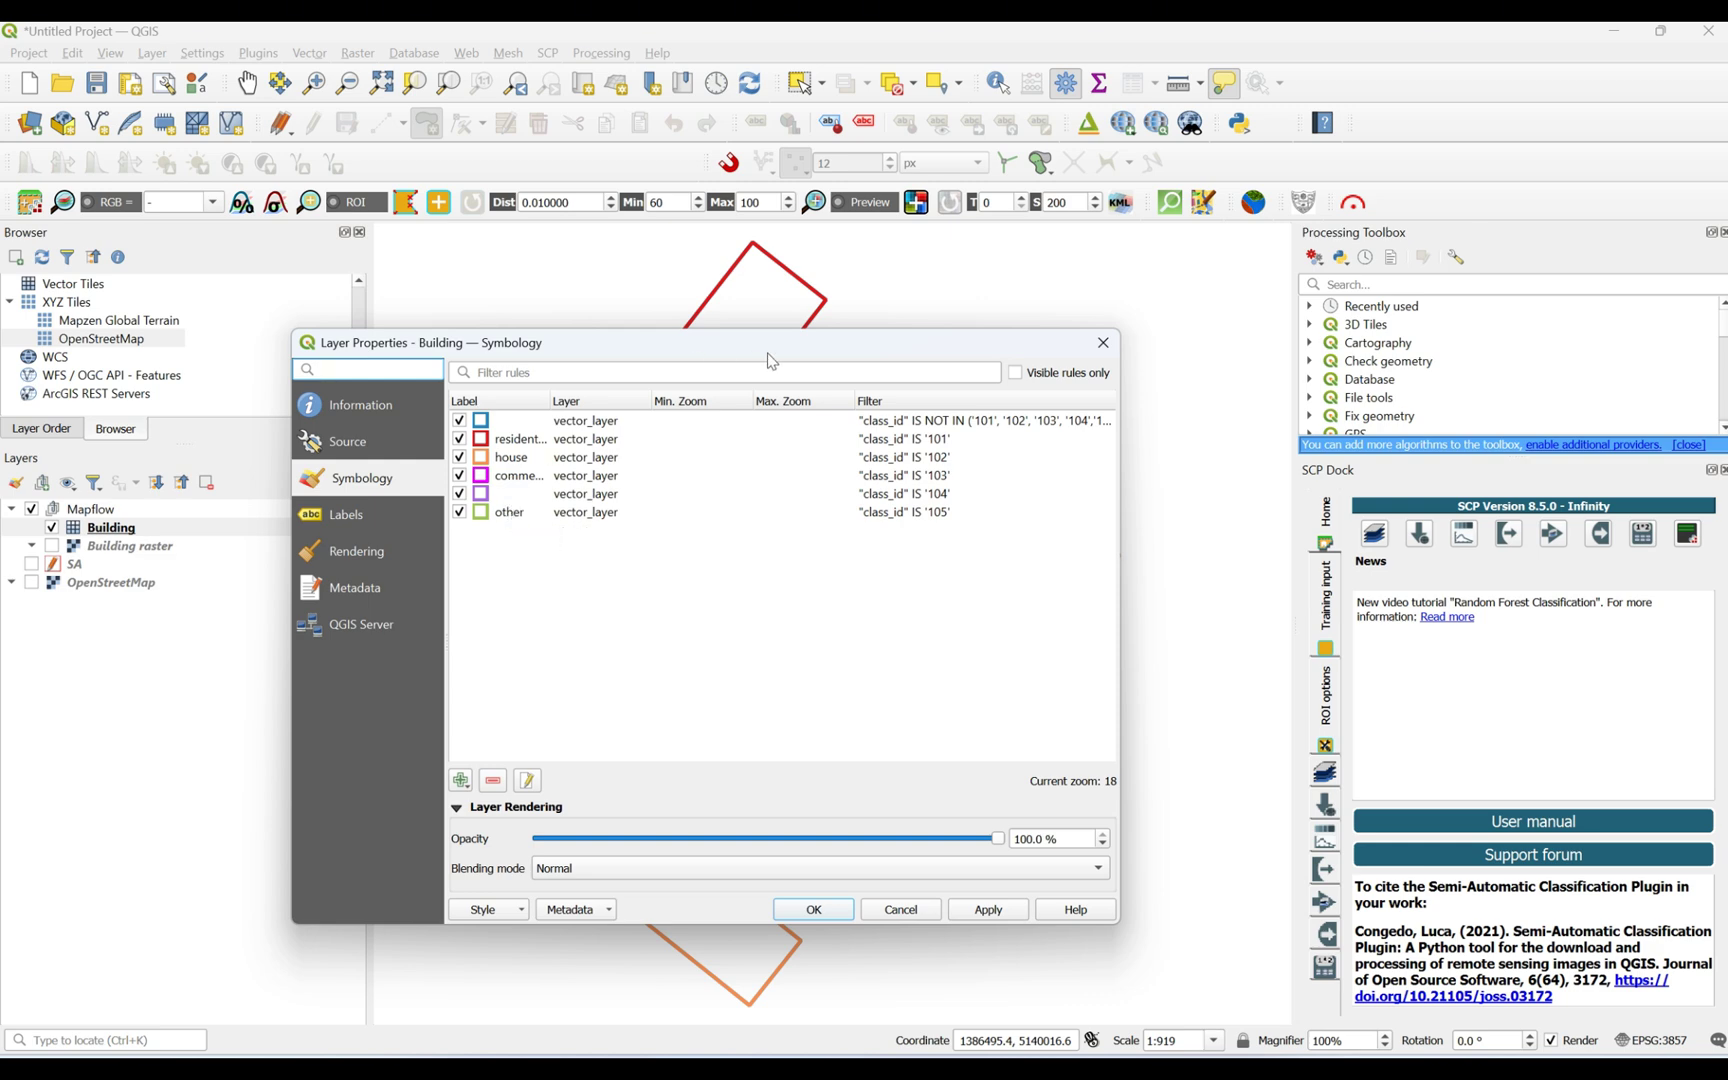
{"action": "left_click_drag", "start_coordinate": [771, 361], "coordinate": [688, 289]}
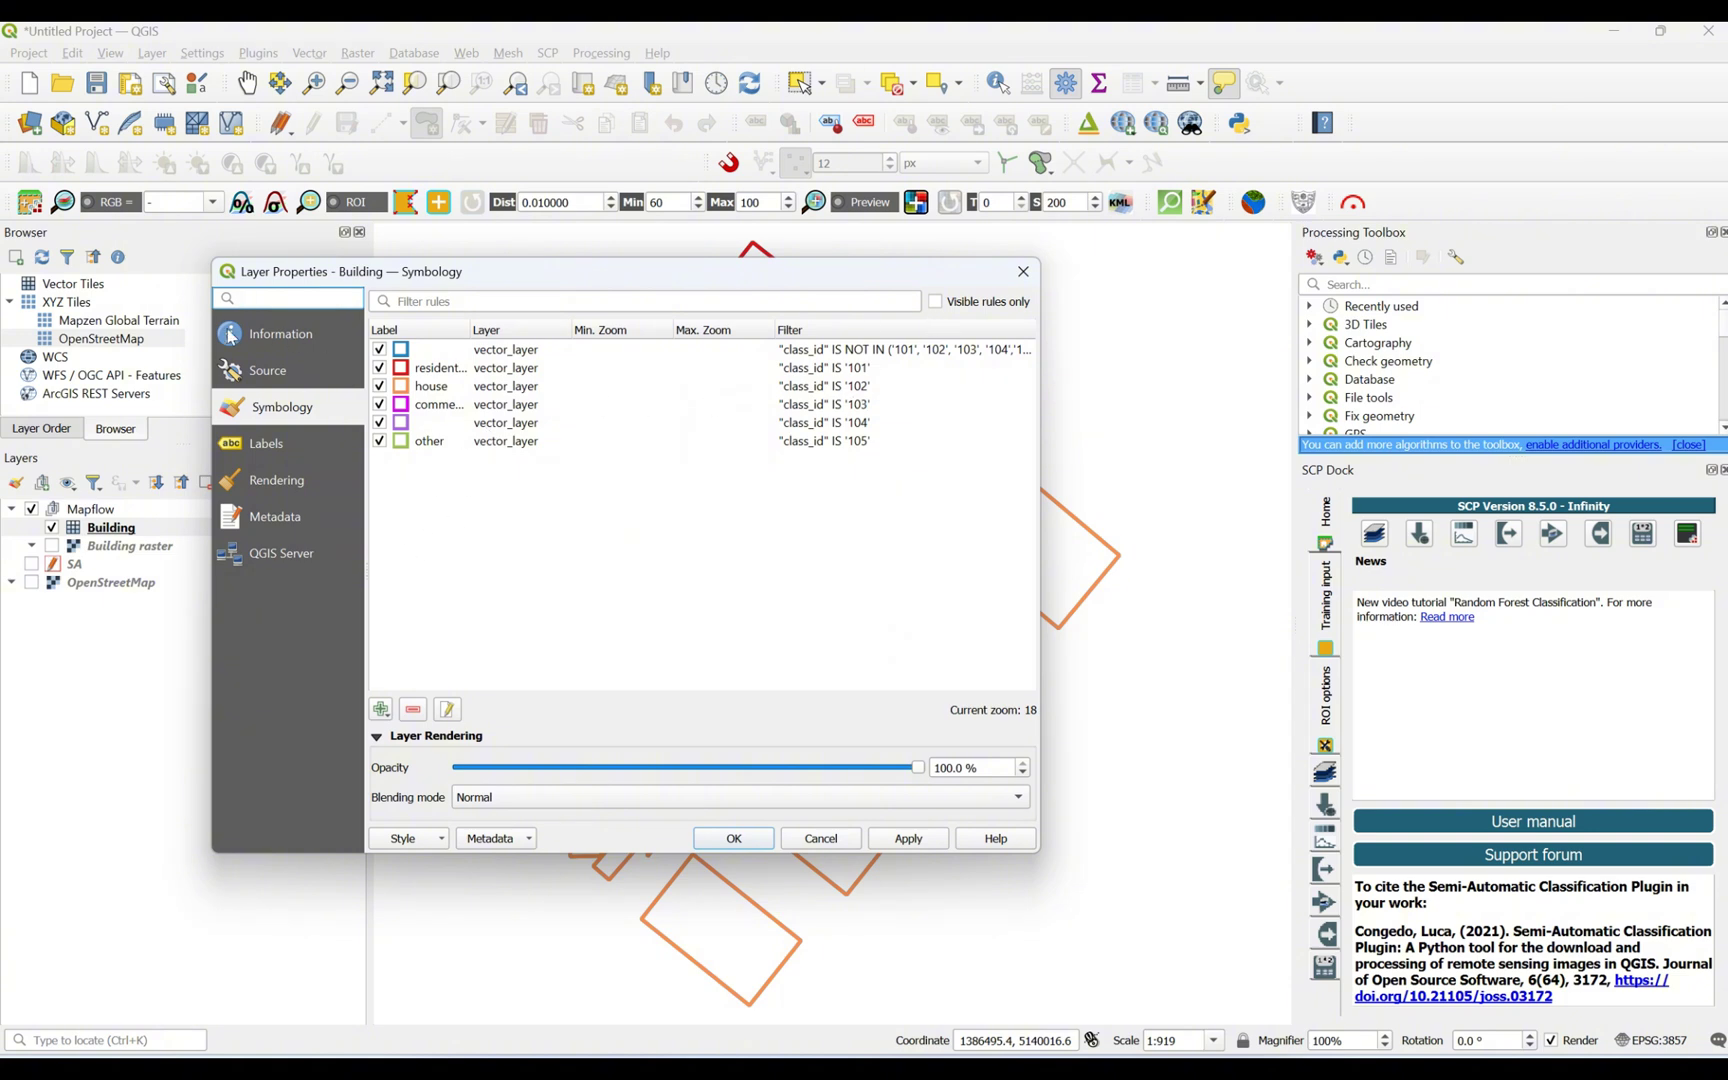
{"action": "left_click", "coordinate": [1022, 272]}
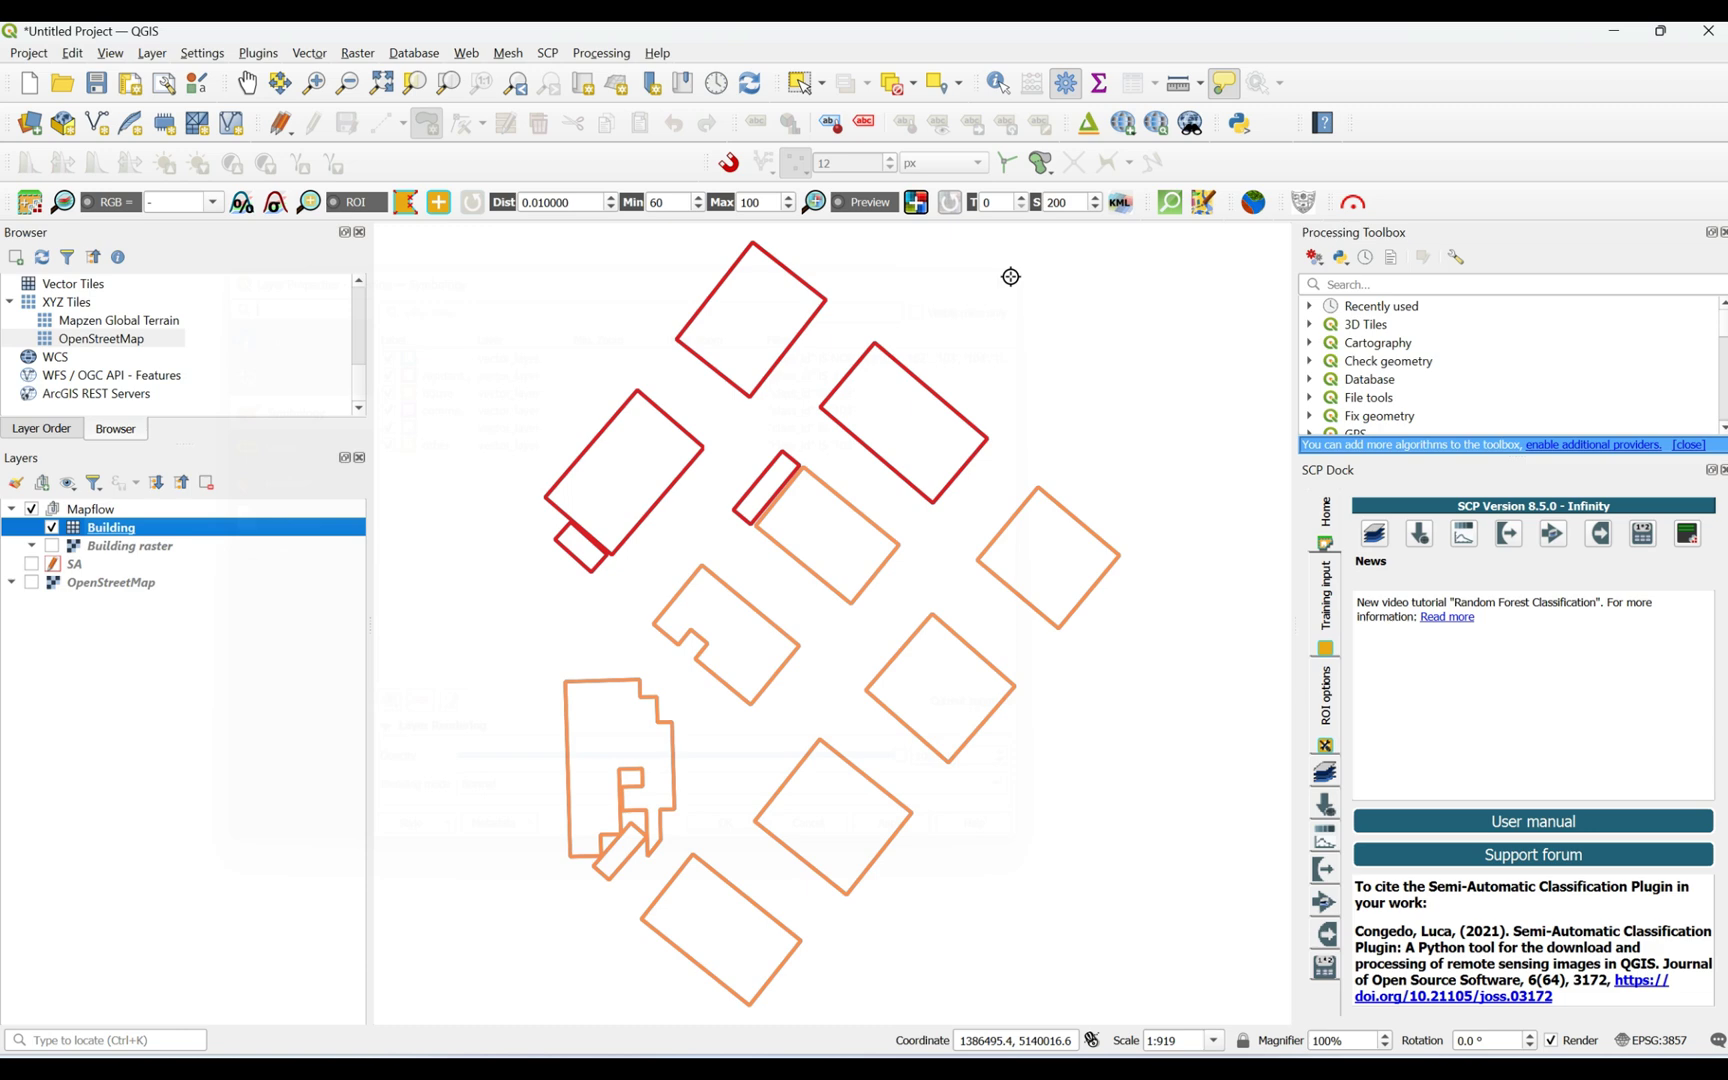
Step: Check the export options available for the Building layer and leave without exporting
{"action": "right_click", "coordinate": [109, 535]}
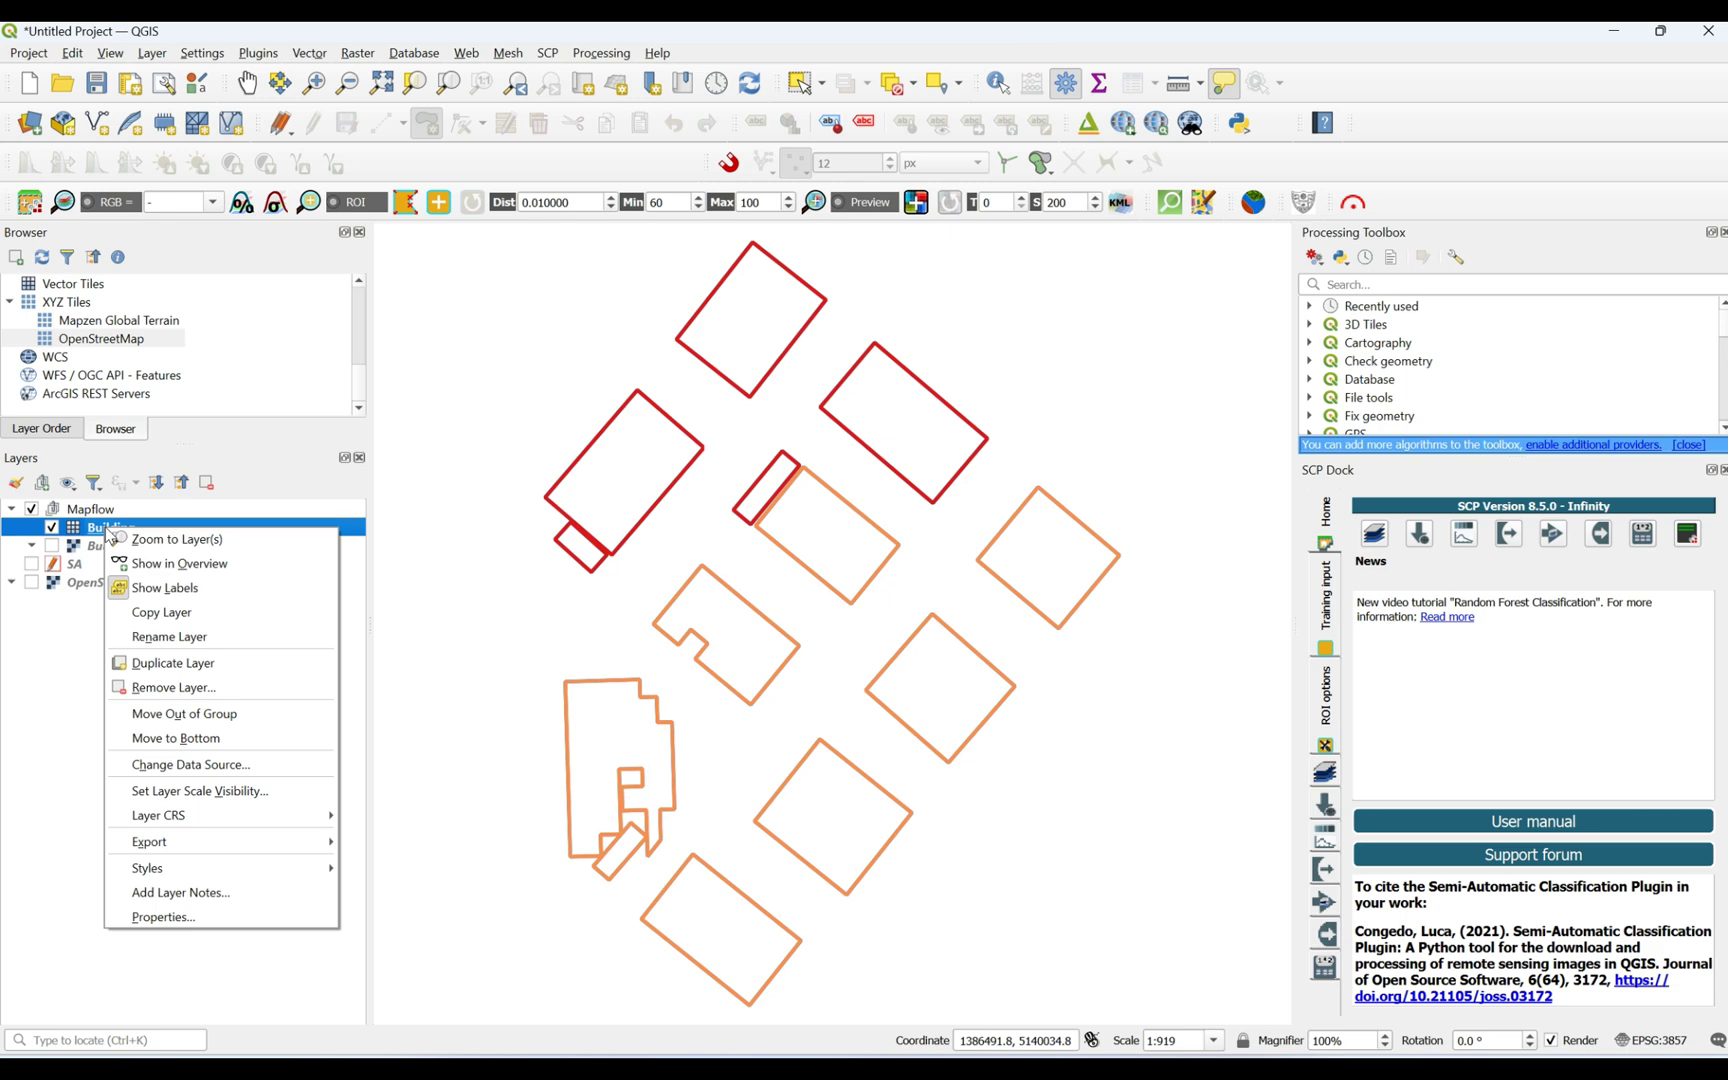
{"action": "mouse_move", "coordinate": [200, 850]}
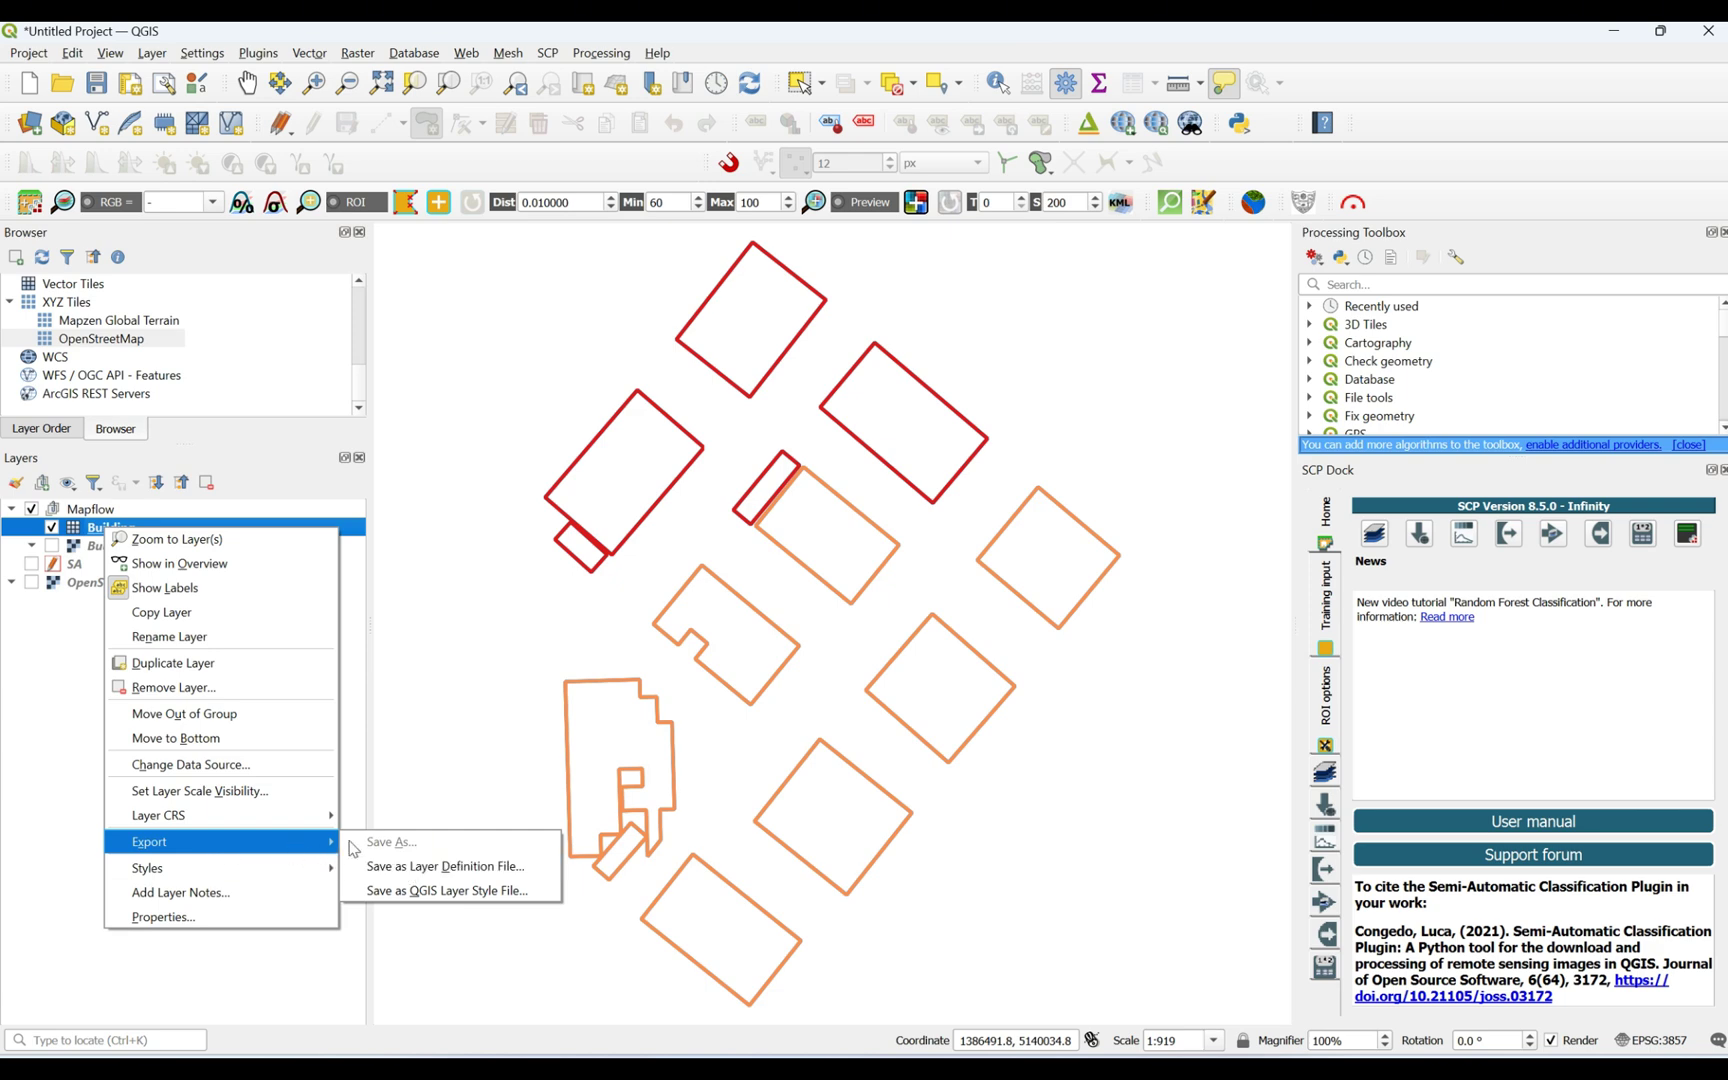
{"action": "left_click", "coordinate": [148, 565]}
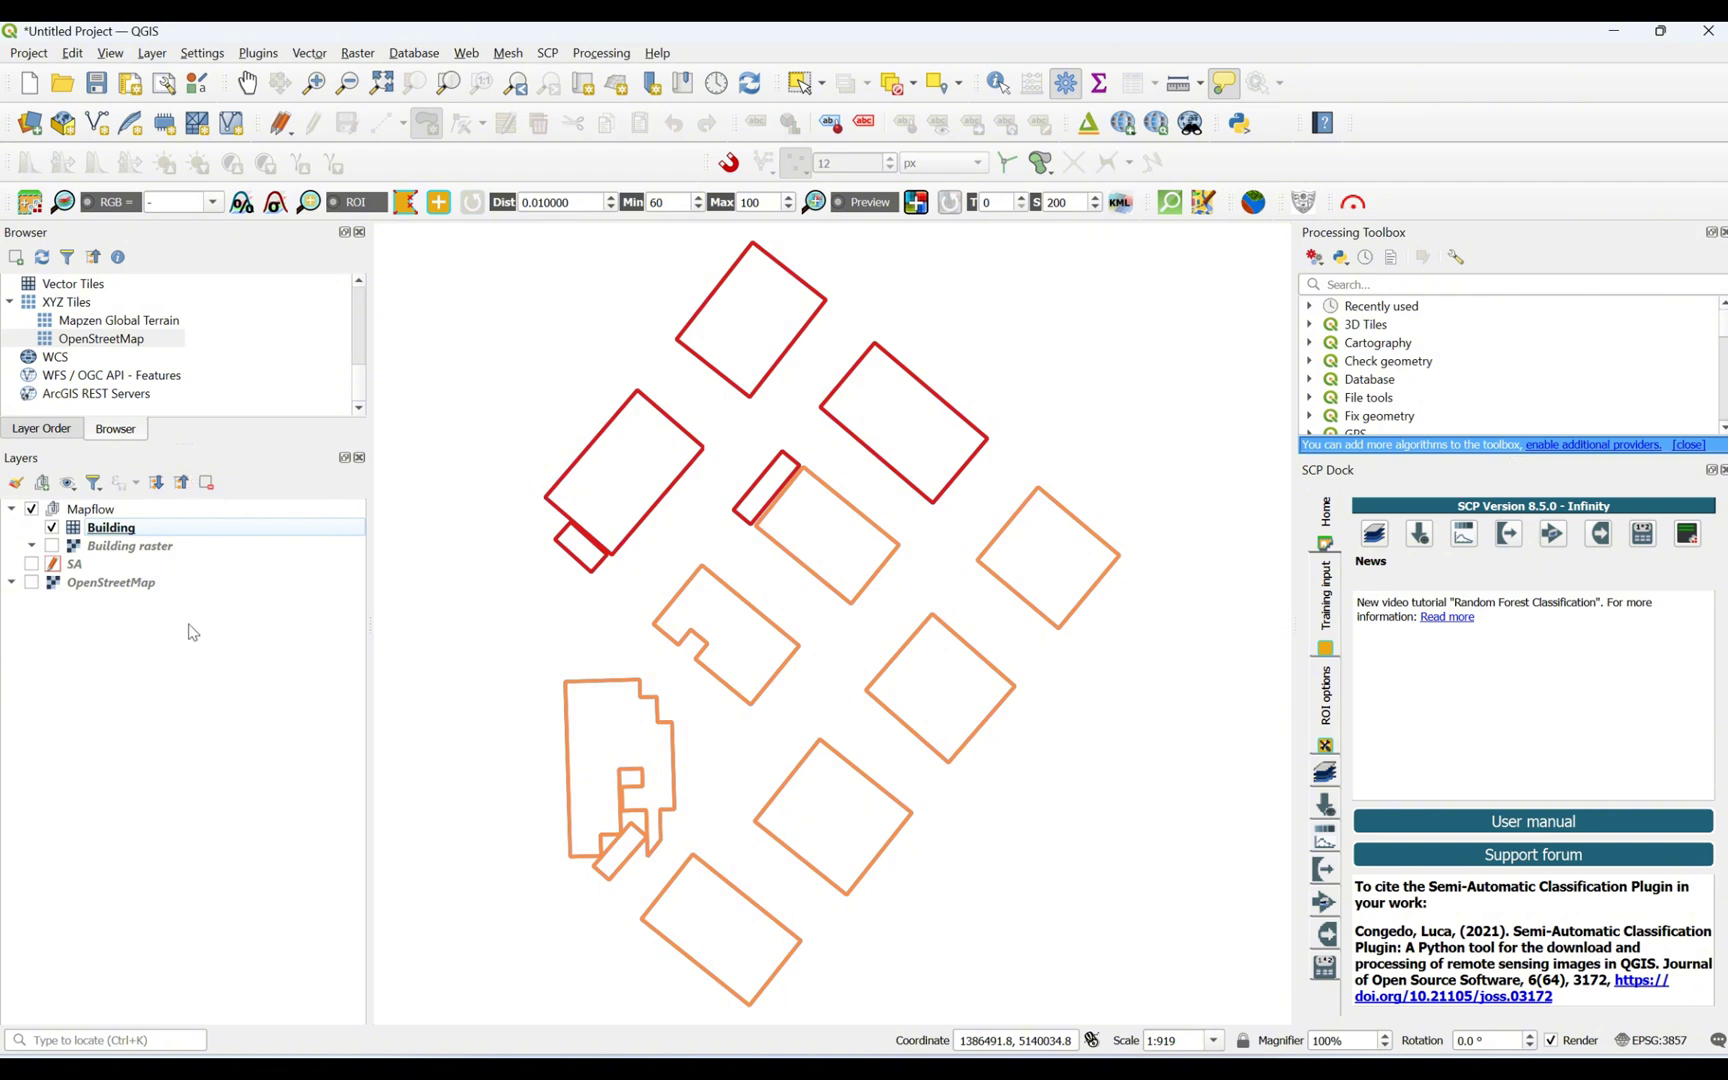
Step: Show the Building raster again and review the building outlines over the imagery across the whole study area
{"action": "left_click", "coordinate": [52, 546]}
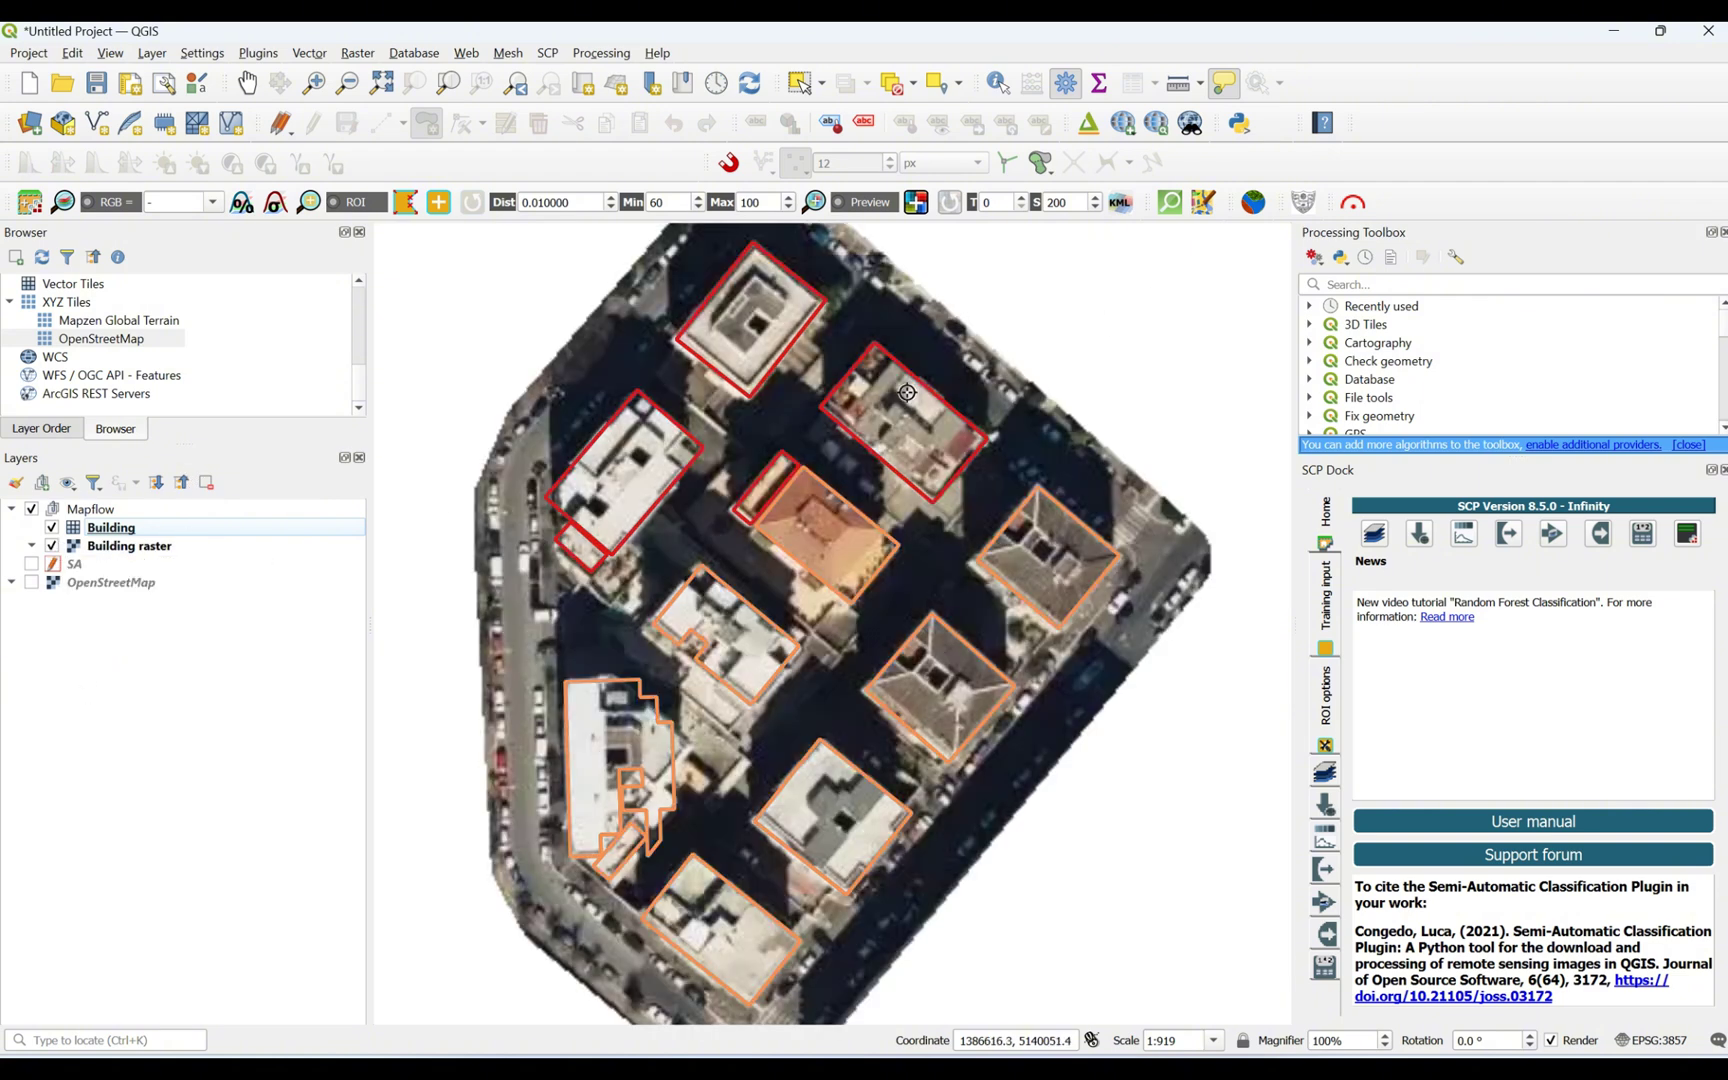
{"action": "scroll", "coordinate": [903, 377], "scroll_direction": "up", "scroll_amount": 1}
{"action": "scroll", "coordinate": [903, 377], "scroll_direction": "down", "scroll_amount": 3}
{"action": "scroll", "coordinate": [903, 340], "scroll_direction": "up", "scroll_amount": 1}
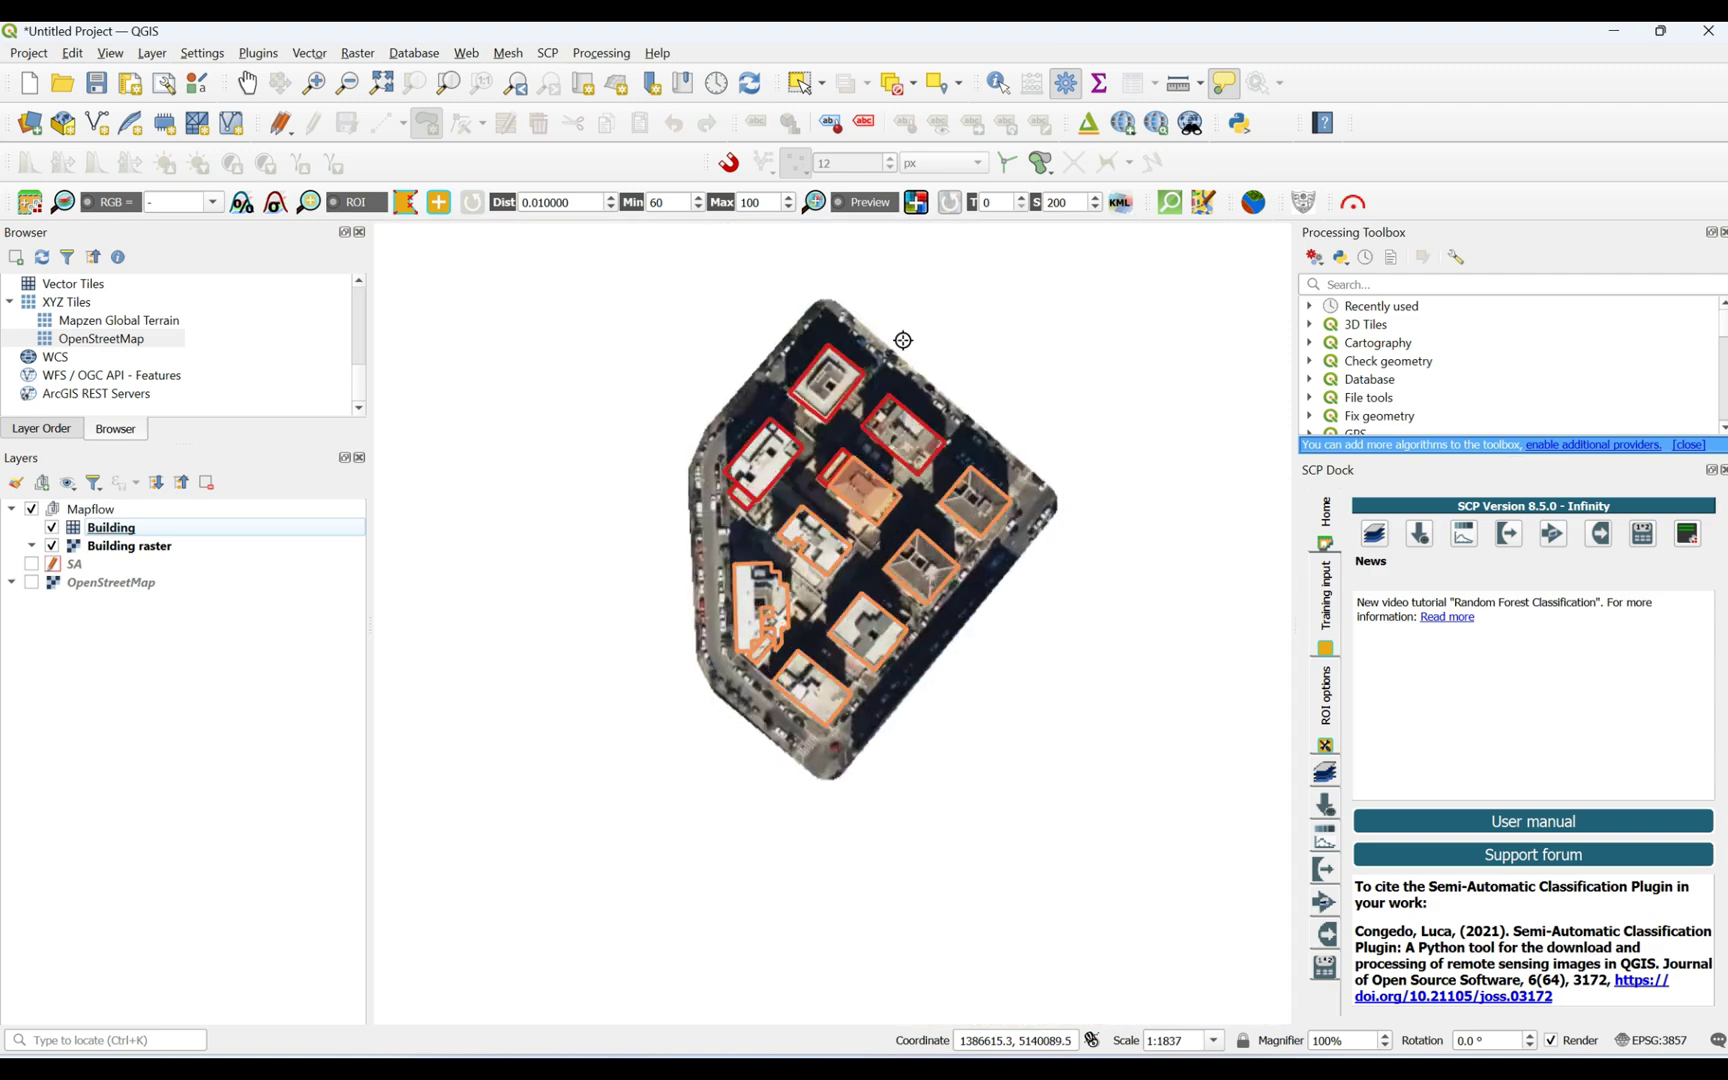
{"action": "scroll", "coordinate": [901, 340], "scroll_direction": "up", "scroll_amount": 1}
{"action": "scroll", "coordinate": [900, 340], "scroll_direction": "down", "scroll_amount": 1}
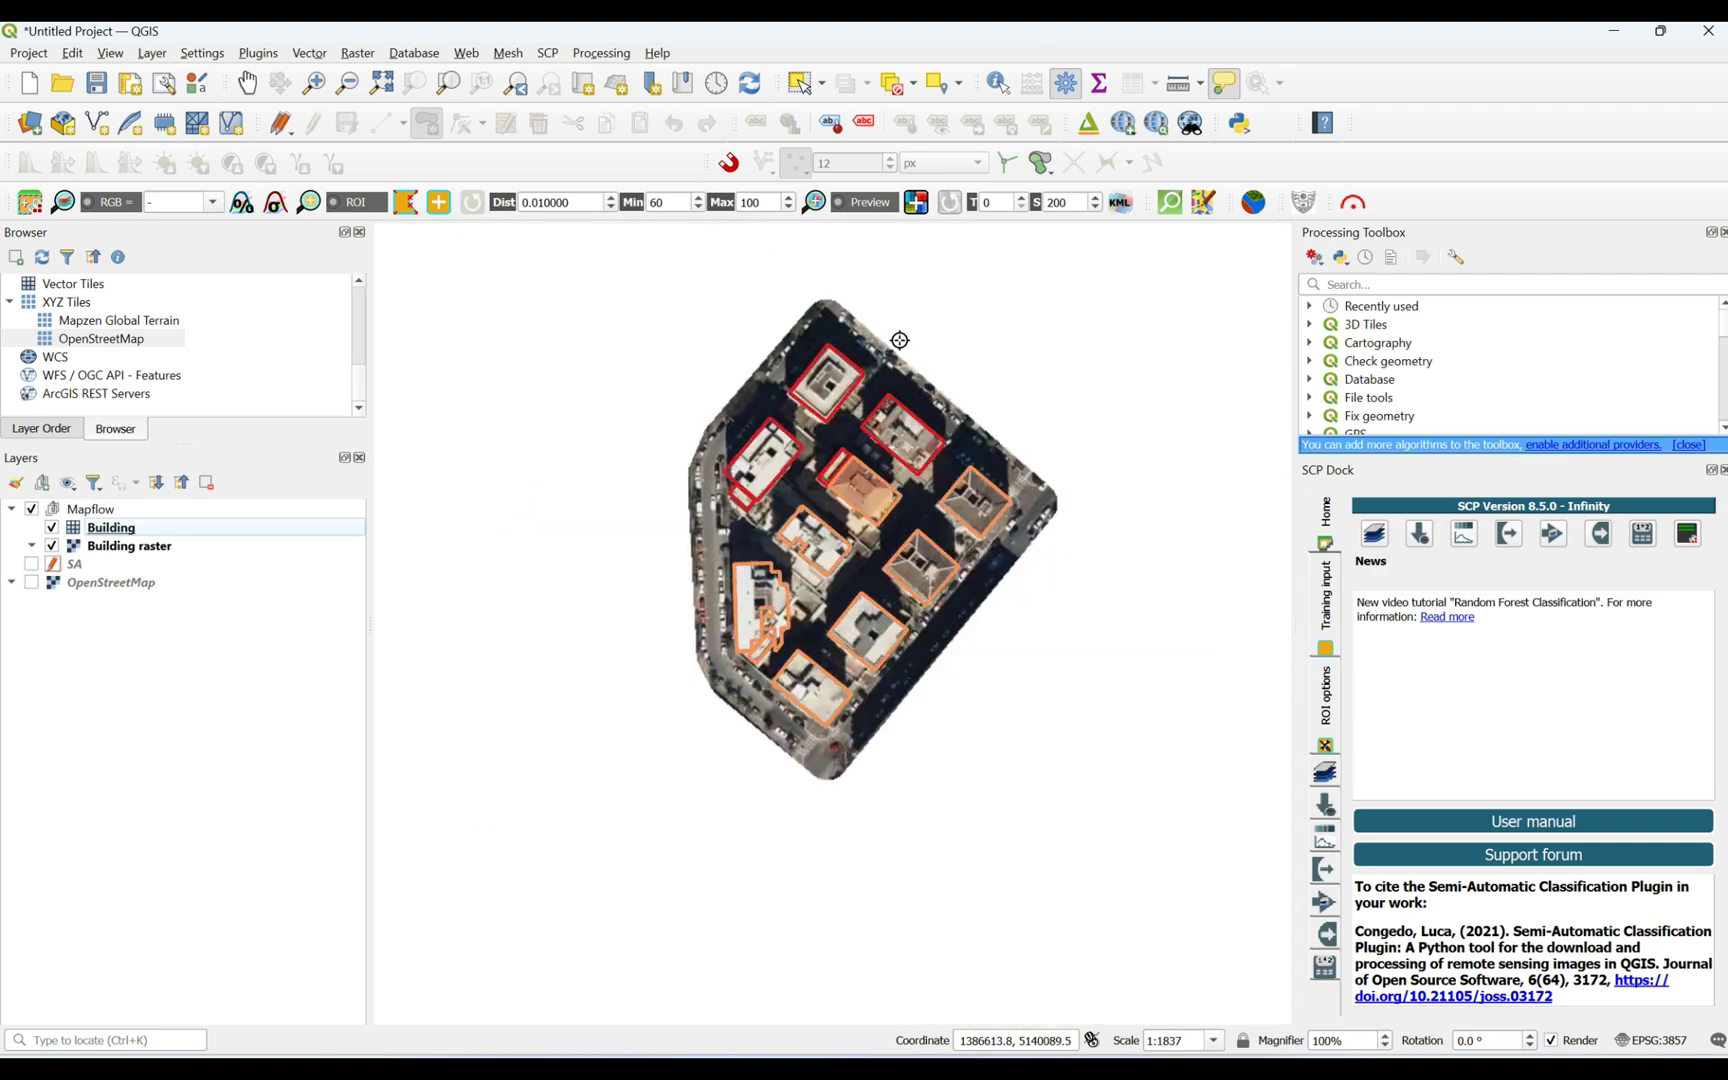